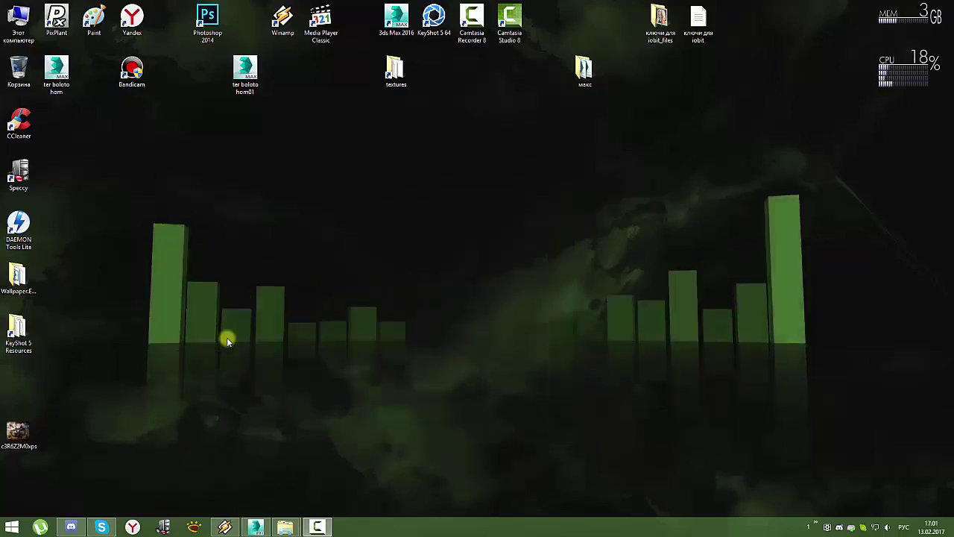
- Bring 3ds Max to the front and orbit and zoom over the swamp terrain
{"action": "left_click", "coordinate": [231, 526]}
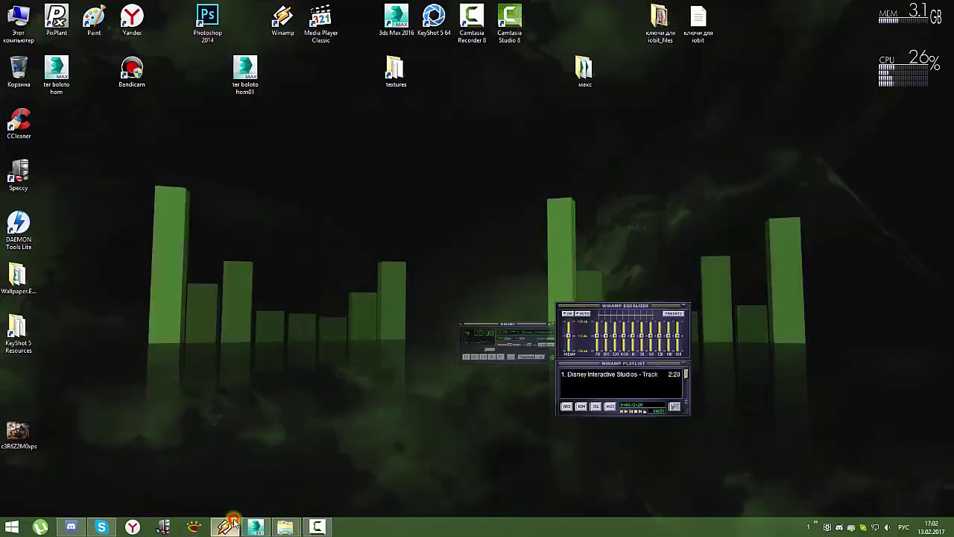
{"action": "left_click", "coordinate": [232, 525]}
{"action": "left_click", "coordinate": [243, 526]}
{"action": "mouse_move", "coordinate": [432, 288]}
{"action": "middle_mouse_down", "text": "alt"}
{"action": "mouse_move", "coordinate": [560, 127]}
{"action": "mouse_move", "coordinate": [395, 256]}
{"action": "mouse_move", "coordinate": [282, 260]}
{"action": "middle_mouse_up", "text": "alt"}
{"action": "scroll", "coordinate": [436, 241], "scroll_direction": "up", "scroll_amount": 2}
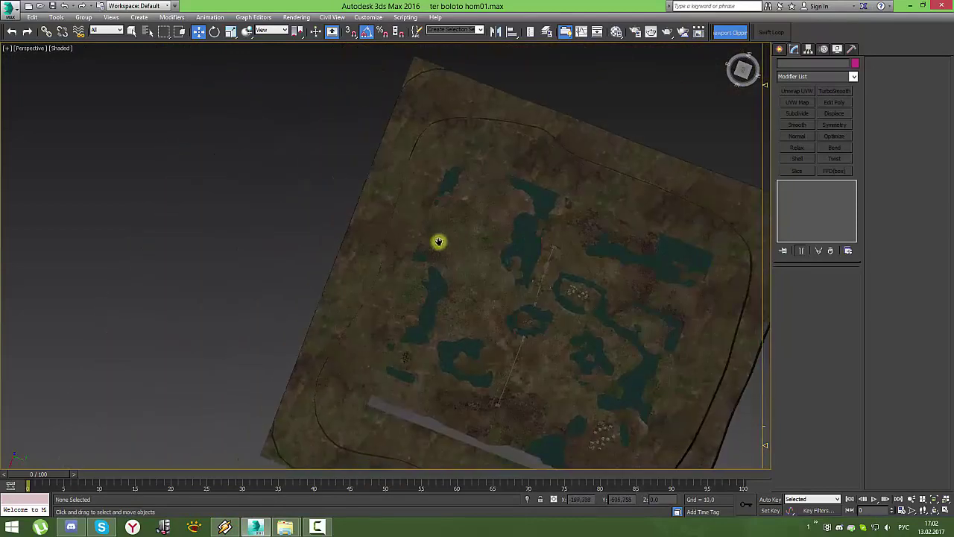
{"action": "scroll", "coordinate": [469, 171], "scroll_direction": "up", "scroll_amount": 4}
{"action": "scroll", "coordinate": [470, 171], "scroll_direction": "up", "scroll_amount": 2}
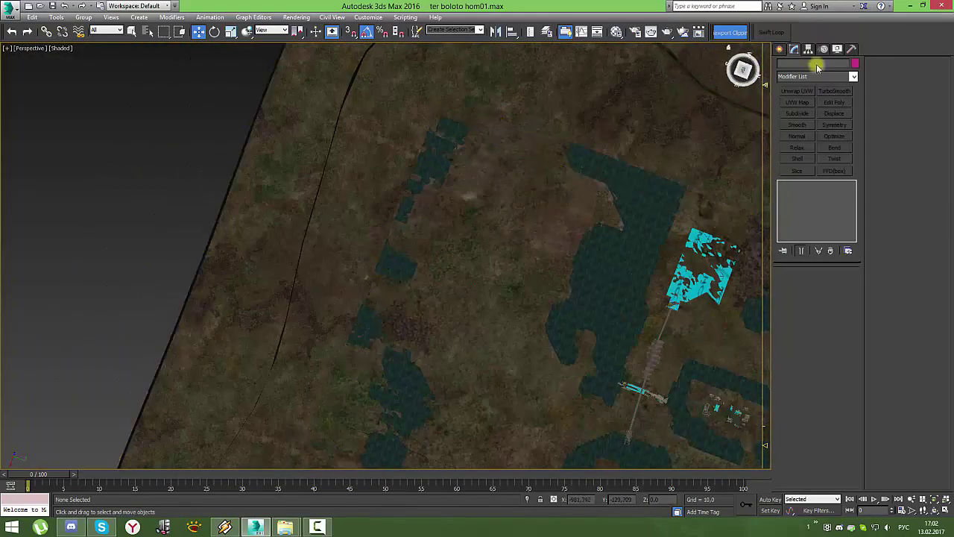
- Reset to an empty Untitled scene, discarding the swamp terrain changes unsaved
{"action": "left_click", "coordinate": [9, 7]}
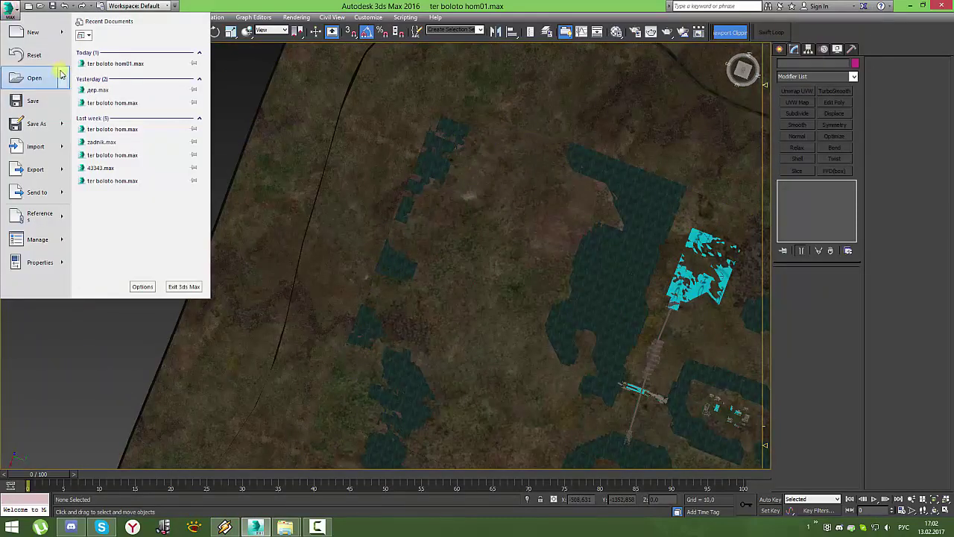
{"action": "left_click", "coordinate": [62, 60]}
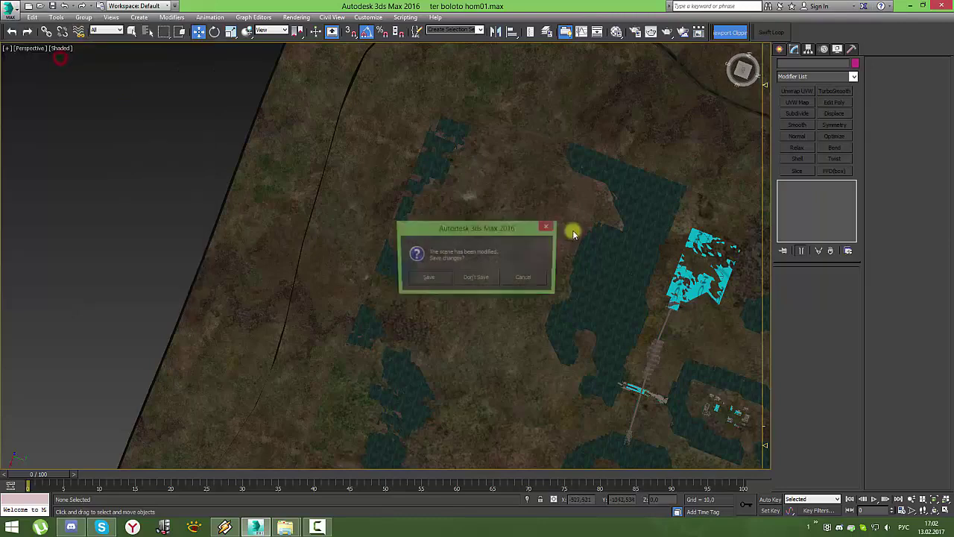
{"action": "left_click", "coordinate": [469, 281]}
{"action": "left_click", "coordinate": [455, 296]}
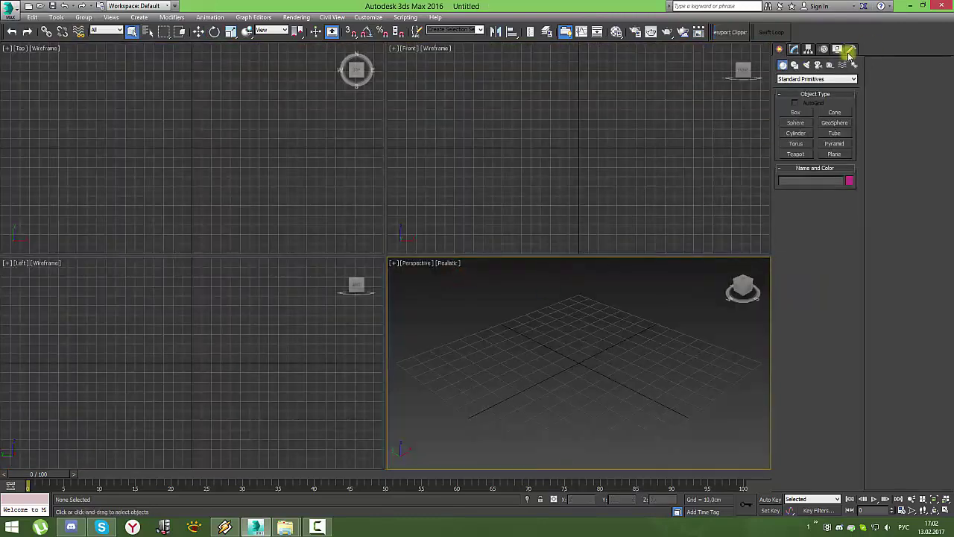
- In the X-Ray tools object import, browse into the Дизайн (E:) drive's Игры folder
{"action": "left_click", "coordinate": [855, 46]}
{"action": "left_click", "coordinate": [814, 222]}
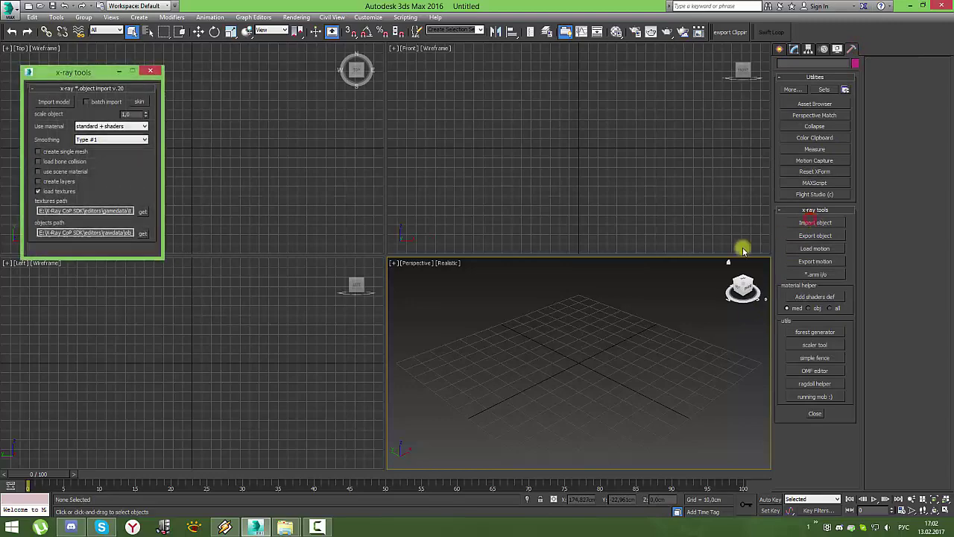
{"action": "left_click", "coordinate": [73, 102]}
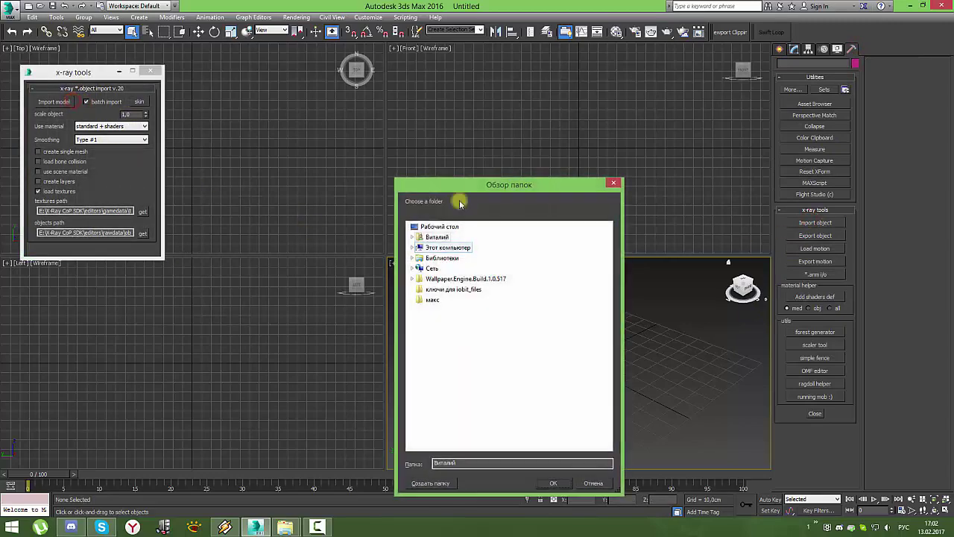
{"action": "left_click", "coordinate": [379, 137]}
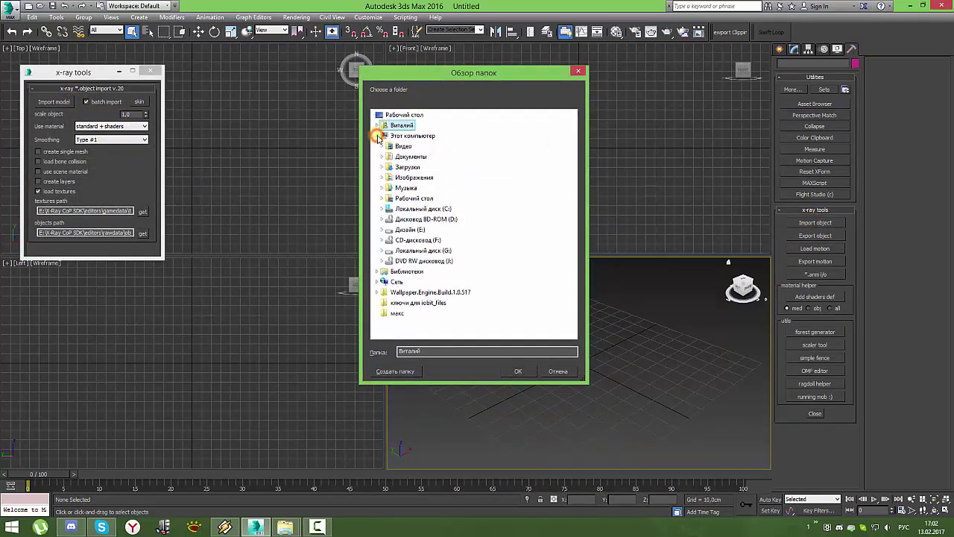
{"action": "left_click", "coordinate": [381, 230]}
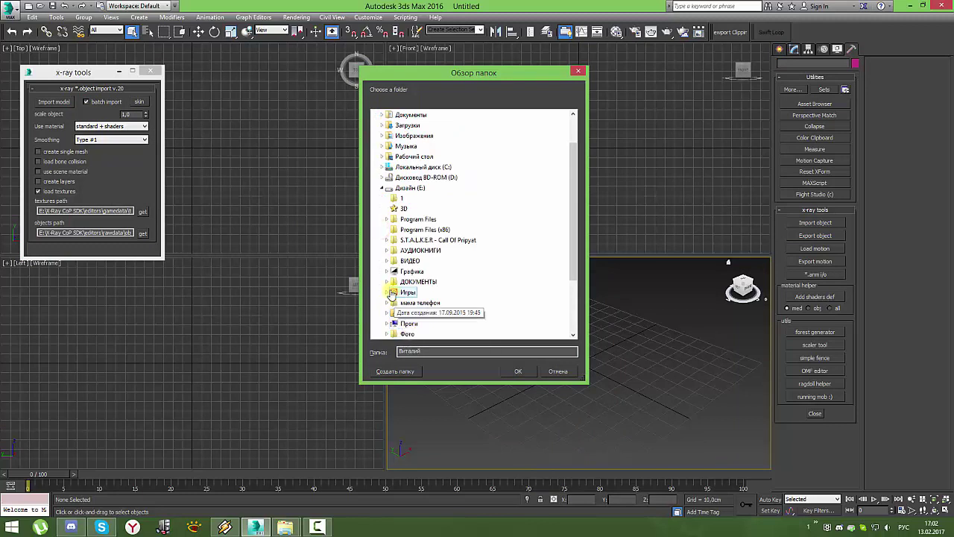
{"action": "left_click", "coordinate": [386, 292]}
- Choose the mp_military_2 level folder and select all seven object files
{"action": "left_click", "coordinate": [391, 208]}
{"action": "scroll", "coordinate": [481, 255], "scroll_direction": "down", "scroll_amount": 2}
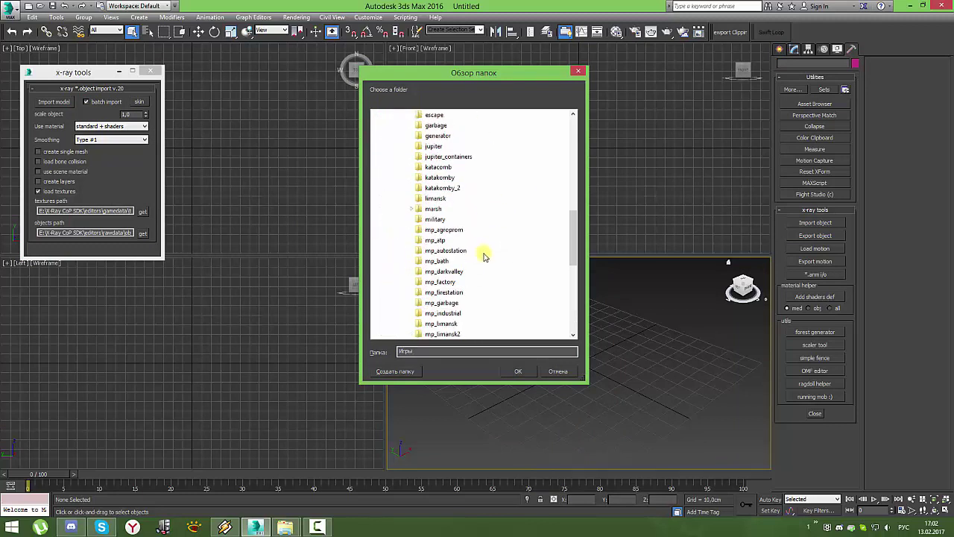
{"action": "scroll", "coordinate": [491, 247], "scroll_direction": "down", "scroll_amount": 2}
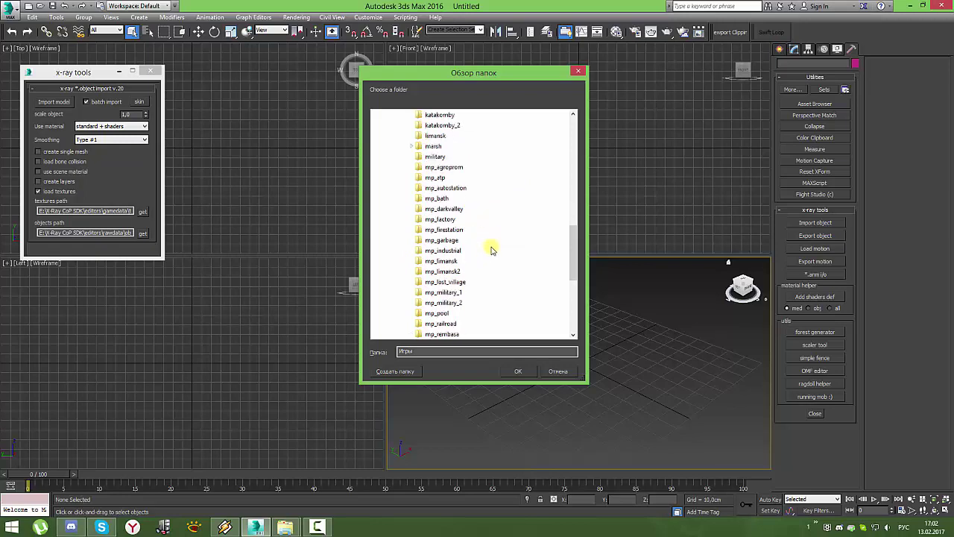
{"action": "left_click", "coordinate": [458, 302]}
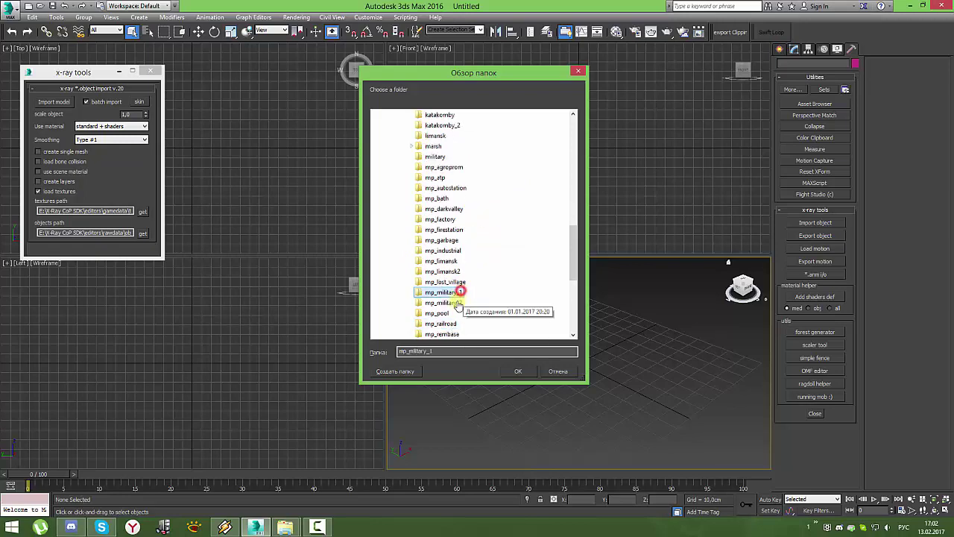
{"action": "left_click", "coordinate": [520, 371]}
{"action": "left_click_drag", "start_coordinate": [329, 73], "coordinate": [328, 111]}
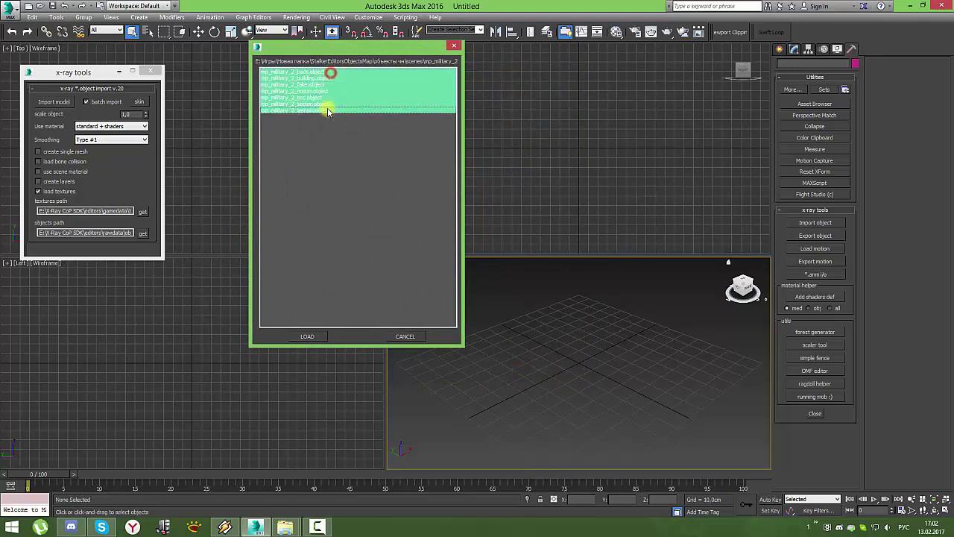
- Load the seven mp_military_2 objects and inspect the village in a maximized Perspective view
{"action": "left_click", "coordinate": [307, 337]}
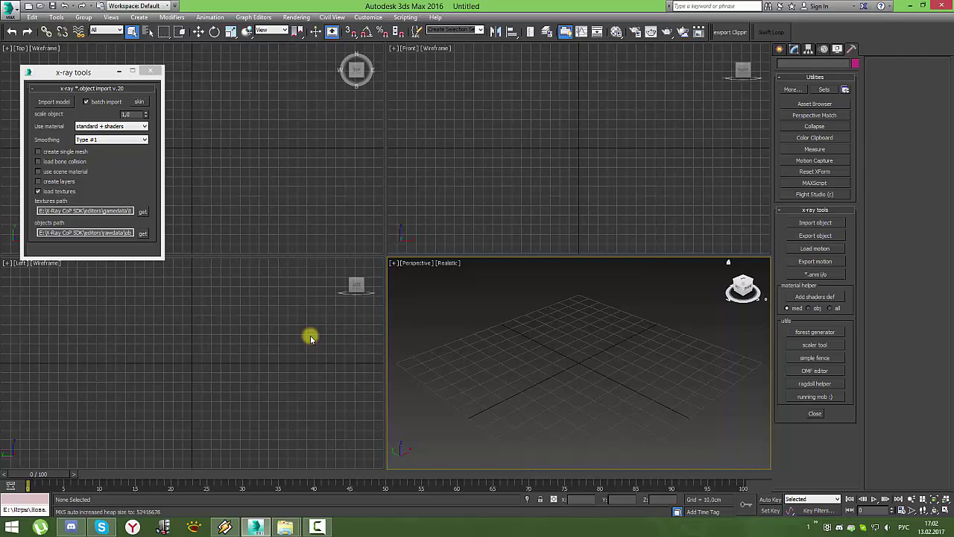
{"action": "left_click", "coordinate": [317, 527]}
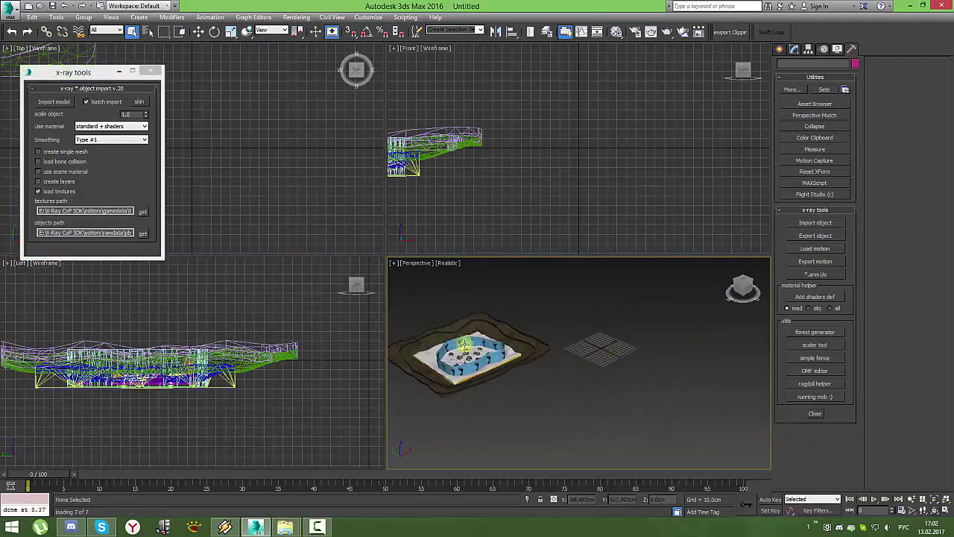
{"action": "scroll", "coordinate": [610, 352], "scroll_direction": "up", "scroll_amount": 10}
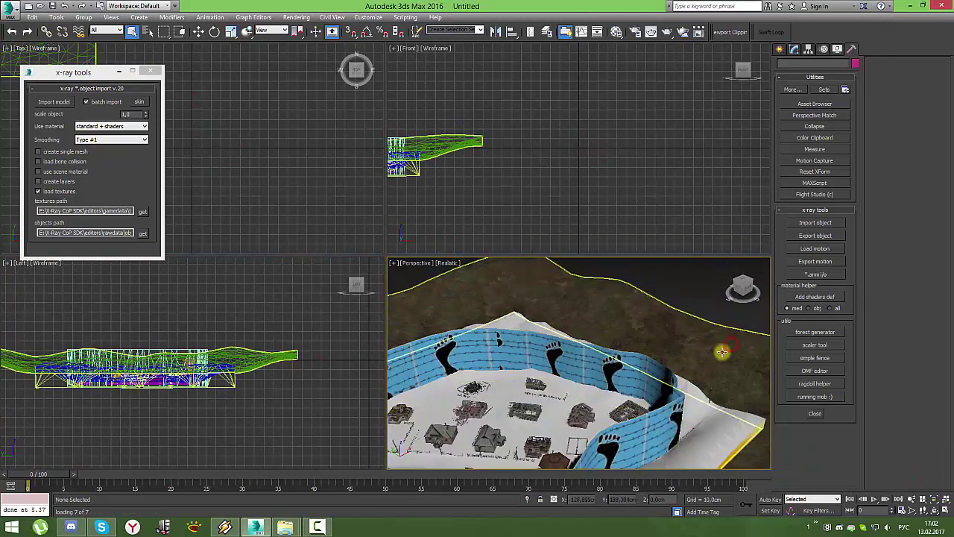
{"action": "middle_click_drag", "start_coordinate": [722, 352], "coordinate": [657, 373], "text": "alt"}
{"action": "left_click", "coordinate": [657, 373]}
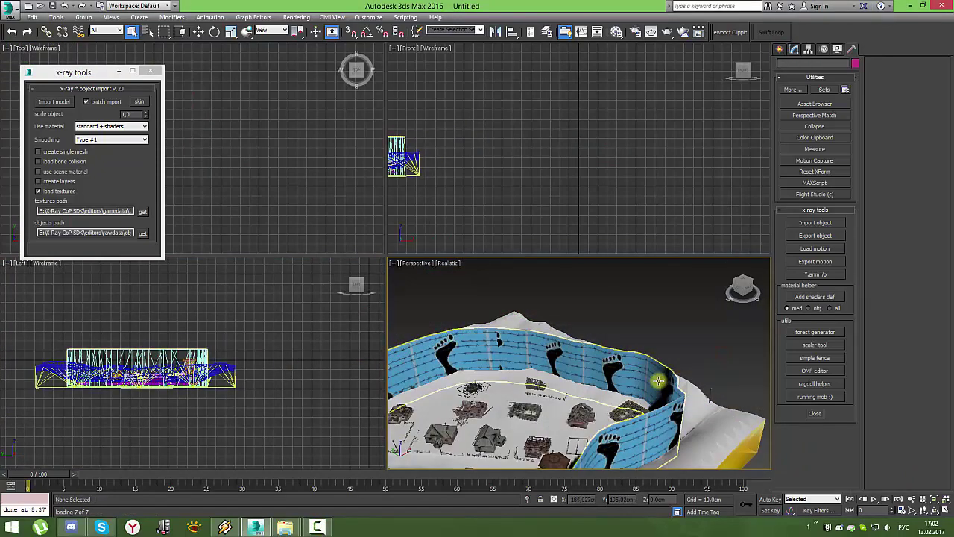
{"action": "left_click", "coordinate": [949, 510]}
{"action": "scroll", "coordinate": [486, 206], "scroll_direction": "down", "scroll_amount": 5}
{"action": "middle_click_drag", "start_coordinate": [486, 207], "coordinate": [449, 179], "text": "alt"}
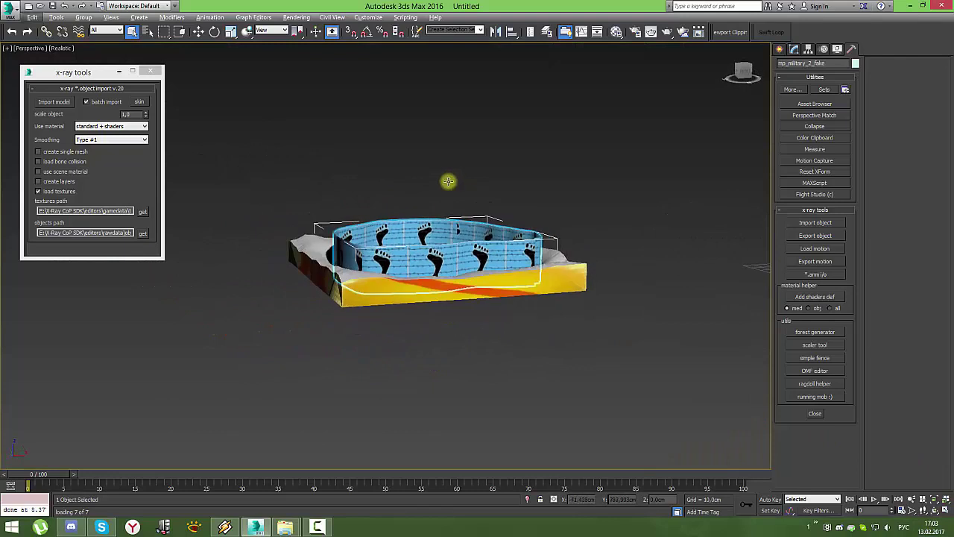
{"action": "scroll", "coordinate": [450, 178], "scroll_direction": "up", "scroll_amount": 2}
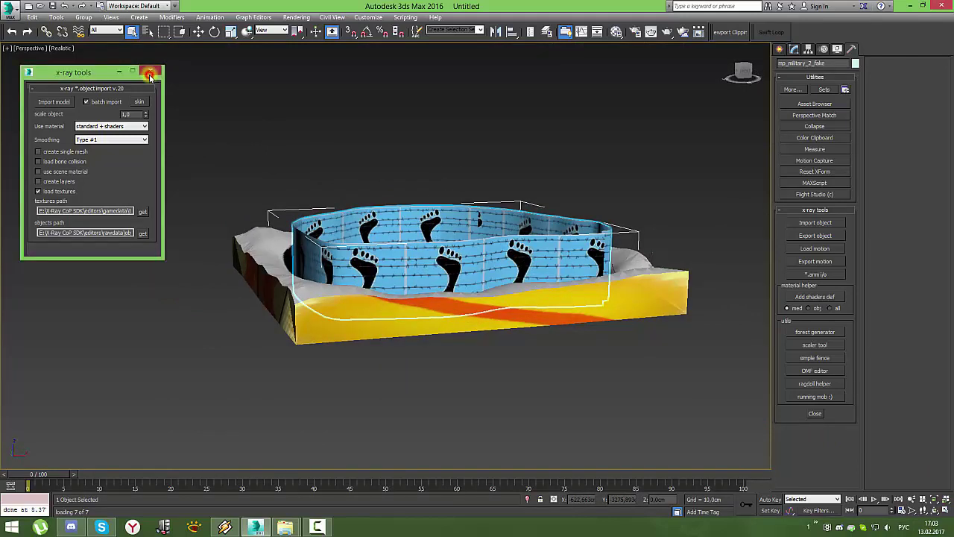
- Close the X-Ray tools window and select every object in the scene
{"action": "left_click", "coordinate": [150, 72]}
{"action": "left_click", "coordinate": [196, 32]}
{"action": "scroll", "coordinate": [585, 272], "scroll_direction": "down", "scroll_amount": 5}
{"action": "key", "text": "ctrl+a"}
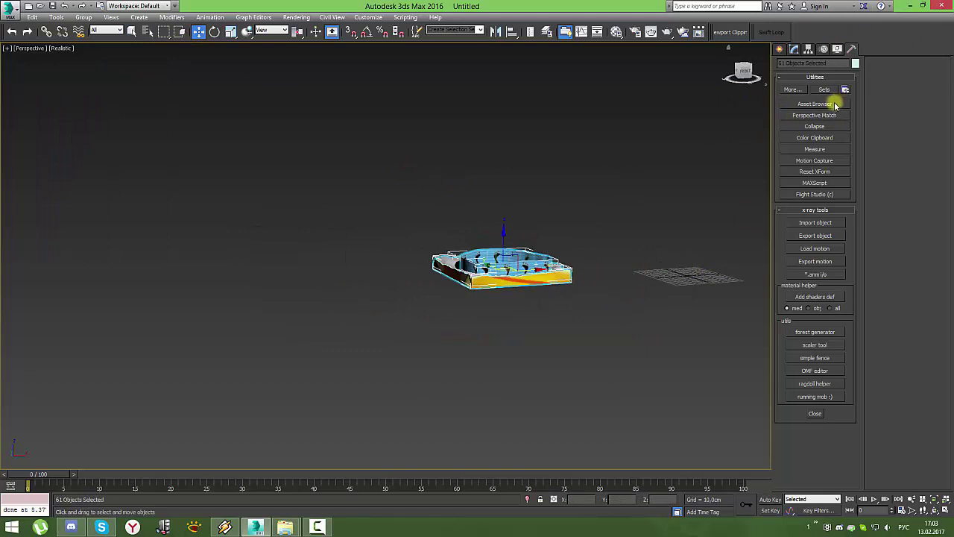
{"action": "left_click", "coordinate": [810, 50]}
{"action": "left_click", "coordinate": [816, 111]}
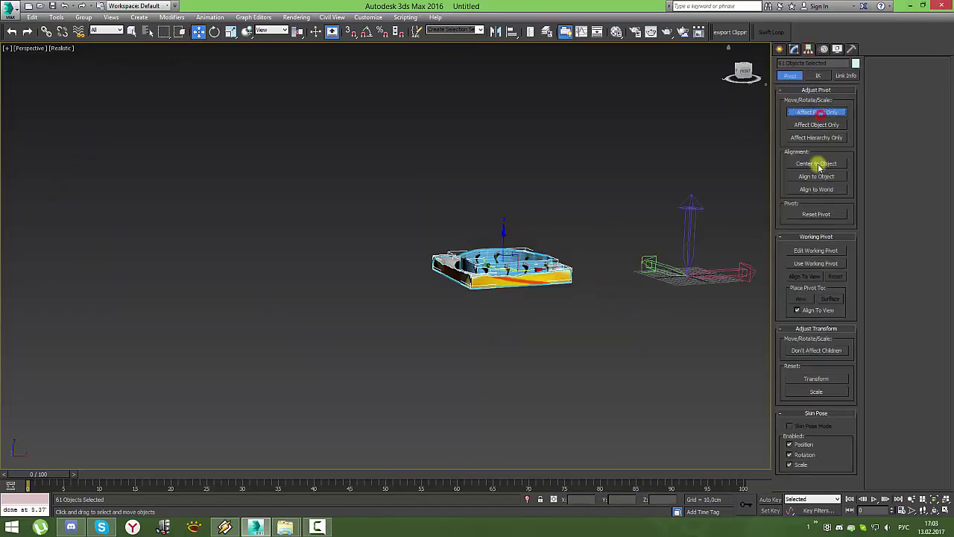
{"action": "left_click", "coordinate": [816, 112]}
{"action": "scroll", "coordinate": [539, 242], "scroll_direction": "up", "scroll_amount": 5}
{"action": "left_click", "coordinate": [574, 250]}
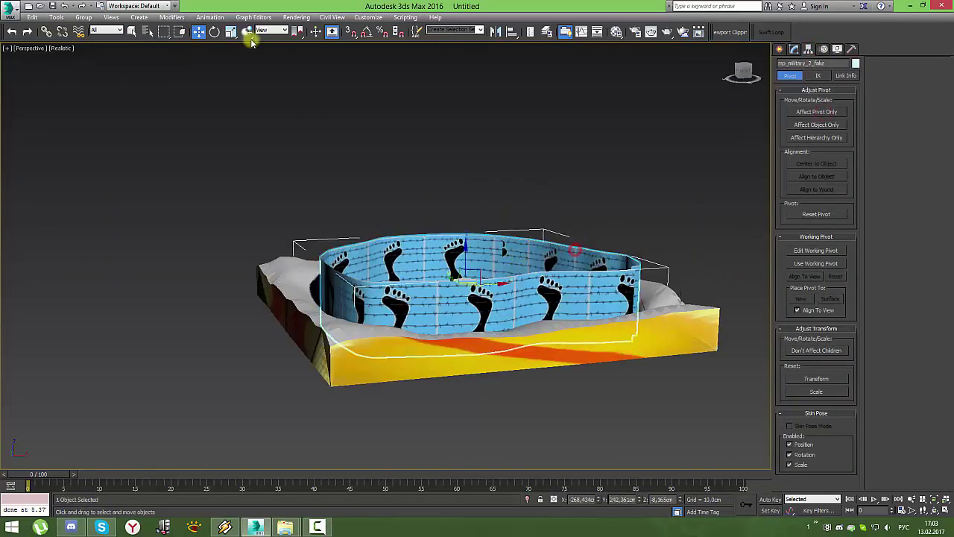
{"action": "mouse_move", "coordinate": [526, 267]}
{"action": "middle_mouse_down", "text": "alt"}
{"action": "mouse_move", "coordinate": [500, 228]}
{"action": "mouse_move", "coordinate": [458, 259]}
{"action": "mouse_move", "coordinate": [426, 405]}
{"action": "mouse_move", "coordinate": [472, 251]}
{"action": "mouse_move", "coordinate": [490, 221]}
{"action": "middle_mouse_up", "text": "alt"}
{"action": "scroll", "coordinate": [491, 221], "scroll_direction": "up", "scroll_amount": 3}
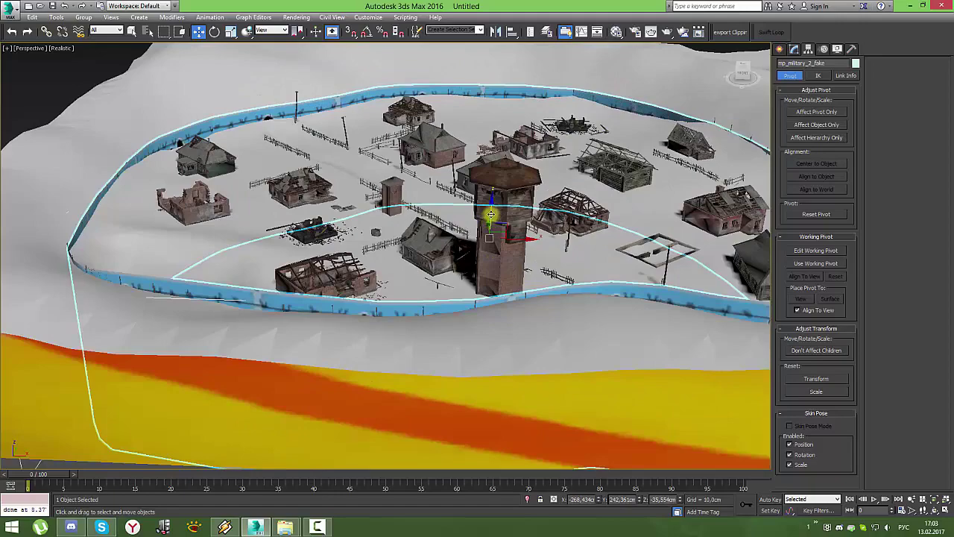
{"action": "scroll", "coordinate": [490, 209], "scroll_direction": "down", "scroll_amount": 5}
{"action": "mouse_move", "coordinate": [490, 202]}
{"action": "middle_mouse_down", "text": "alt"}
{"action": "mouse_move", "coordinate": [497, 221]}
{"action": "mouse_move", "coordinate": [464, 244]}
{"action": "middle_mouse_up", "text": "alt"}
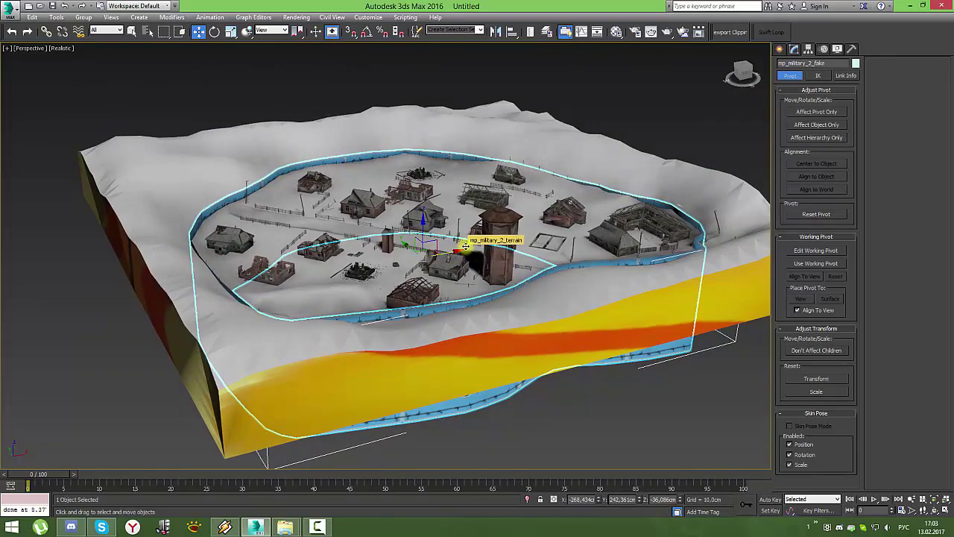
{"action": "scroll", "coordinate": [465, 246], "scroll_direction": "up", "scroll_amount": 4}
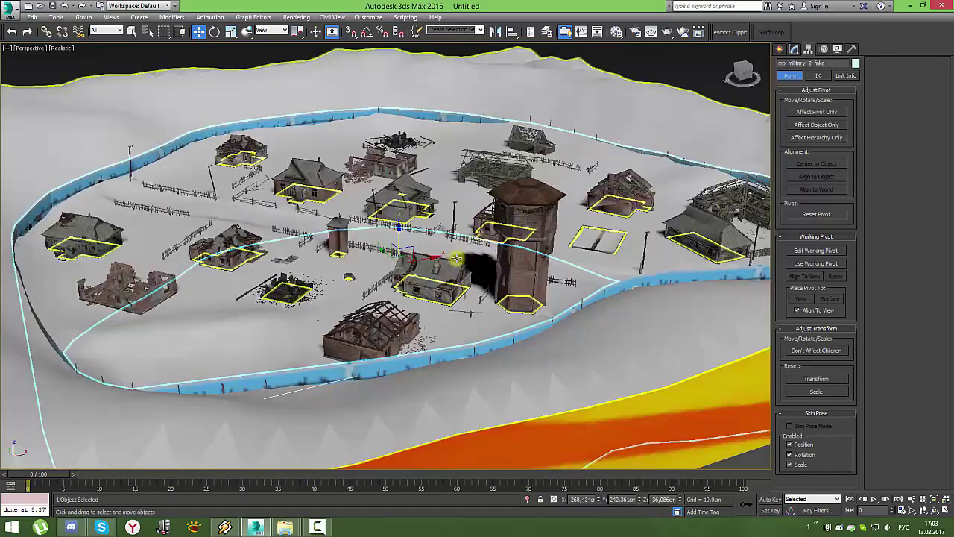
{"action": "scroll", "coordinate": [523, 338], "scroll_direction": "up", "scroll_amount": 4}
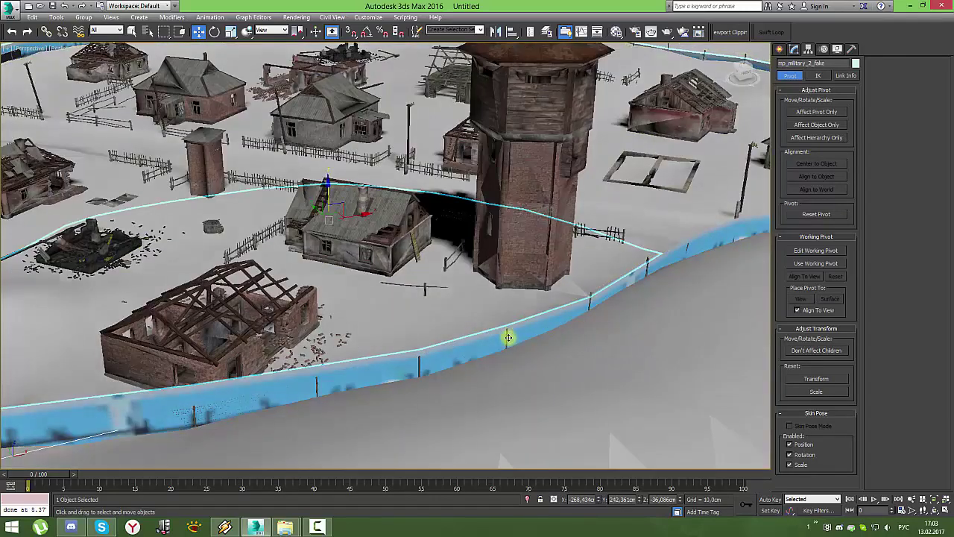
{"action": "scroll", "coordinate": [506, 341], "scroll_direction": "down", "scroll_amount": 5}
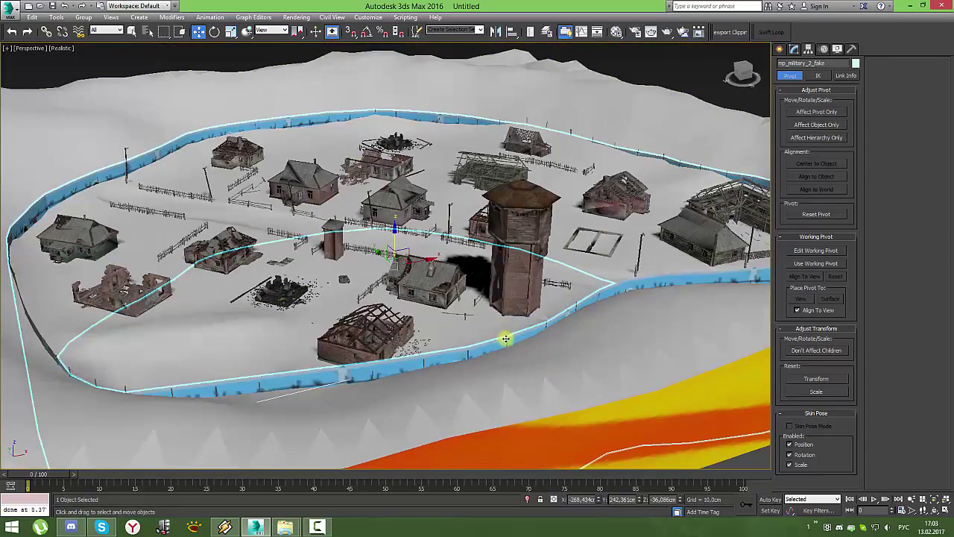
{"action": "left_click", "coordinate": [506, 343]}
{"action": "key", "text": "ctrl+d"}
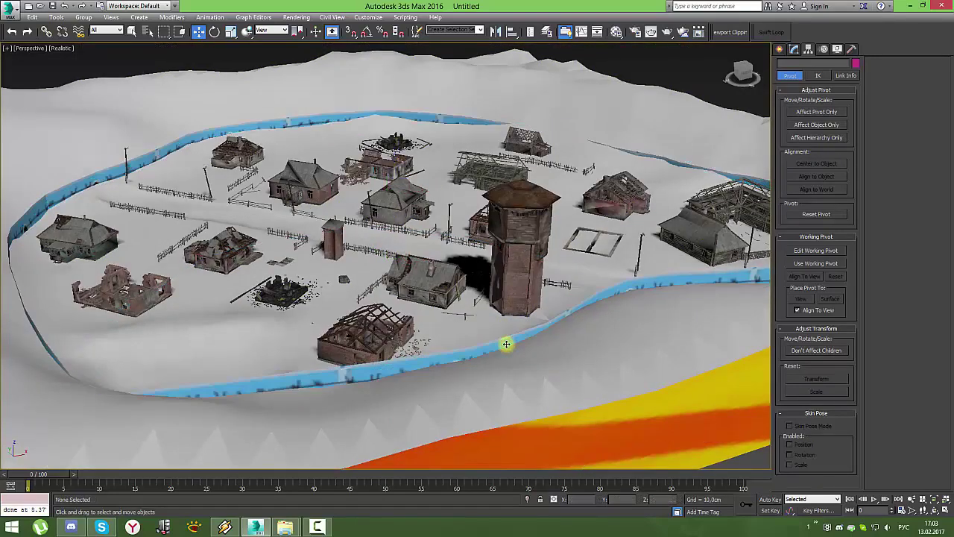
{"action": "scroll", "coordinate": [522, 292], "scroll_direction": "down", "scroll_amount": 5}
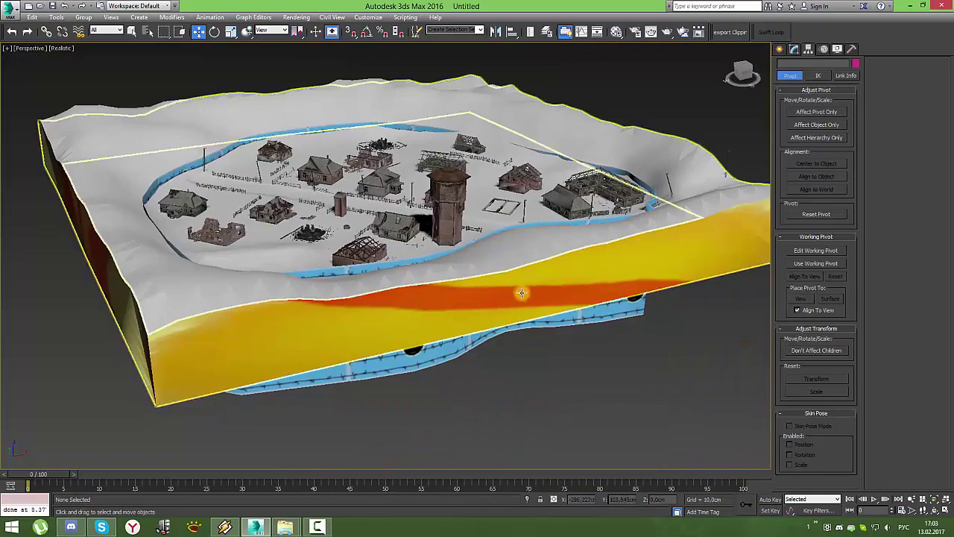
{"action": "mouse_move", "coordinate": [513, 283]}
{"action": "middle_mouse_down", "text": "alt"}
{"action": "mouse_move", "coordinate": [512, 294]}
{"action": "mouse_move", "coordinate": [457, 239]}
{"action": "mouse_move", "coordinate": [675, 239]}
{"action": "middle_mouse_up", "text": "alt"}
{"action": "left_click", "coordinate": [470, 254]}
{"action": "scroll", "coordinate": [675, 238], "scroll_direction": "up", "scroll_amount": 3}
{"action": "key", "text": "F4"}
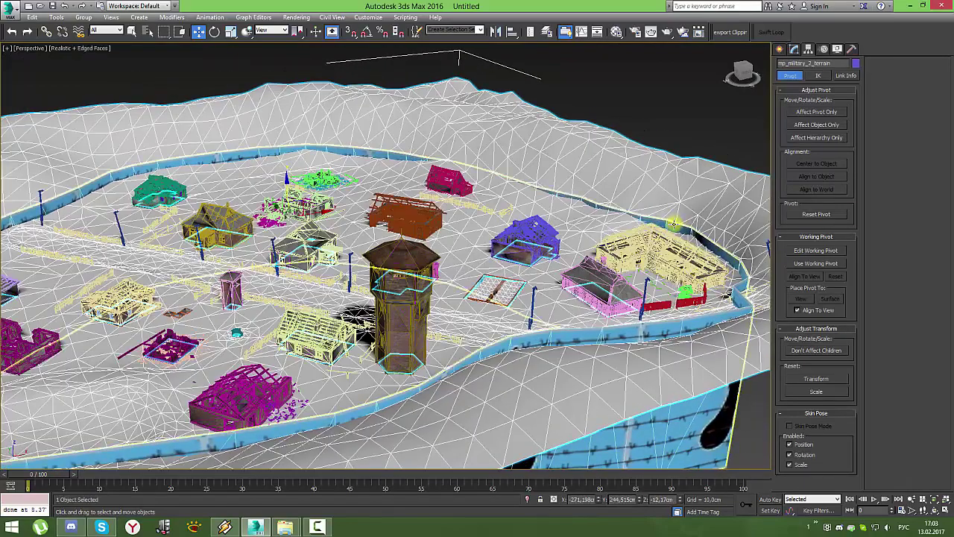
{"action": "left_click", "coordinate": [674, 223]}
{"action": "middle_click_drag", "start_coordinate": [674, 223], "coordinate": [611, 246], "text": "alt"}
{"action": "scroll", "coordinate": [567, 276], "scroll_direction": "down", "scroll_amount": 8}
{"action": "left_click", "coordinate": [555, 192]}
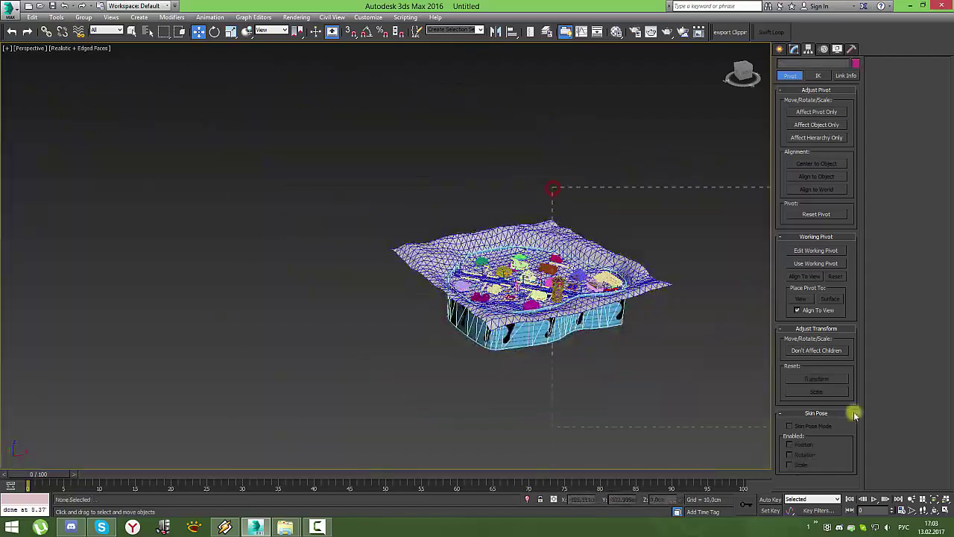
- Select all 59 village objects, zoom to them, and group them as 'der'
{"action": "key", "text": "ctrl+a"}
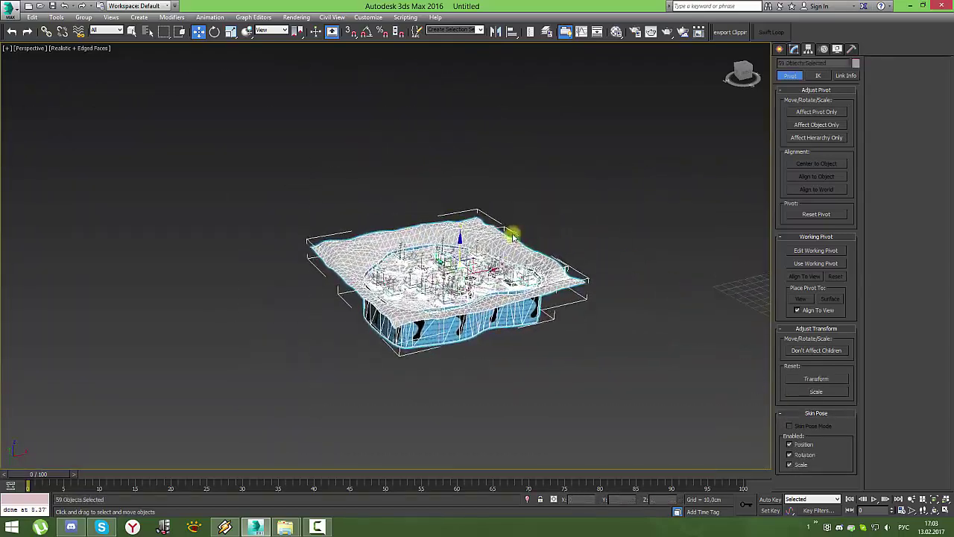
{"action": "key", "text": "z"}
{"action": "left_click", "coordinate": [84, 17]}
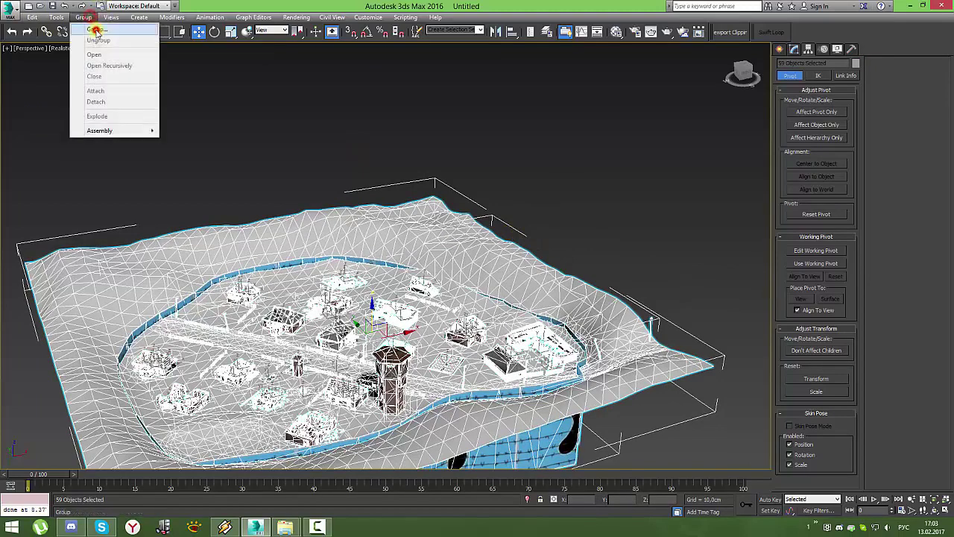
{"action": "left_click", "coordinate": [92, 29]}
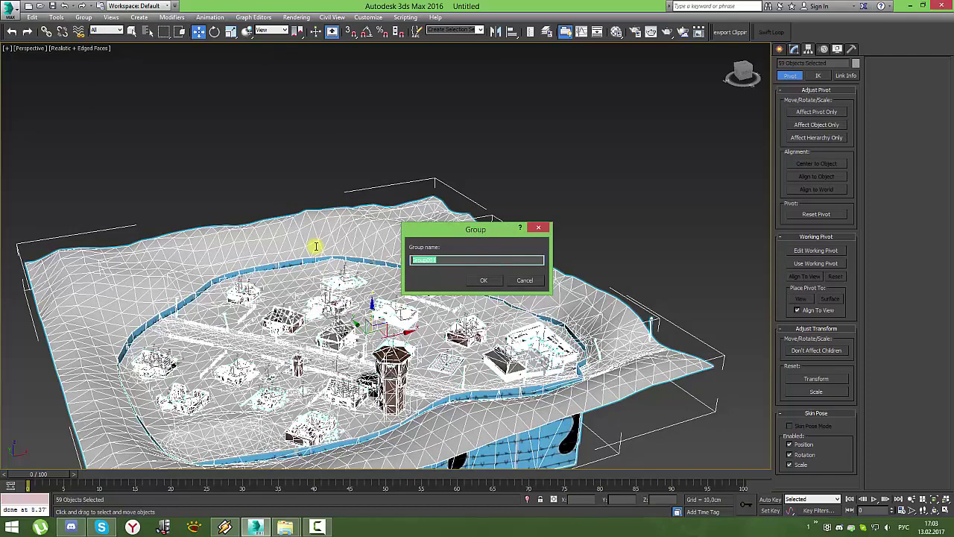
{"action": "type", "text": "der"}
{"action": "key", "text": "Return"}
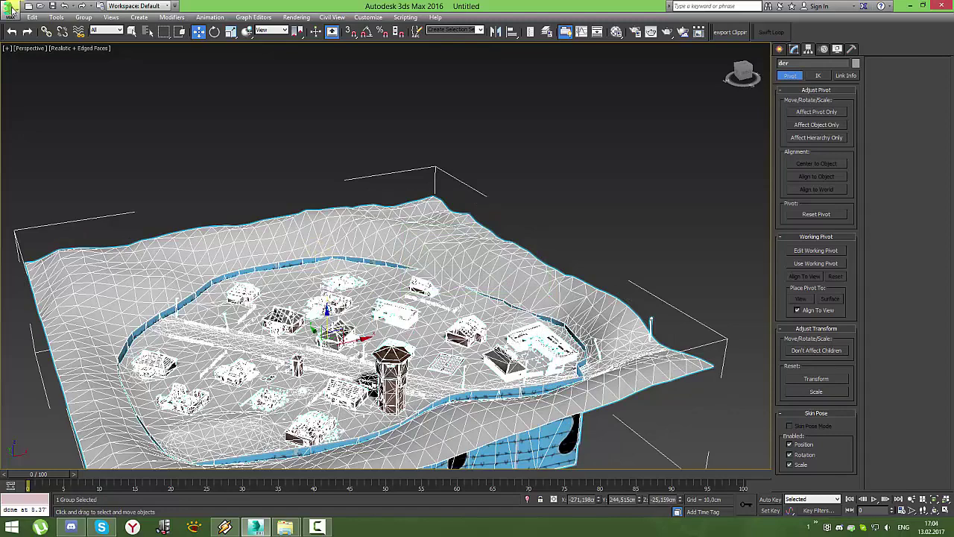
- Save the grouped scene as der.max on the Desktop
{"action": "left_click", "coordinate": [12, 9]}
{"action": "left_click", "coordinate": [55, 123]}
{"action": "left_click", "coordinate": [229, 223]}
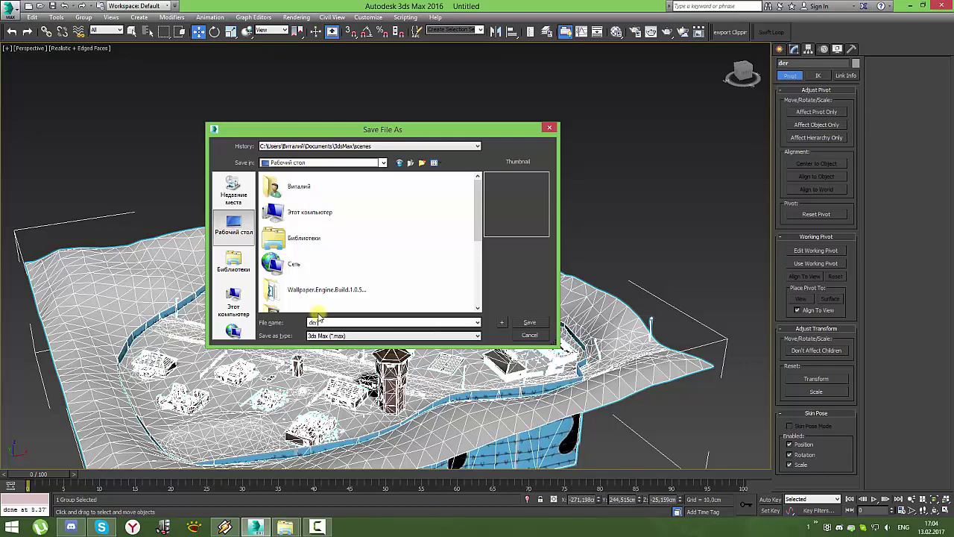
{"action": "key", "text": "Return"}
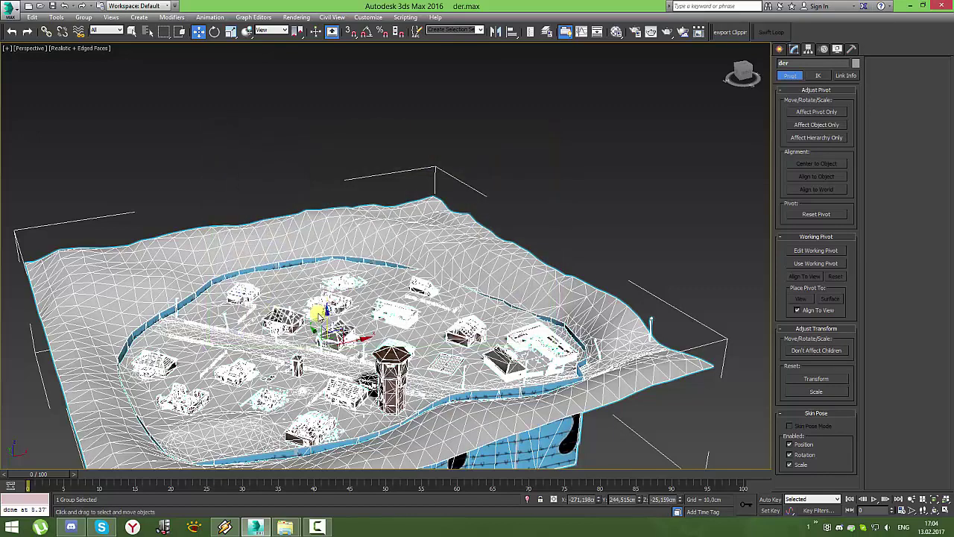
- Open ter boloto hom.max, continuing past the missing-texture and student-version warnings
{"action": "left_click", "coordinate": [35, 4]}
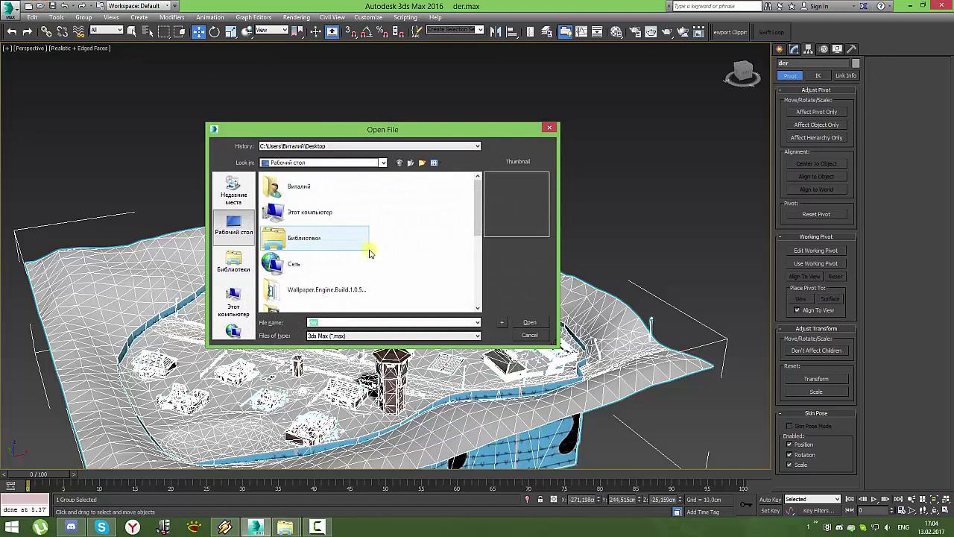
{"action": "scroll", "coordinate": [354, 296], "scroll_direction": "down", "scroll_amount": 2}
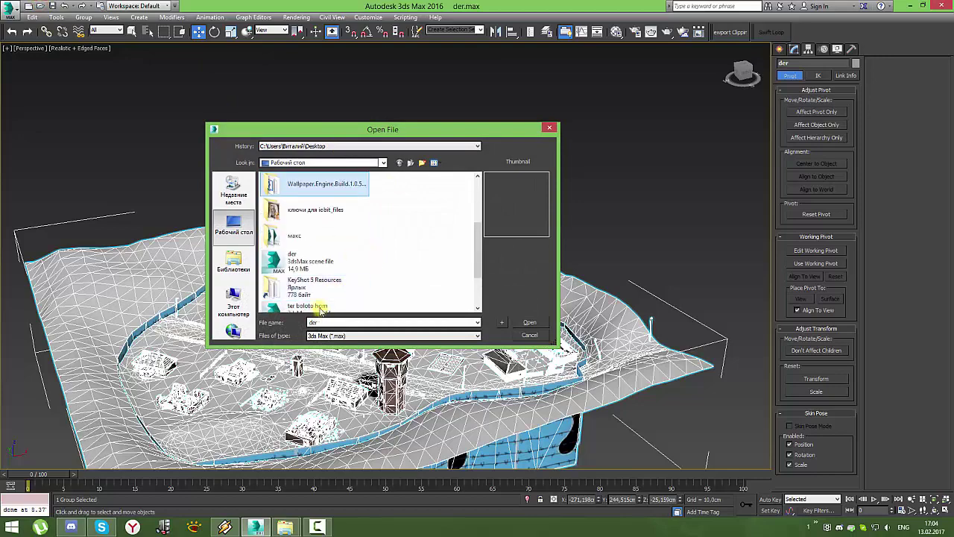
{"action": "left_click", "coordinate": [320, 305]}
{"action": "left_click", "coordinate": [533, 323]}
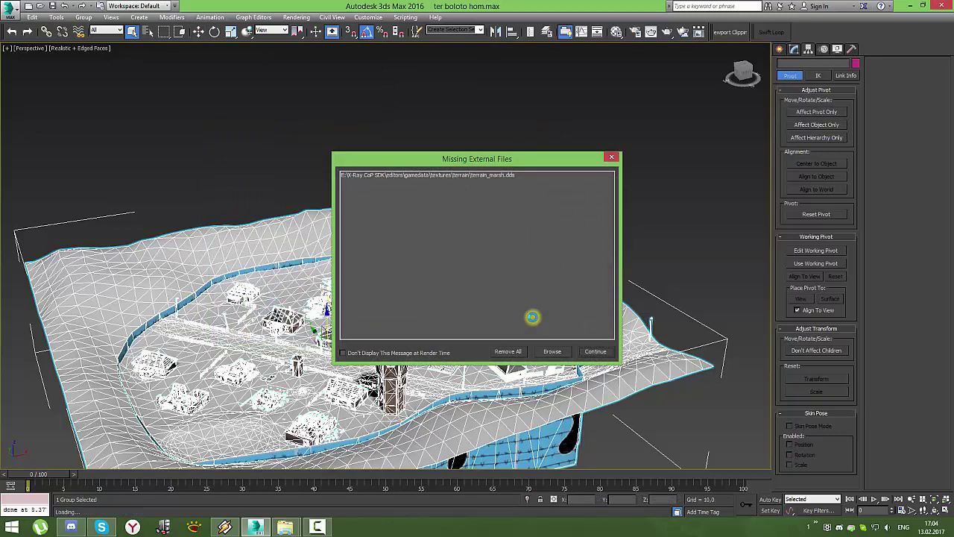
{"action": "left_click", "coordinate": [594, 352]}
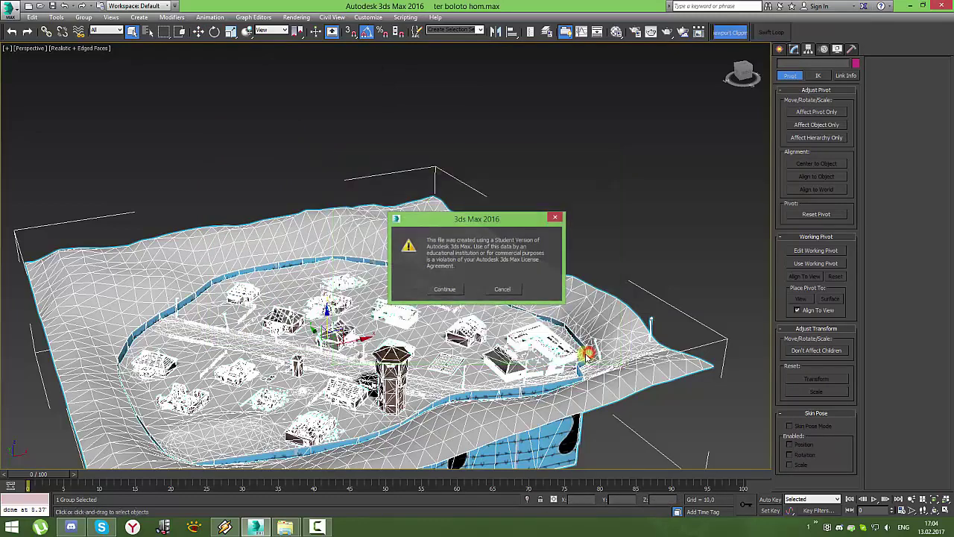
{"action": "left_click", "coordinate": [440, 293]}
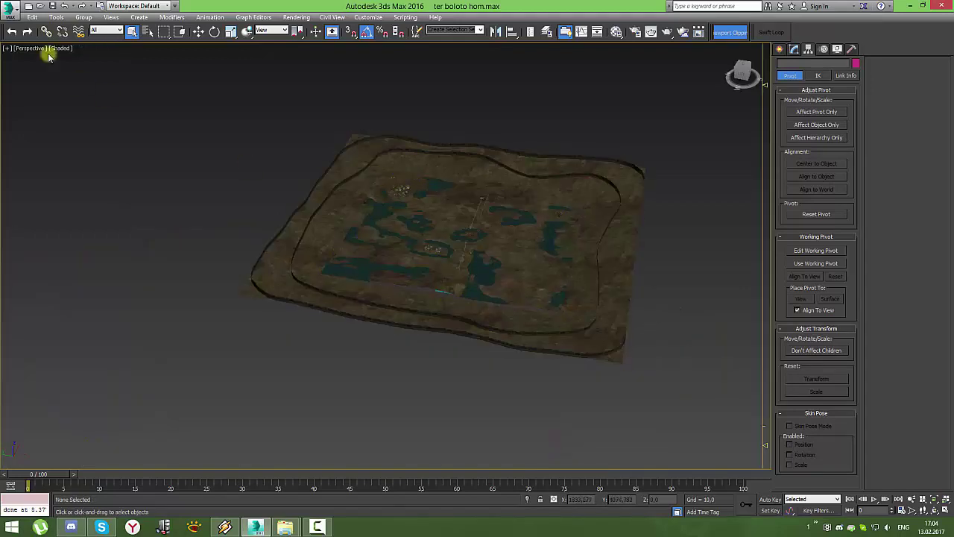
- Delete the selected terrain objects, then undo the deletion and restore the earlier view
{"action": "left_click_drag", "start_coordinate": [127, 141], "coordinate": [549, 443]}
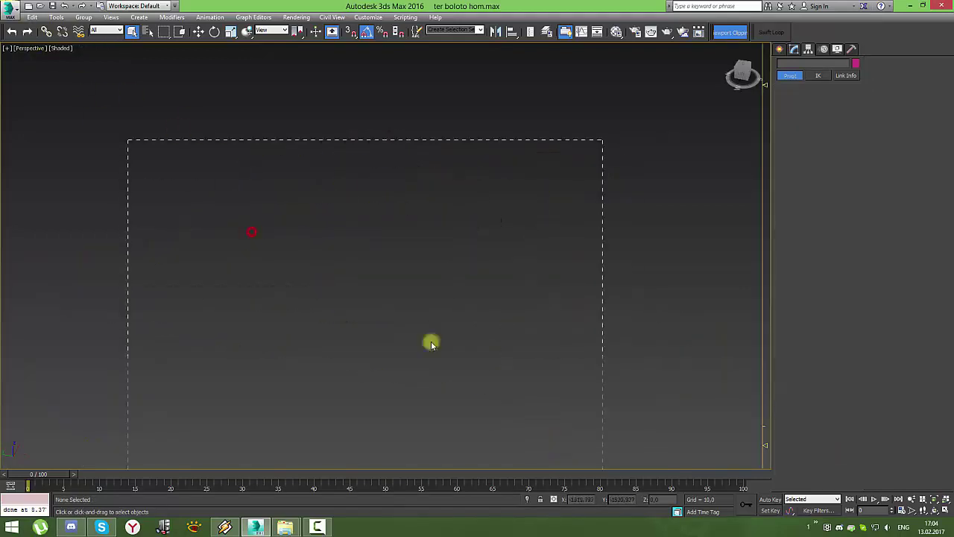
{"action": "mouse_move", "coordinate": [420, 224]}
{"action": "middle_mouse_down", "text": "alt"}
{"action": "mouse_move", "coordinate": [373, 273]}
{"action": "mouse_move", "coordinate": [571, 231]}
{"action": "mouse_move", "coordinate": [530, 216]}
{"action": "mouse_move", "coordinate": [625, 183]}
{"action": "mouse_move", "coordinate": [503, 92]}
{"action": "middle_mouse_up", "text": "alt"}
{"action": "key", "text": "Delete"}
{"action": "middle_click_drag", "start_coordinate": [486, 166], "coordinate": [452, 224], "text": "alt"}
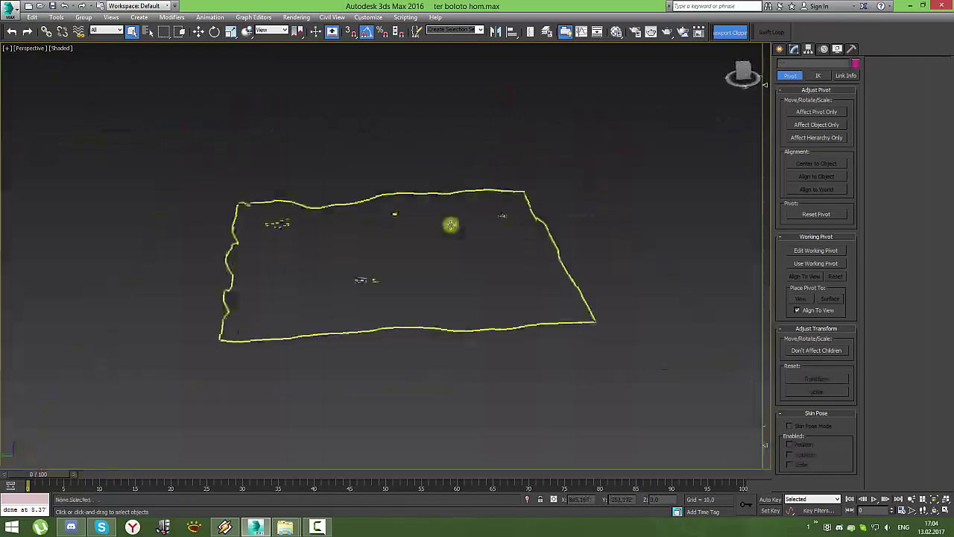
{"action": "key", "text": "ctrl+z"}
{"action": "key", "text": "shift+z"}
{"action": "key", "text": "shift+z"}
{"action": "key", "text": "shift+z"}
{"action": "key", "text": "shift+z"}
{"action": "key", "text": "shift+z"}
{"action": "key", "text": "shift+z"}
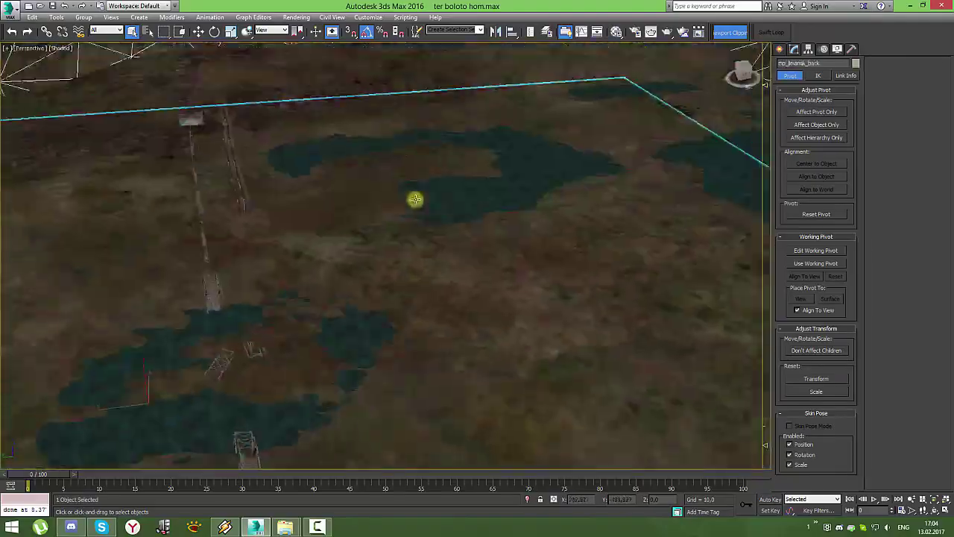
{"action": "key", "text": "shift+z"}
{"action": "mouse_move", "coordinate": [332, 176]}
{"action": "middle_mouse_down"}
{"action": "mouse_move", "coordinate": [348, 192]}
{"action": "mouse_move", "coordinate": [342, 234]}
{"action": "middle_mouse_up"}
- Draw a box, Box001, standing on the terrain mesh Object002
{"action": "left_click", "coordinate": [393, 244]}
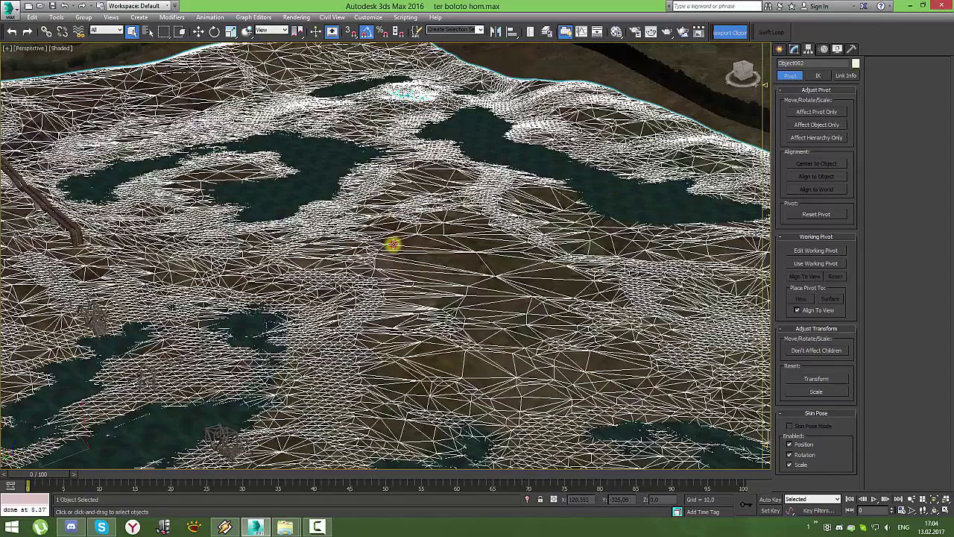
{"action": "left_click", "coordinate": [780, 48]}
{"action": "left_click", "coordinate": [794, 112]}
{"action": "left_click_drag", "start_coordinate": [445, 221], "coordinate": [422, 340]}
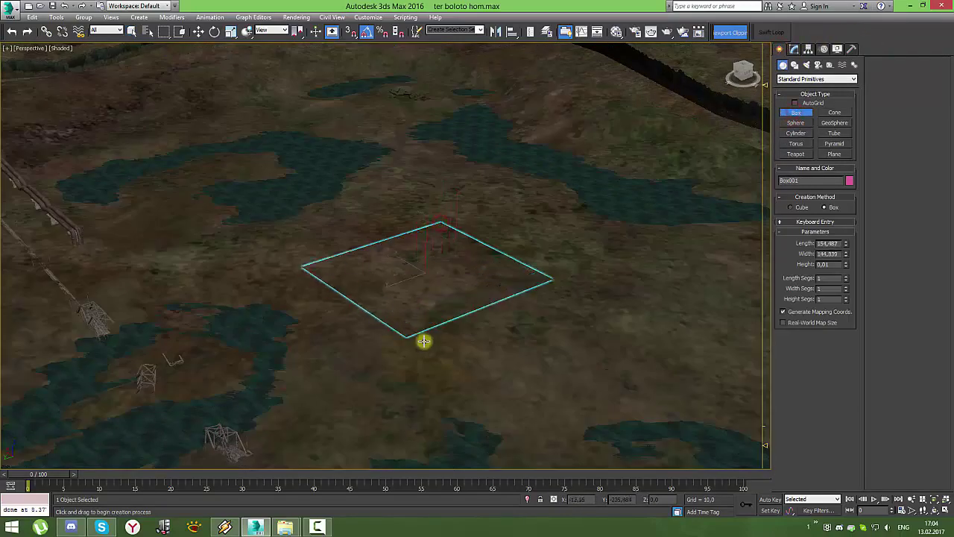
{"action": "left_click", "coordinate": [435, 247]}
{"action": "scroll", "coordinate": [447, 231], "scroll_direction": "down", "scroll_amount": 4}
{"action": "right_click", "coordinate": [596, 123]}
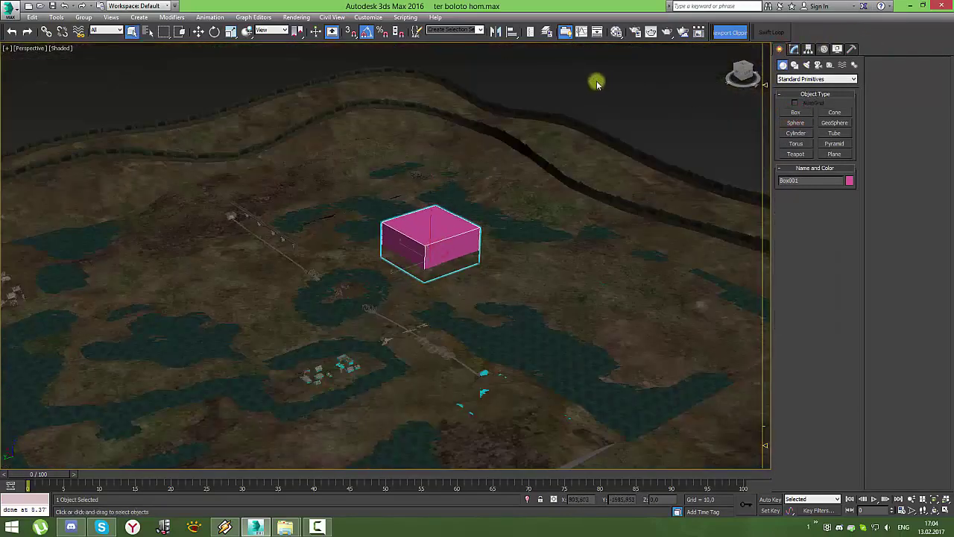
{"action": "left_click", "coordinate": [13, 9]}
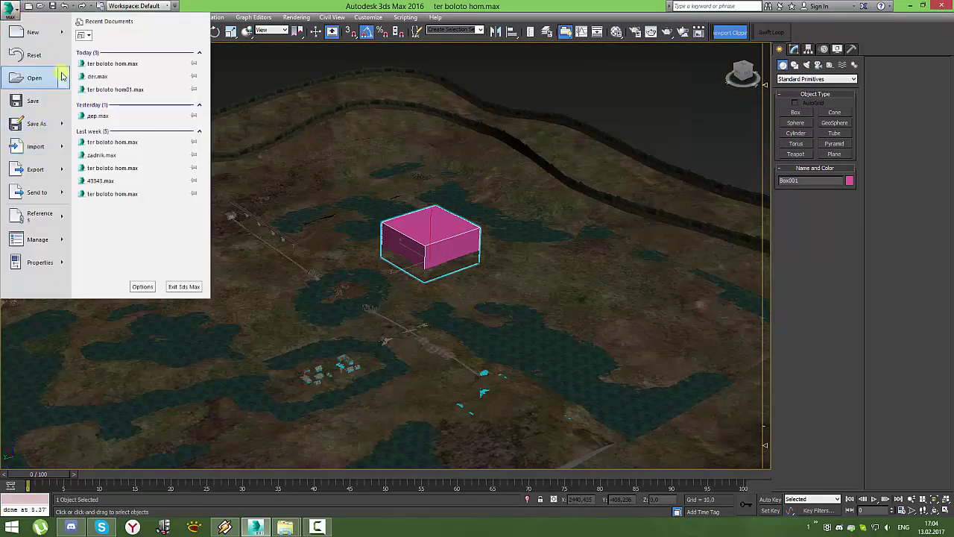
- Browse the Desktop in the Merge dialog, then cancel without merging
{"action": "mouse_move", "coordinate": [36, 146]}
{"action": "left_click", "coordinate": [149, 78]}
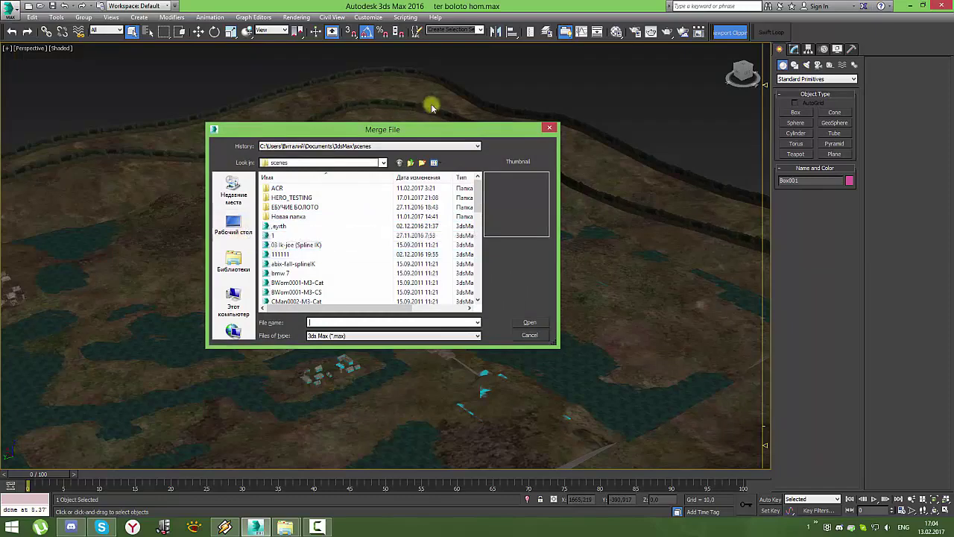
{"action": "left_click", "coordinate": [237, 226]}
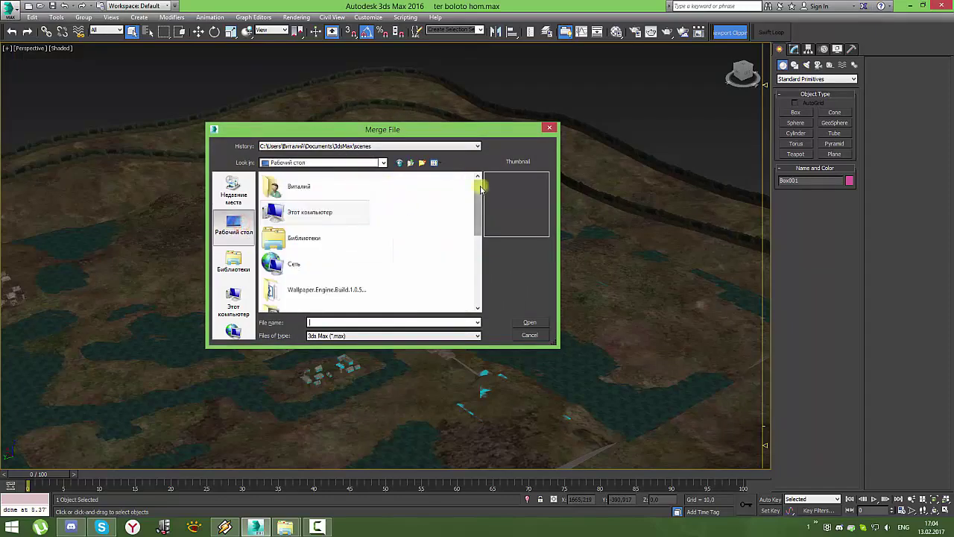
{"action": "left_click_drag", "start_coordinate": [481, 190], "coordinate": [483, 284]}
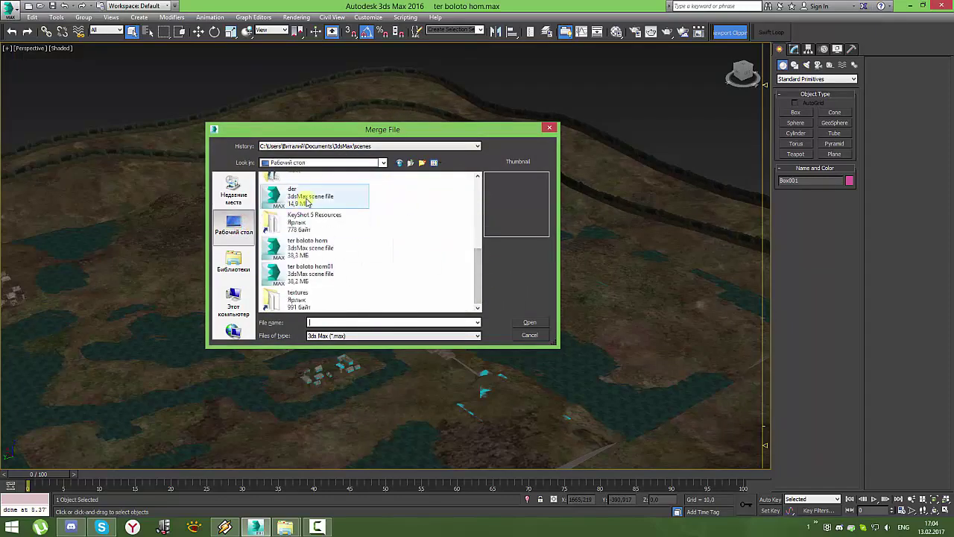
{"action": "left_click", "coordinate": [544, 335]}
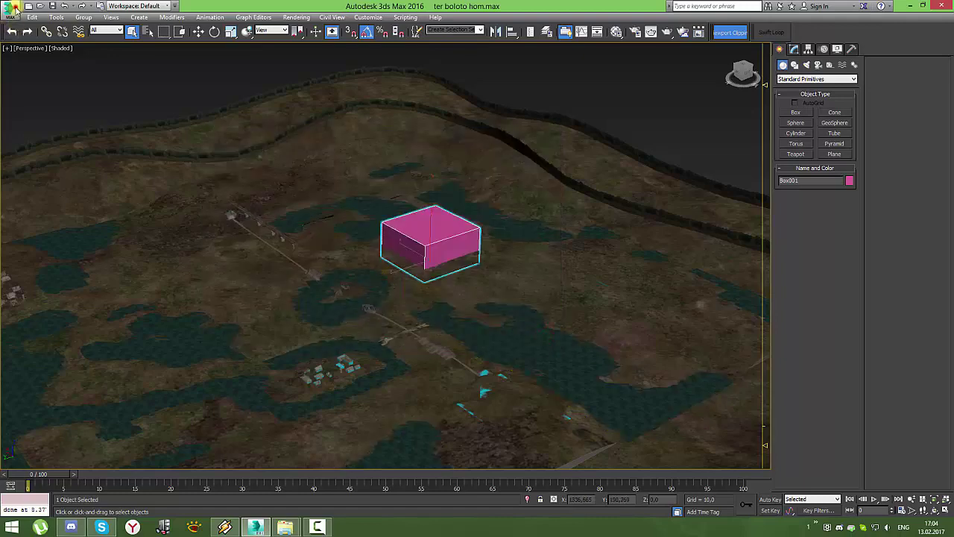
- Merge the der group from Desktop der.max, renaming the duplicate material 2222, and isolate it
{"action": "left_click", "coordinate": [15, 8]}
{"action": "left_click", "coordinate": [119, 80]}
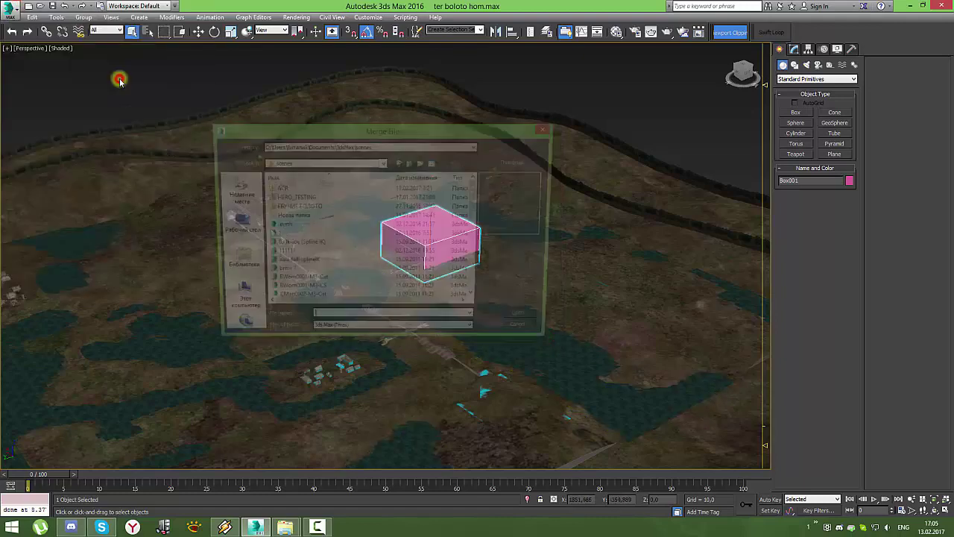
{"action": "left_click", "coordinate": [232, 224]}
{"action": "left_click_drag", "start_coordinate": [476, 212], "coordinate": [477, 293]}
{"action": "left_click", "coordinate": [289, 210]}
{"action": "double_click", "coordinate": [289, 211]}
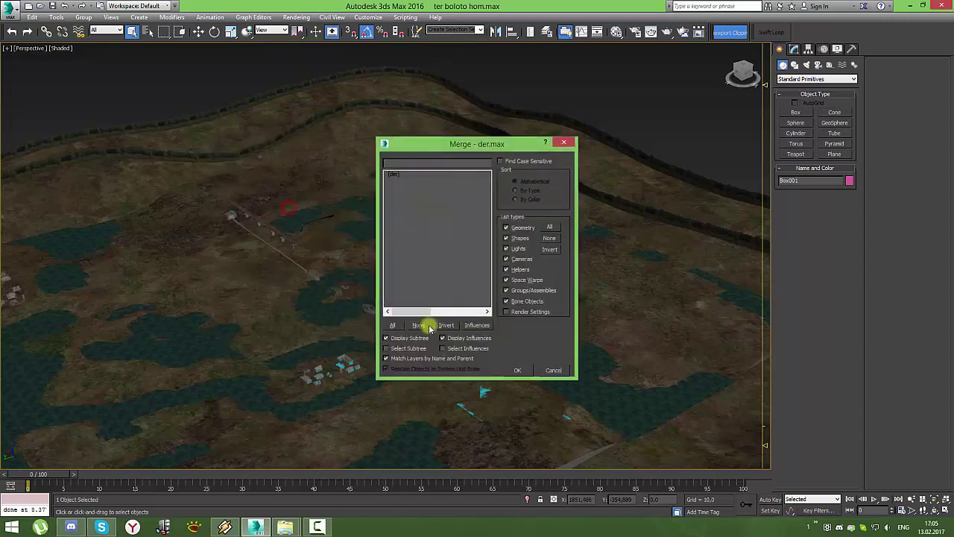
{"action": "left_click", "coordinate": [523, 372]}
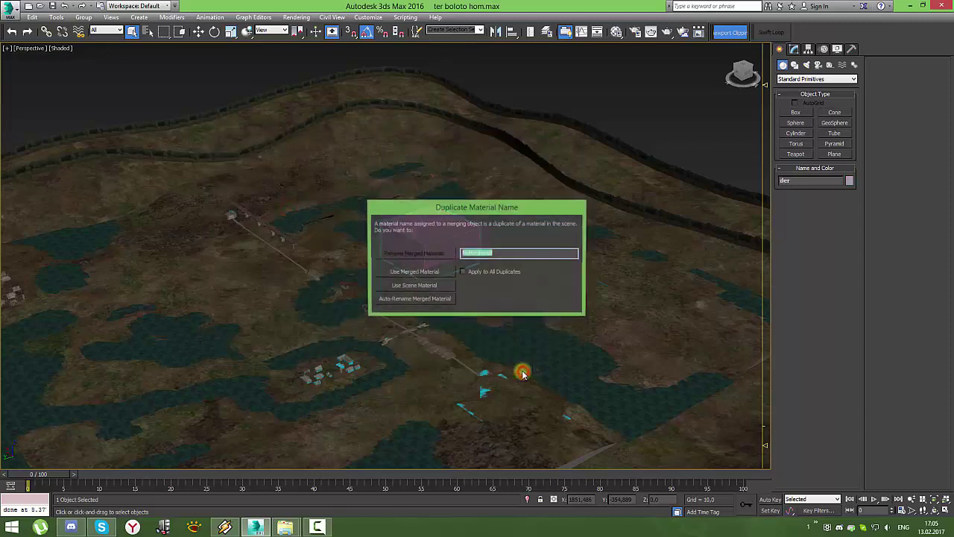
{"action": "left_click", "coordinate": [439, 255]}
{"action": "key", "text": "alt+q"}
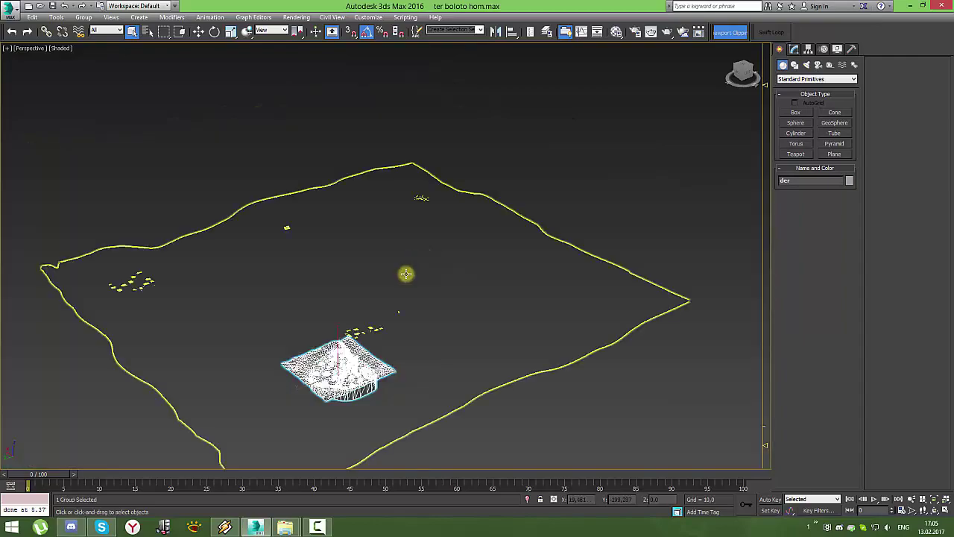
- Exit isolation, move the village group onto the pink box, and undo its accidental deletion
{"action": "left_click", "coordinate": [198, 31]}
{"action": "key", "text": "alt+q"}
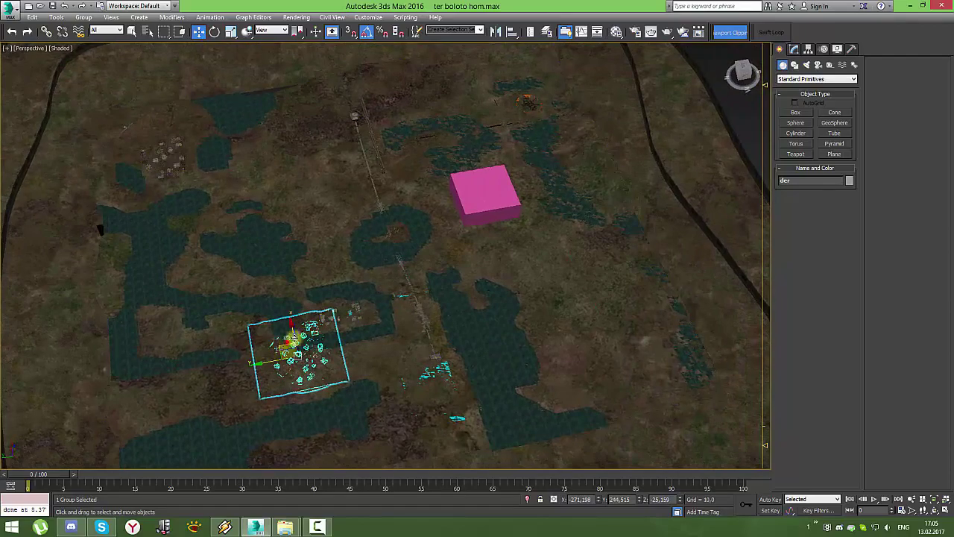
{"action": "left_click_drag", "start_coordinate": [286, 343], "coordinate": [456, 185]}
{"action": "key", "text": "z"}
{"action": "mouse_move", "coordinate": [456, 185]}
{"action": "middle_mouse_down", "text": "alt"}
{"action": "mouse_move", "coordinate": [482, 126]}
{"action": "mouse_move", "coordinate": [396, 186]}
{"action": "mouse_move", "coordinate": [384, 211]}
{"action": "middle_mouse_up", "text": "alt"}
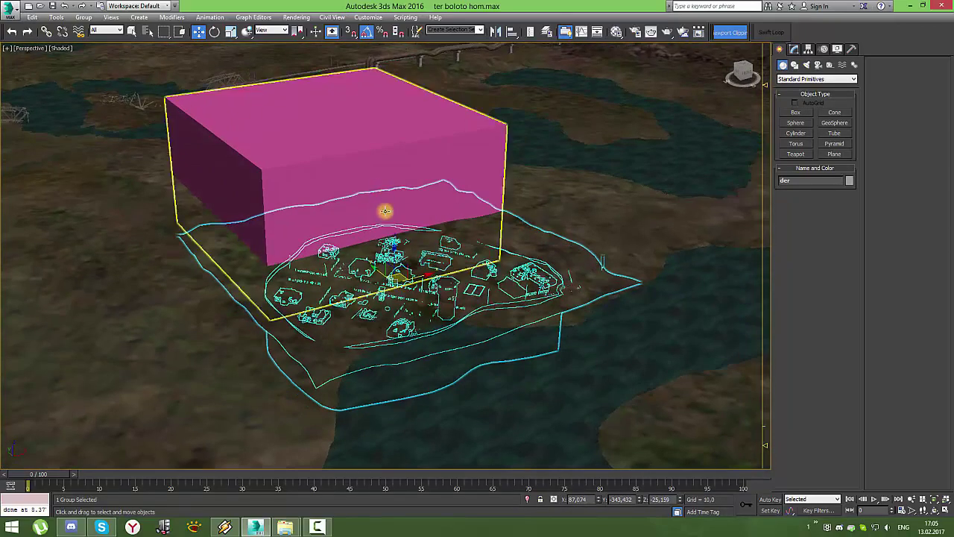
{"action": "key", "text": "Delete"}
{"action": "left_click", "coordinate": [410, 173]}
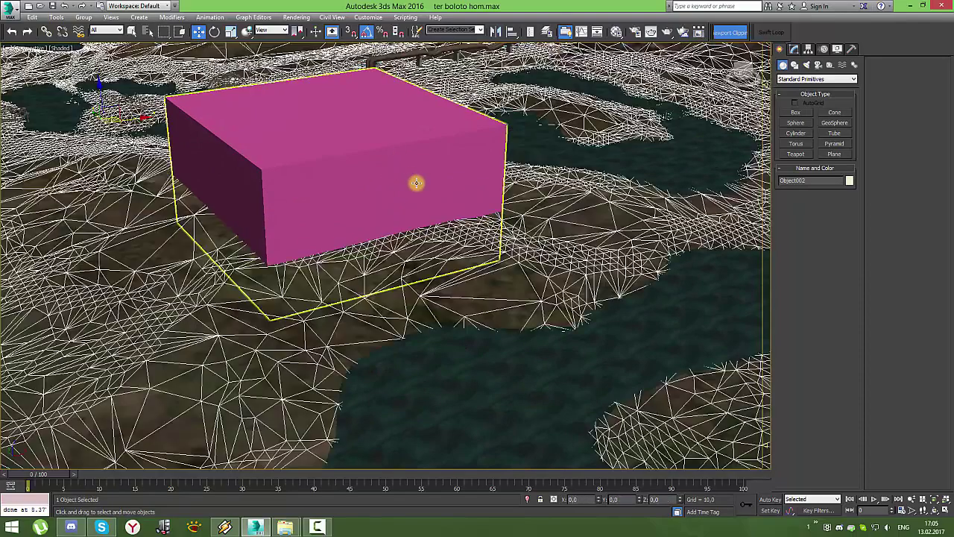
{"action": "key", "text": "ctrl+z"}
{"action": "mouse_move", "coordinate": [461, 248]}
{"action": "middle_mouse_down", "text": "alt"}
{"action": "mouse_move", "coordinate": [437, 255]}
{"action": "mouse_move", "coordinate": [488, 247]}
{"action": "mouse_move", "coordinate": [382, 231]}
{"action": "middle_mouse_up", "text": "alt"}
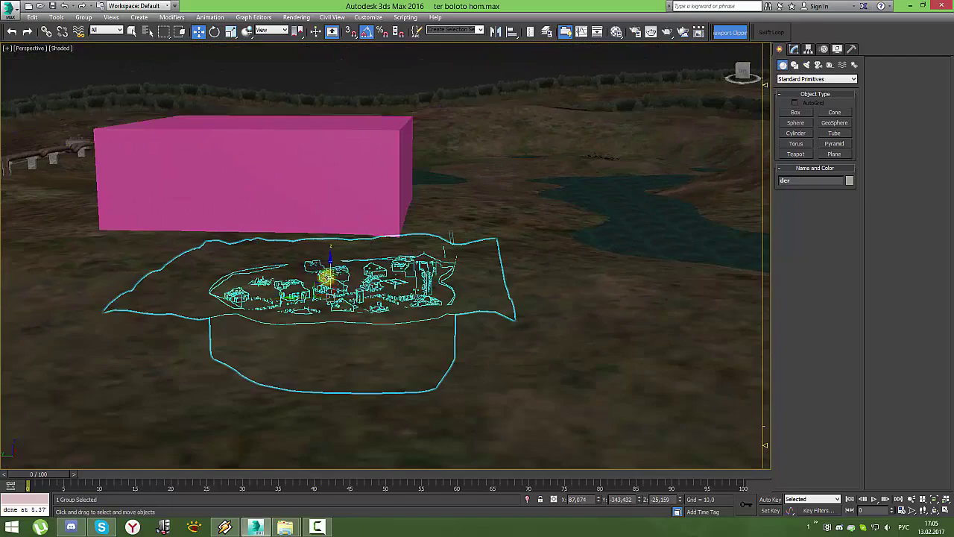
{"action": "mouse_move", "coordinate": [331, 272]}
{"action": "middle_mouse_down", "text": "alt"}
{"action": "mouse_move", "coordinate": [330, 214]}
{"action": "mouse_move", "coordinate": [340, 250]}
{"action": "mouse_move", "coordinate": [436, 206]}
{"action": "mouse_move", "coordinate": [405, 206]}
{"action": "mouse_move", "coordinate": [486, 229]}
{"action": "mouse_move", "coordinate": [409, 295]}
{"action": "mouse_move", "coordinate": [413, 266]}
{"action": "mouse_move", "coordinate": [307, 125]}
{"action": "mouse_move", "coordinate": [394, 207]}
{"action": "mouse_move", "coordinate": [443, 226]}
{"action": "mouse_move", "coordinate": [524, 214]}
{"action": "mouse_move", "coordinate": [506, 243]}
{"action": "mouse_move", "coordinate": [400, 245]}
{"action": "mouse_move", "coordinate": [410, 253]}
{"action": "middle_mouse_up", "text": "alt"}
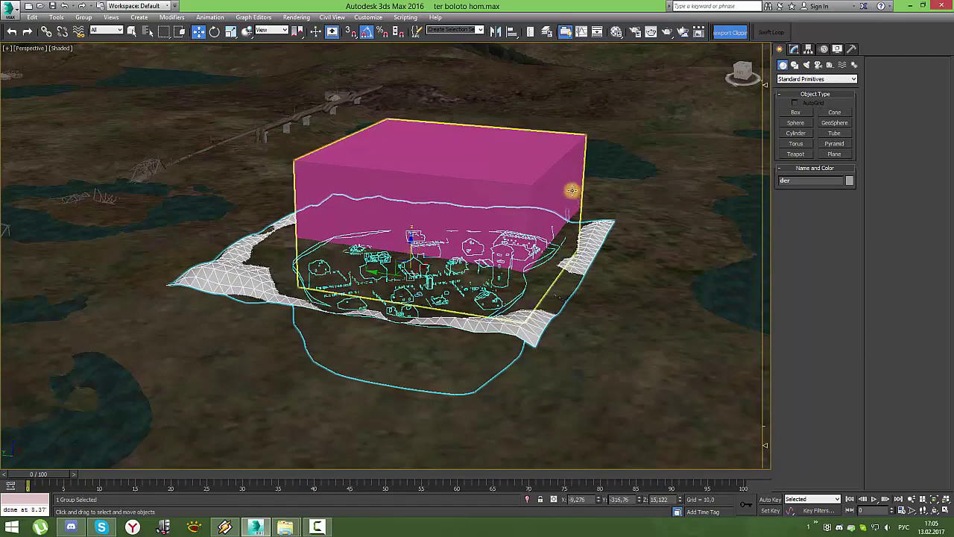
- Delete the pink box and raise the village group to Z 16.726 inside the terrain ring
{"action": "key", "text": "Delete"}
{"action": "middle_click_drag", "start_coordinate": [587, 256], "coordinate": [473, 248], "text": "alt"}
{"action": "middle_click_drag", "start_coordinate": [459, 248], "coordinate": [366, 253], "text": "alt"}
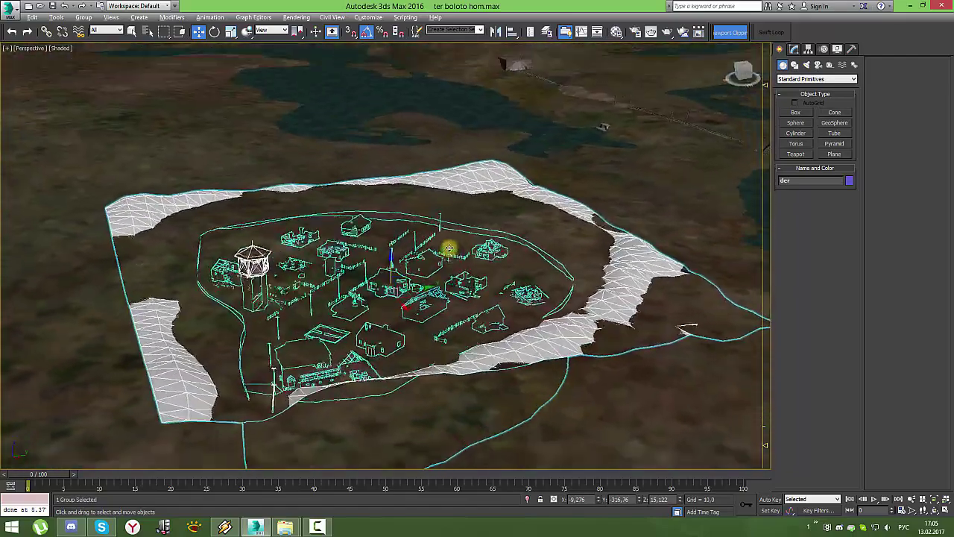
{"action": "left_click_drag", "start_coordinate": [361, 268], "coordinate": [368, 263]}
{"action": "mouse_move", "coordinate": [367, 263]}
{"action": "middle_mouse_down", "text": "alt"}
{"action": "mouse_move", "coordinate": [405, 271]}
{"action": "mouse_move", "coordinate": [537, 187]}
{"action": "mouse_move", "coordinate": [477, 187]}
{"action": "mouse_move", "coordinate": [510, 295]}
{"action": "middle_mouse_up", "text": "alt"}
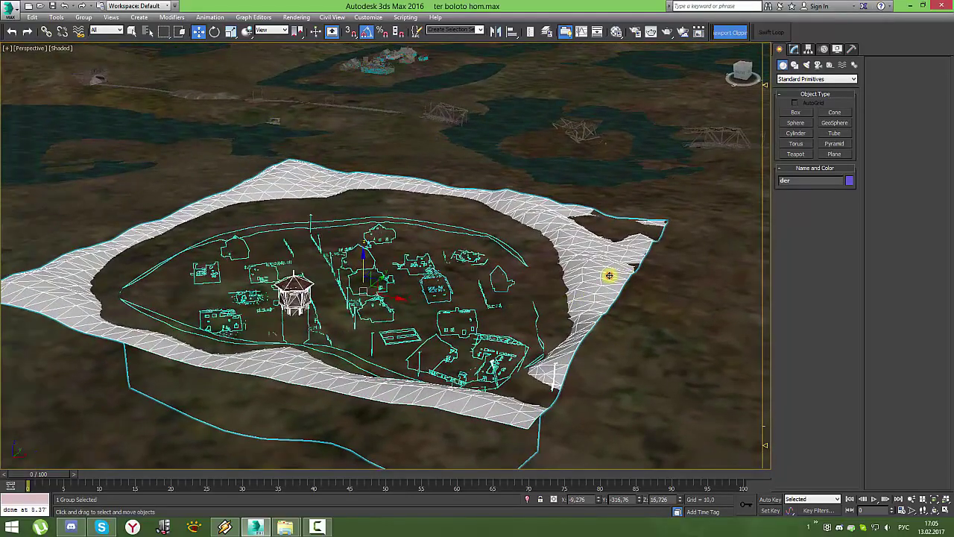
{"action": "middle_click_drag", "start_coordinate": [191, 151], "coordinate": [207, 196], "text": "alt"}
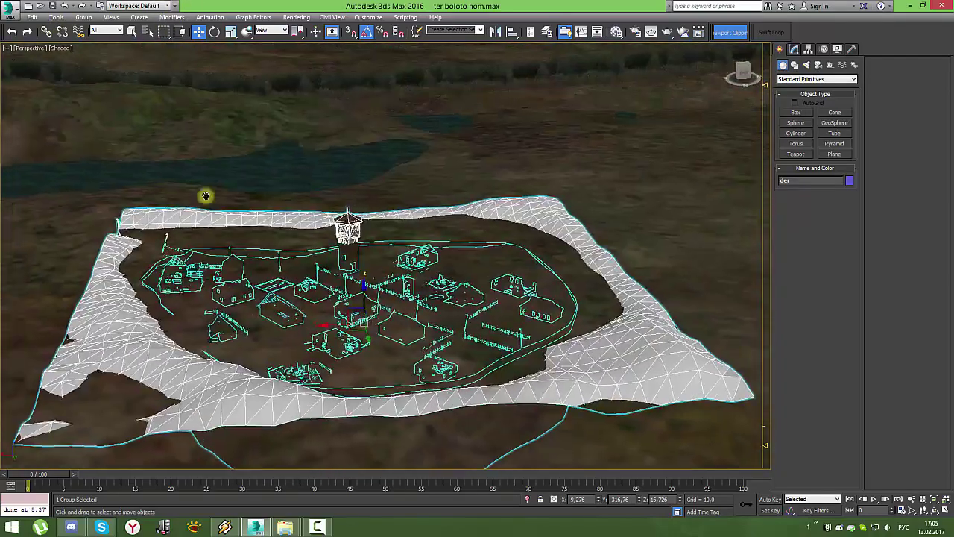
{"action": "scroll", "coordinate": [488, 278], "scroll_direction": "up", "scroll_amount": 10}
{"action": "scroll", "coordinate": [488, 278], "scroll_direction": "down", "scroll_amount": 10}
{"action": "middle_click_drag", "start_coordinate": [482, 301], "coordinate": [484, 251]}
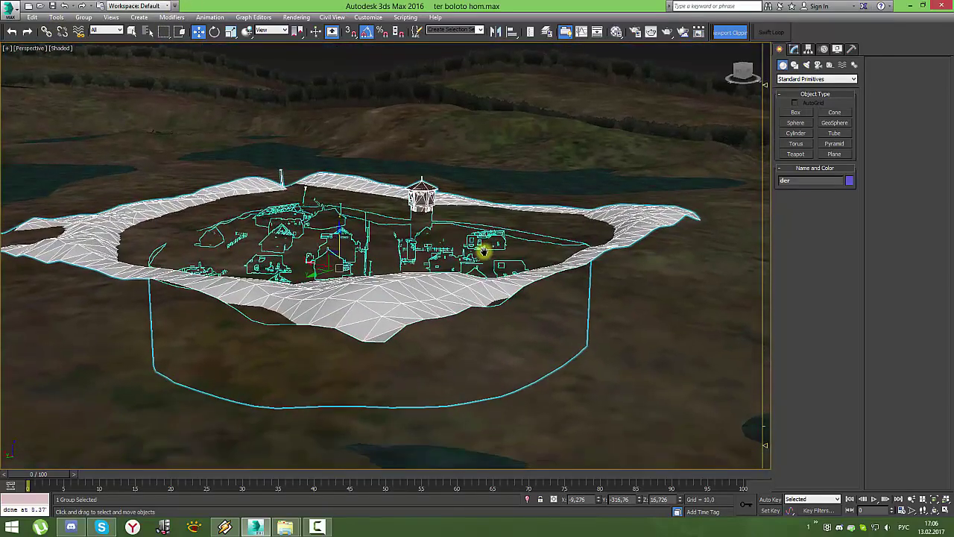
{"action": "left_click", "coordinate": [86, 18]}
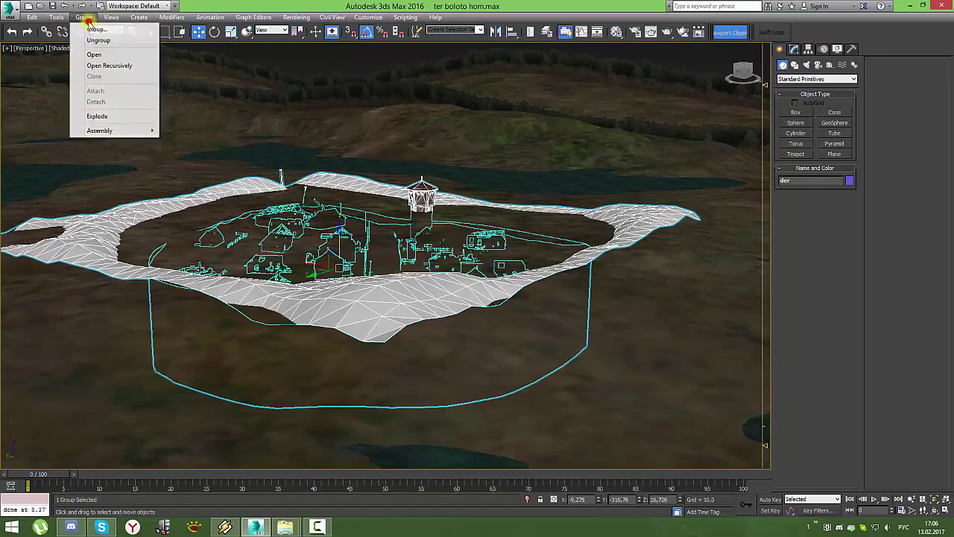
- Ungroup the village and convert the mp_military_2_terrain mesh to an Editable Poly
{"action": "left_click", "coordinate": [97, 39]}
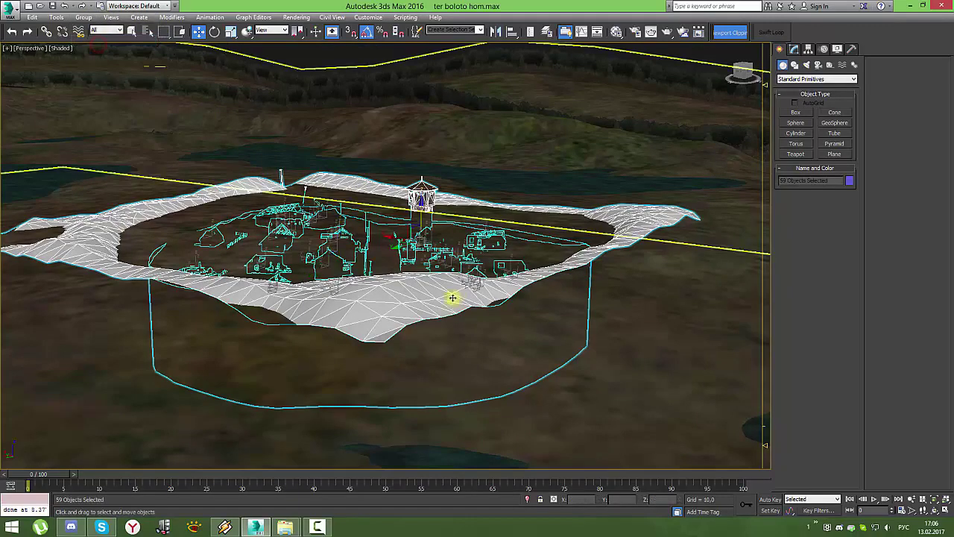
{"action": "left_click", "coordinate": [793, 48]}
{"action": "left_click", "coordinate": [588, 257]}
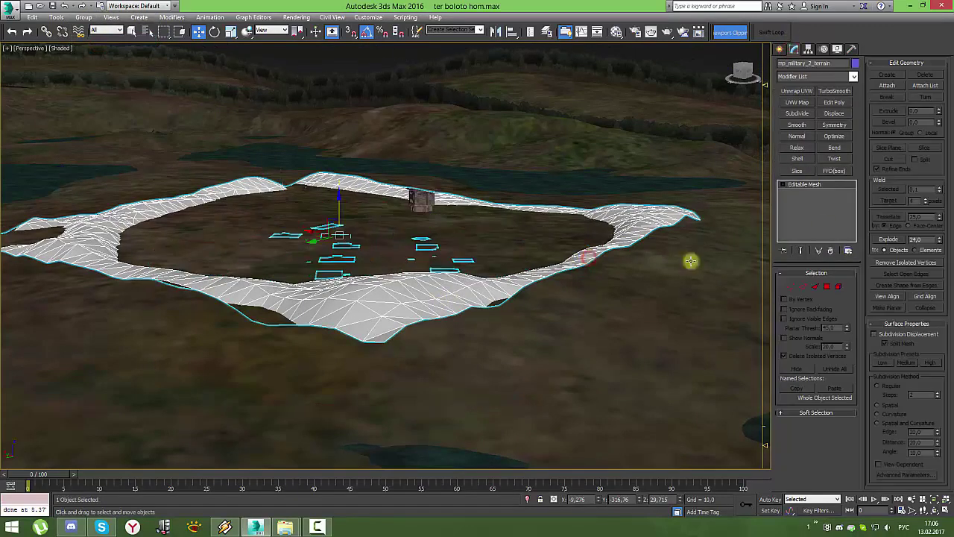
{"action": "right_click", "coordinate": [643, 235]}
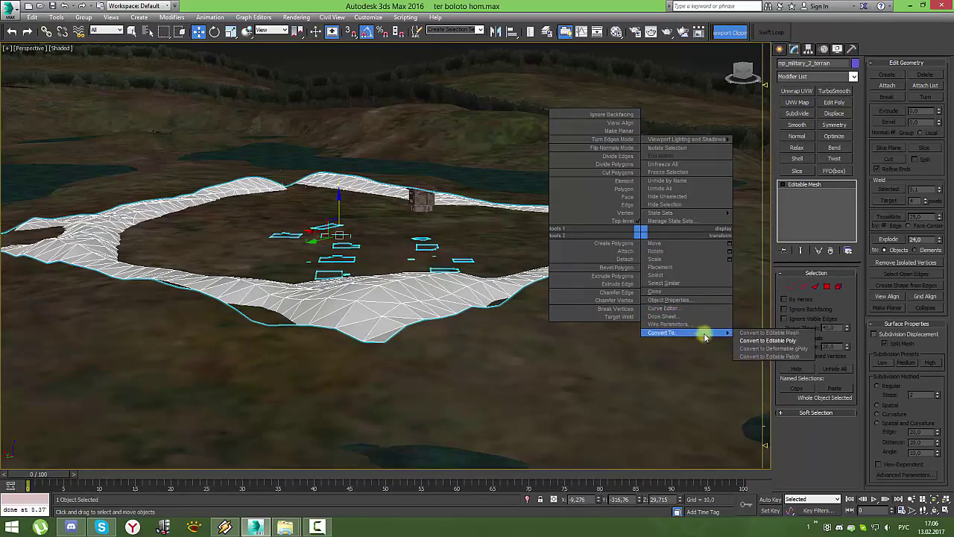
{"action": "left_click", "coordinate": [766, 339]}
- Extend the terrain's open outer border downward into a skirt wall
{"action": "left_click", "coordinate": [791, 285]}
{"action": "left_click", "coordinate": [815, 284]}
{"action": "left_click", "coordinate": [571, 269]}
{"action": "scroll", "coordinate": [528, 275], "scroll_direction": "down", "scroll_amount": 3}
{"action": "mouse_move", "coordinate": [527, 274]}
{"action": "middle_mouse_down", "text": "alt"}
{"action": "mouse_move", "coordinate": [615, 277]}
{"action": "mouse_move", "coordinate": [575, 229]}
{"action": "mouse_move", "coordinate": [380, 188]}
{"action": "middle_mouse_up", "text": "alt"}
{"action": "left_click_drag", "start_coordinate": [376, 192], "coordinate": [378, 321], "text": "shift"}
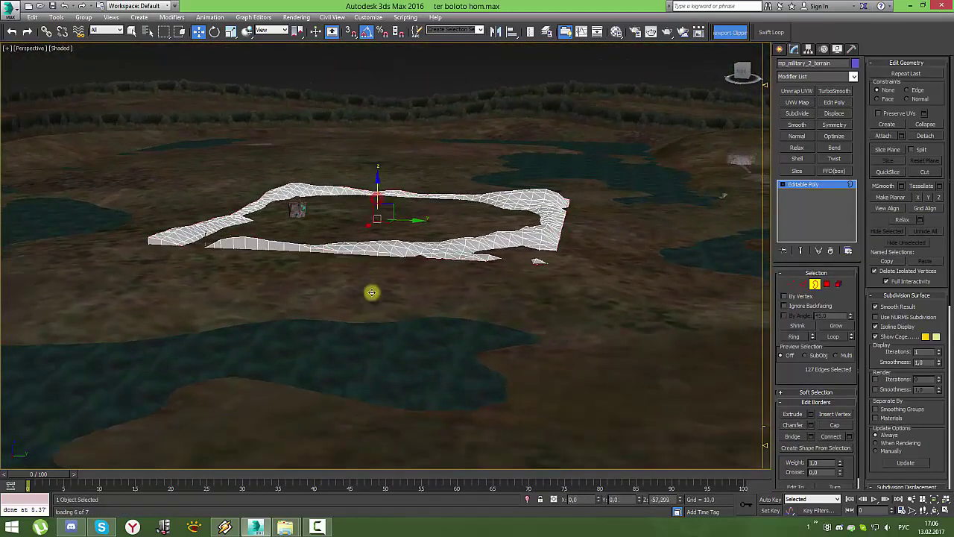
{"action": "left_click", "coordinate": [815, 284]}
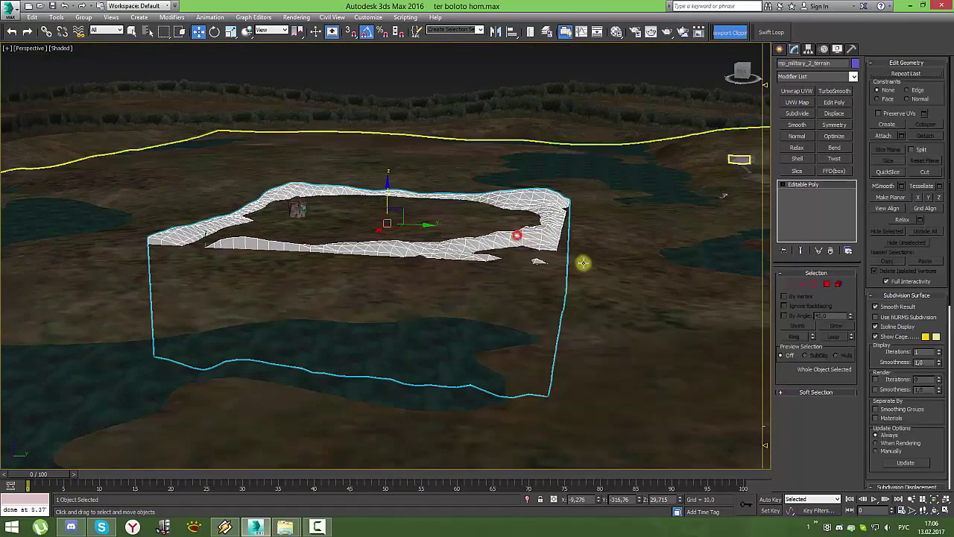
- Hide the water and background objects around the swamp terrain
{"action": "left_click", "coordinate": [582, 261], "text": "ctrl"}
{"action": "right_click", "coordinate": [584, 261]}
{"action": "left_click", "coordinate": [605, 226]}
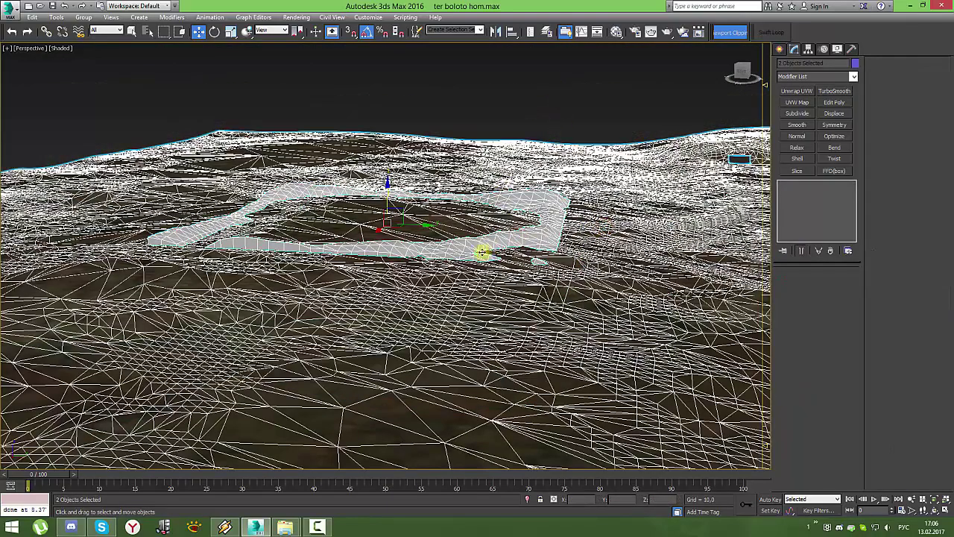
- Detach the skirt wall's polygon loop from the village terrain as Object1829
{"action": "left_click", "coordinate": [483, 254]}
{"action": "middle_click_drag", "start_coordinate": [487, 249], "coordinate": [480, 187], "text": "alt"}
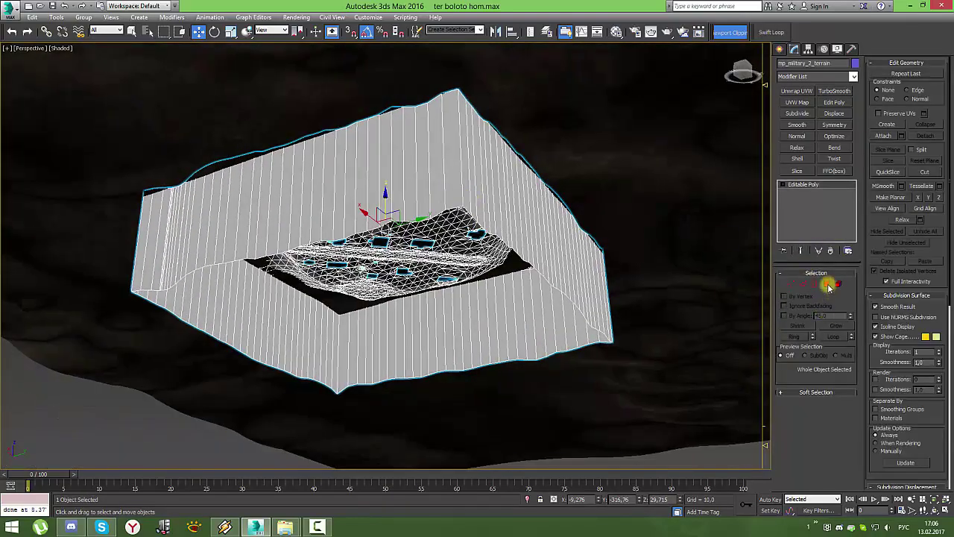
{"action": "left_click", "coordinate": [826, 285]}
{"action": "left_click", "coordinate": [466, 177]}
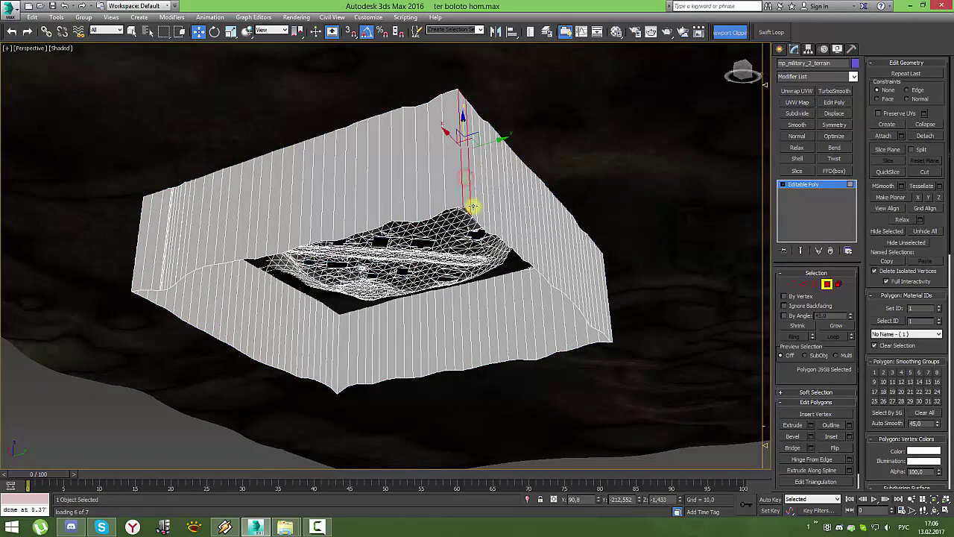
{"action": "left_click", "coordinate": [473, 206], "text": "shift"}
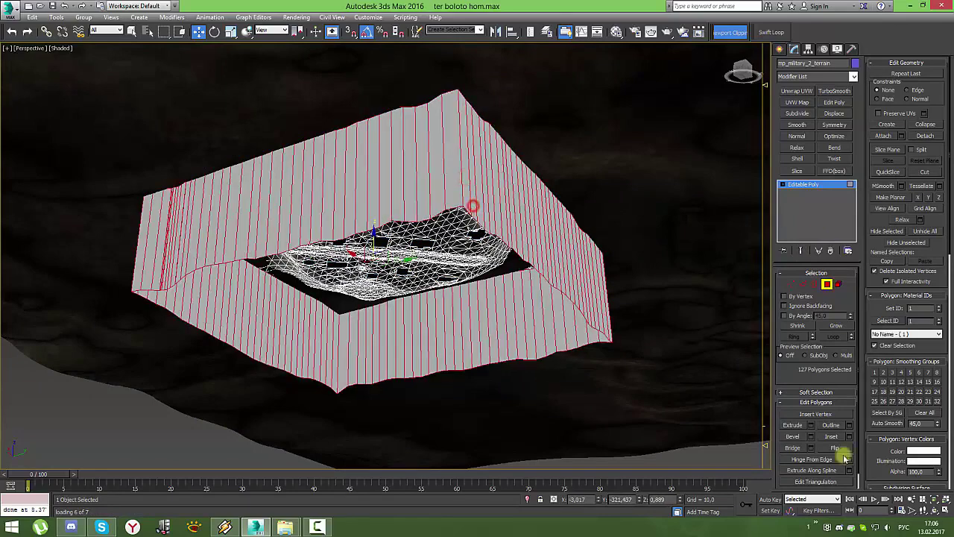
{"action": "left_click", "coordinate": [926, 140]}
{"action": "left_click", "coordinate": [514, 264]}
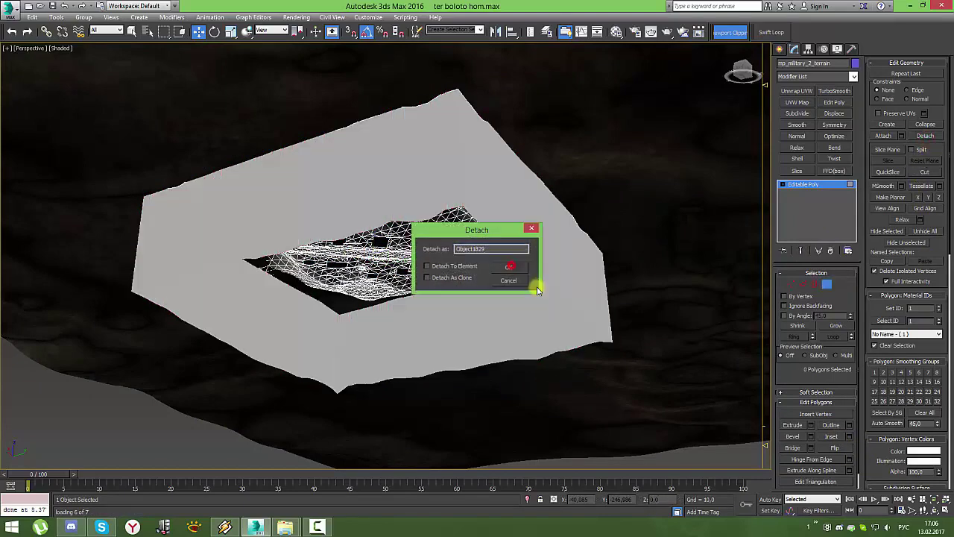
{"action": "left_click", "coordinate": [825, 284]}
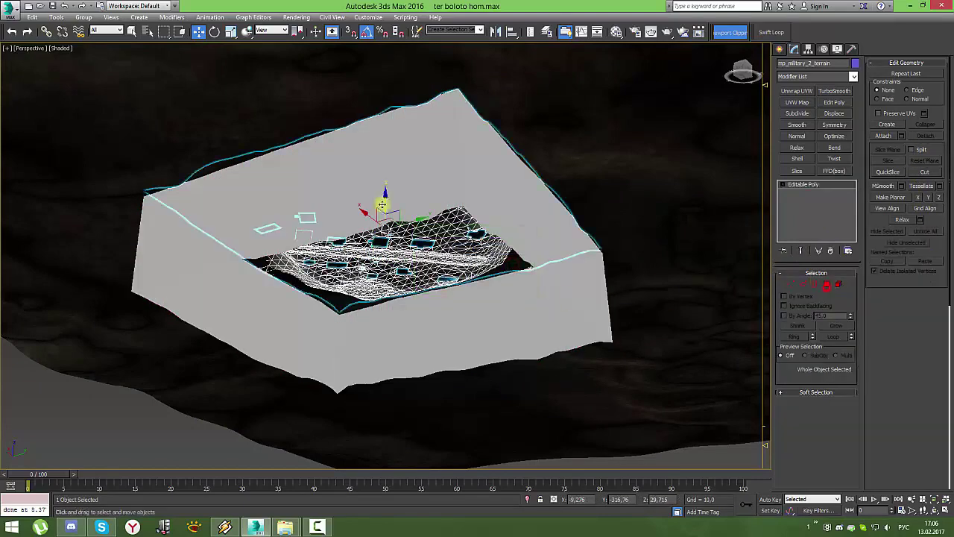
- Cap the wall's open borders, closing it into a solid block
{"action": "left_click", "coordinate": [817, 284]}
{"action": "left_click", "coordinate": [835, 425]}
{"action": "middle_click_drag", "start_coordinate": [629, 313], "coordinate": [520, 255], "text": "alt"}
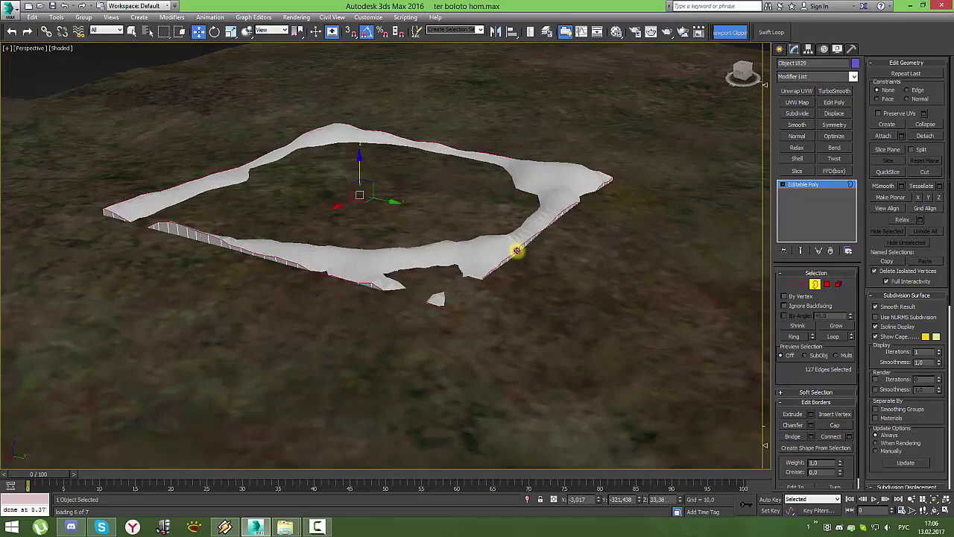
{"action": "left_click", "coordinate": [835, 425]}
{"action": "left_click", "coordinate": [817, 284]}
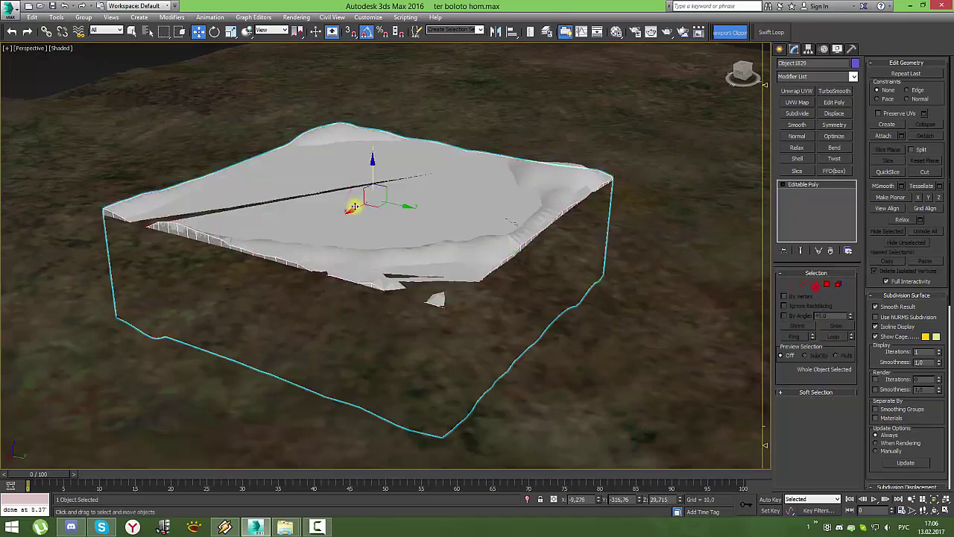
{"action": "middle_click_drag", "start_coordinate": [351, 213], "coordinate": [389, 176], "text": "alt"}
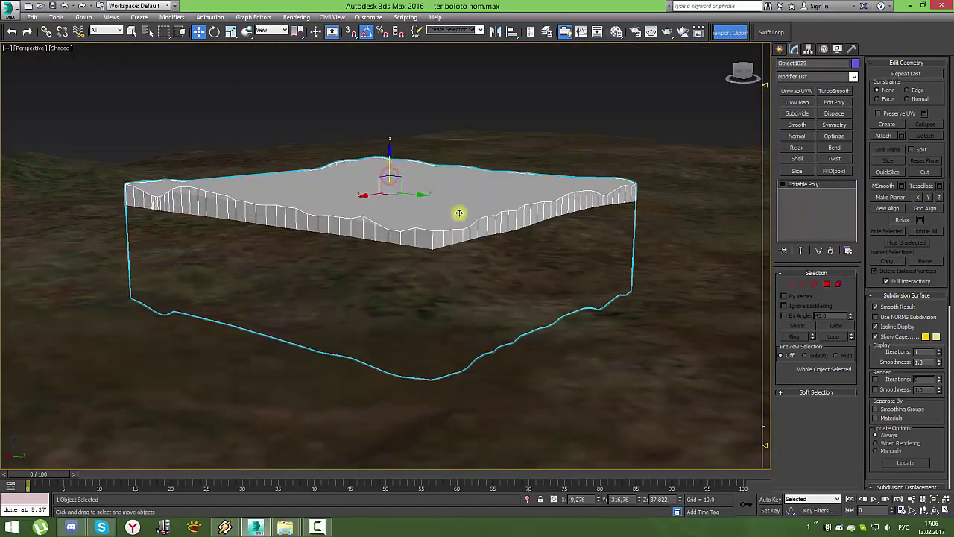
{"action": "left_click", "coordinate": [560, 257]}
{"action": "left_click", "coordinate": [779, 49]}
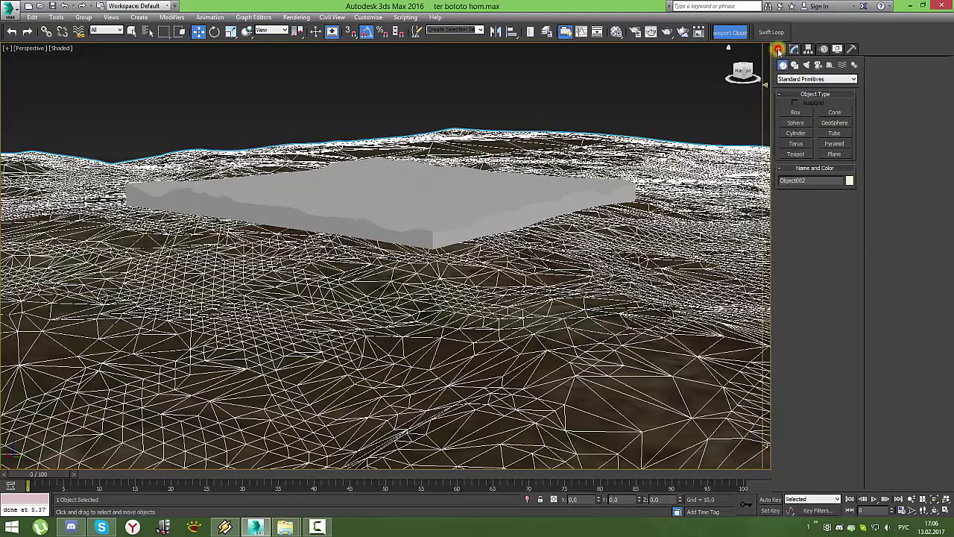
- Boolean-subtract the capped block Object1829 from swamp terrain Object002, then zoom in on the cut corner
{"action": "left_click", "coordinate": [798, 81]}
{"action": "left_click", "coordinate": [805, 103]}
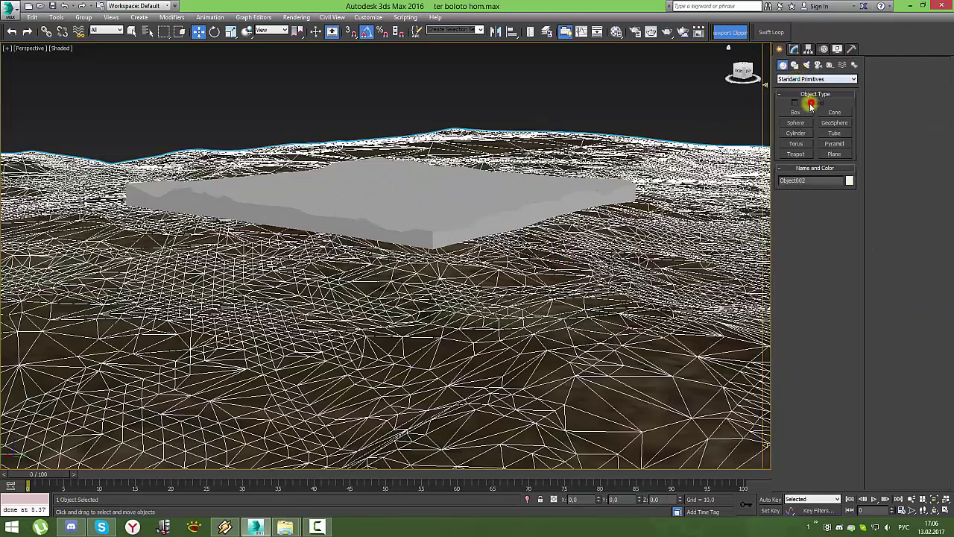
{"action": "left_click", "coordinate": [805, 143]}
{"action": "left_click", "coordinate": [815, 219]}
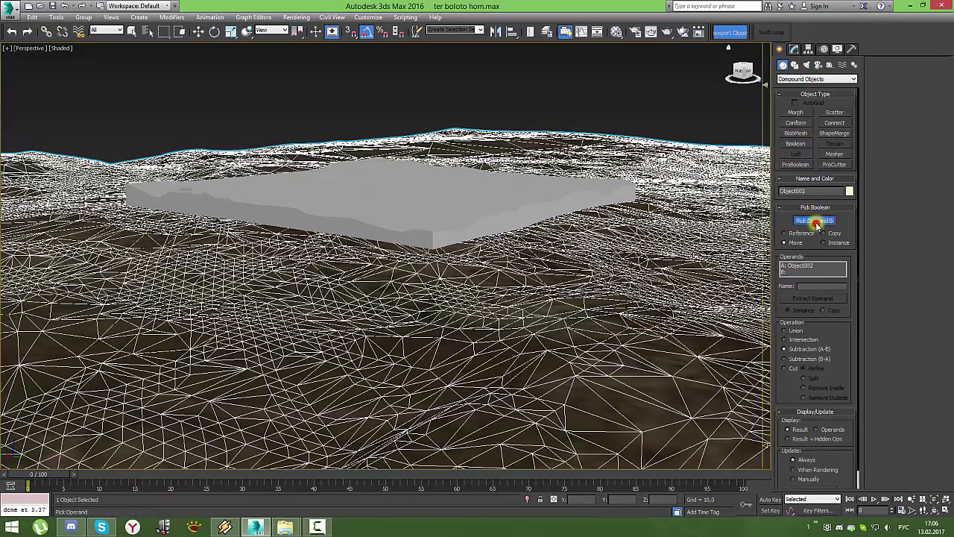
{"action": "left_click", "coordinate": [445, 243]}
{"action": "left_click", "coordinate": [527, 245]}
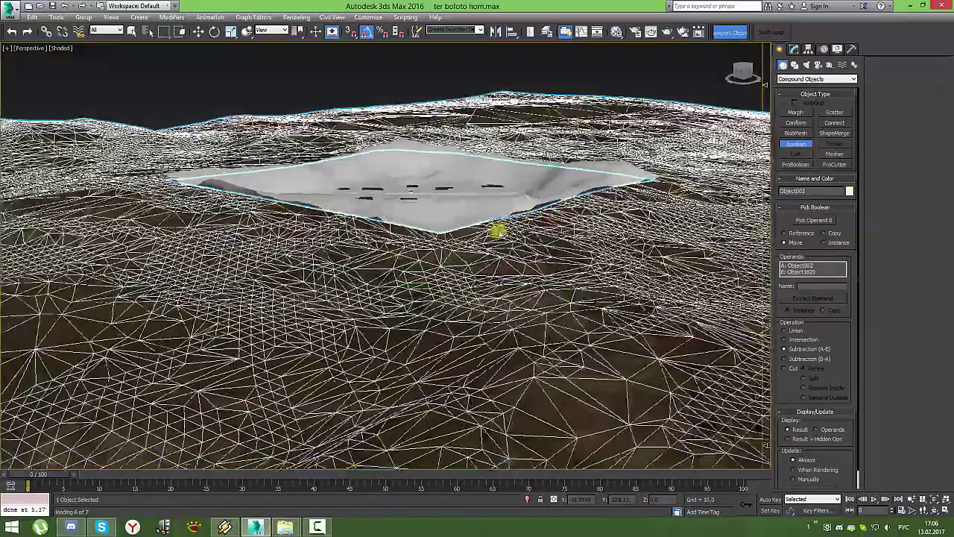
{"action": "mouse_move", "coordinate": [497, 231]}
{"action": "middle_mouse_down", "text": "alt"}
{"action": "mouse_move", "coordinate": [559, 187]}
{"action": "mouse_move", "coordinate": [596, 243]}
{"action": "middle_mouse_up", "text": "alt"}
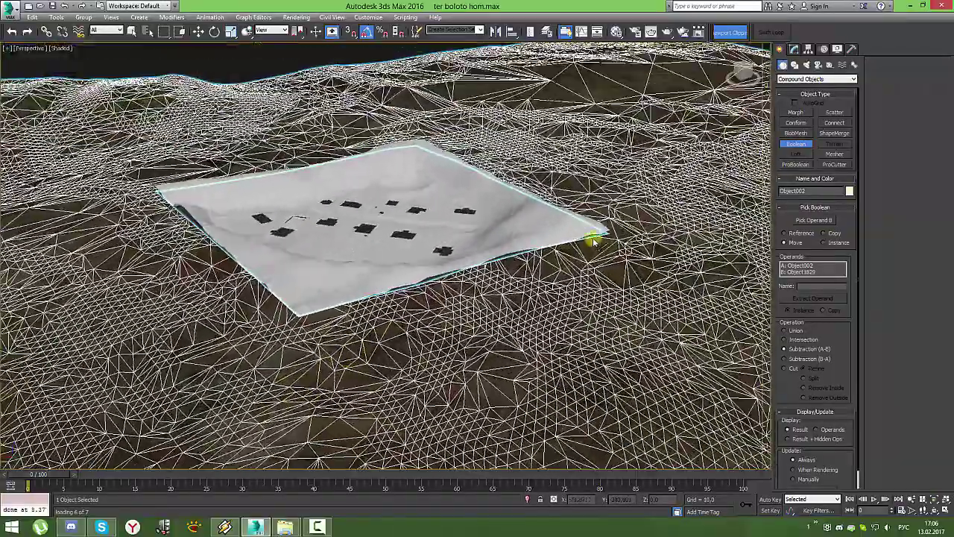
{"action": "scroll", "coordinate": [581, 246], "scroll_direction": "up", "scroll_amount": 5}
{"action": "scroll", "coordinate": [571, 251], "scroll_direction": "up", "scroll_amount": 3}
{"action": "right_click", "coordinate": [597, 264]}
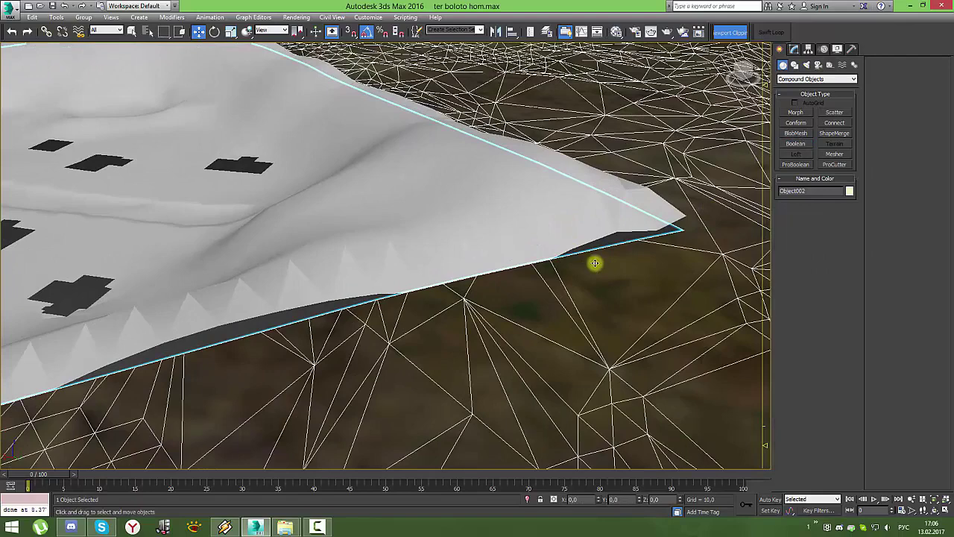
- Convert the Boolean result to an Editable Poly and enter Vertex mode
{"action": "right_click", "coordinate": [596, 264]}
{"action": "left_click", "coordinate": [730, 361]}
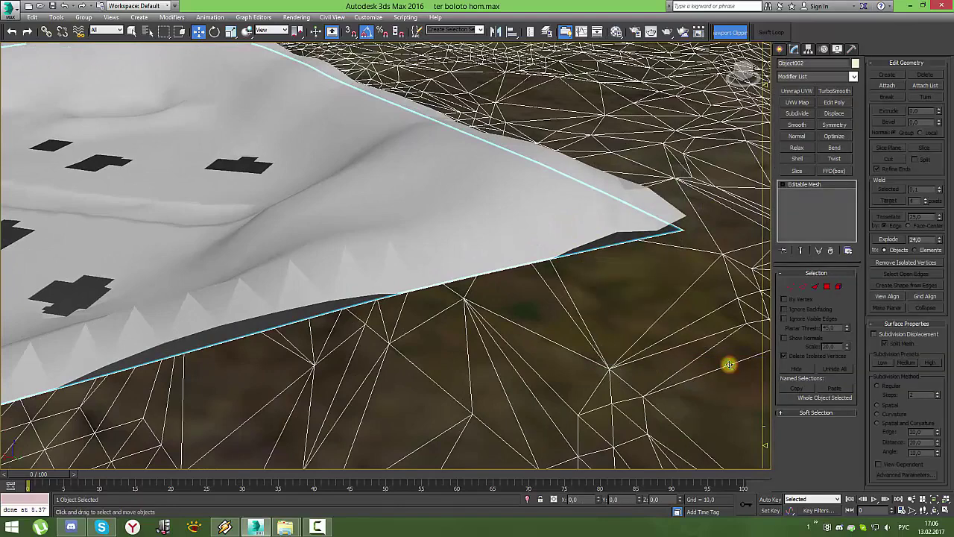
{"action": "right_click", "coordinate": [599, 271]}
{"action": "mouse_move", "coordinate": [619, 369]}
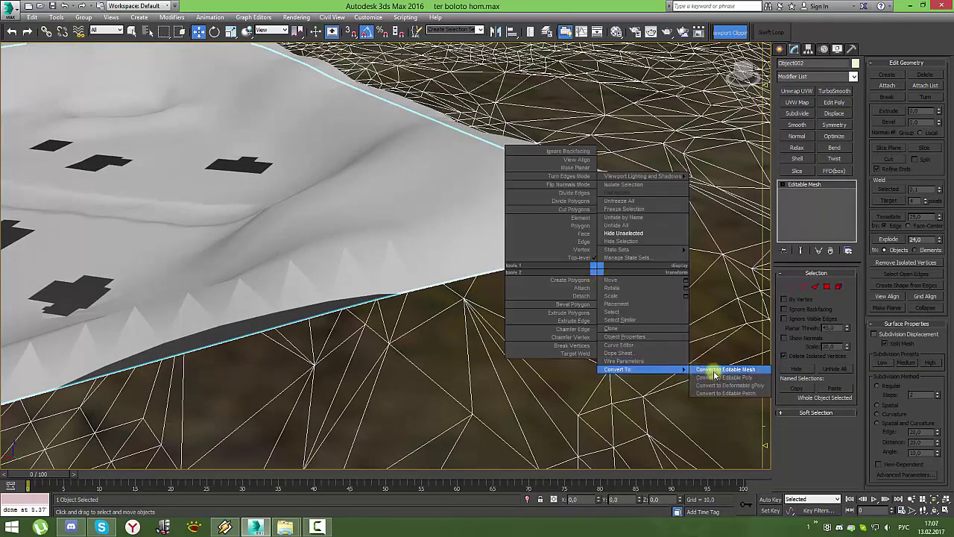
{"action": "left_click", "coordinate": [718, 377]}
{"action": "left_click", "coordinate": [791, 284]}
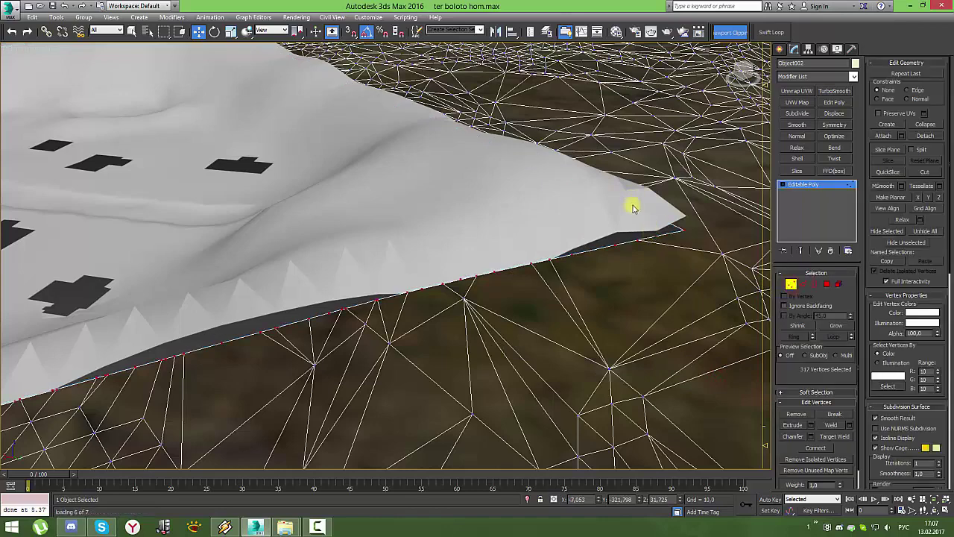
- Attach the village terrain mesh into Object002
{"action": "left_click", "coordinate": [885, 136]}
{"action": "left_click", "coordinate": [629, 233]}
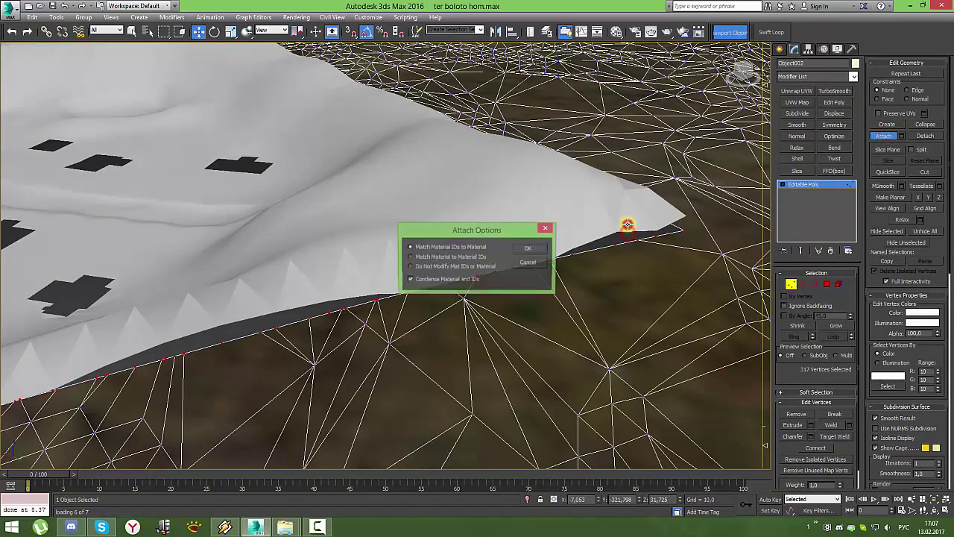
{"action": "left_click", "coordinate": [531, 248]}
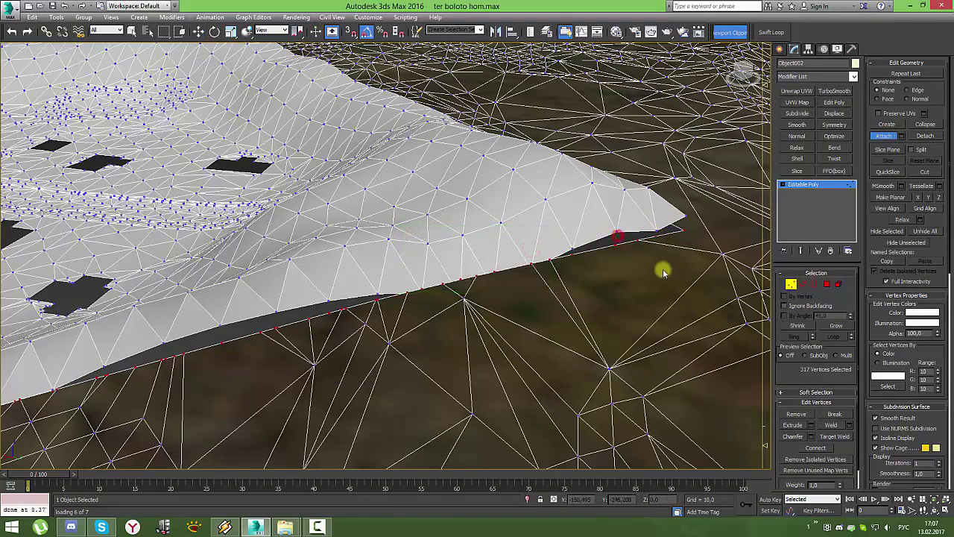
- Turn Attach off and collapse the five vertices at the terrain's pointed tip into one
{"action": "left_click", "coordinate": [884, 136]}
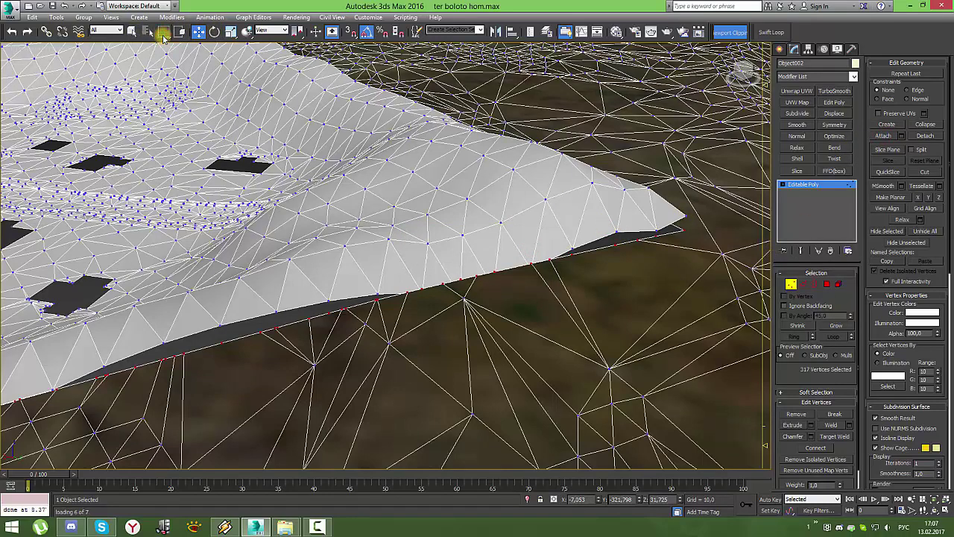
{"action": "left_click", "coordinate": [619, 280]}
{"action": "left_click_drag", "start_coordinate": [672, 265], "coordinate": [663, 219]}
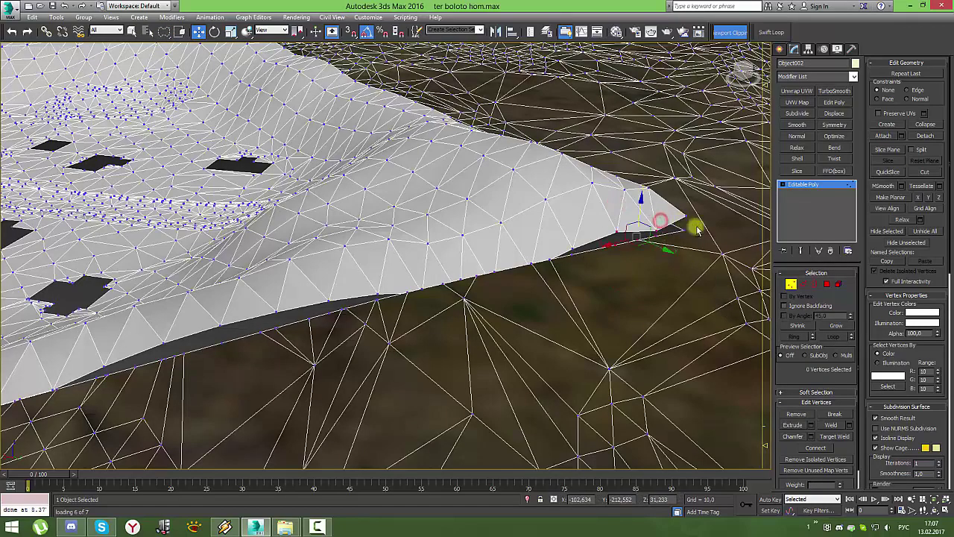
{"action": "scroll", "coordinate": [694, 226], "scroll_direction": "up", "scroll_amount": 5}
{"action": "scroll", "coordinate": [571, 279], "scroll_direction": "up", "scroll_amount": 3}
{"action": "middle_click_drag", "start_coordinate": [647, 232], "coordinate": [675, 205], "text": "alt"}
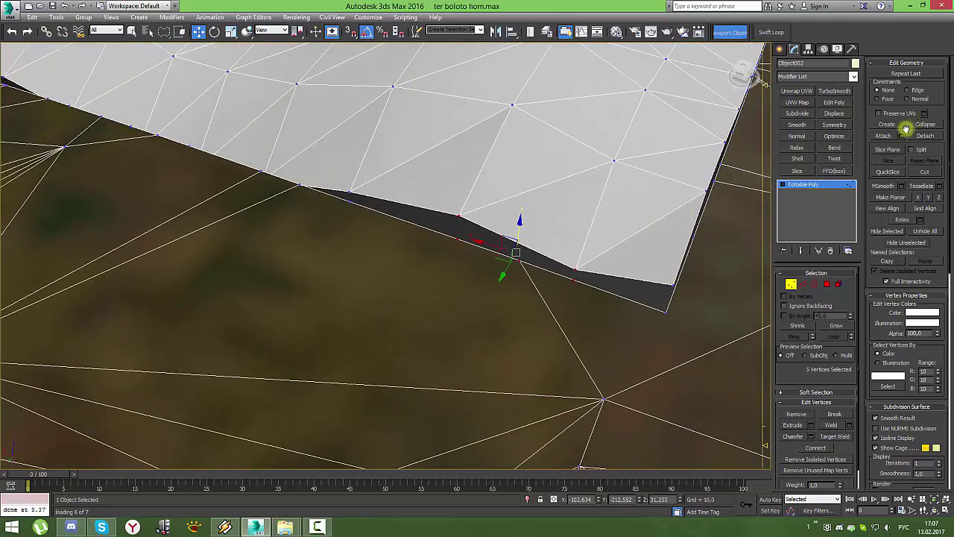
{"action": "left_click", "coordinate": [925, 124]}
- Collapse a second tip vertex pair, the two corner vertices, and six lower-edge vertices
{"action": "middle_click_drag", "start_coordinate": [650, 333], "coordinate": [653, 298], "text": "alt"}
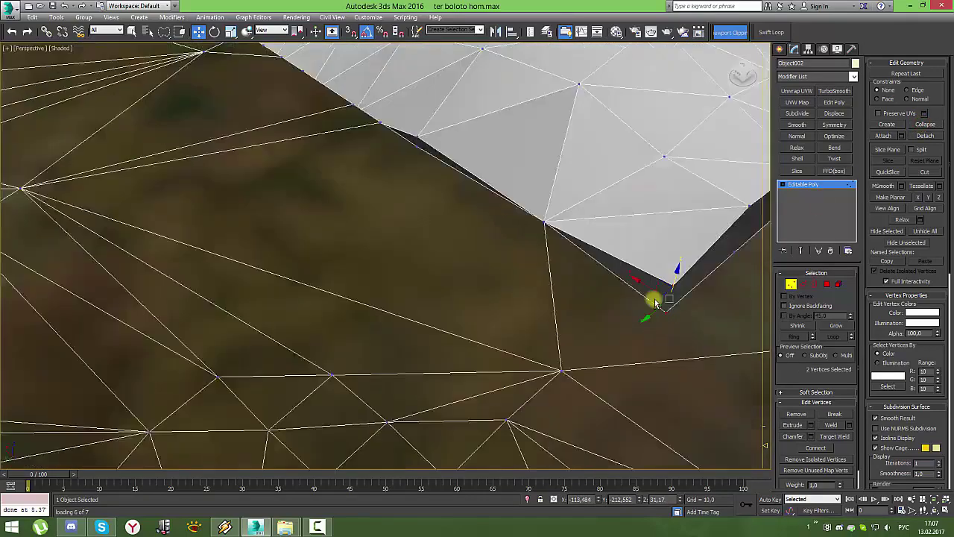
{"action": "left_click", "coordinate": [653, 298], "text": "ctrl"}
{"action": "left_click", "coordinate": [926, 128]}
{"action": "middle_click_drag", "start_coordinate": [728, 262], "coordinate": [247, 305], "text": "alt"}
{"action": "left_click_drag", "start_coordinate": [323, 358], "coordinate": [328, 350]}
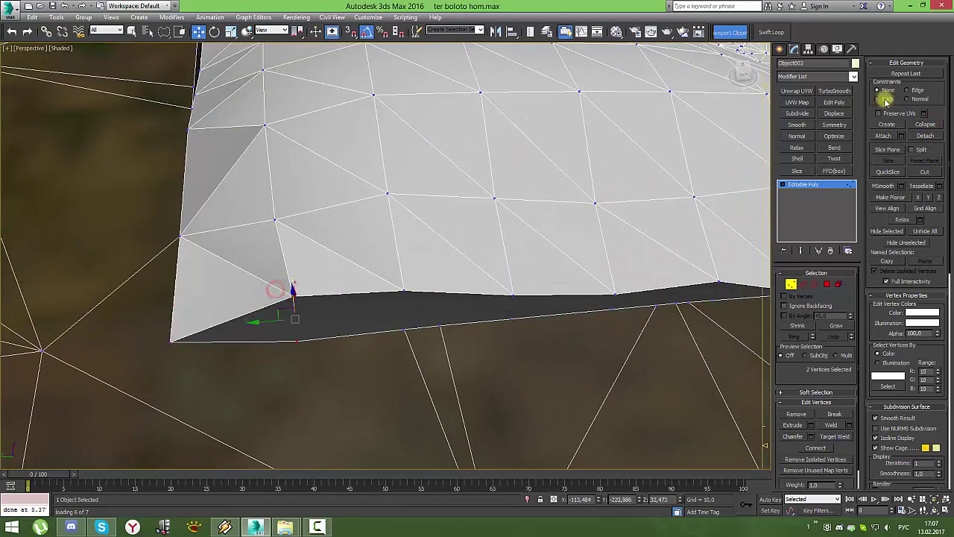
{"action": "left_click", "coordinate": [925, 124]}
{"action": "left_click_drag", "start_coordinate": [551, 334], "coordinate": [522, 284]}
{"action": "left_click", "coordinate": [928, 127]}
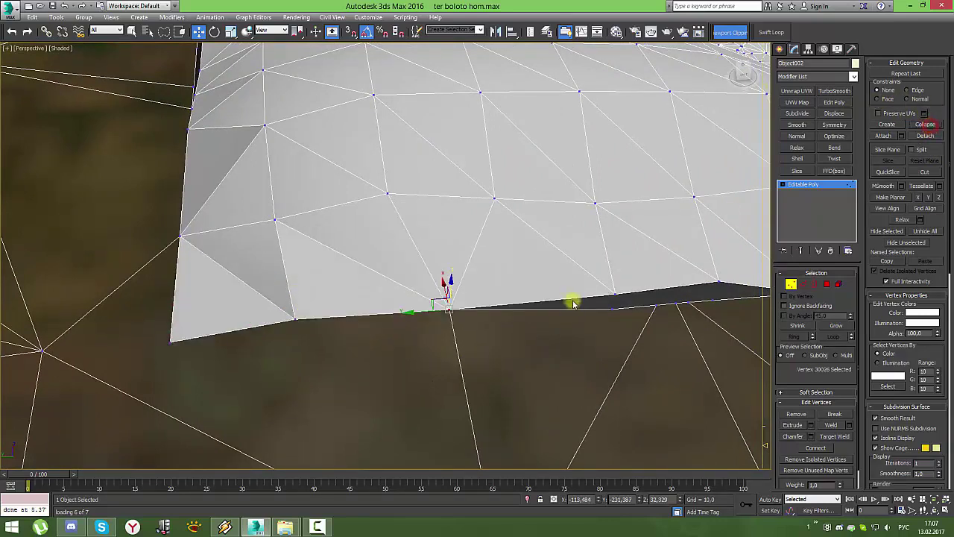
- Collapse further rim groups: the next edge vertices, five rim, two edge, and twelve around the gap
{"action": "left_click_drag", "start_coordinate": [760, 278], "coordinate": [656, 313]}
{"action": "left_click", "coordinate": [928, 127]}
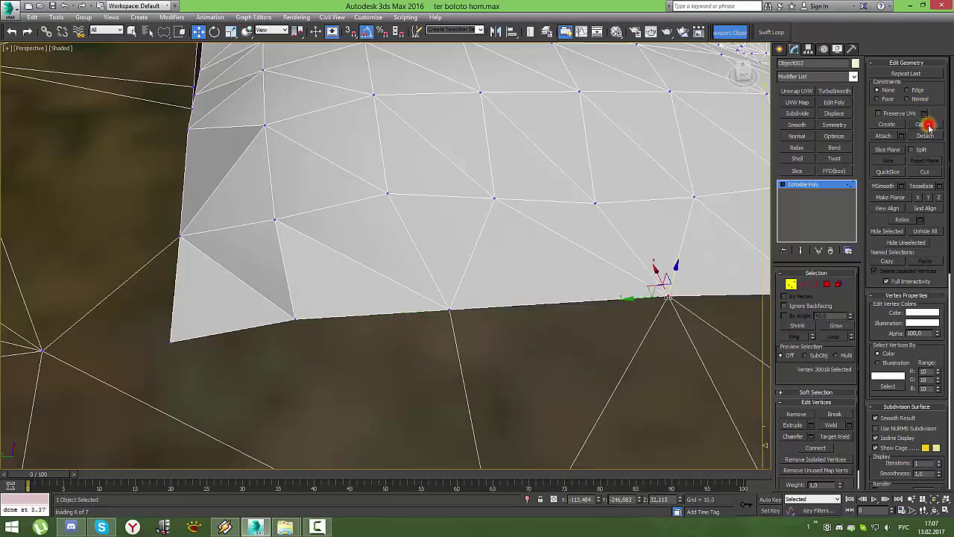
{"action": "middle_click_drag", "start_coordinate": [597, 271], "coordinate": [449, 304], "text": "alt"}
{"action": "left_click_drag", "start_coordinate": [262, 330], "coordinate": [261, 350]}
{"action": "left_click", "coordinate": [929, 126]}
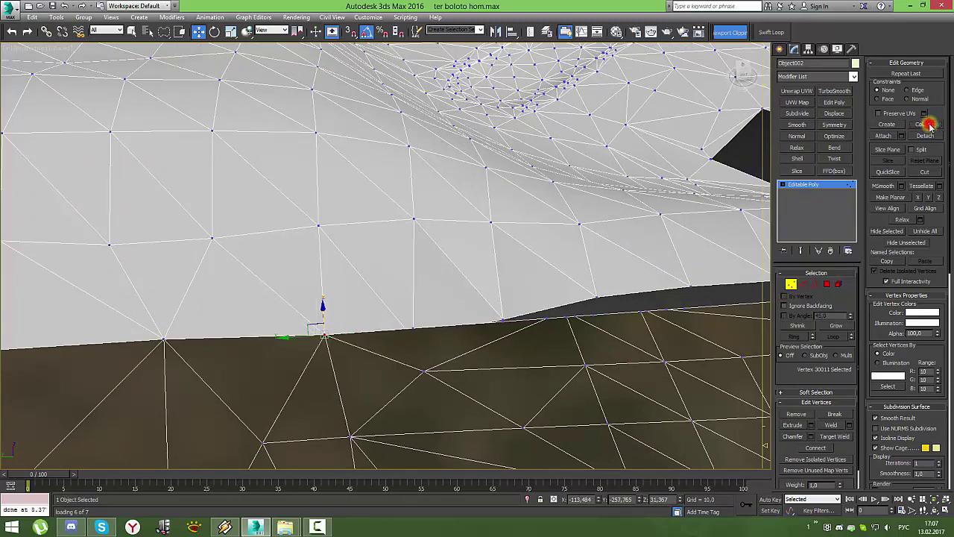
{"action": "left_click_drag", "start_coordinate": [424, 341], "coordinate": [389, 343]}
{"action": "left_click", "coordinate": [926, 125]}
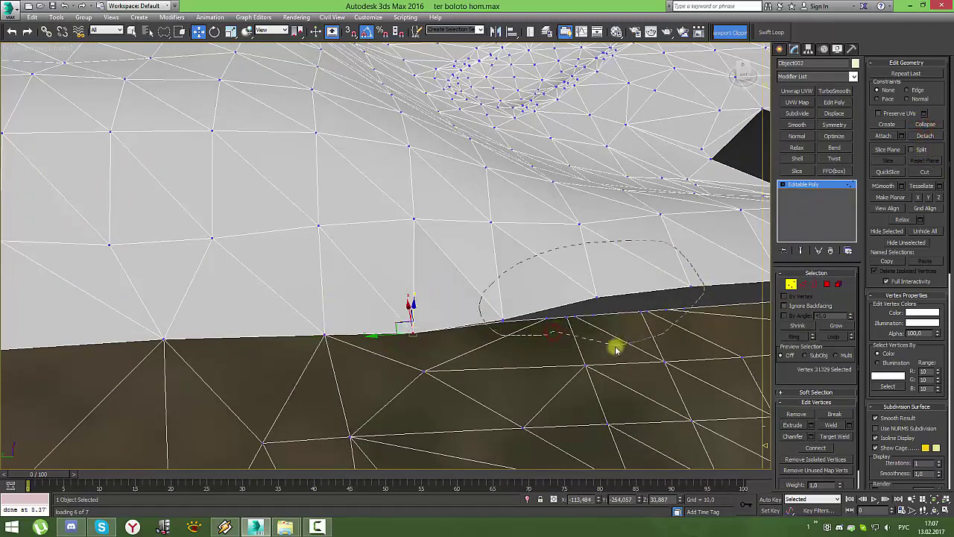
{"action": "left_click_drag", "start_coordinate": [616, 348], "coordinate": [589, 342]}
{"action": "left_click", "coordinate": [925, 125]}
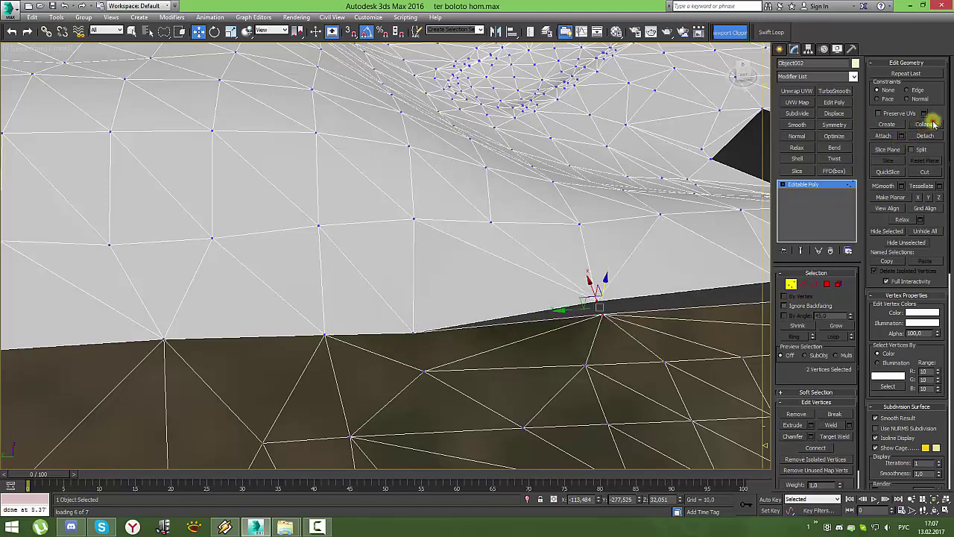
- Collapse groups of two, three and seven lower-edge vertices, then frame the merged vertex
{"action": "scroll", "coordinate": [518, 277], "scroll_direction": "down", "scroll_amount": 3}
{"action": "left_click", "coordinate": [420, 324]}
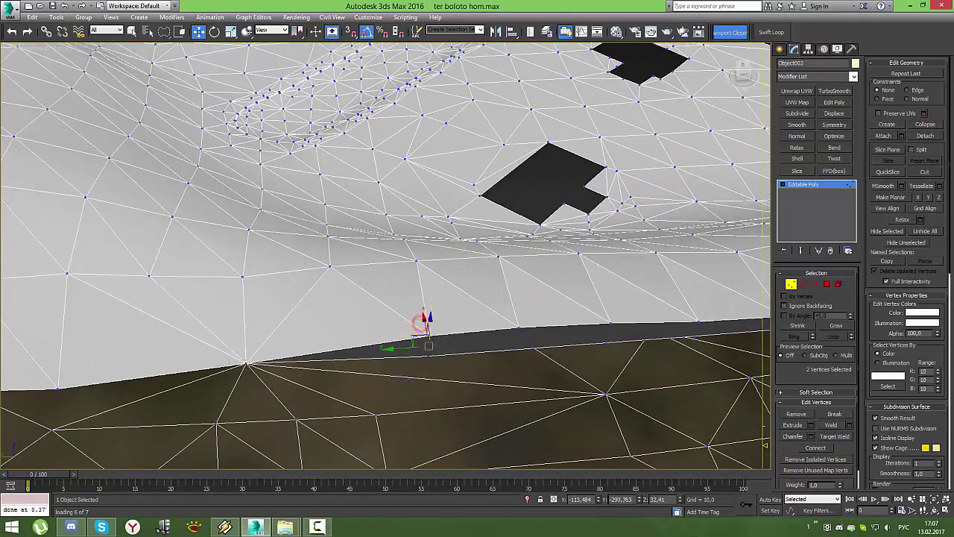
{"action": "left_click", "coordinate": [925, 125]}
{"action": "left_click_drag", "start_coordinate": [553, 311], "coordinate": [477, 358]}
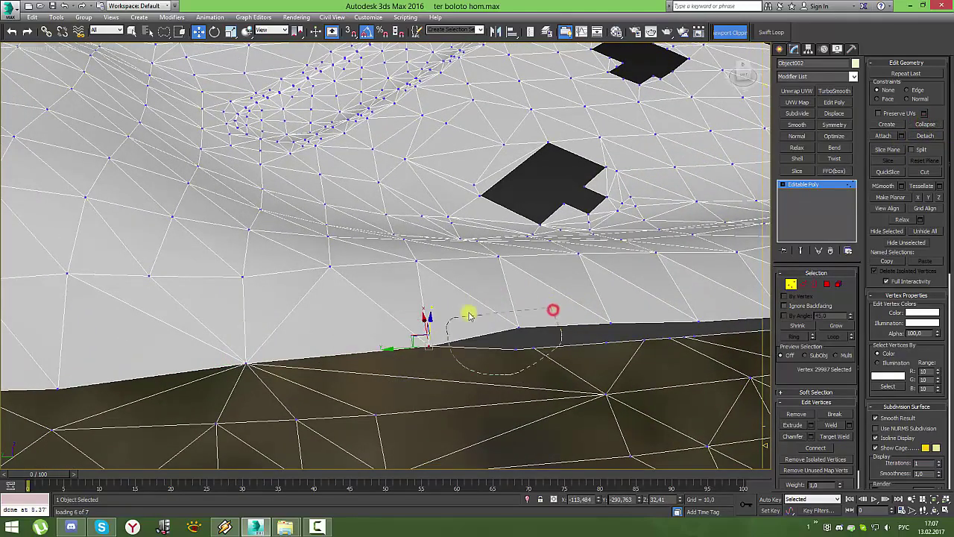
{"action": "left_click", "coordinate": [925, 126]}
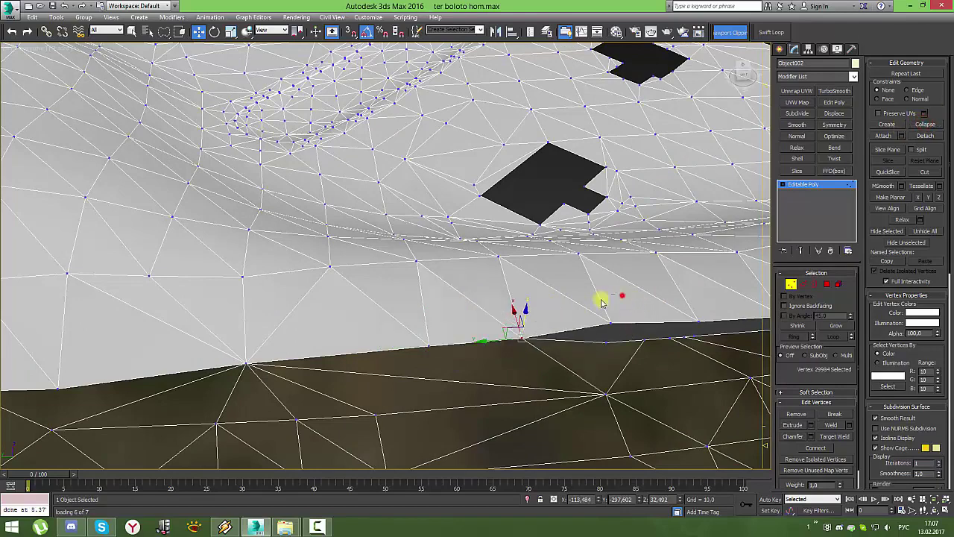
{"action": "left_click_drag", "start_coordinate": [620, 296], "coordinate": [738, 350]}
{"action": "left_click", "coordinate": [925, 135]}
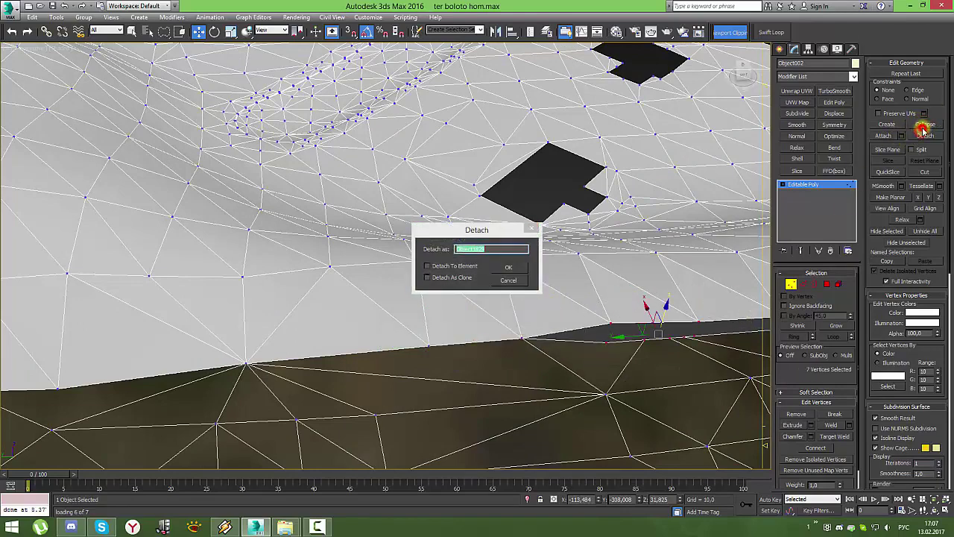
{"action": "left_click", "coordinate": [523, 277]}
{"action": "left_click", "coordinate": [925, 124]}
{"action": "key", "text": "z"}
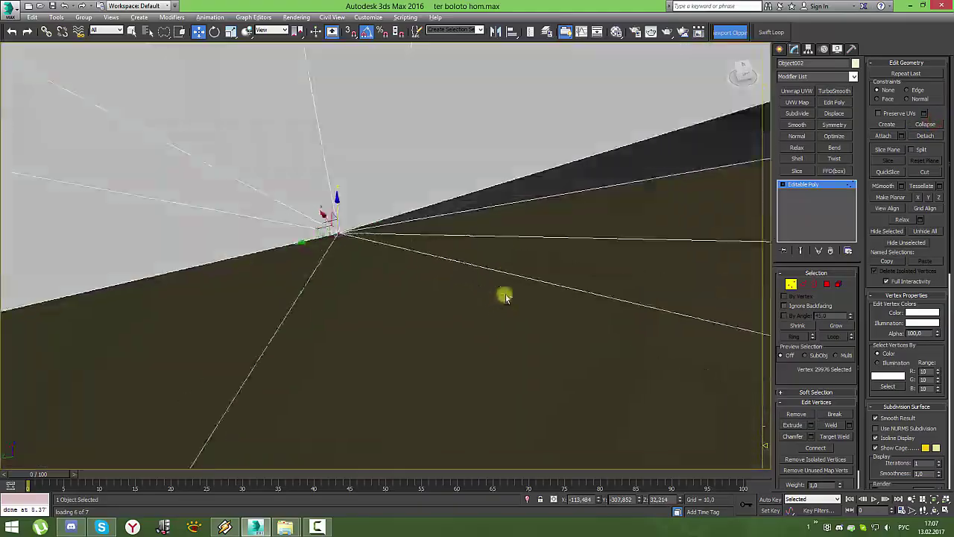
{"action": "scroll", "coordinate": [507, 294], "scroll_direction": "down", "scroll_amount": 5}
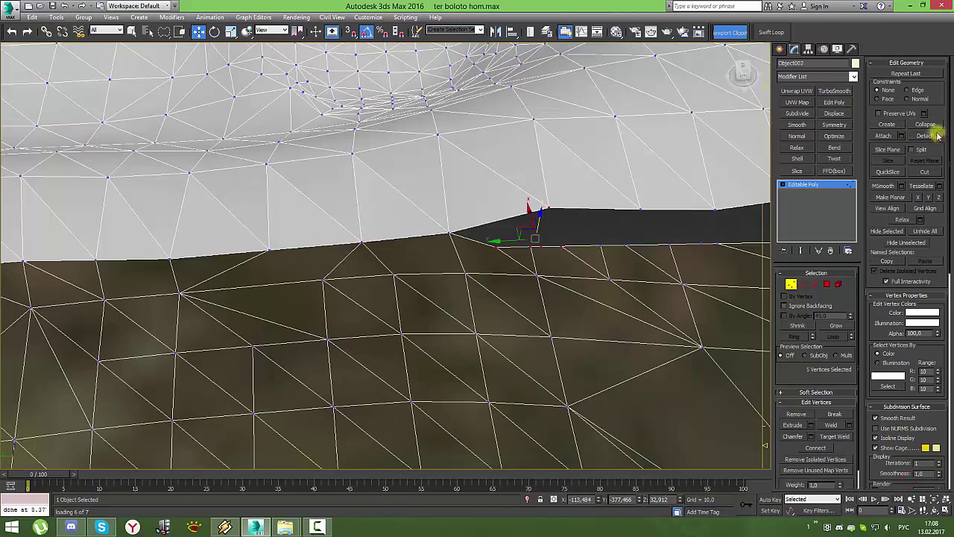
- Collapse the selected rim vertices and the four vertices at the dark edge
{"action": "left_click", "coordinate": [926, 125]}
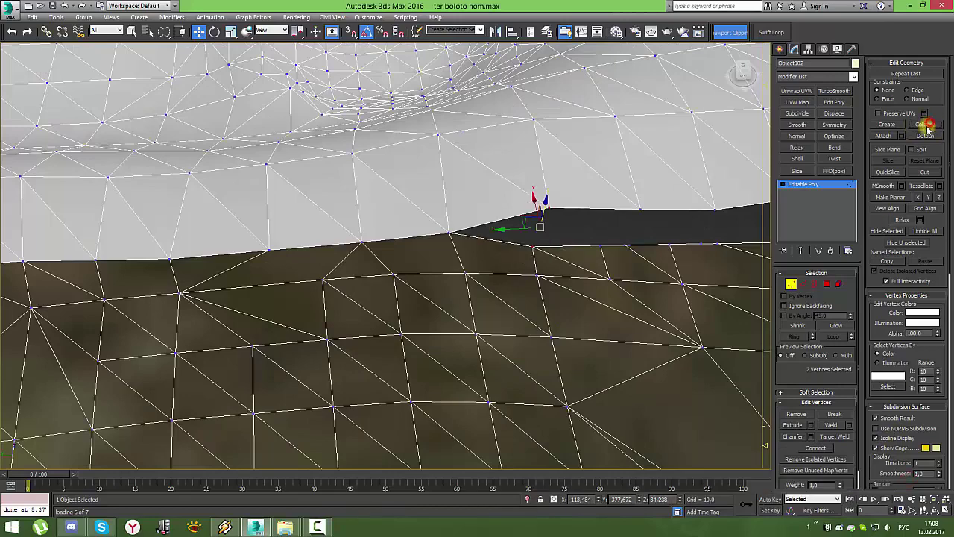
{"action": "left_click", "coordinate": [931, 129]}
{"action": "middle_click_drag", "start_coordinate": [621, 213], "coordinate": [362, 234], "text": "alt"}
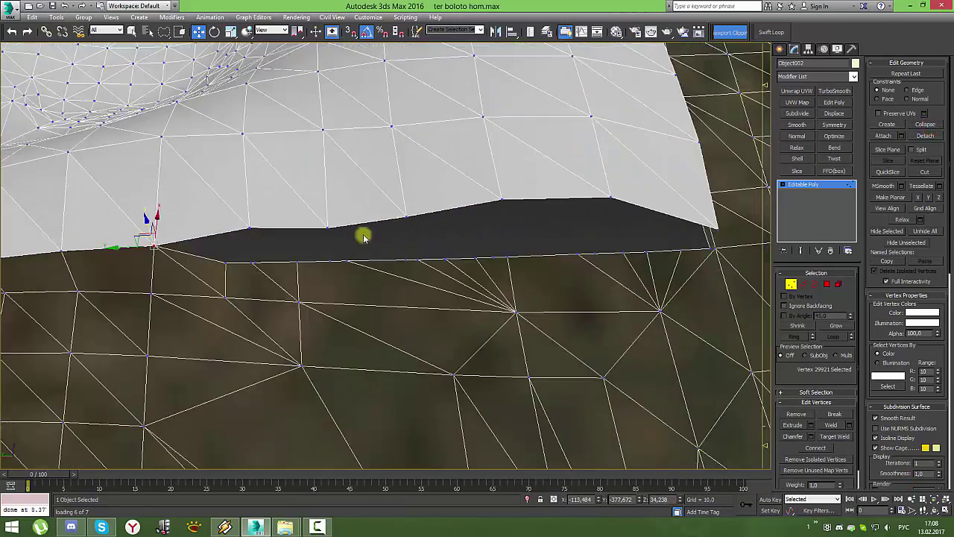
{"action": "left_click", "coordinate": [408, 192]}
{"action": "left_click_drag", "start_coordinate": [400, 201], "coordinate": [492, 252]}
{"action": "left_click", "coordinate": [925, 124]}
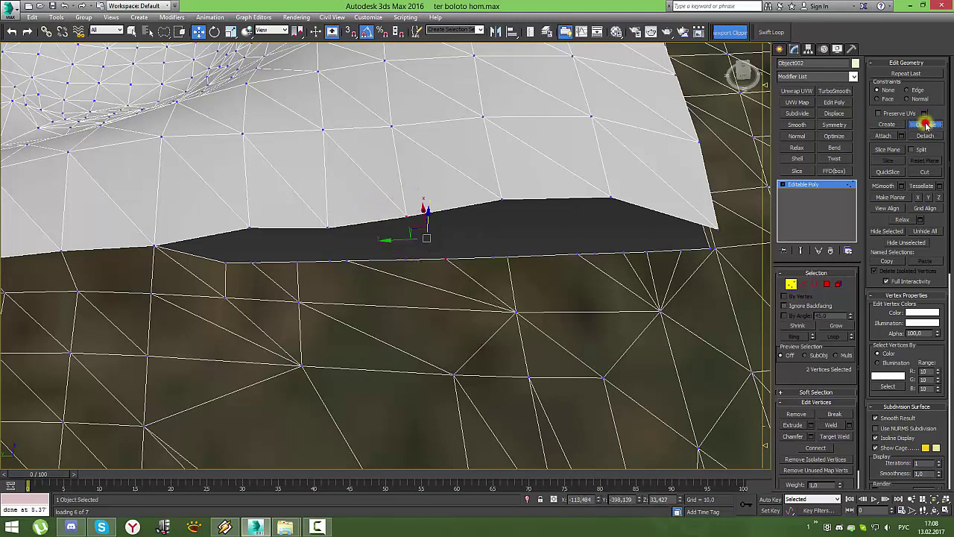
- Collapse three gap-bordering vertices, the right-end vertices, and six bottom-edge vertices
{"action": "left_click_drag", "start_coordinate": [528, 262], "coordinate": [481, 175]}
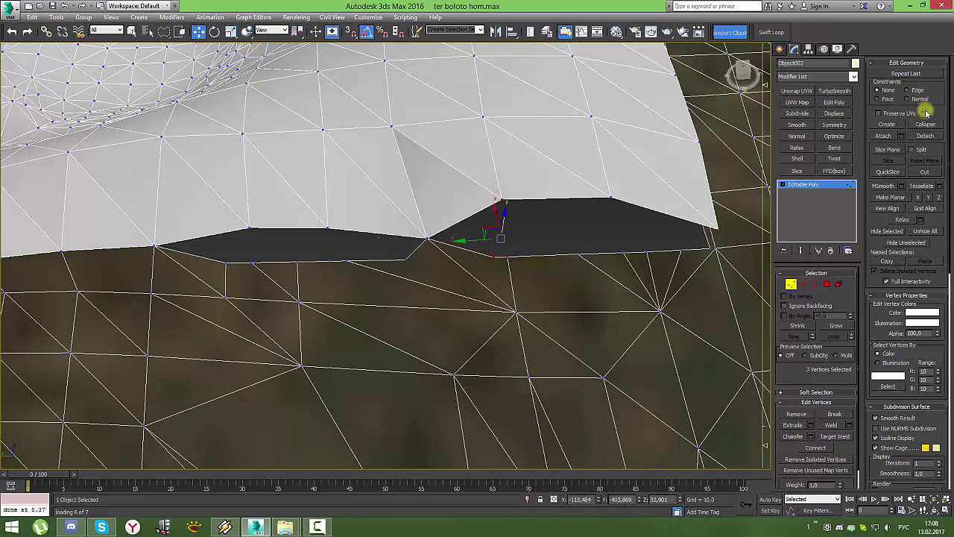
{"action": "left_click", "coordinate": [925, 124]}
{"action": "left_click_drag", "start_coordinate": [713, 220], "coordinate": [726, 267]}
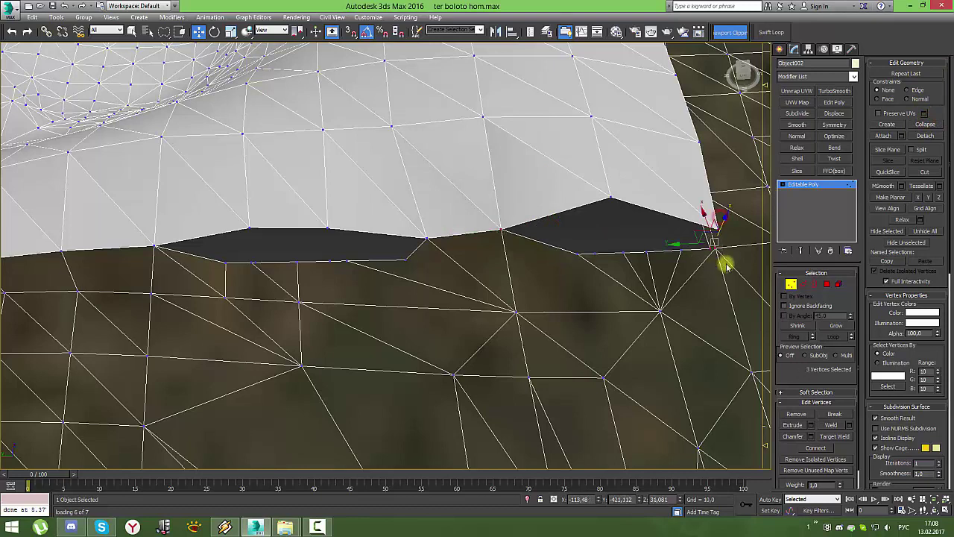
{"action": "left_click", "coordinate": [914, 124]}
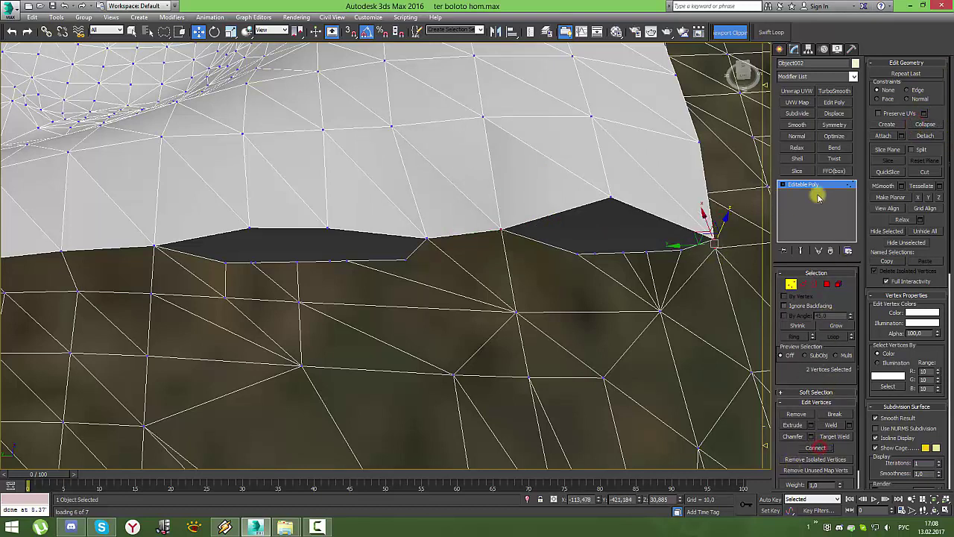
{"action": "left_click", "coordinate": [921, 125]}
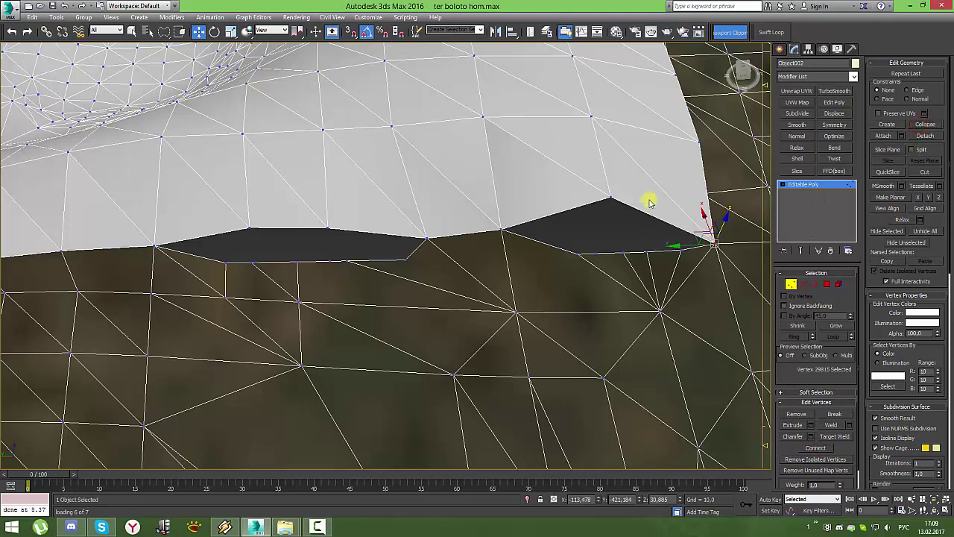
{"action": "left_click_drag", "start_coordinate": [567, 238], "coordinate": [686, 258]}
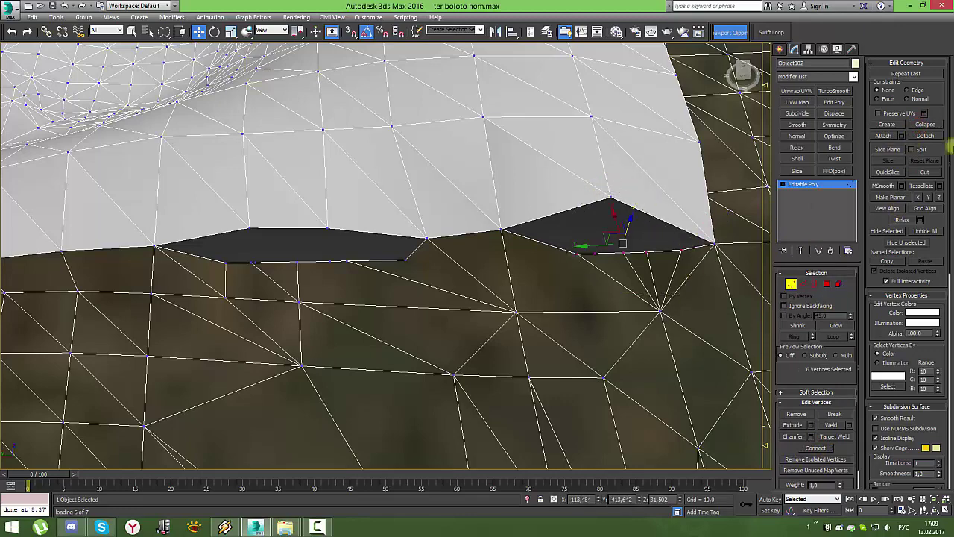
{"action": "left_click", "coordinate": [925, 125]}
- Collapse five vertices at the bottom gap and four at the dark gap, then view the whole terrain
{"action": "middle_click_drag", "start_coordinate": [426, 226], "coordinate": [392, 230], "text": "alt"}
{"action": "left_click_drag", "start_coordinate": [392, 231], "coordinate": [320, 302]}
{"action": "left_click", "coordinate": [926, 124]}
{"action": "left_click_drag", "start_coordinate": [450, 242], "coordinate": [562, 294]}
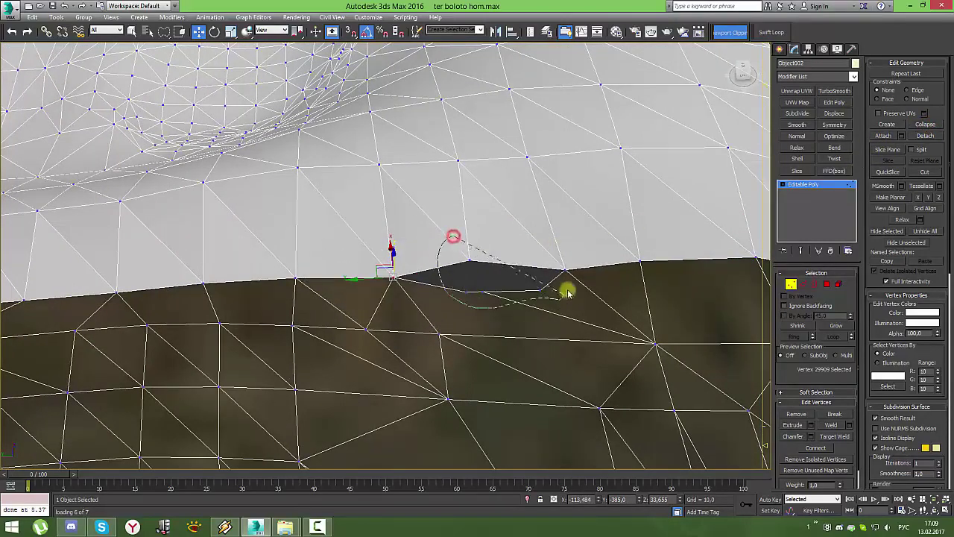
{"action": "left_click", "coordinate": [934, 127]}
{"action": "mouse_move", "coordinate": [574, 239]}
{"action": "middle_mouse_down", "text": "alt"}
{"action": "mouse_move", "coordinate": [503, 227]}
{"action": "mouse_move", "coordinate": [628, 260]}
{"action": "mouse_move", "coordinate": [447, 330]}
{"action": "mouse_move", "coordinate": [824, 263]}
{"action": "mouse_move", "coordinate": [717, 292]}
{"action": "mouse_move", "coordinate": [398, 105]}
{"action": "mouse_move", "coordinate": [336, 298]}
{"action": "middle_mouse_up", "text": "alt"}
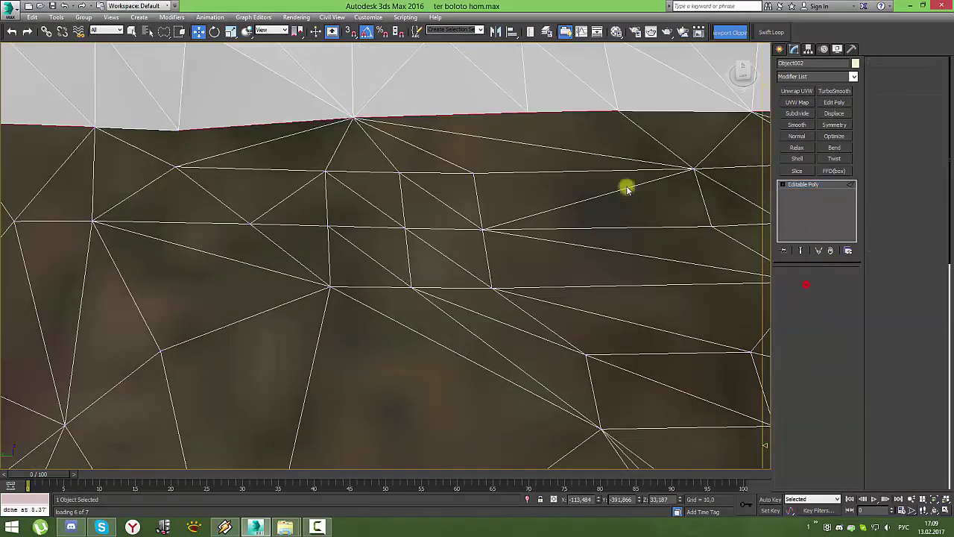
{"action": "key", "text": "2"}
{"action": "left_click", "coordinate": [522, 145]}
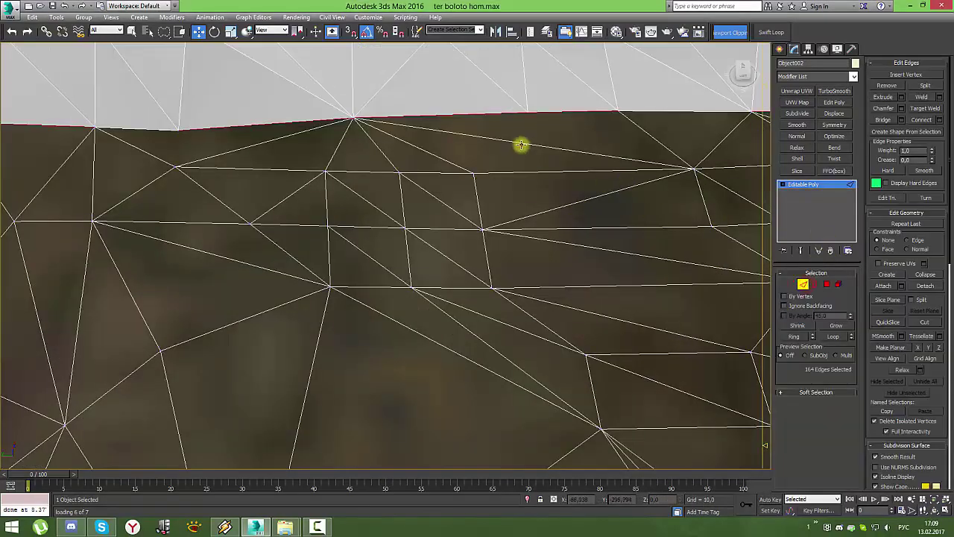
{"action": "left_click", "coordinate": [799, 284]}
{"action": "left_click_drag", "start_coordinate": [480, 94], "coordinate": [542, 132]}
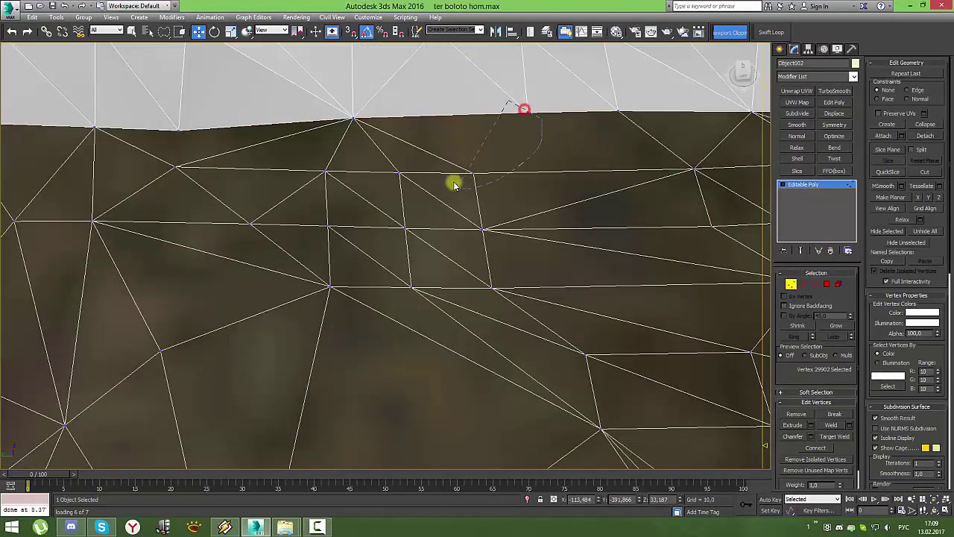
{"action": "middle_click_drag", "start_coordinate": [372, 211], "coordinate": [366, 234], "text": "alt"}
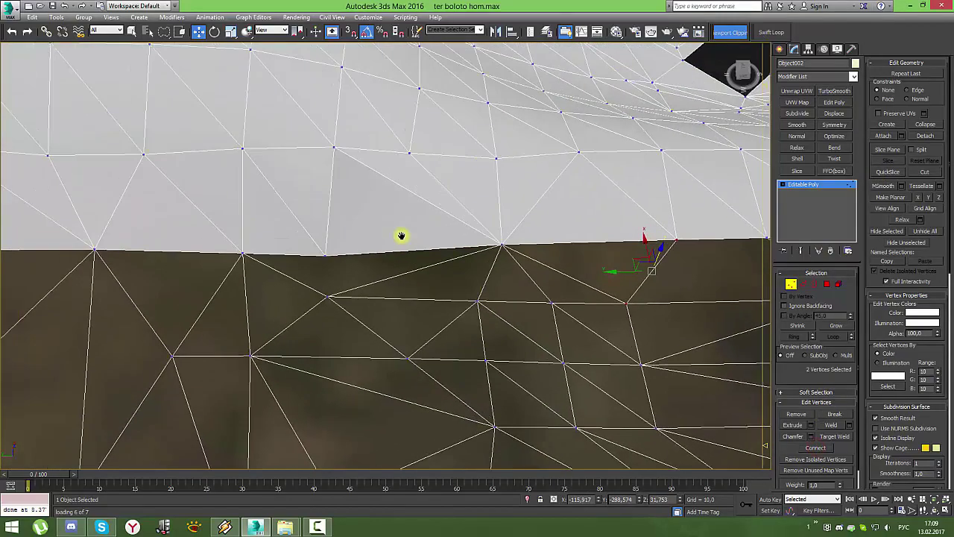
{"action": "left_click_drag", "start_coordinate": [316, 314], "coordinate": [401, 313]}
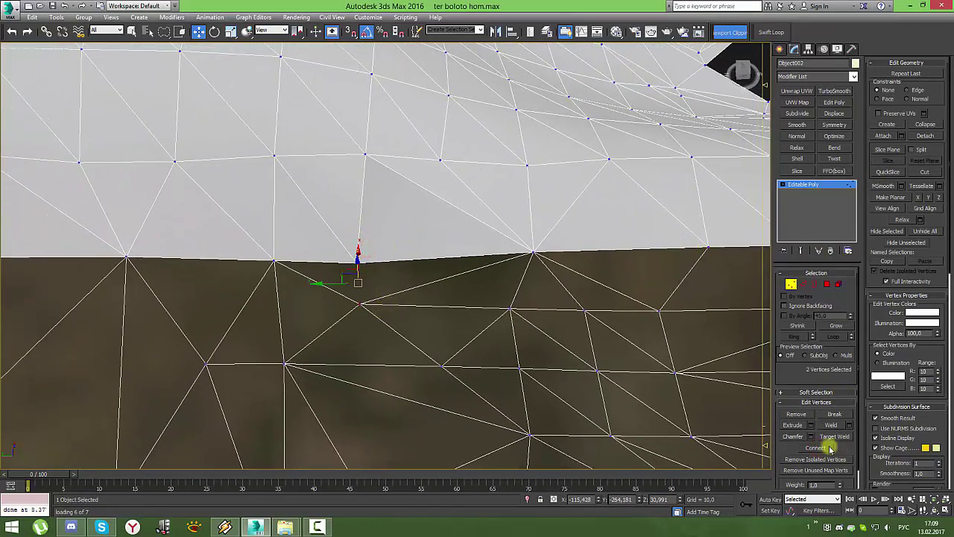
- Delete the stray edge below the white village terrain in Edge mode
{"action": "mouse_move", "coordinate": [660, 394]}
{"action": "middle_mouse_down", "text": "alt"}
{"action": "mouse_move", "coordinate": [469, 271]}
{"action": "mouse_move", "coordinate": [507, 241]}
{"action": "middle_mouse_up", "text": "alt"}
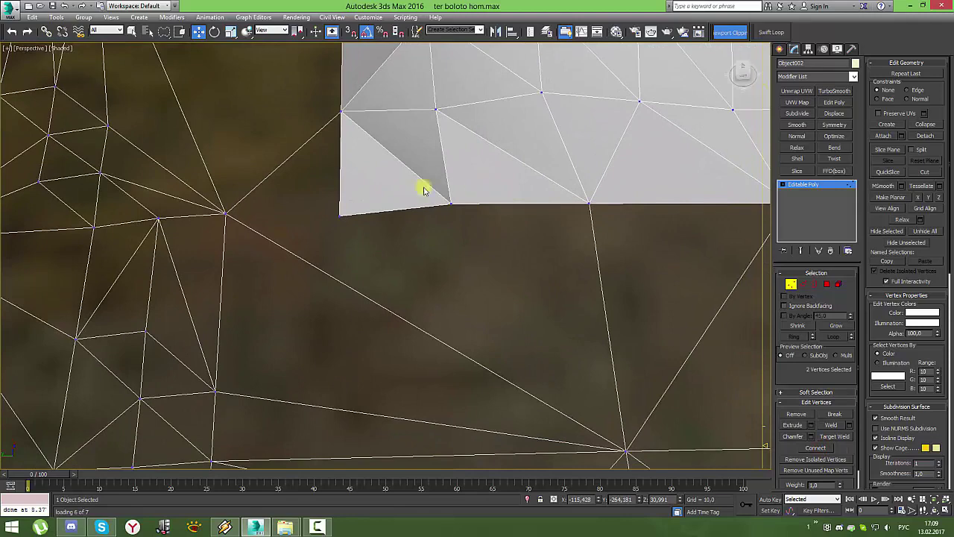
{"action": "left_click", "coordinate": [802, 284]}
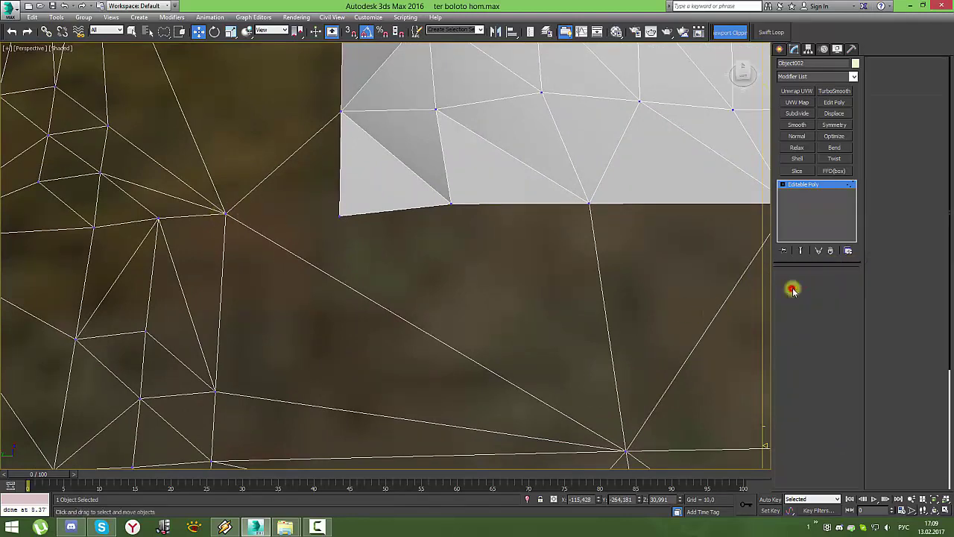
{"action": "left_click", "coordinate": [365, 309]}
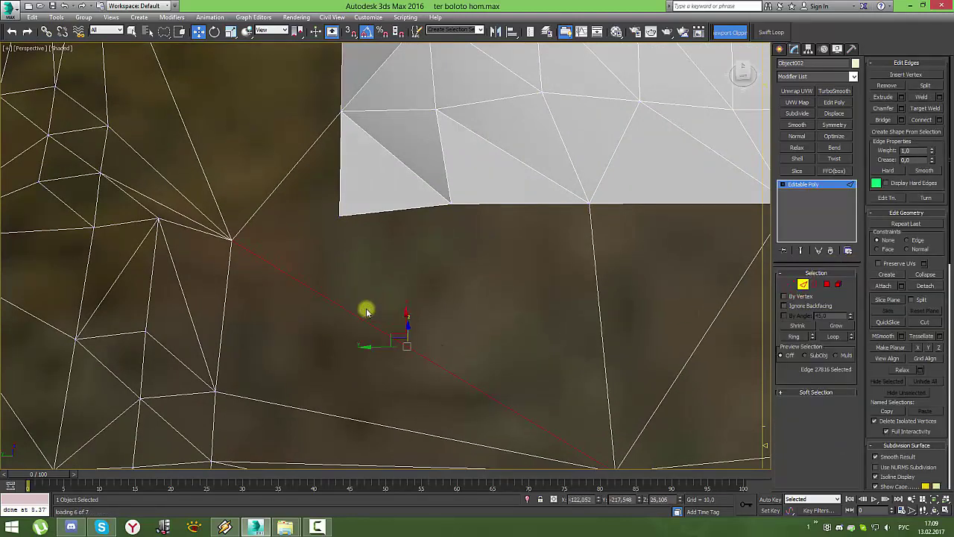
{"action": "left_click_drag", "start_coordinate": [365, 311], "coordinate": [366, 312]}
{"action": "key", "text": "BackSpace"}
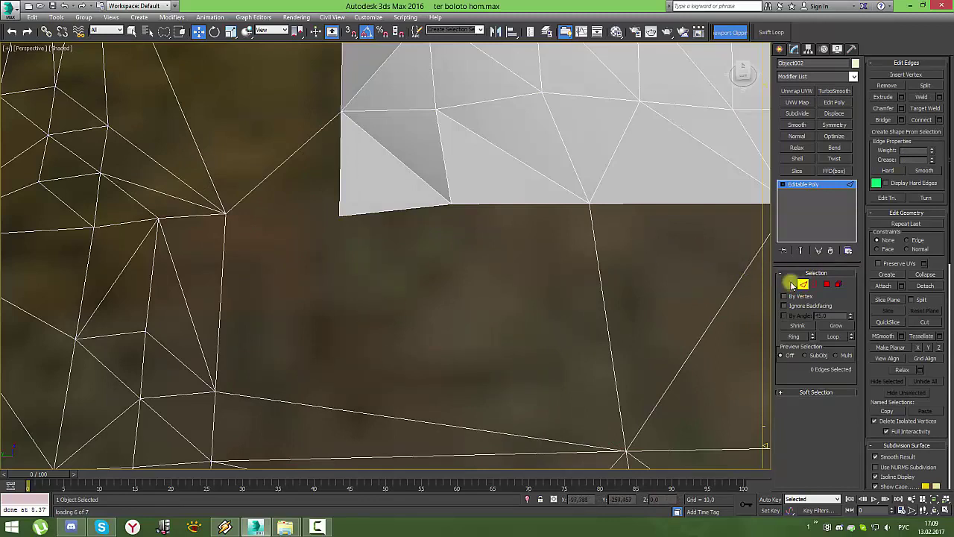
- Connect a rim corner vertex to a swamp ground vertex with a new edge, then collapse seam vertices
{"action": "left_click", "coordinate": [794, 285]}
{"action": "mouse_move", "coordinate": [310, 203]}
{"action": "left_mouse_down"}
{"action": "mouse_move", "coordinate": [208, 397]}
{"action": "mouse_move", "coordinate": [228, 393]}
{"action": "left_mouse_up"}
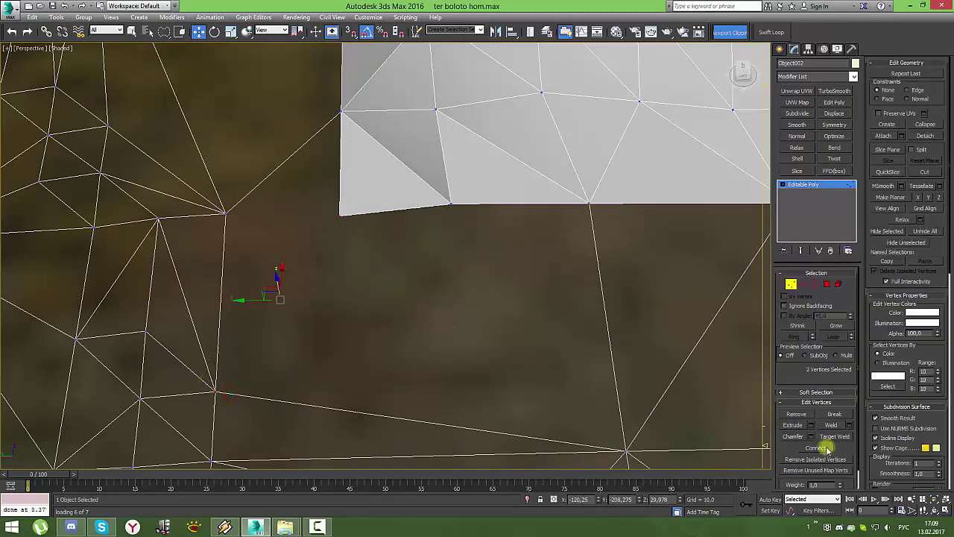
{"action": "left_click", "coordinate": [451, 203]}
{"action": "left_click_drag", "start_coordinate": [580, 416], "coordinate": [633, 456]}
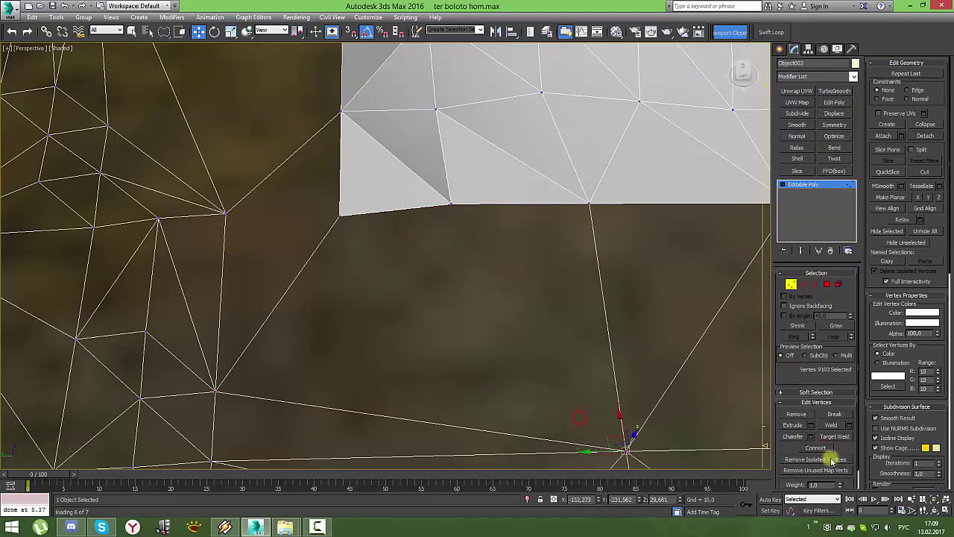
{"action": "left_click", "coordinate": [451, 202], "text": "ctrl"}
{"action": "left_click", "coordinate": [816, 447]}
{"action": "mouse_move", "coordinate": [673, 401]}
{"action": "middle_mouse_down", "text": "alt"}
{"action": "mouse_move", "coordinate": [458, 270]}
{"action": "mouse_move", "coordinate": [432, 222]}
{"action": "mouse_move", "coordinate": [497, 290]}
{"action": "mouse_move", "coordinate": [564, 301]}
{"action": "middle_mouse_up", "text": "alt"}
{"action": "left_click", "coordinate": [922, 124]}
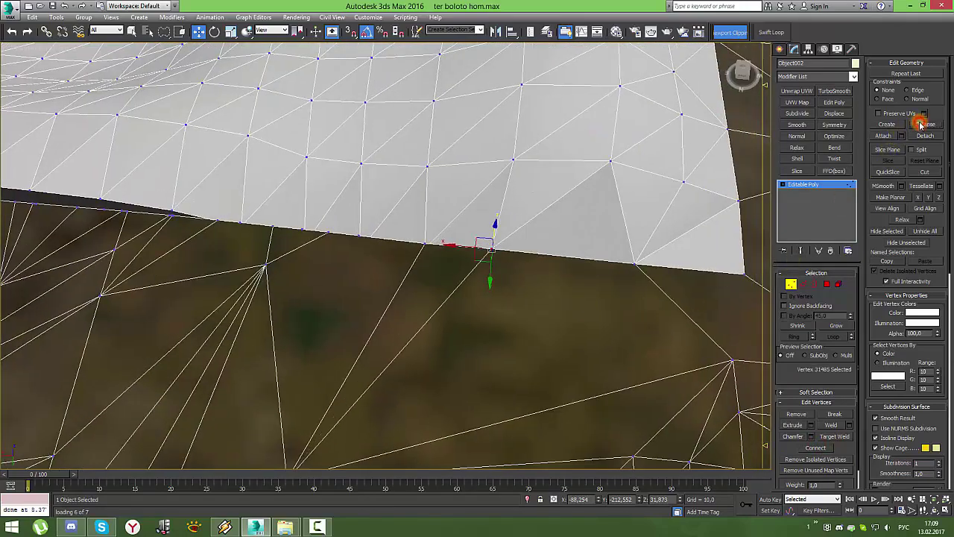
- Collapse a seam vertex pair, a five-vertex cluster, and the next seam vertices
{"action": "left_click", "coordinate": [389, 246], "text": "ctrl"}
{"action": "left_click", "coordinate": [924, 124]}
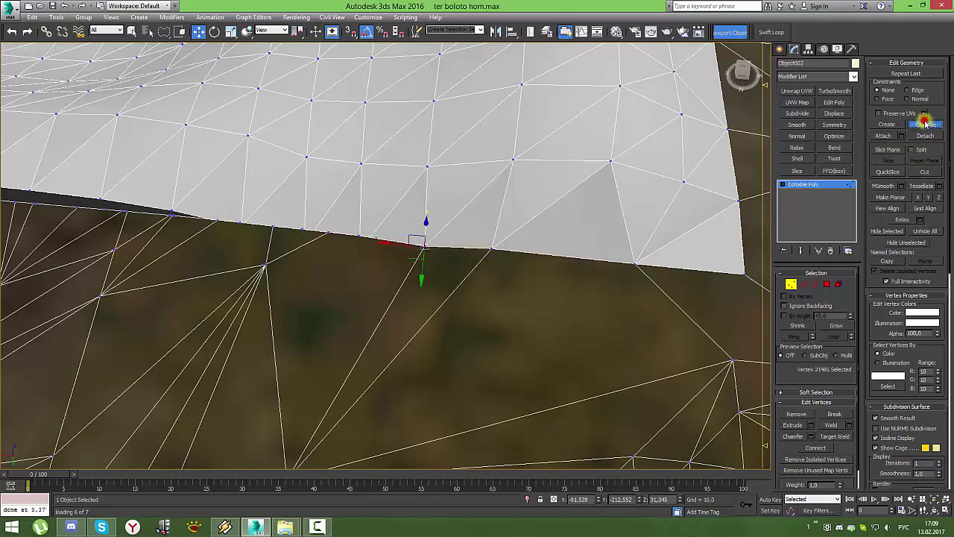
{"action": "left_click_drag", "start_coordinate": [334, 266], "coordinate": [384, 266]}
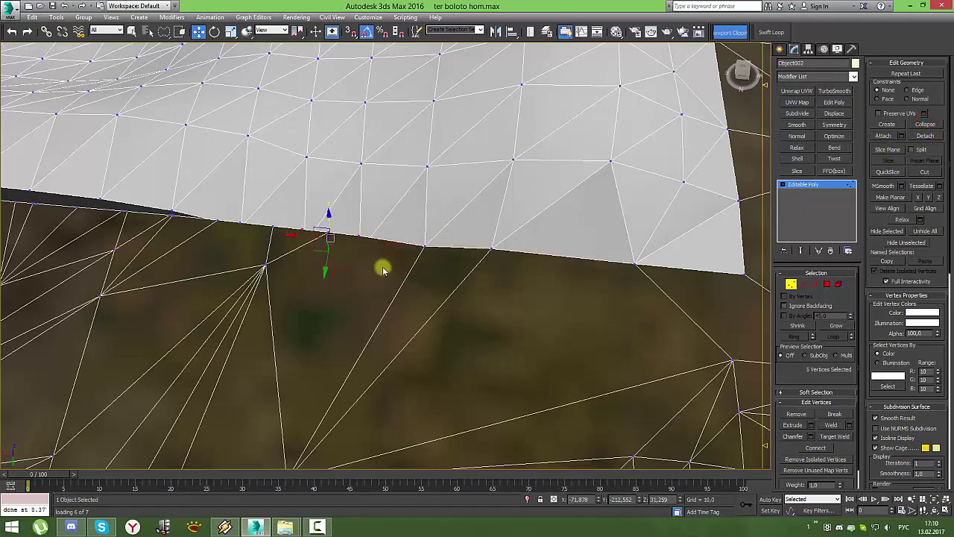
{"action": "middle_click_drag", "start_coordinate": [384, 266], "coordinate": [286, 288], "text": "alt"}
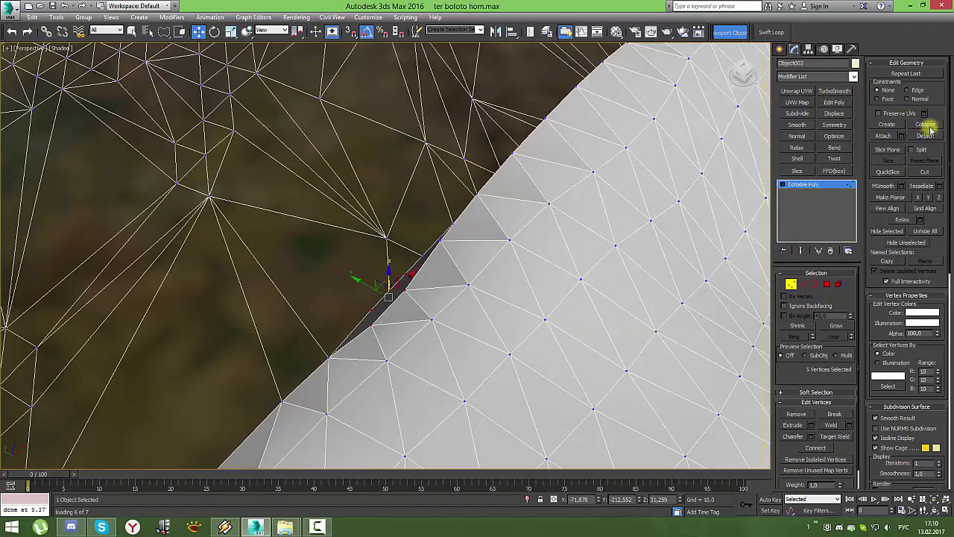
{"action": "left_click", "coordinate": [925, 125]}
{"action": "left_click", "coordinate": [452, 267]}
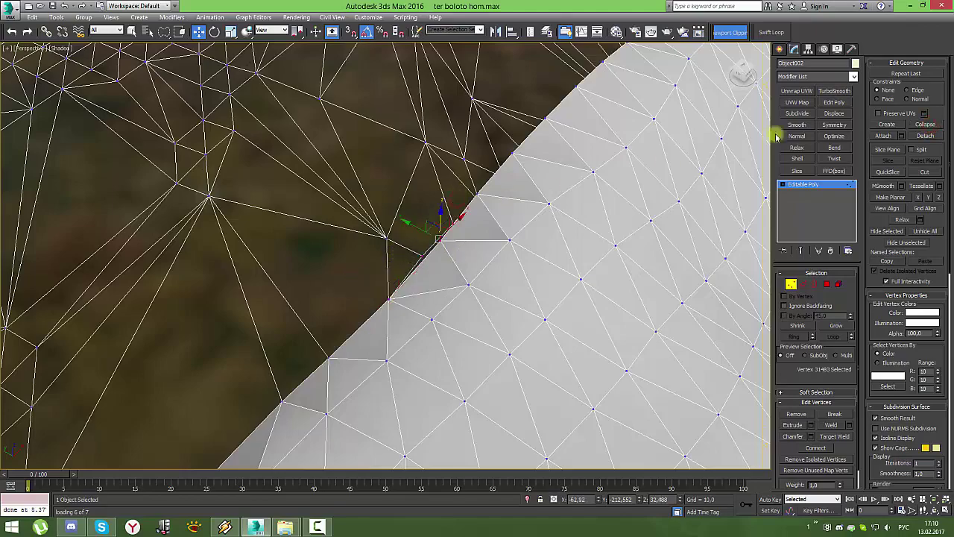
{"action": "left_click", "coordinate": [929, 125]}
- Collapse four seam vertices into one, then select five more and nudge them left
{"action": "mouse_move", "coordinate": [437, 183]}
{"action": "middle_mouse_down", "text": "alt"}
{"action": "mouse_move", "coordinate": [383, 170]}
{"action": "mouse_move", "coordinate": [398, 228]}
{"action": "middle_mouse_up", "text": "alt"}
{"action": "left_click", "coordinate": [373, 257]}
{"action": "left_click", "coordinate": [936, 121]}
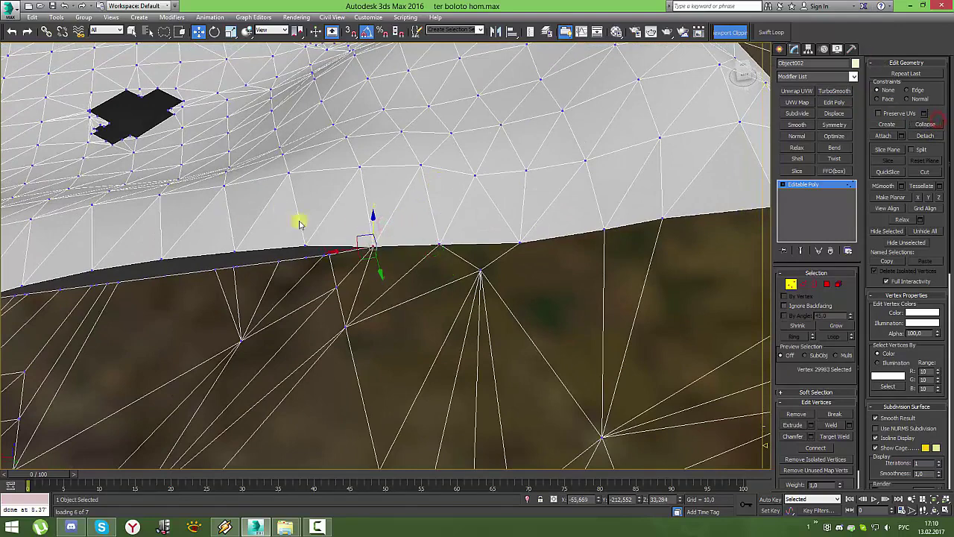
{"action": "left_click", "coordinate": [325, 267]}
{"action": "left_click", "coordinate": [919, 124]}
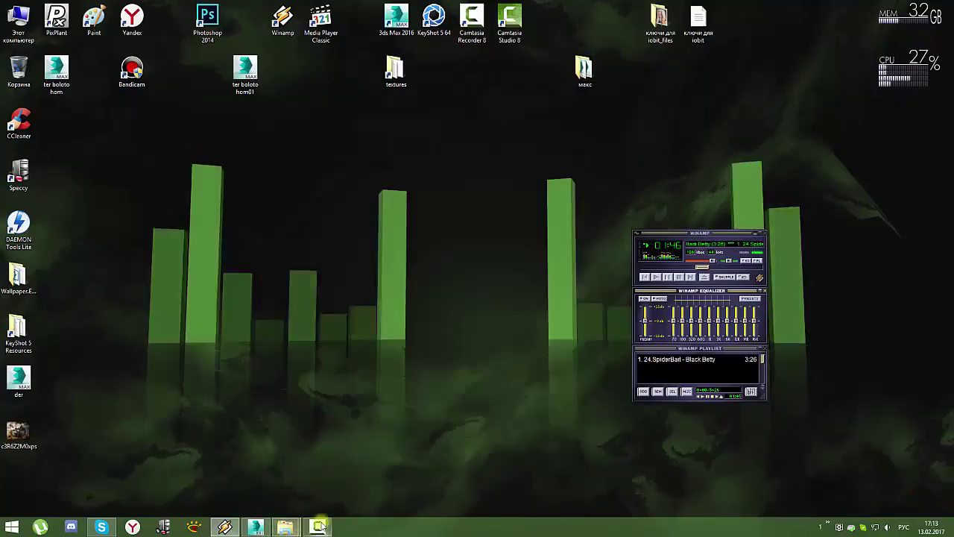
{"action": "left_click", "coordinate": [256, 527]}
{"action": "mouse_move", "coordinate": [543, 271]}
{"action": "middle_mouse_down", "text": "alt"}
{"action": "mouse_move", "coordinate": [633, 301]}
{"action": "mouse_move", "coordinate": [535, 308]}
{"action": "middle_mouse_up", "text": "alt"}
{"action": "left_click_drag", "start_coordinate": [578, 289], "coordinate": [497, 329]}
{"action": "left_click_drag", "start_coordinate": [562, 315], "coordinate": [543, 314]}
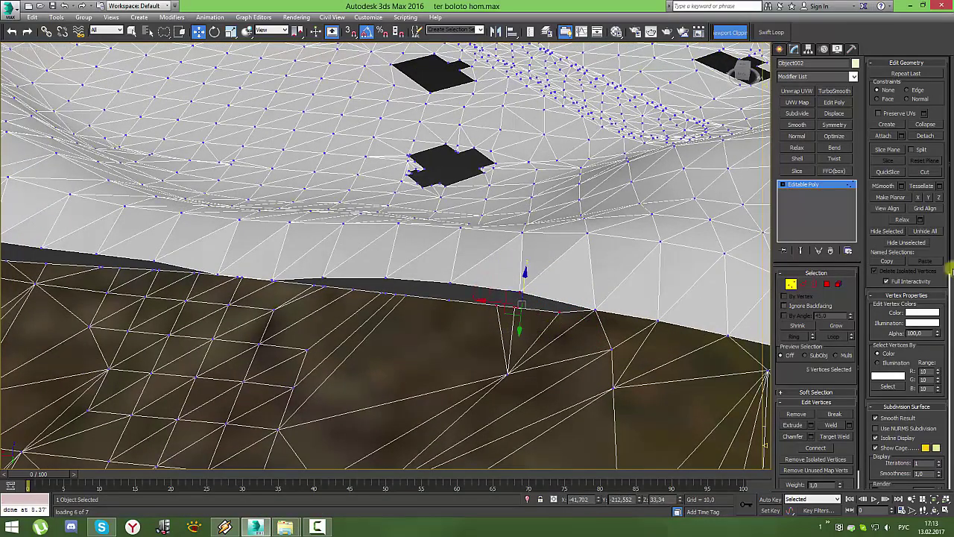
- Collapse seam vertex pairs and a five-vertex cluster, undoing and redoing one merge
{"action": "left_click", "coordinate": [925, 128]}
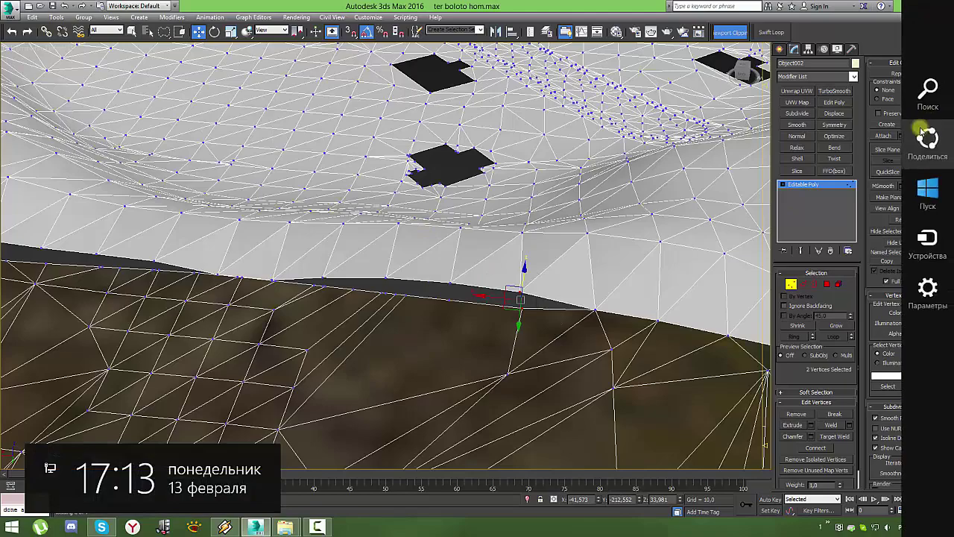
{"action": "left_click", "coordinate": [934, 125]}
{"action": "left_click", "coordinate": [450, 291]}
{"action": "left_click", "coordinate": [922, 126]}
{"action": "scroll", "coordinate": [524, 279], "scroll_direction": "up", "scroll_amount": 3}
{"action": "left_click_drag", "start_coordinate": [471, 174], "coordinate": [463, 166]}
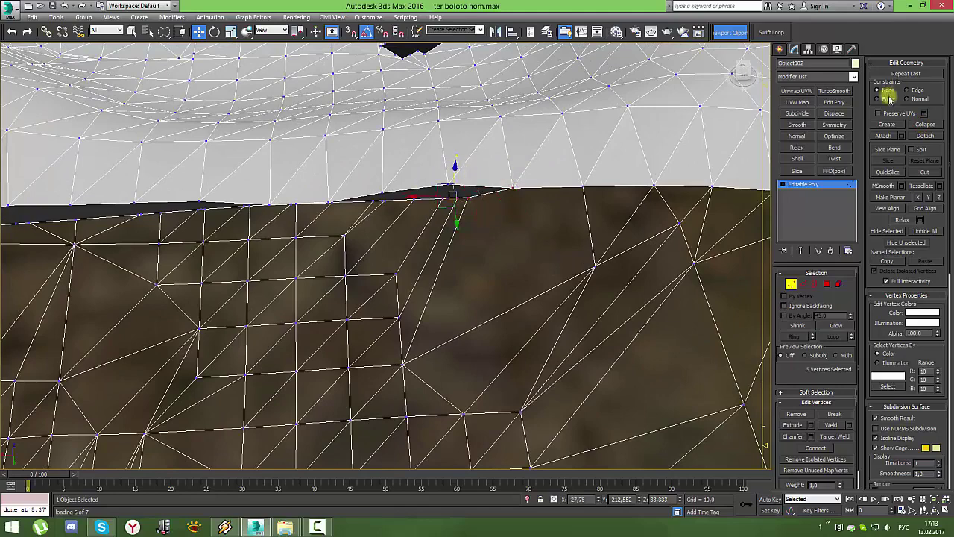
{"action": "left_click", "coordinate": [922, 125]}
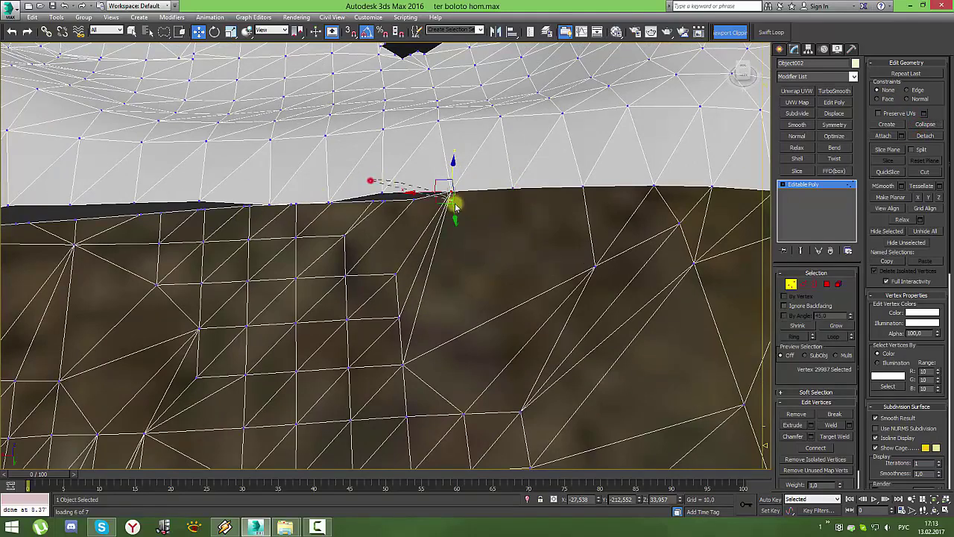
{"action": "key", "text": "ctrl+z"}
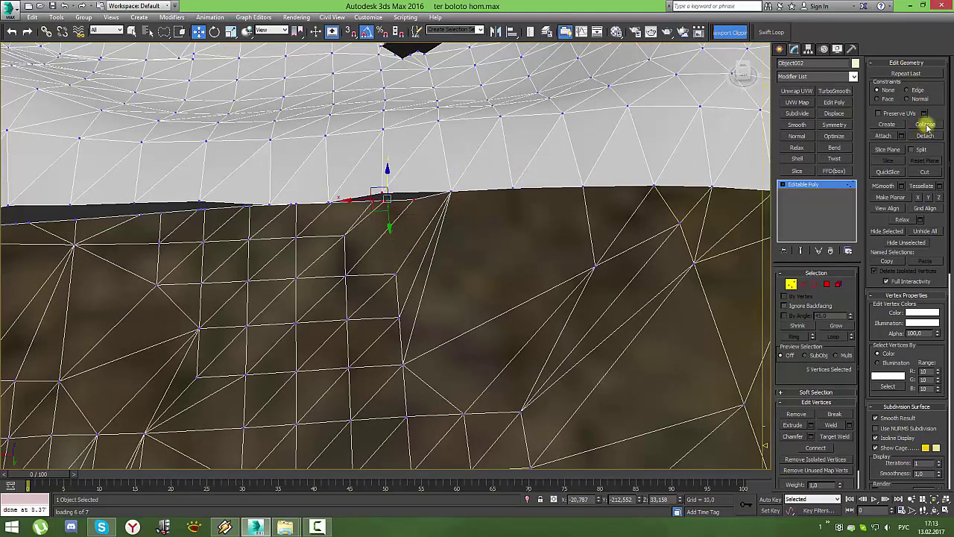
{"action": "left_click", "coordinate": [924, 126]}
- Collapse six seam vertices and the next stretch's group, undoing the final five-vertex merge
{"action": "middle_click_drag", "start_coordinate": [341, 216], "coordinate": [435, 234], "text": "alt"}
{"action": "key", "text": "ctrl+z"}
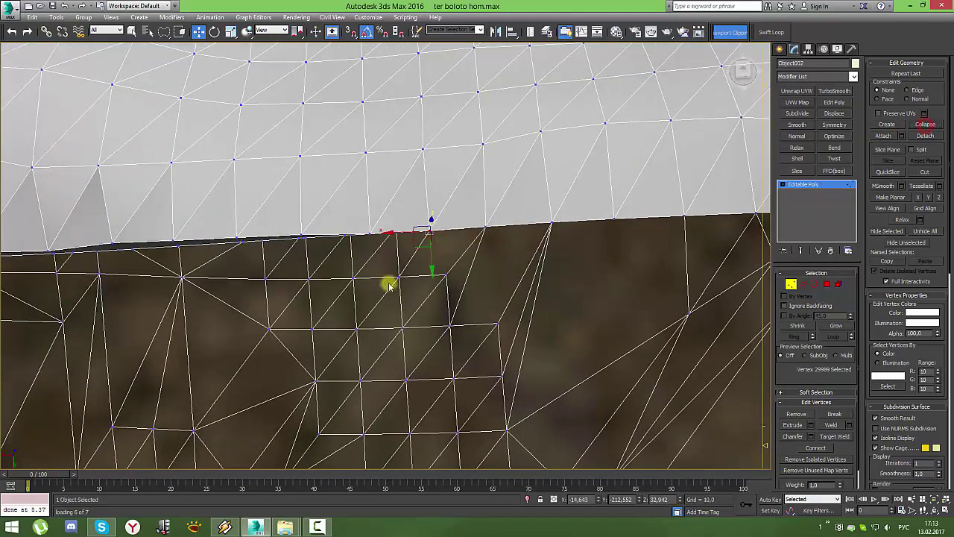
{"action": "left_click", "coordinate": [370, 235]}
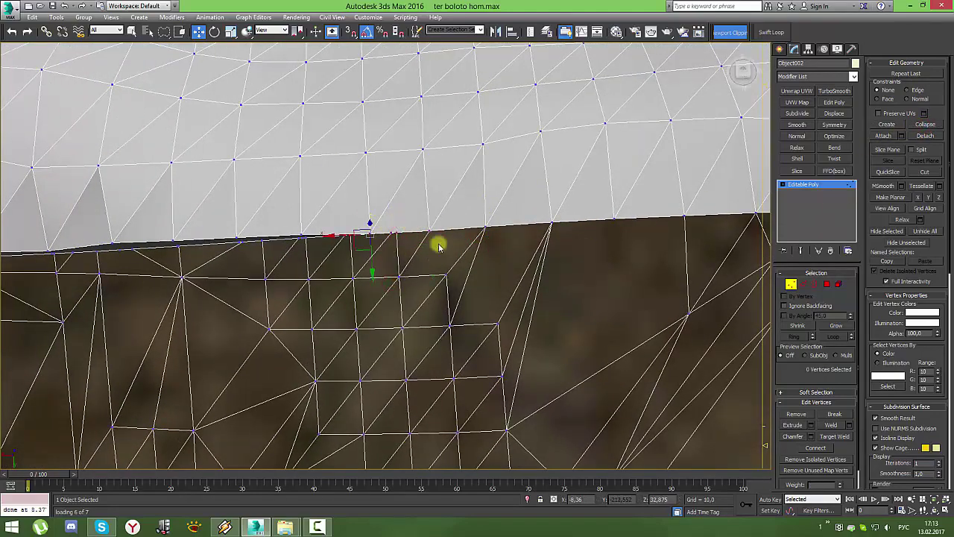
{"action": "left_click", "coordinate": [925, 126]}
{"action": "middle_click_drag", "start_coordinate": [315, 206], "coordinate": [542, 300], "text": "alt"}
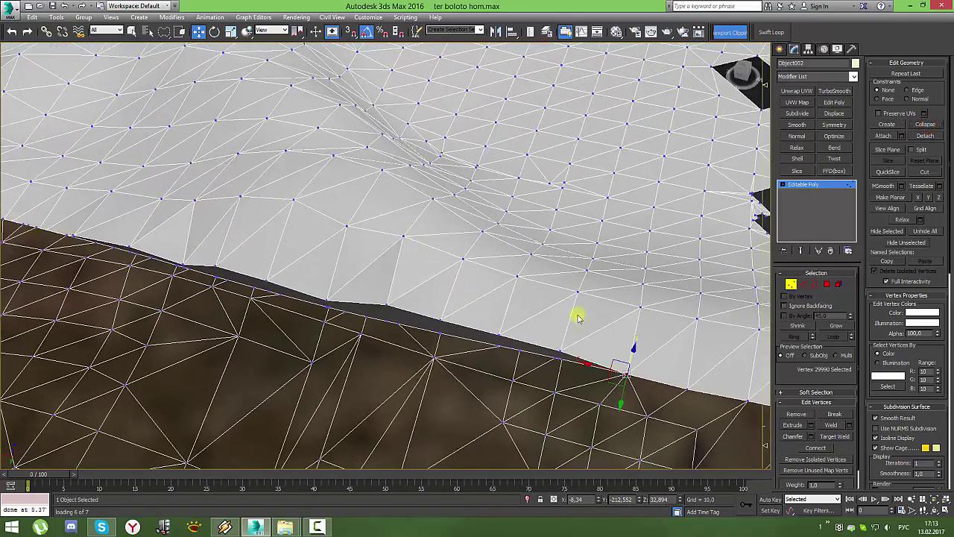
{"action": "left_click", "coordinate": [582, 365], "text": "ctrl"}
{"action": "left_click", "coordinate": [928, 124]}
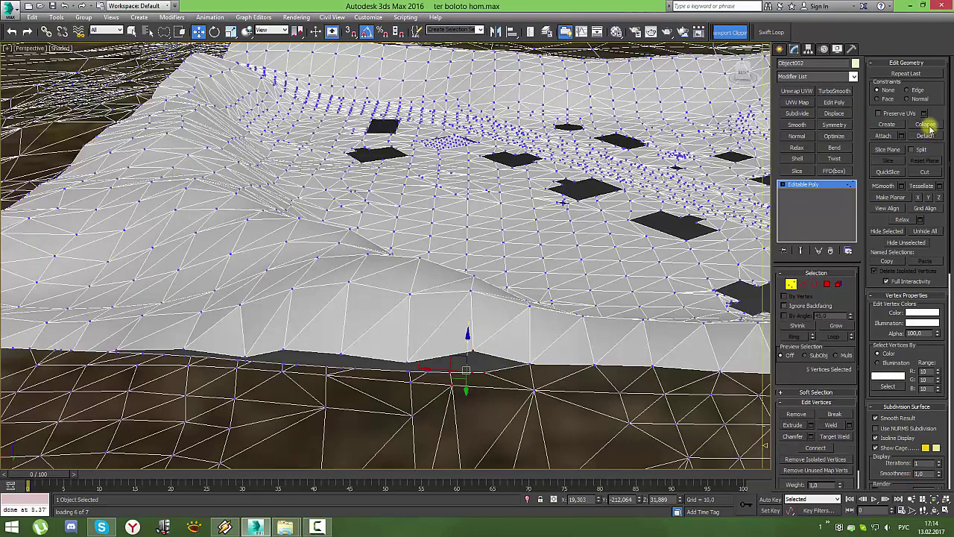
{"action": "left_click", "coordinate": [928, 125]}
{"action": "key", "text": "ctrl+z"}
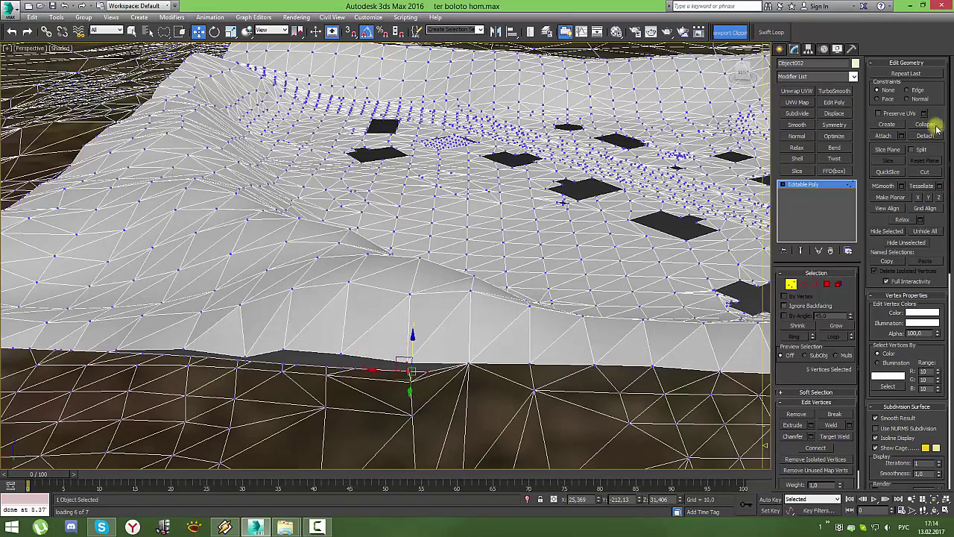
- Retry collapsing the five border vertices, undoing twice before keeping the merge
{"action": "left_click", "coordinate": [935, 126]}
{"action": "middle_click_drag", "start_coordinate": [228, 359], "coordinate": [421, 322]}
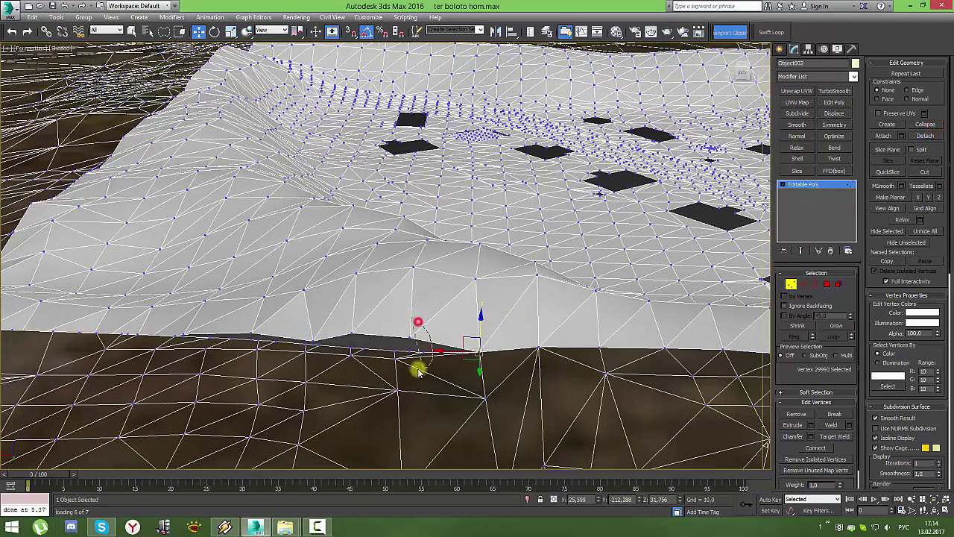
{"action": "key", "text": "ctrl+z"}
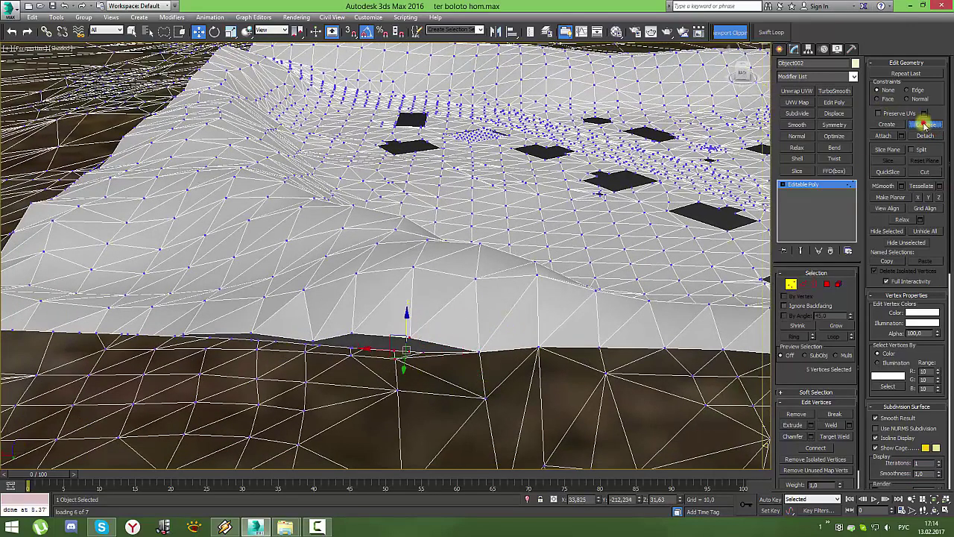
{"action": "left_click", "coordinate": [925, 125]}
{"action": "key", "text": "ctrl+z"}
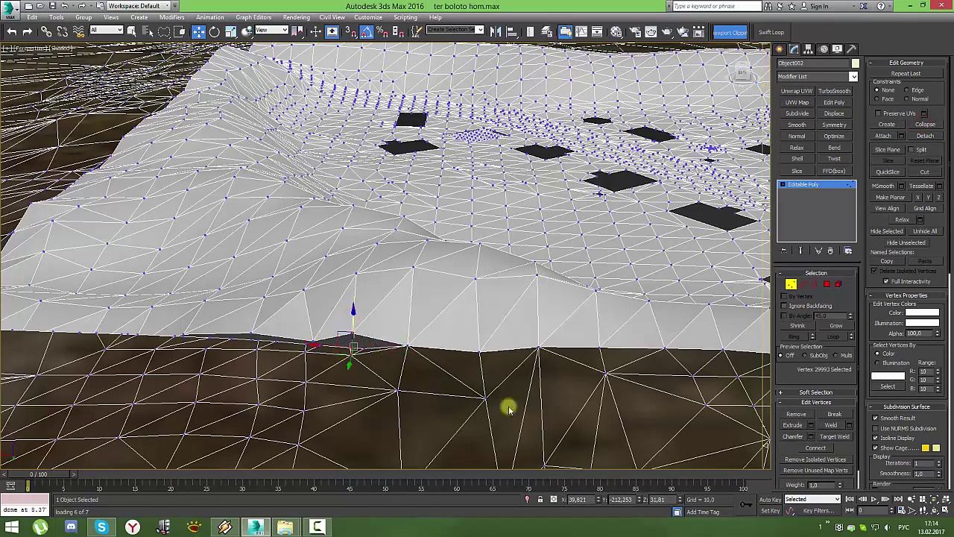
{"action": "middle_click_drag", "start_coordinate": [372, 298], "coordinate": [418, 298], "text": "alt"}
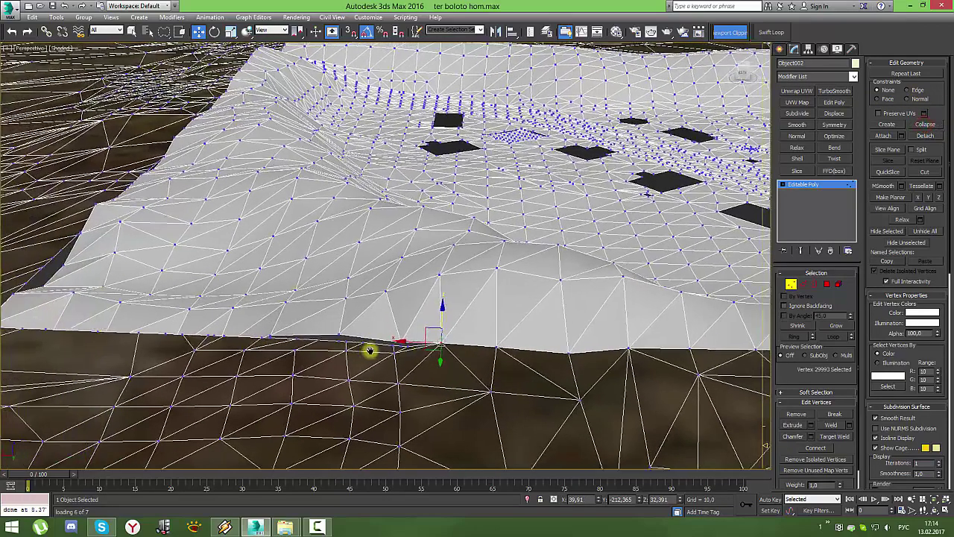
{"action": "left_click", "coordinate": [932, 125]}
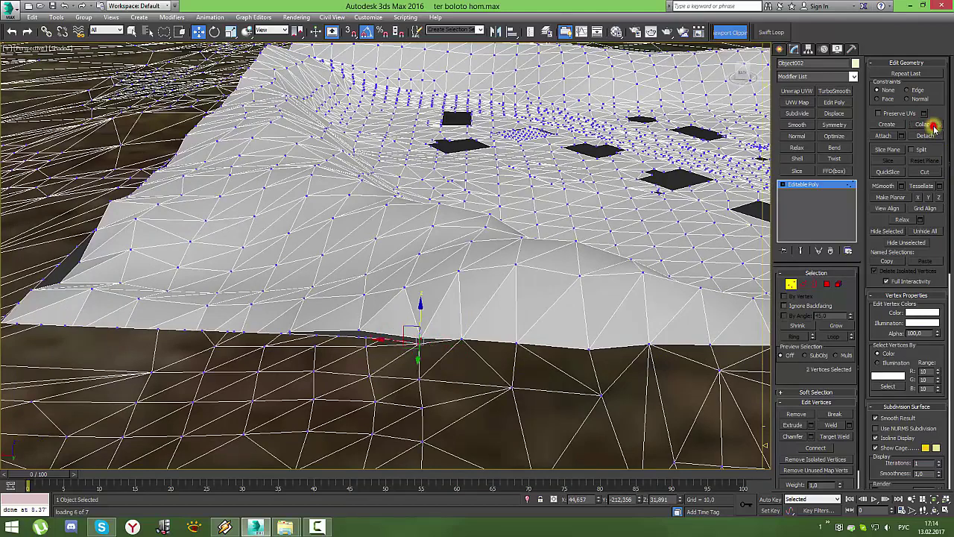
- Collapse seven seam vertices, then three more, into single points
{"action": "left_click_drag", "start_coordinate": [347, 351], "coordinate": [294, 328]}
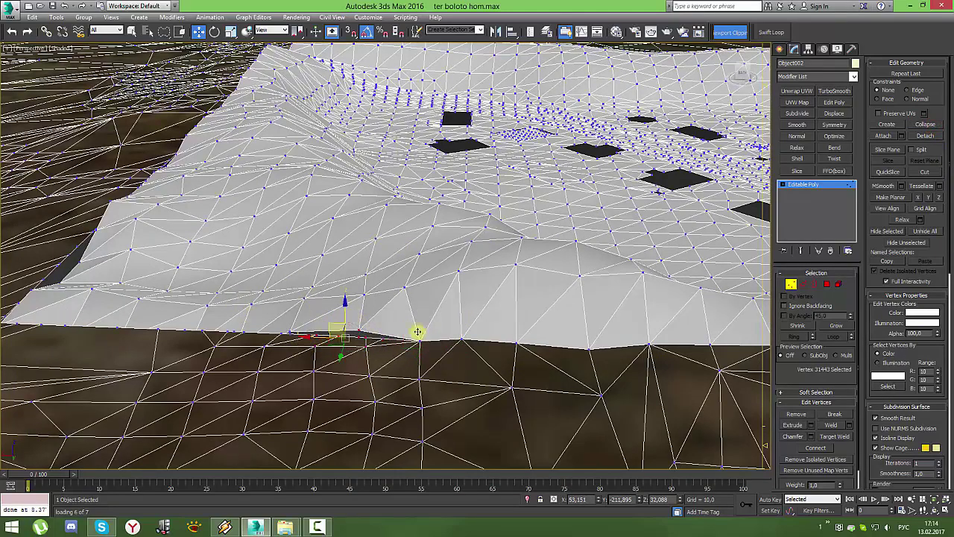
{"action": "left_click", "coordinate": [924, 125]}
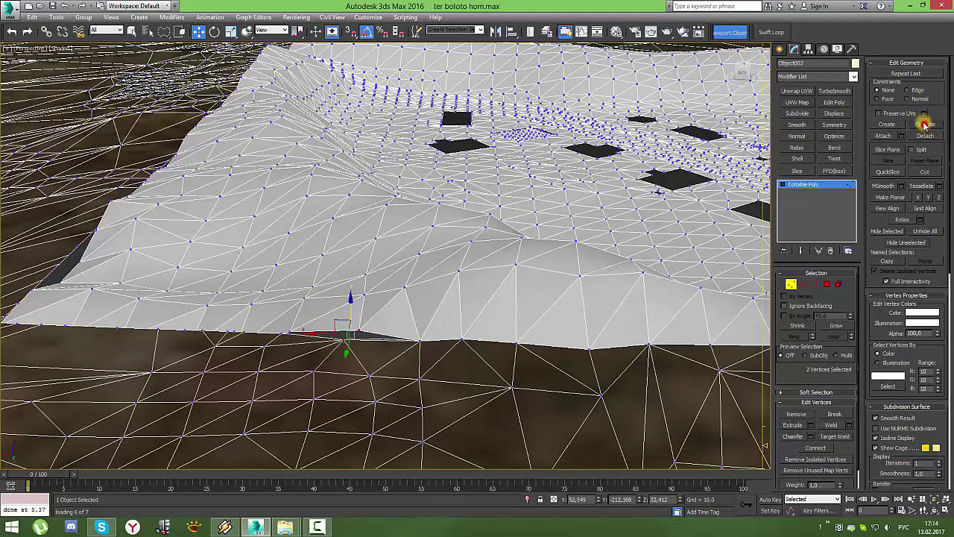
{"action": "left_click", "coordinate": [375, 351], "text": "ctrl"}
{"action": "left_click", "coordinate": [925, 126]}
{"action": "scroll", "coordinate": [326, 351], "scroll_direction": "up", "scroll_amount": 3}
{"action": "middle_click_drag", "start_coordinate": [326, 351], "coordinate": [419, 358], "text": "alt"}
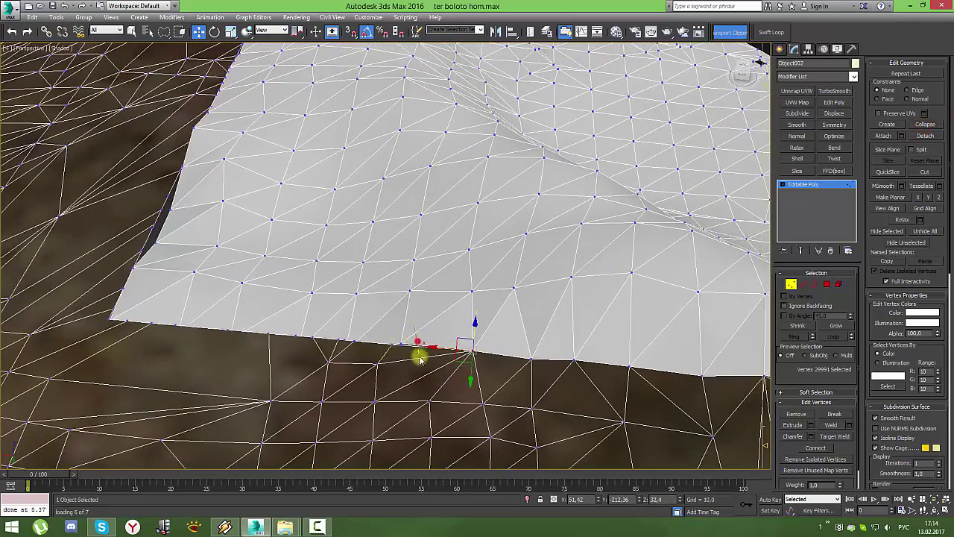
- Collapse groups of four, two and seven border vertices, then select four more at the border
{"action": "left_click_drag", "start_coordinate": [407, 323], "coordinate": [358, 360]}
{"action": "left_click", "coordinate": [928, 126]}
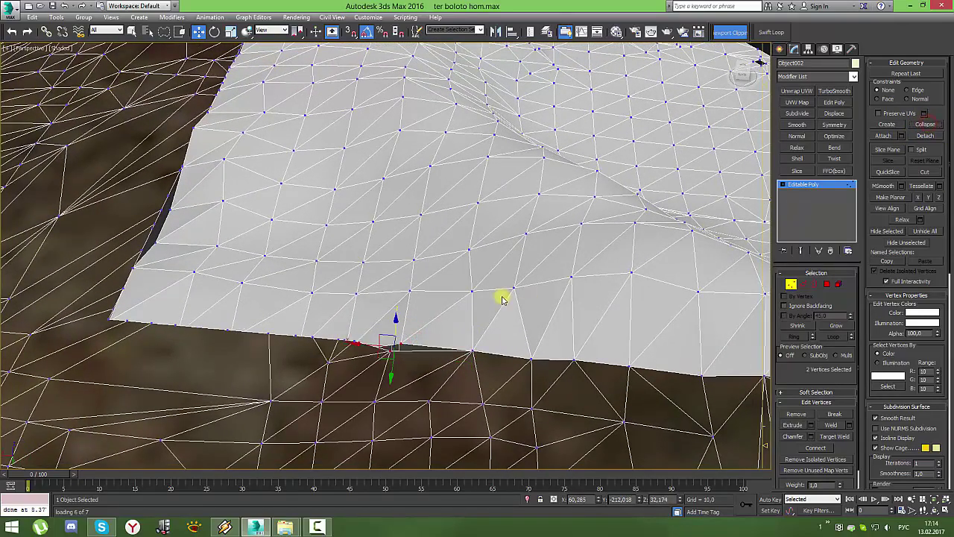
{"action": "left_click", "coordinate": [937, 123]}
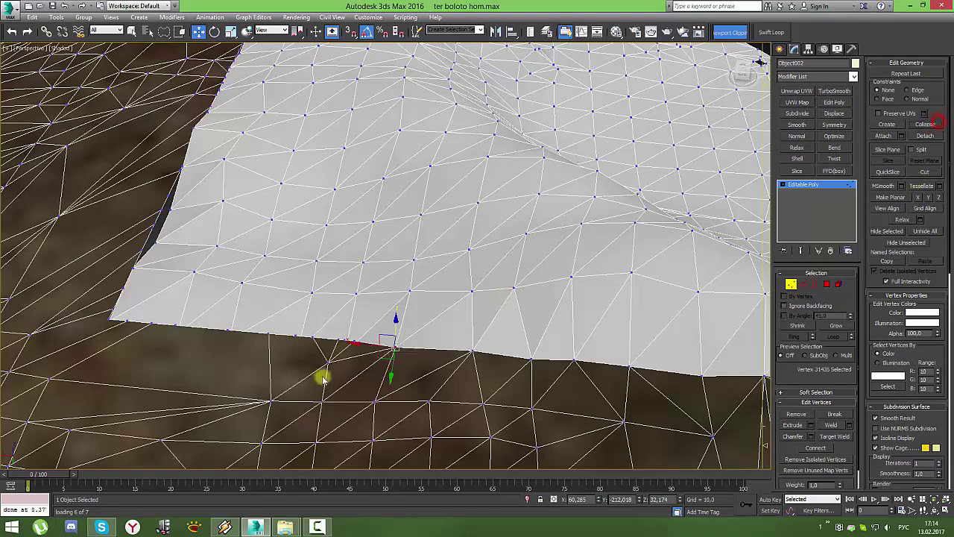
{"action": "left_click_drag", "start_coordinate": [308, 331], "coordinate": [326, 369]}
{"action": "left_click", "coordinate": [931, 124]}
{"action": "middle_click_drag", "start_coordinate": [311, 341], "coordinate": [410, 344]}
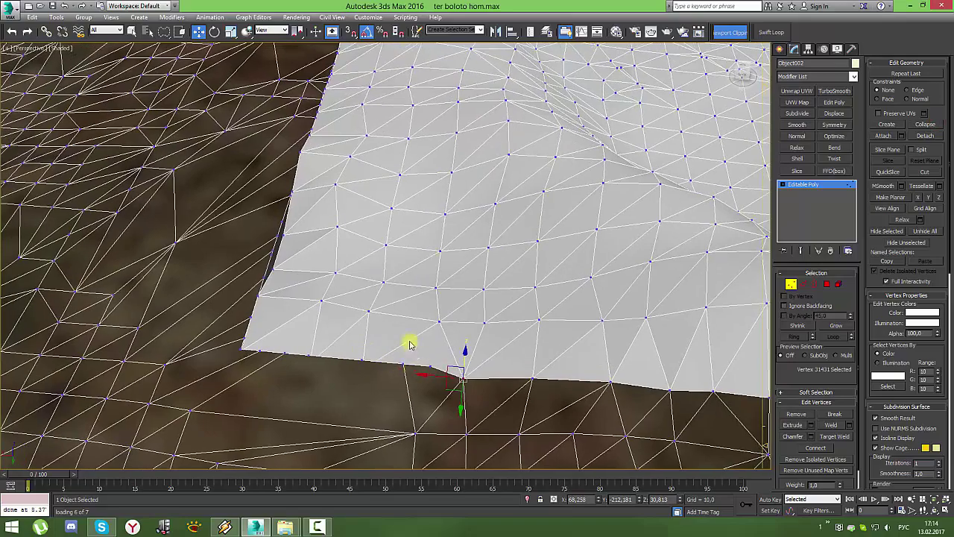
{"action": "left_click_drag", "start_coordinate": [447, 341], "coordinate": [347, 373]}
{"action": "middle_click_drag", "start_coordinate": [452, 375], "coordinate": [792, 379], "text": "alt"}
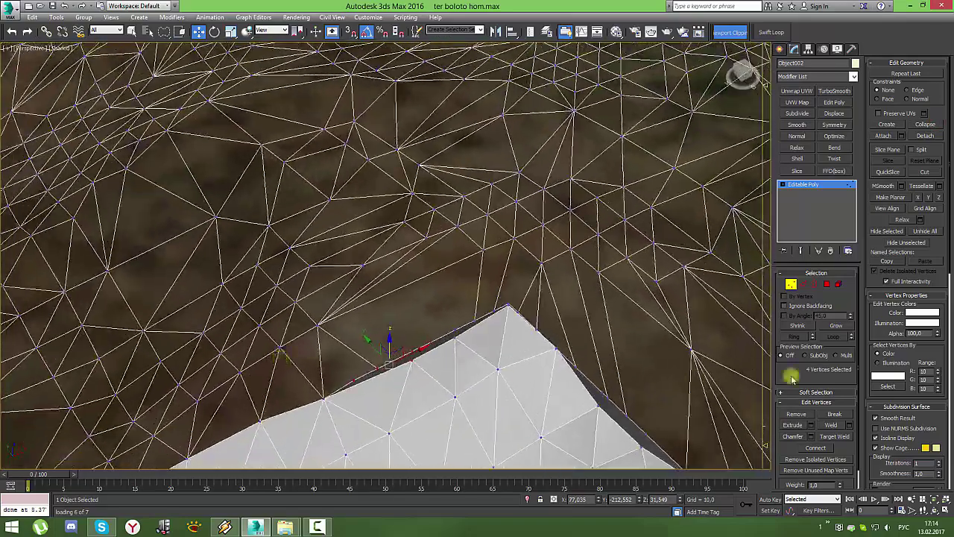
- Collapse the border vertex groups and the four vertices at the pointed corner into single points
{"action": "left_click", "coordinate": [932, 124]}
{"action": "left_click_drag", "start_coordinate": [479, 330], "coordinate": [464, 328]}
{"action": "left_click", "coordinate": [920, 126]}
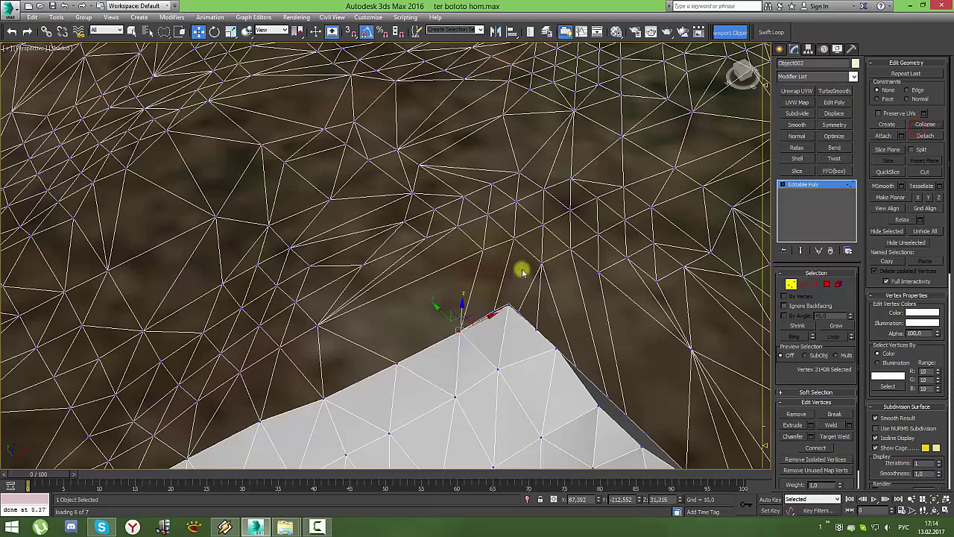
{"action": "left_click_drag", "start_coordinate": [518, 289], "coordinate": [496, 317]}
{"action": "left_click", "coordinate": [503, 304]}
- Collapse further two- and six-vertex clusters along the lower border into single points
{"action": "left_click_drag", "start_coordinate": [585, 364], "coordinate": [577, 365]}
{"action": "mouse_move", "coordinate": [578, 365]}
{"action": "middle_mouse_down", "text": "alt"}
{"action": "mouse_move", "coordinate": [497, 351]}
{"action": "mouse_move", "coordinate": [616, 370]}
{"action": "middle_mouse_up", "text": "alt"}
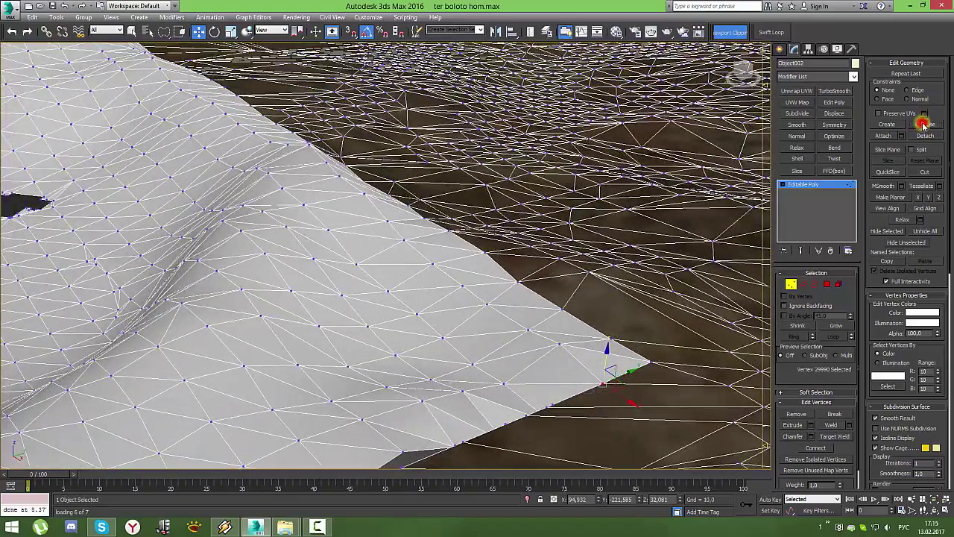
{"action": "left_click", "coordinate": [923, 125]}
{"action": "scroll", "coordinate": [581, 379], "scroll_direction": "up", "scroll_amount": 2}
{"action": "scroll", "coordinate": [586, 354], "scroll_direction": "up", "scroll_amount": 2}
{"action": "mouse_move", "coordinate": [589, 272]}
{"action": "left_mouse_down"}
{"action": "mouse_move", "coordinate": [550, 292]}
{"action": "mouse_move", "coordinate": [566, 283]}
{"action": "left_mouse_up"}
{"action": "left_click", "coordinate": [933, 125]}
{"action": "mouse_move", "coordinate": [486, 321]}
{"action": "left_mouse_down"}
{"action": "mouse_move", "coordinate": [411, 351]}
{"action": "mouse_move", "coordinate": [481, 326]}
{"action": "left_mouse_up"}
{"action": "left_click", "coordinate": [924, 125]}
{"action": "left_click", "coordinate": [931, 126]}
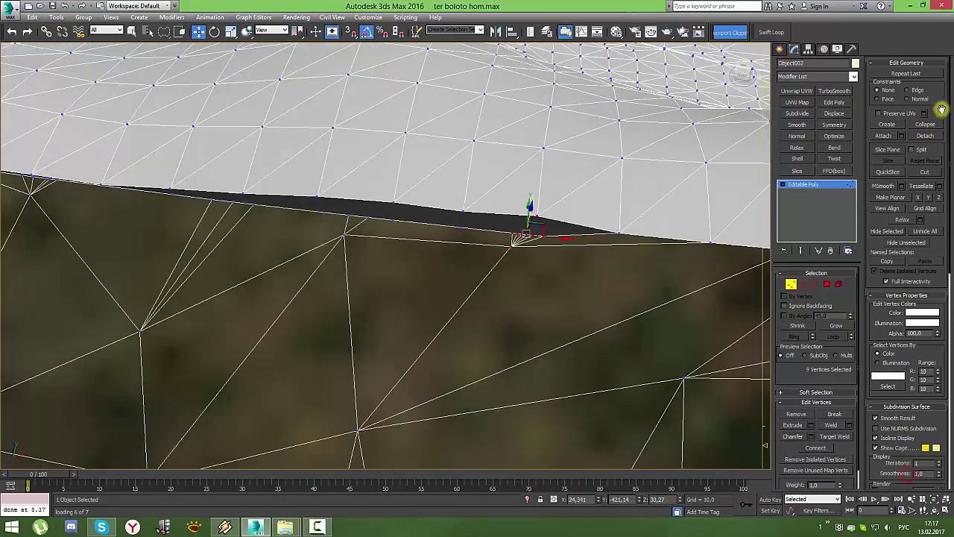
- Collapse the nine-vertex cluster, the four vertices around the dark gap, and five below it
{"action": "left_click", "coordinate": [934, 125]}
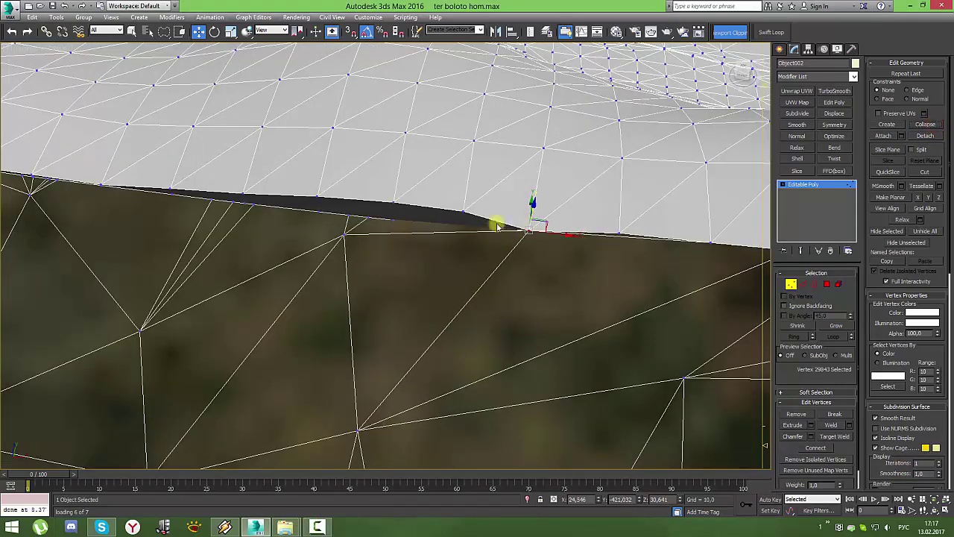
{"action": "left_click", "coordinate": [803, 284]}
{"action": "left_click", "coordinate": [628, 238]}
{"action": "left_click", "coordinate": [791, 284]}
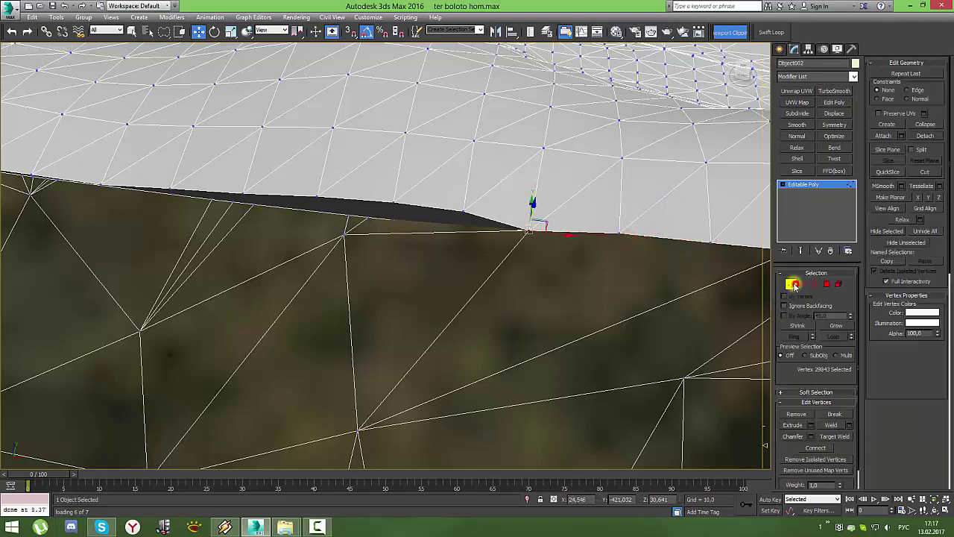
{"action": "left_click", "coordinate": [599, 217]}
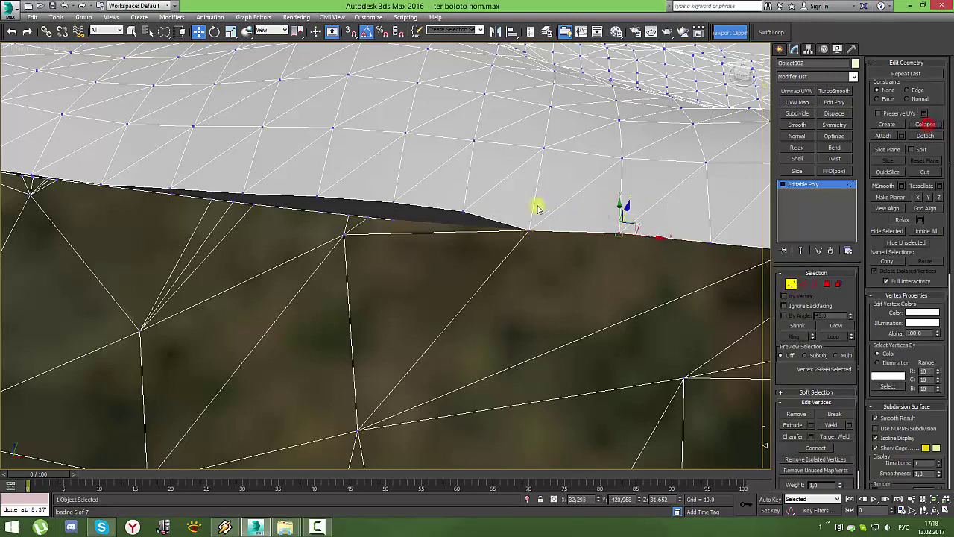
{"action": "left_click_drag", "start_coordinate": [489, 205], "coordinate": [366, 249]}
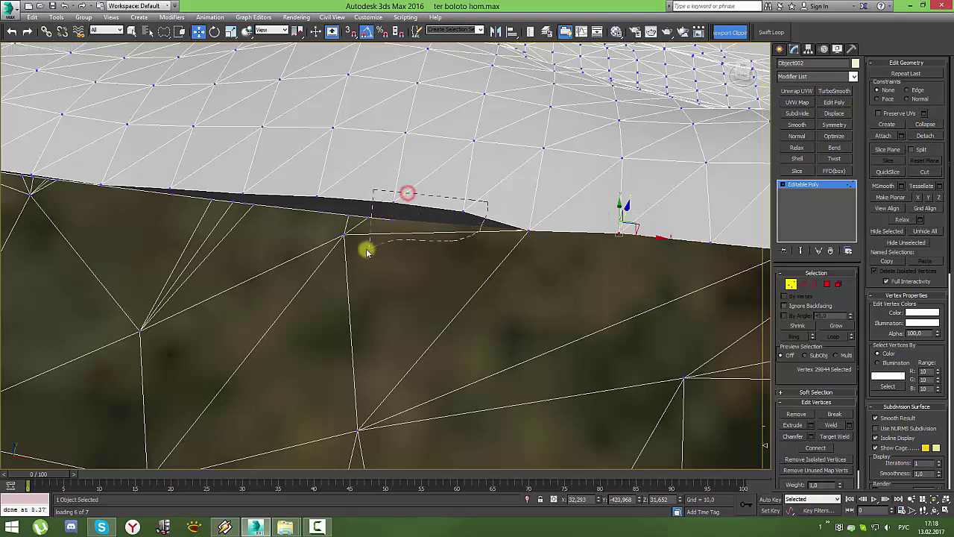
{"action": "left_click", "coordinate": [932, 124]}
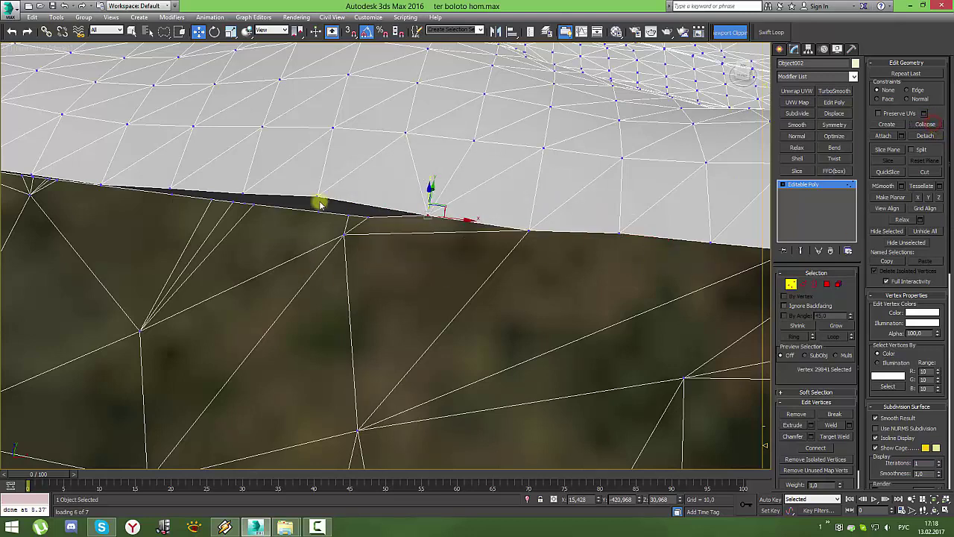
{"action": "left_click_drag", "start_coordinate": [345, 231], "coordinate": [351, 288]}
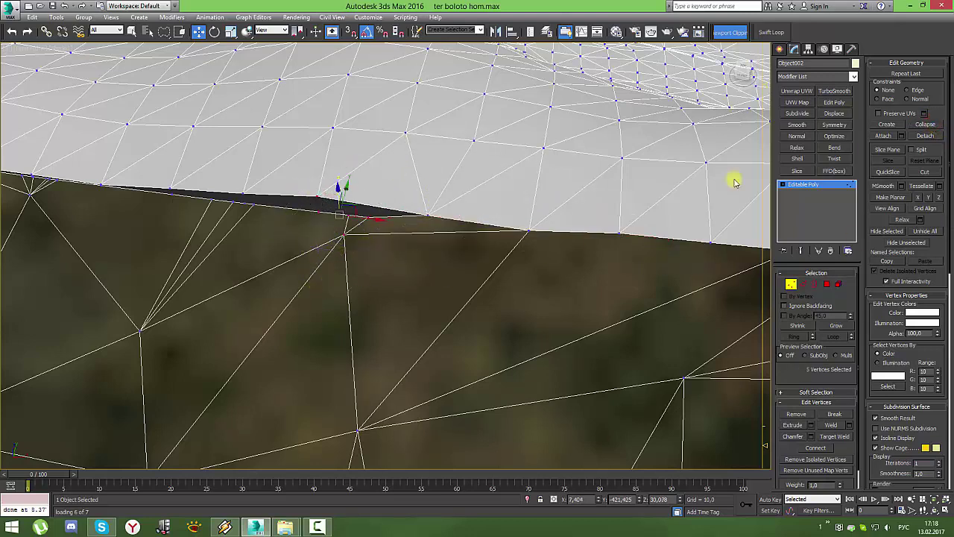
{"action": "left_click", "coordinate": [932, 124]}
- Collapse five-vertex and two-vertex groups further along the seam into single points
{"action": "mouse_move", "coordinate": [487, 174]}
{"action": "middle_mouse_down"}
{"action": "mouse_move", "coordinate": [496, 191]}
{"action": "mouse_move", "coordinate": [651, 181]}
{"action": "middle_mouse_up"}
{"action": "left_click", "coordinate": [791, 284]}
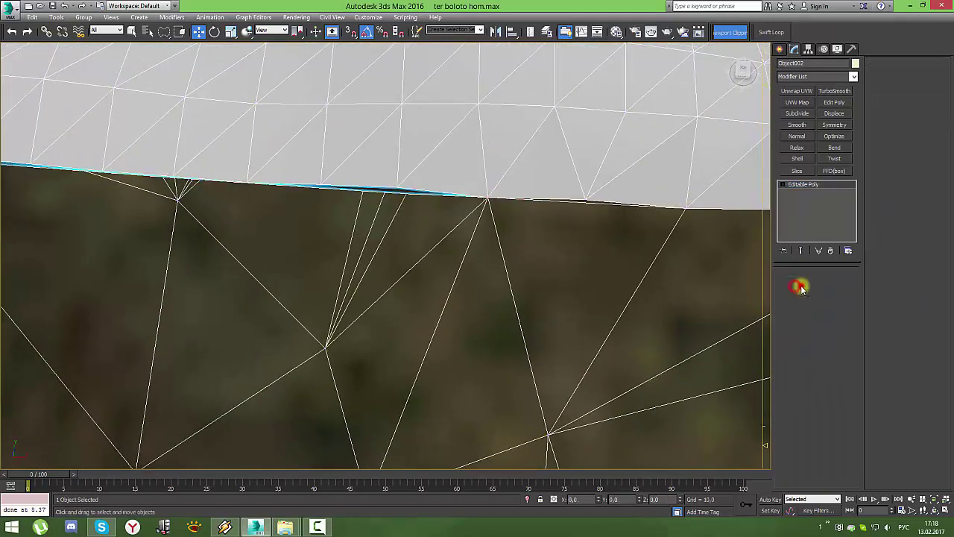
{"action": "key", "text": "2"}
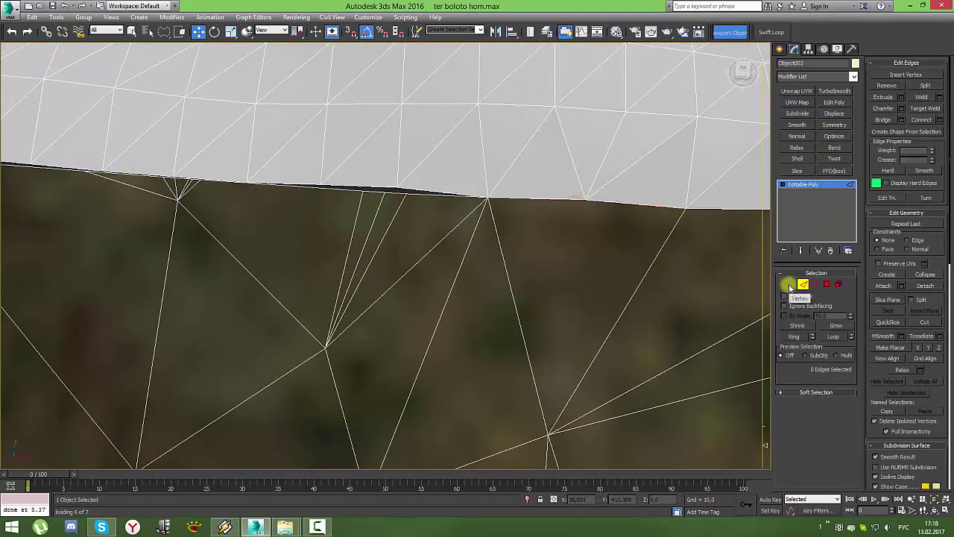
{"action": "left_click", "coordinate": [790, 285]}
{"action": "left_click_drag", "start_coordinate": [423, 167], "coordinate": [330, 220]}
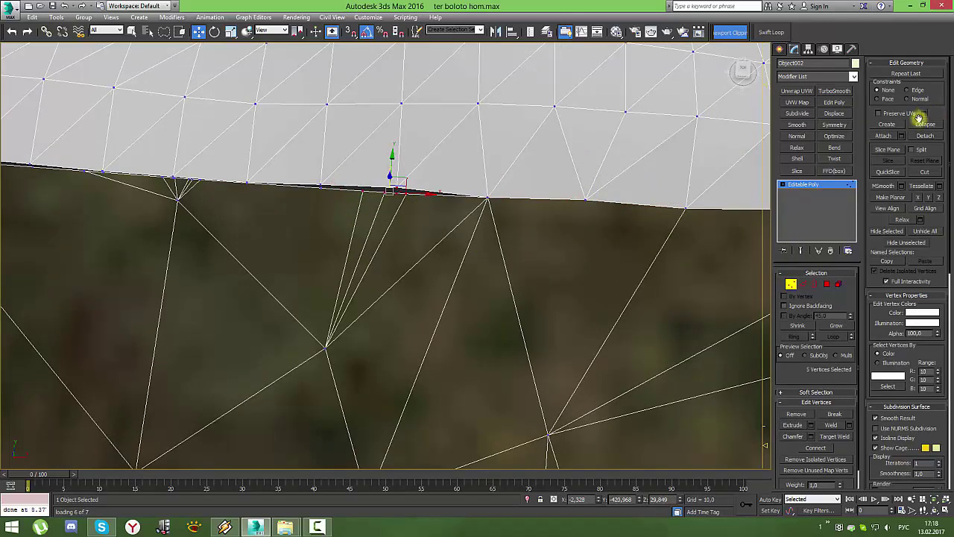
{"action": "left_click", "coordinate": [922, 124]}
{"action": "left_click", "coordinate": [333, 184]}
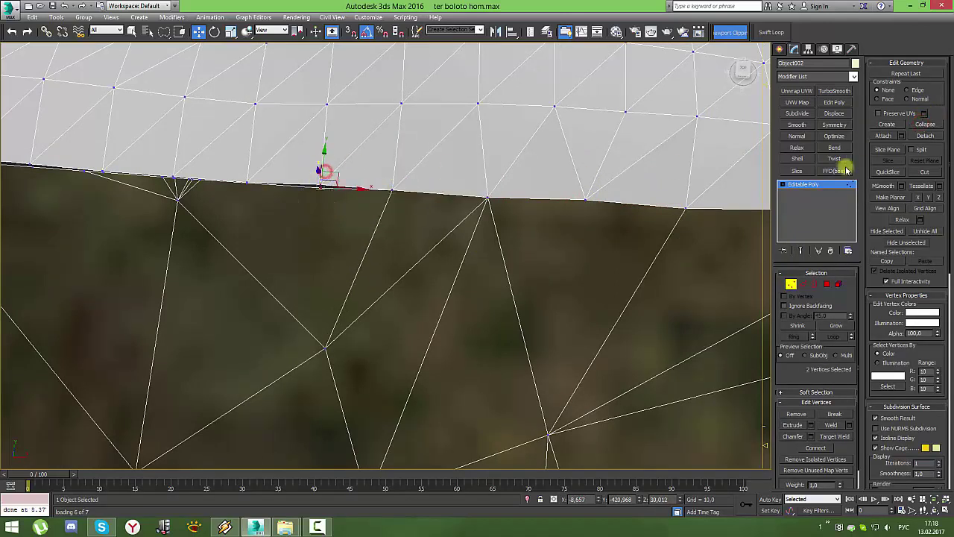
{"action": "left_click", "coordinate": [922, 124]}
- Collapse the eight-vertex edge fan and the remaining two- and five-vertex seam groups
{"action": "left_click_drag", "start_coordinate": [169, 157], "coordinate": [136, 207]}
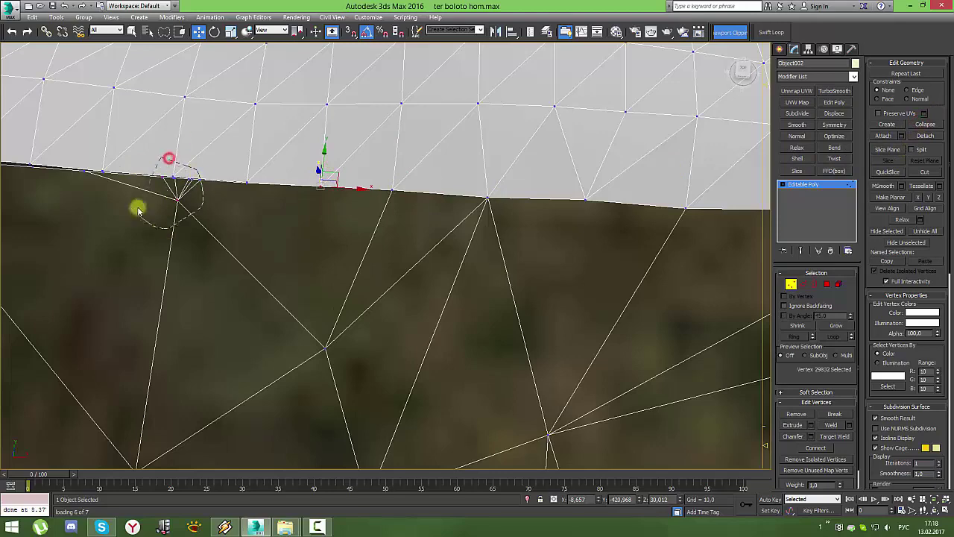
{"action": "left_click", "coordinate": [922, 125]}
{"action": "left_click_drag", "start_coordinate": [240, 173], "coordinate": [257, 190]}
{"action": "left_click", "coordinate": [927, 127]}
{"action": "middle_click_drag", "start_coordinate": [300, 176], "coordinate": [347, 181]}
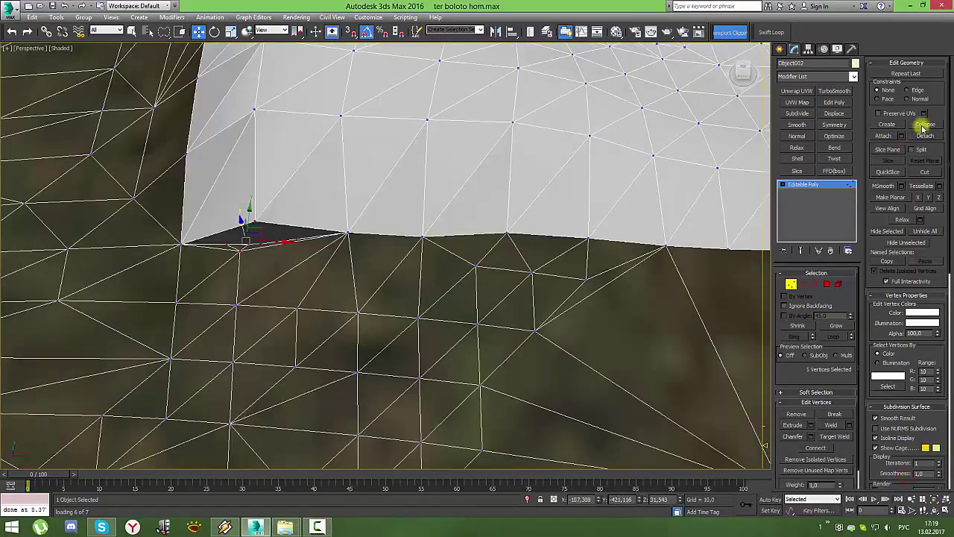
{"action": "left_click", "coordinate": [923, 127]}
{"action": "mouse_move", "coordinate": [619, 224]}
{"action": "middle_mouse_down", "text": "alt"}
{"action": "mouse_move", "coordinate": [366, 186]}
{"action": "mouse_move", "coordinate": [309, 166]}
{"action": "mouse_move", "coordinate": [392, 192]}
{"action": "middle_mouse_up", "text": "alt"}
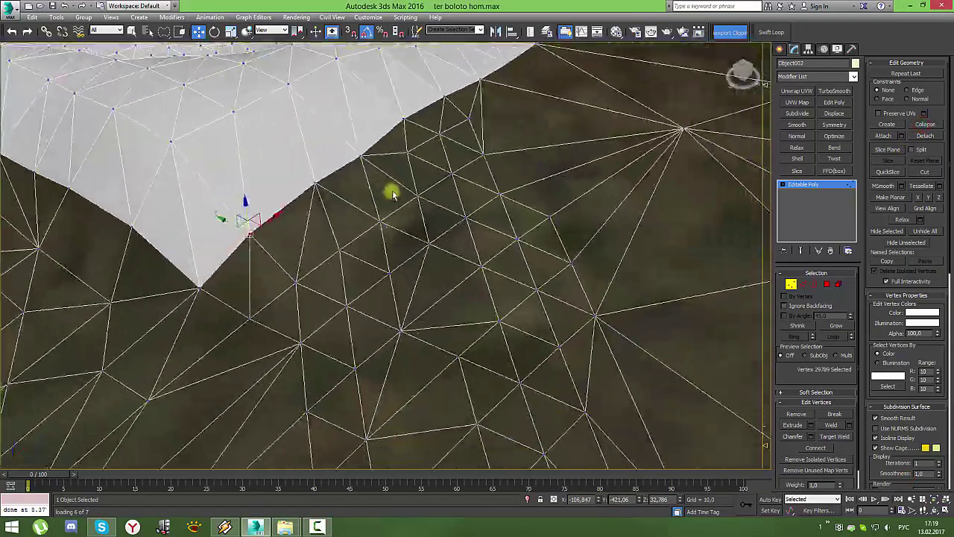
- Orbit and zoom to view the terrain mesh nearly edge-on
{"action": "scroll", "coordinate": [388, 184], "scroll_direction": "down", "scroll_amount": 5}
{"action": "scroll", "coordinate": [333, 248], "scroll_direction": "up", "scroll_amount": 2}
{"action": "mouse_move", "coordinate": [334, 248]}
{"action": "middle_mouse_down", "text": "alt"}
{"action": "mouse_move", "coordinate": [536, 251]}
{"action": "mouse_move", "coordinate": [494, 240]}
{"action": "middle_mouse_up", "text": "alt"}
{"action": "scroll", "coordinate": [539, 323], "scroll_direction": "up", "scroll_amount": 5}
{"action": "scroll", "coordinate": [528, 332], "scroll_direction": "down", "scroll_amount": 3}
{"action": "scroll", "coordinate": [528, 331], "scroll_direction": "down", "scroll_amount": 2}
{"action": "scroll", "coordinate": [482, 313], "scroll_direction": "up", "scroll_amount": 5}
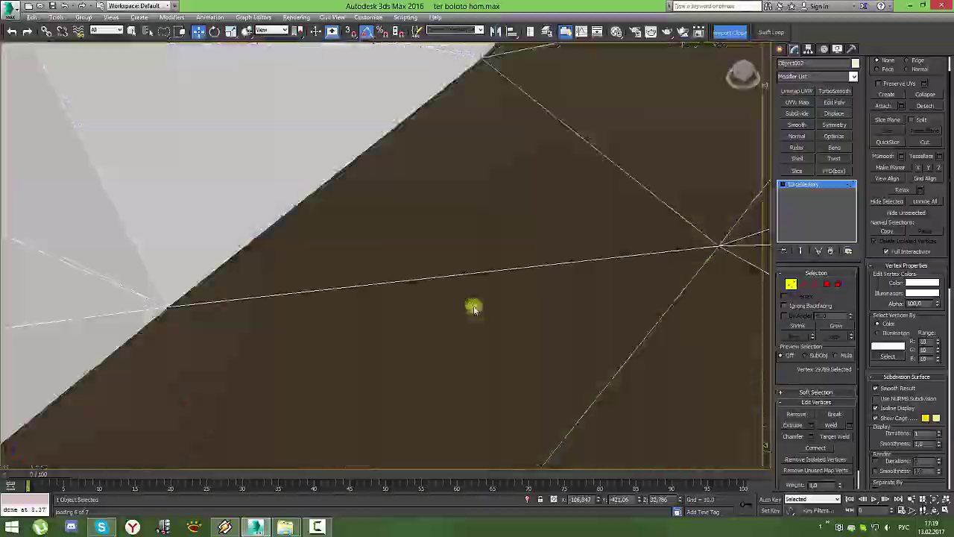
{"action": "scroll", "coordinate": [473, 305], "scroll_direction": "down", "scroll_amount": 5}
{"action": "scroll", "coordinate": [452, 299], "scroll_direction": "up", "scroll_amount": 5}
{"action": "mouse_move", "coordinate": [453, 301]}
{"action": "middle_mouse_down", "text": "alt"}
{"action": "mouse_move", "coordinate": [458, 283]}
{"action": "mouse_move", "coordinate": [525, 250]}
{"action": "mouse_move", "coordinate": [467, 280]}
{"action": "middle_mouse_up", "text": "alt"}
{"action": "scroll", "coordinate": [458, 283], "scroll_direction": "down", "scroll_amount": 5}
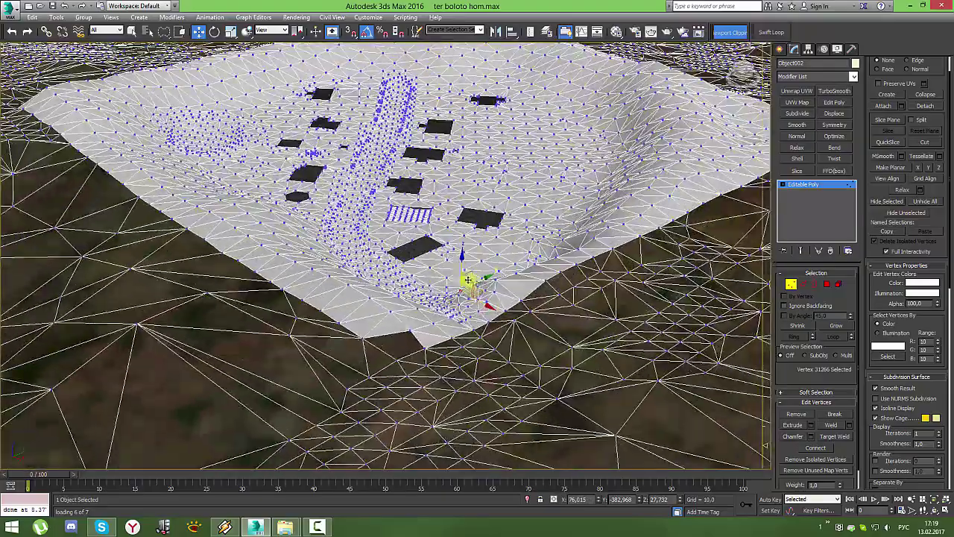
- Select all 31822 terrain vertices, weld them at the default threshold, and exit Vertex mode
{"action": "key", "text": "ctrl+a"}
{"action": "left_click", "coordinate": [848, 425]}
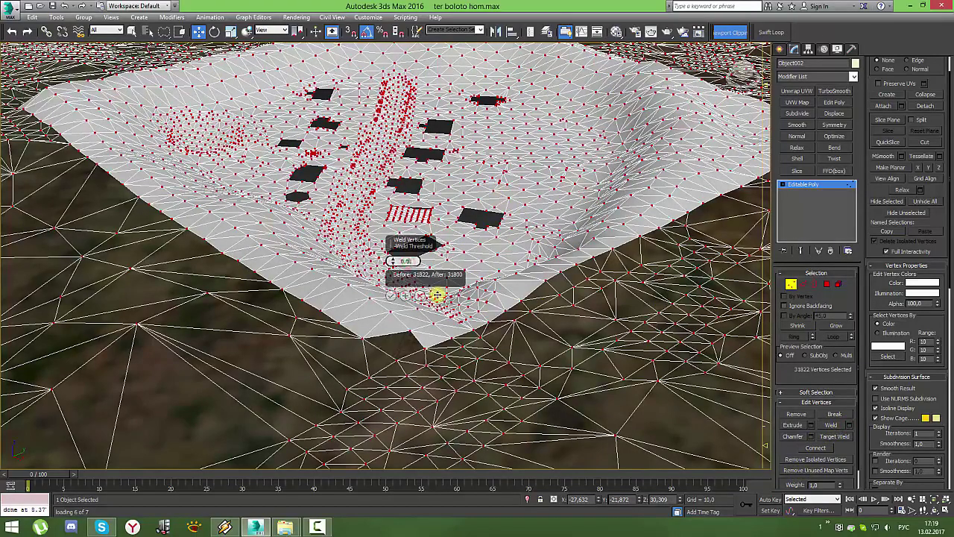
{"action": "left_click", "coordinate": [393, 295]}
{"action": "left_click", "coordinate": [791, 284]}
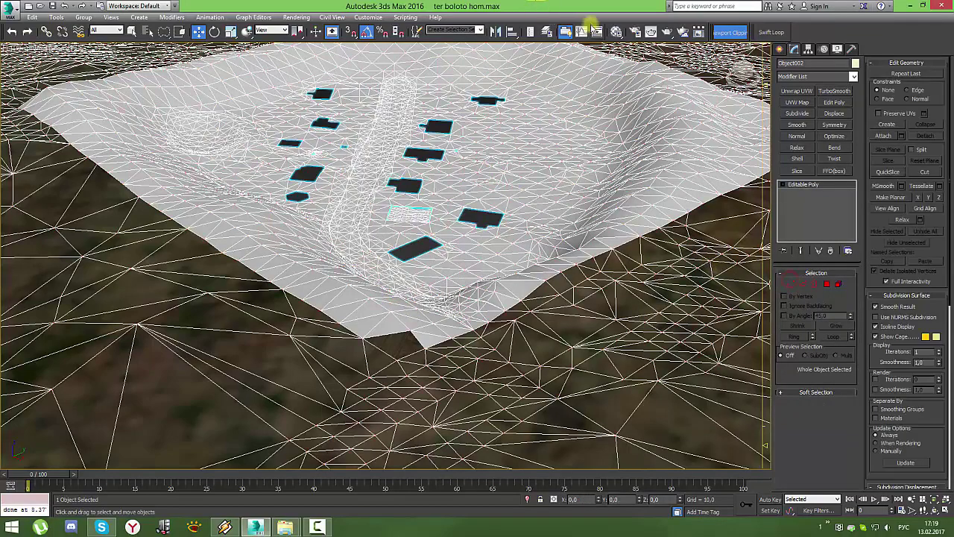
- Paint the terrain's jagged lower edge with the Relax/Soften brush at size 20, strength 1.0
{"action": "left_click", "coordinate": [565, 32]}
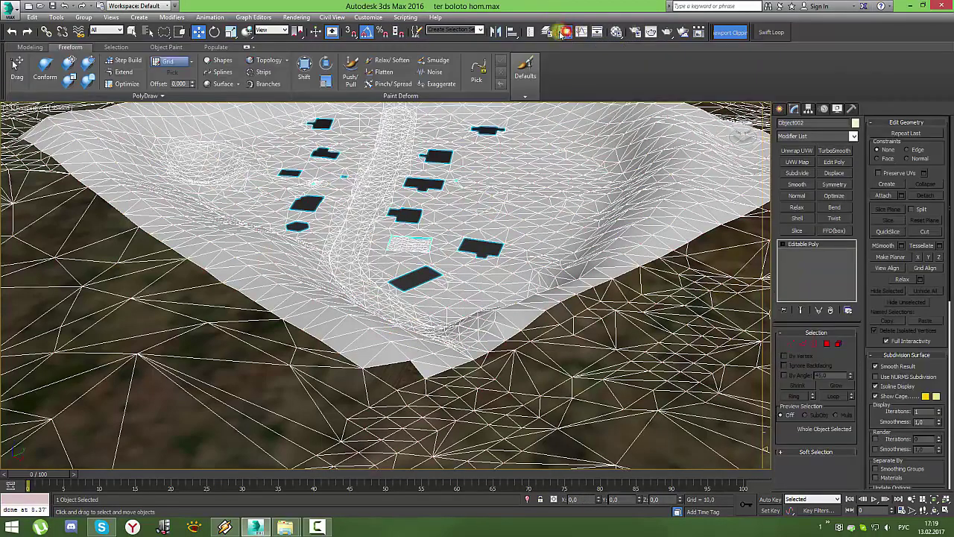
{"action": "left_click", "coordinate": [391, 60]}
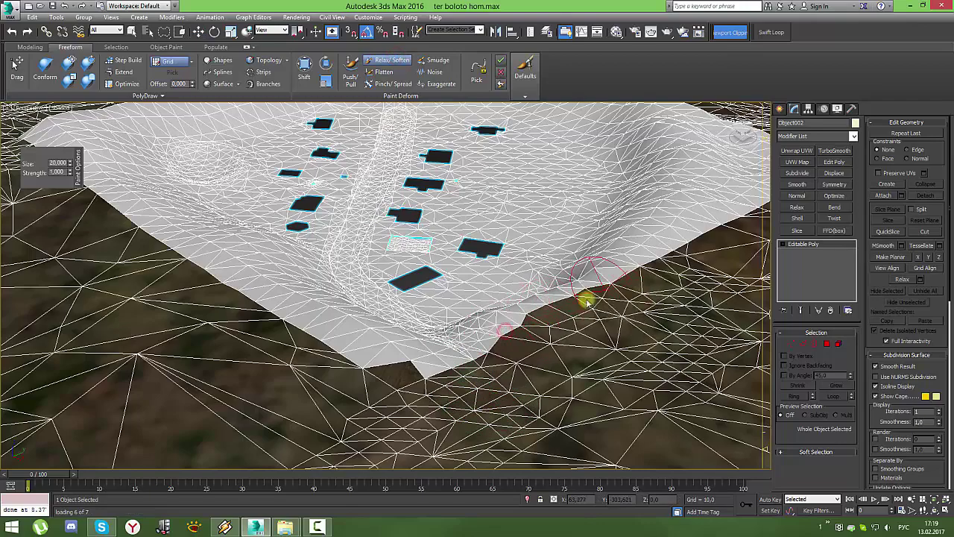
{"action": "middle_click_drag", "start_coordinate": [667, 267], "coordinate": [571, 290]}
{"action": "left_click_drag", "start_coordinate": [541, 323], "coordinate": [254, 329]}
{"action": "mouse_move", "coordinate": [254, 328]}
{"action": "middle_mouse_down", "text": "alt"}
{"action": "mouse_move", "coordinate": [239, 330]}
{"action": "mouse_move", "coordinate": [292, 341]}
{"action": "middle_mouse_up", "text": "alt"}
{"action": "mouse_move", "coordinate": [197, 295]}
{"action": "middle_mouse_down", "text": "alt"}
{"action": "mouse_move", "coordinate": [388, 315]}
{"action": "mouse_move", "coordinate": [426, 330]}
{"action": "middle_mouse_up", "text": "alt"}
{"action": "middle_click_drag", "start_coordinate": [320, 286], "coordinate": [393, 329], "text": "alt"}
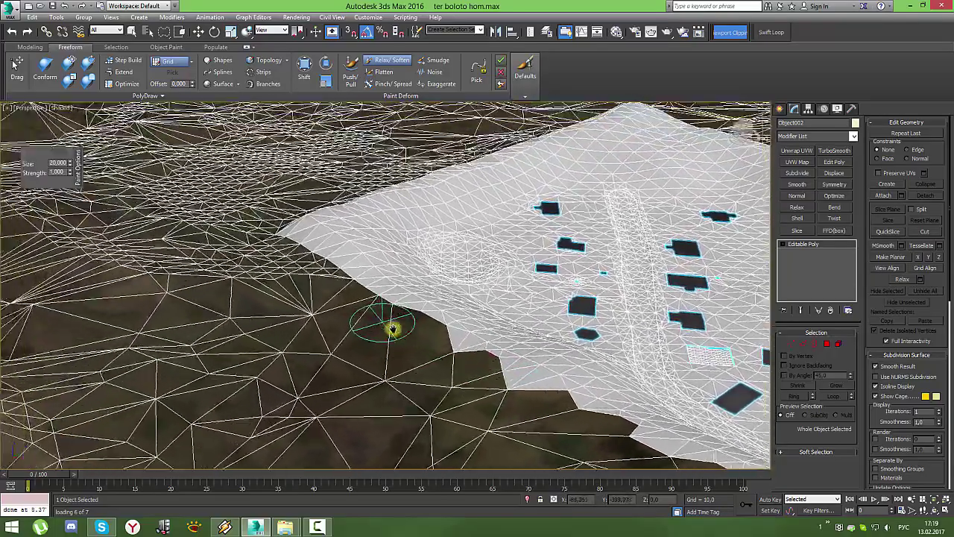
{"action": "scroll", "coordinate": [392, 327], "scroll_direction": "down", "scroll_amount": 3}
{"action": "middle_click_drag", "start_coordinate": [451, 338], "coordinate": [401, 319], "text": "alt"}
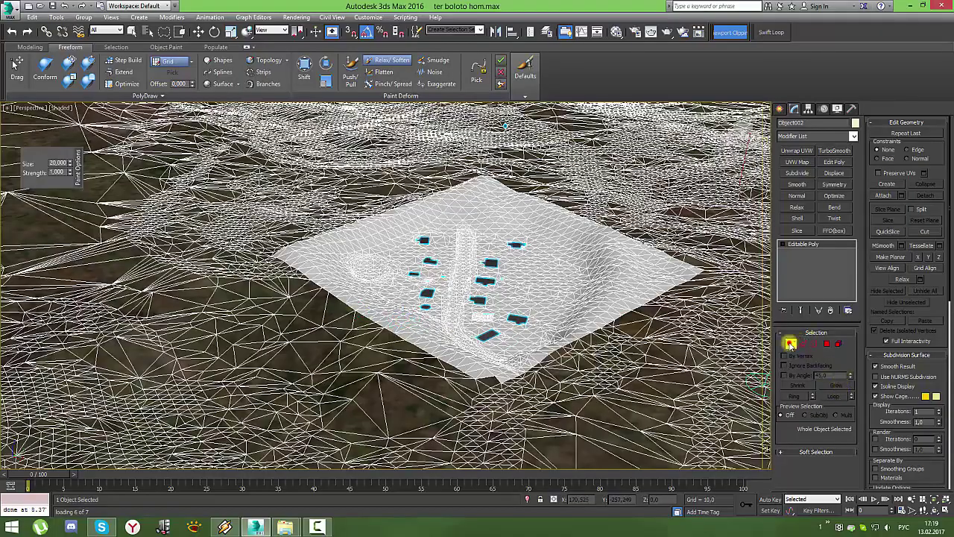
- Stop the relax brush, select a vertex patch around the village, then leave vertex editing on Object002
{"action": "left_click", "coordinate": [791, 344]}
{"action": "mouse_move", "coordinate": [522, 376]}
{"action": "middle_mouse_down", "text": "alt"}
{"action": "mouse_move", "coordinate": [543, 390]}
{"action": "mouse_move", "coordinate": [469, 247]}
{"action": "middle_mouse_up", "text": "alt"}
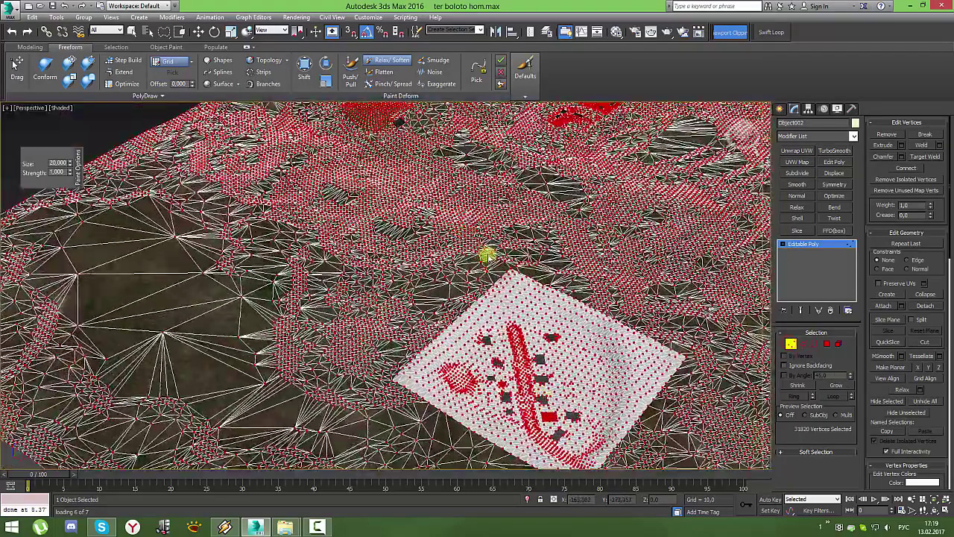
{"action": "right_click", "coordinate": [457, 273]}
{"action": "left_click", "coordinate": [463, 268]}
{"action": "left_click", "coordinate": [522, 262]}
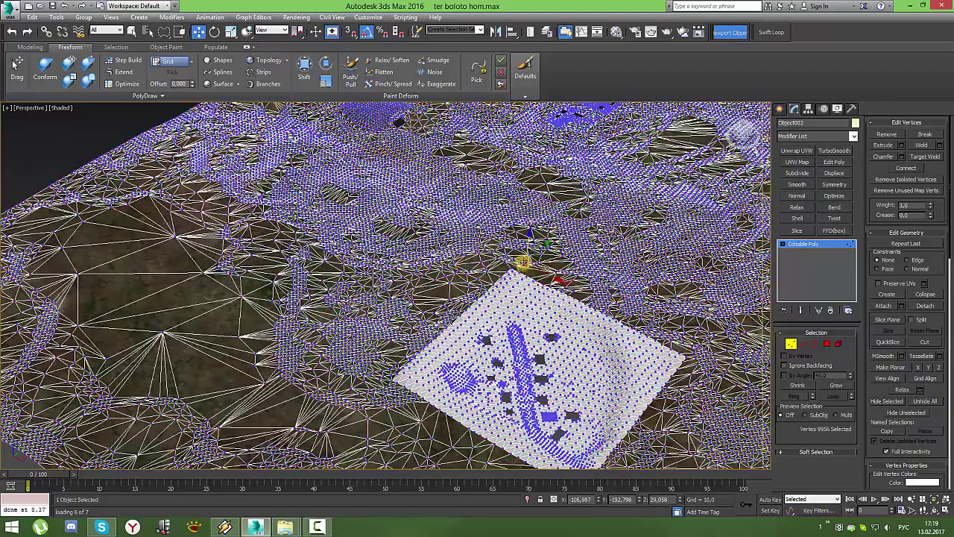
{"action": "mouse_move", "coordinate": [758, 432]}
{"action": "middle_mouse_down", "text": "alt"}
{"action": "mouse_move", "coordinate": [639, 288]}
{"action": "mouse_move", "coordinate": [634, 304]}
{"action": "middle_mouse_up", "text": "alt"}
{"action": "left_click_drag", "start_coordinate": [588, 177], "coordinate": [599, 316], "text": "alt"}
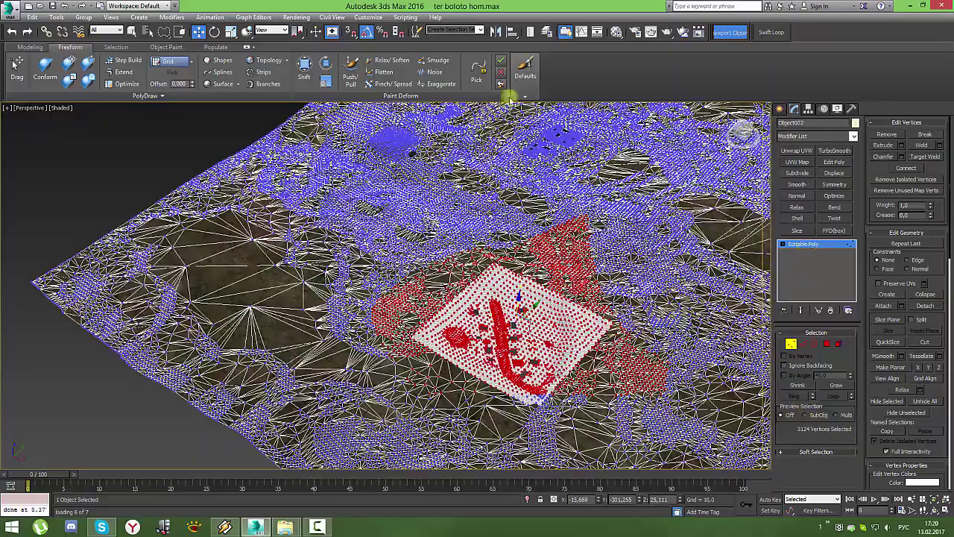
{"action": "mouse_move", "coordinate": [716, 311]}
{"action": "middle_mouse_down", "text": "alt"}
{"action": "mouse_move", "coordinate": [724, 325]}
{"action": "mouse_move", "coordinate": [699, 299]}
{"action": "mouse_move", "coordinate": [823, 361]}
{"action": "middle_mouse_up", "text": "alt"}
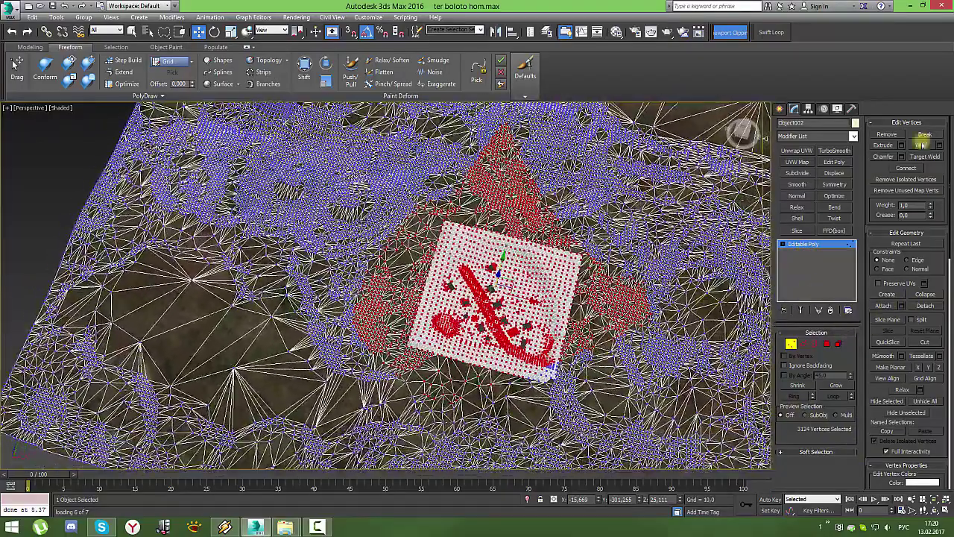
{"action": "left_click", "coordinate": [565, 32]}
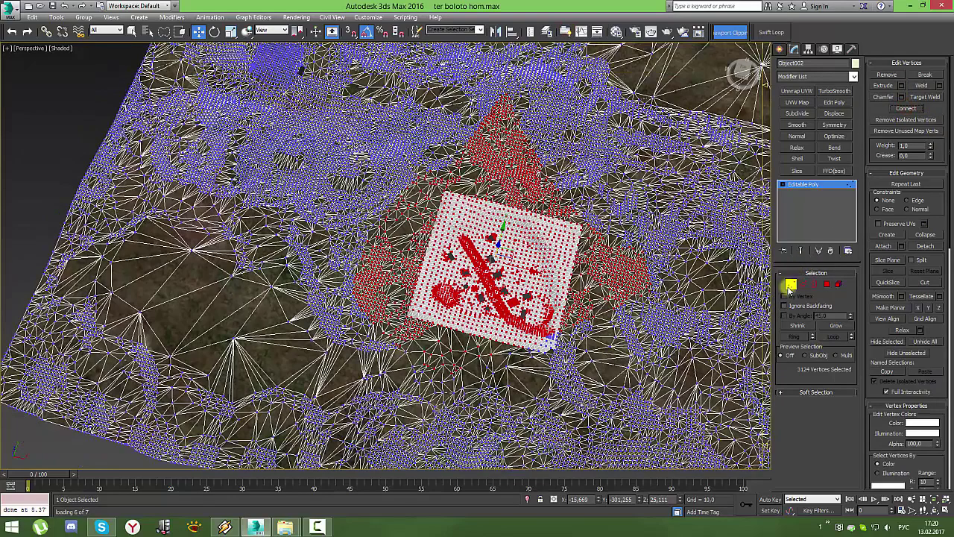
{"action": "left_click", "coordinate": [566, 32]}
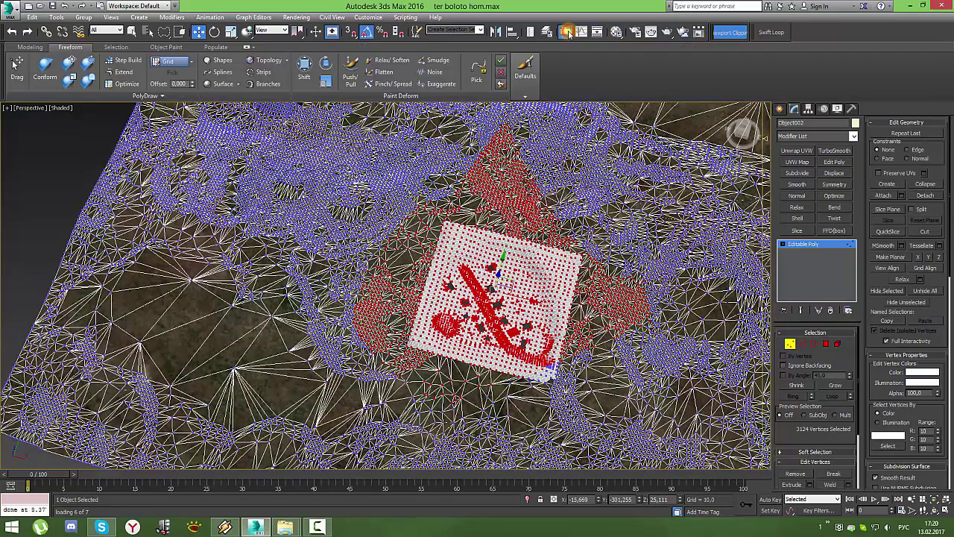
{"action": "left_click", "coordinate": [789, 344]}
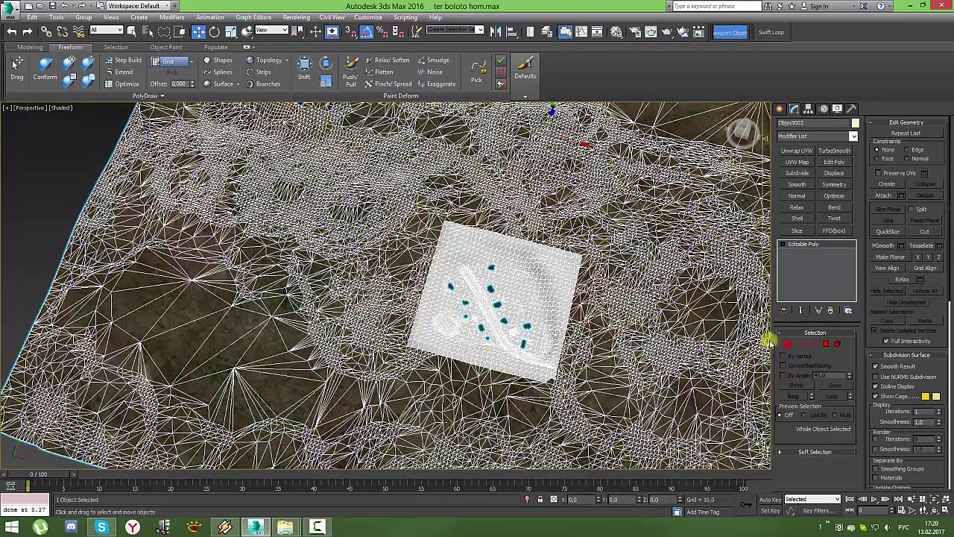
- Soften the village plane's right corner with the Relax/Soften brush
{"action": "left_click", "coordinate": [351, 75]}
{"action": "mouse_move", "coordinate": [577, 358]}
{"action": "middle_mouse_down", "text": "alt"}
{"action": "mouse_move", "coordinate": [569, 366]}
{"action": "mouse_move", "coordinate": [518, 279]}
{"action": "middle_mouse_up", "text": "alt"}
{"action": "scroll", "coordinate": [571, 364], "scroll_direction": "up", "scroll_amount": 5}
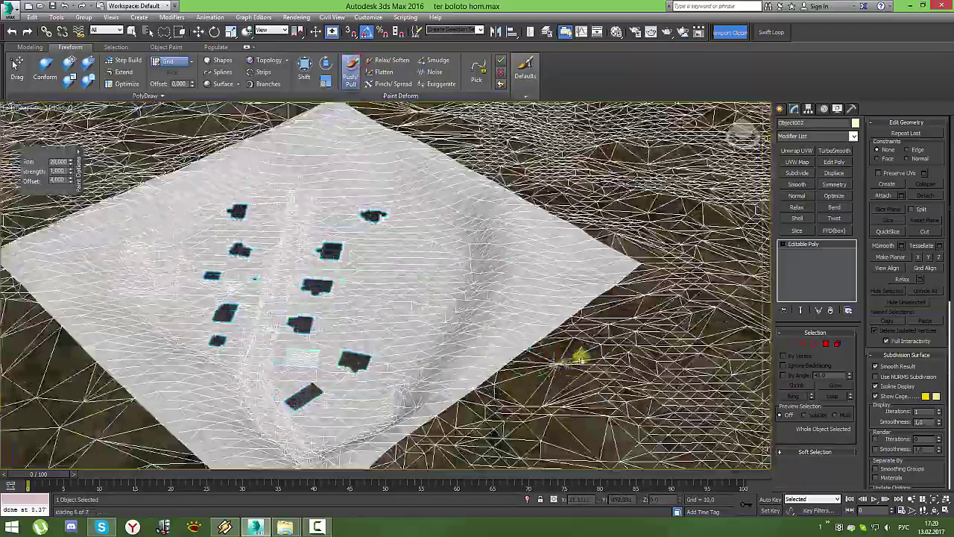
{"action": "left_click", "coordinate": [387, 60]}
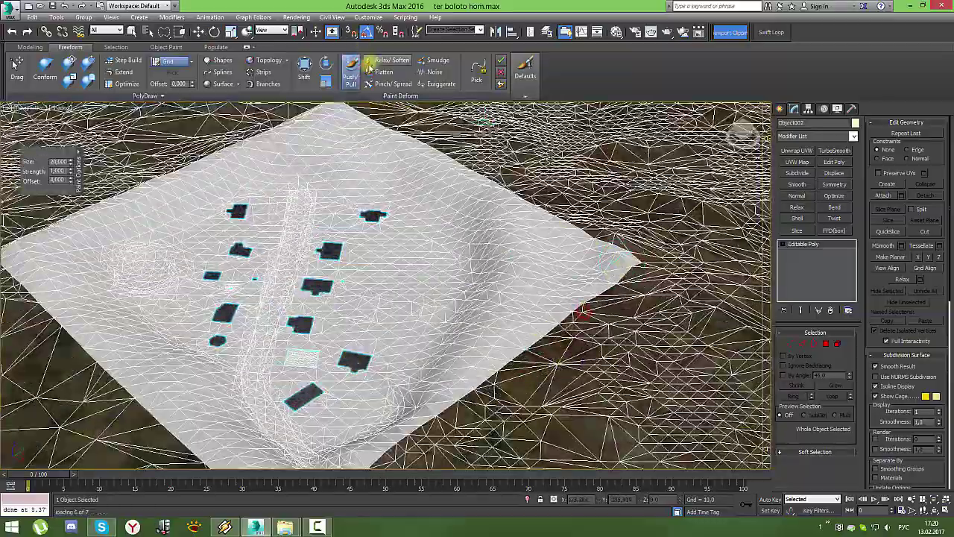
{"action": "mouse_move", "coordinate": [641, 252]}
{"action": "left_mouse_down"}
{"action": "mouse_move", "coordinate": [579, 313]}
{"action": "mouse_move", "coordinate": [593, 302]}
{"action": "mouse_move", "coordinate": [550, 211]}
{"action": "mouse_move", "coordinate": [612, 271]}
{"action": "left_mouse_up"}
- Unhide all the hidden village buildings
{"action": "right_click", "coordinate": [617, 265]}
{"action": "right_click", "coordinate": [622, 256]}
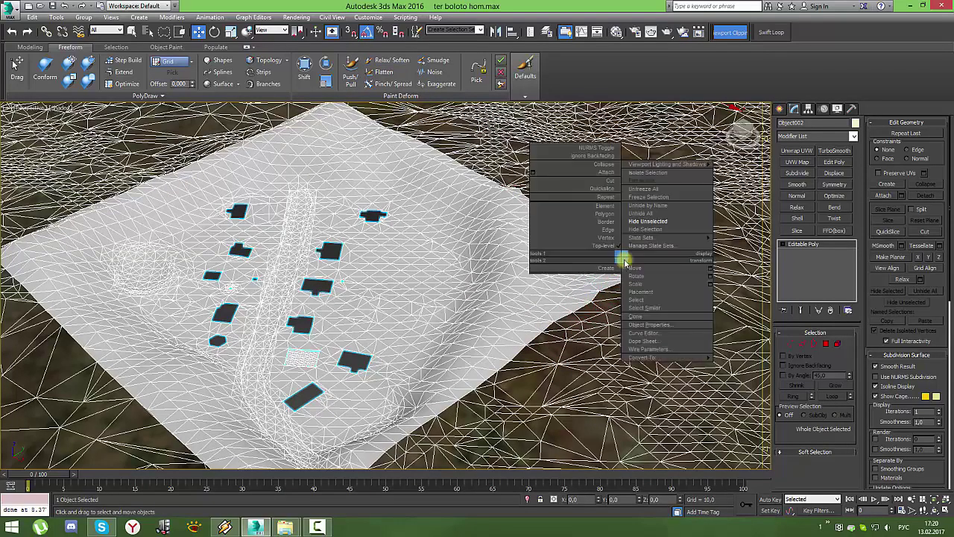
{"action": "left_click", "coordinate": [659, 210]}
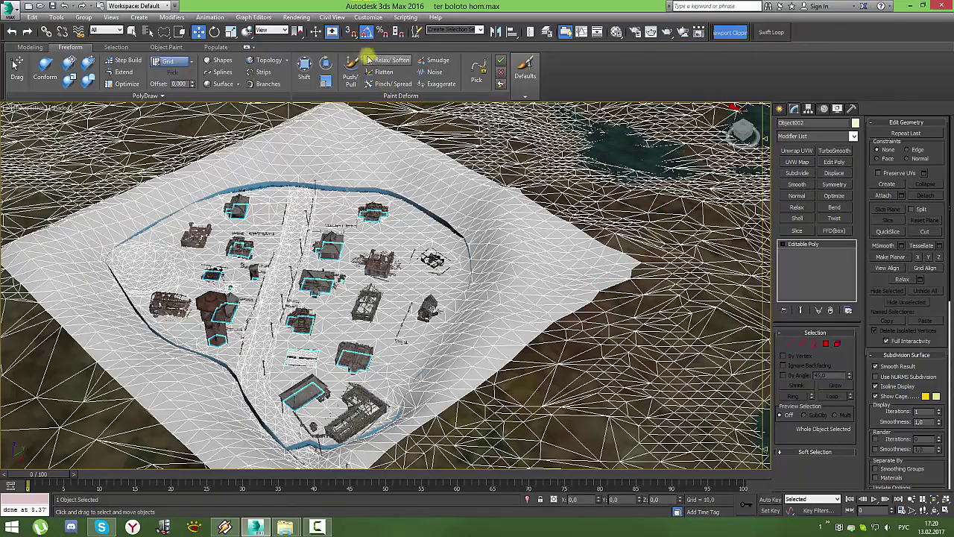
- Relax the terrain along the village plane's left edge with the Relax/Soften brush
{"action": "left_click", "coordinate": [392, 60]}
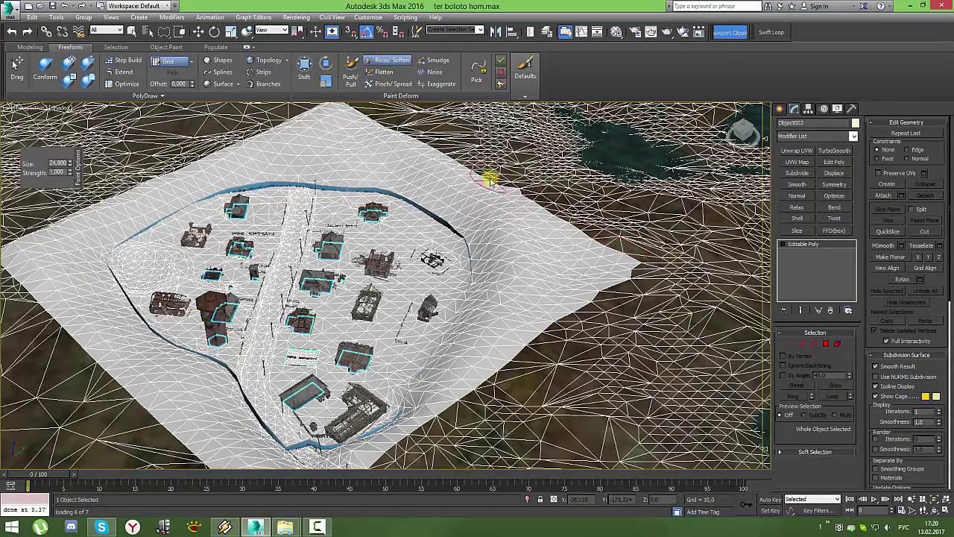
{"action": "mouse_move", "coordinate": [511, 171]}
{"action": "middle_mouse_down", "text": "alt"}
{"action": "mouse_move", "coordinate": [731, 305]}
{"action": "mouse_move", "coordinate": [600, 191]}
{"action": "middle_mouse_up", "text": "alt"}
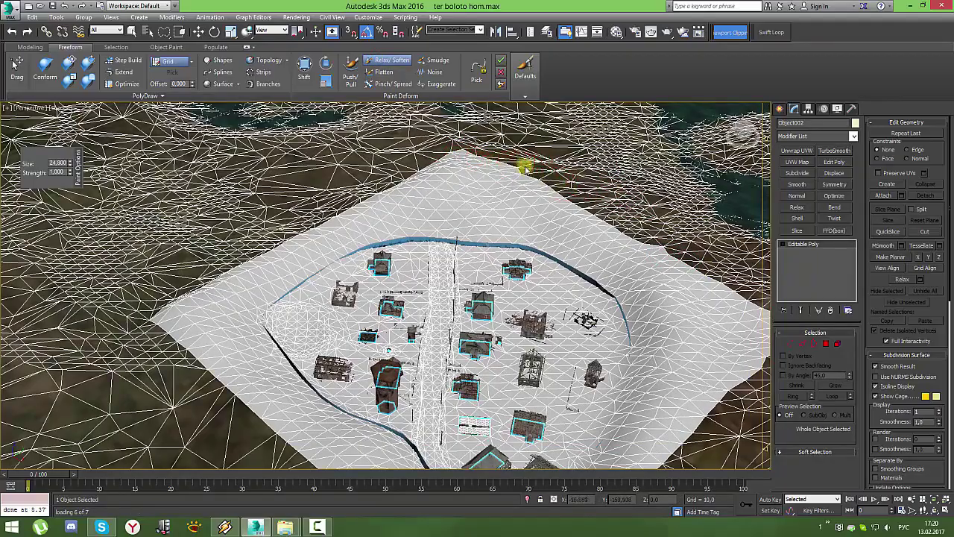
{"action": "scroll", "coordinate": [375, 230], "scroll_direction": "up", "scroll_amount": 1}
{"action": "scroll", "coordinate": [575, 298], "scroll_direction": "up", "scroll_amount": 3}
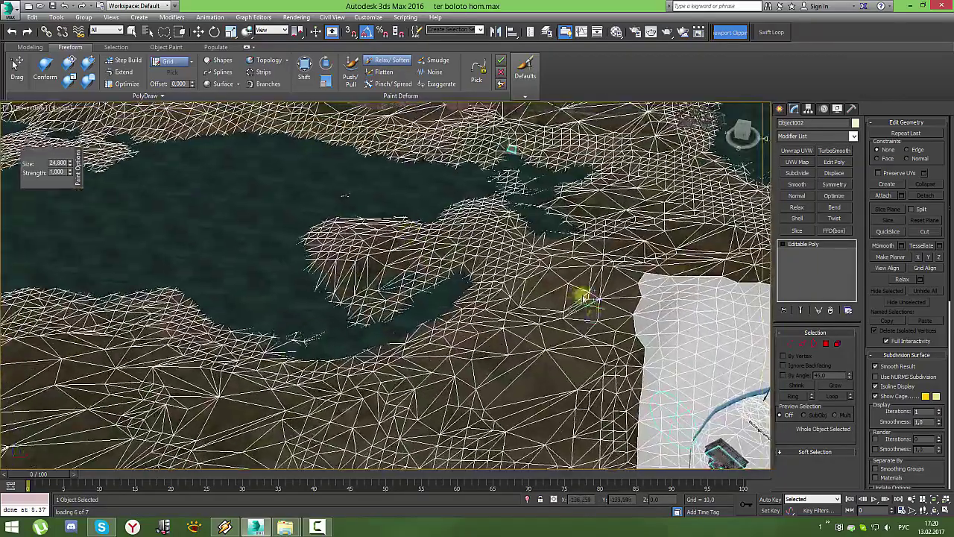
{"action": "scroll", "coordinate": [589, 260], "scroll_direction": "up", "scroll_amount": 1}
{"action": "middle_click_drag", "start_coordinate": [594, 361], "coordinate": [519, 271]}
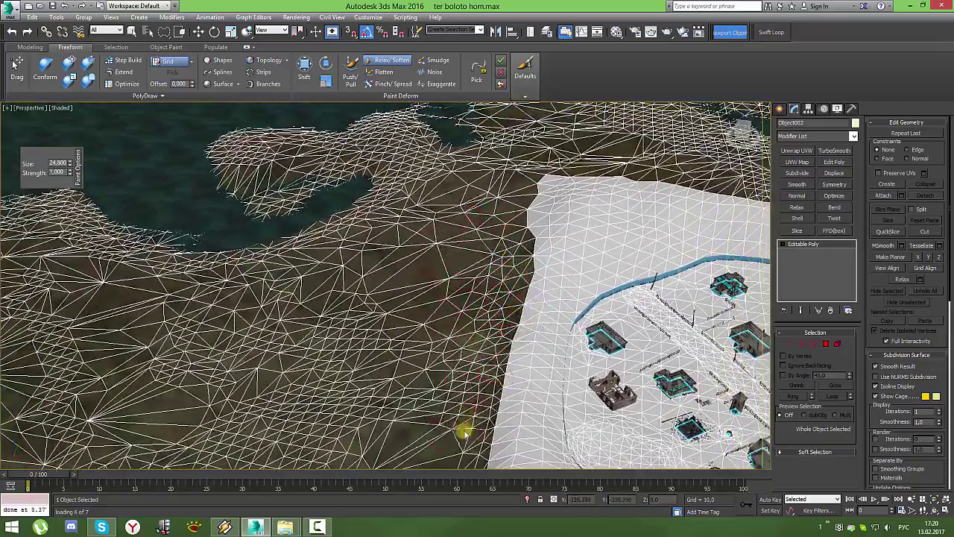
{"action": "mouse_move", "coordinate": [483, 383]}
{"action": "middle_mouse_down", "text": "alt"}
{"action": "mouse_move", "coordinate": [447, 294]}
{"action": "mouse_move", "coordinate": [483, 190]}
{"action": "middle_mouse_up", "text": "alt"}
{"action": "mouse_move", "coordinate": [482, 191]}
{"action": "left_mouse_down"}
{"action": "mouse_move", "coordinate": [426, 260]}
{"action": "mouse_move", "coordinate": [390, 258]}
{"action": "mouse_move", "coordinate": [377, 279]}
{"action": "mouse_move", "coordinate": [433, 253]}
{"action": "mouse_move", "coordinate": [550, 309]}
{"action": "mouse_move", "coordinate": [469, 281]}
{"action": "mouse_move", "coordinate": [688, 335]}
{"action": "mouse_move", "coordinate": [666, 343]}
{"action": "mouse_move", "coordinate": [400, 323]}
{"action": "mouse_move", "coordinate": [449, 386]}
{"action": "mouse_move", "coordinate": [497, 296]}
{"action": "mouse_move", "coordinate": [454, 339]}
{"action": "left_mouse_up"}
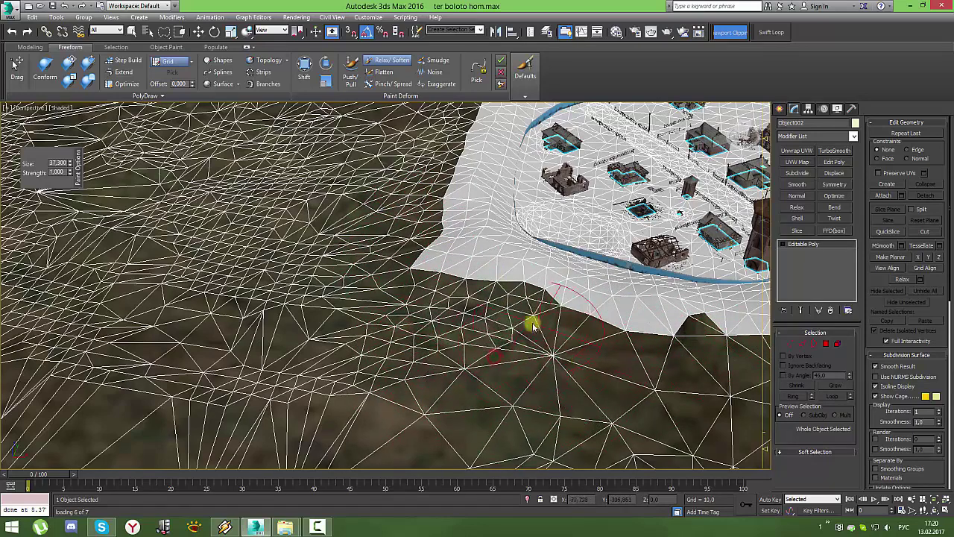
- Smooth the ground below the white plane and beside the blue channel at size 10.980, strength 0.110
{"action": "mouse_move", "coordinate": [494, 303]}
{"action": "middle_mouse_down", "text": "alt"}
{"action": "mouse_move", "coordinate": [466, 328]}
{"action": "mouse_move", "coordinate": [422, 322]}
{"action": "middle_mouse_up", "text": "alt"}
{"action": "mouse_move", "coordinate": [422, 322]}
{"action": "left_mouse_down"}
{"action": "mouse_move", "coordinate": [703, 351]}
{"action": "mouse_move", "coordinate": [511, 366]}
{"action": "left_mouse_up"}
{"action": "mouse_move", "coordinate": [511, 366]}
{"action": "middle_mouse_down", "text": "alt"}
{"action": "mouse_move", "coordinate": [481, 372]}
{"action": "mouse_move", "coordinate": [591, 378]}
{"action": "middle_mouse_up", "text": "alt"}
{"action": "mouse_move", "coordinate": [591, 378]}
{"action": "left_mouse_down"}
{"action": "mouse_move", "coordinate": [326, 420]}
{"action": "mouse_move", "coordinate": [605, 362]}
{"action": "mouse_move", "coordinate": [637, 340]}
{"action": "mouse_move", "coordinate": [664, 287]}
{"action": "mouse_move", "coordinate": [644, 213]}
{"action": "mouse_move", "coordinate": [590, 336]}
{"action": "left_mouse_up"}
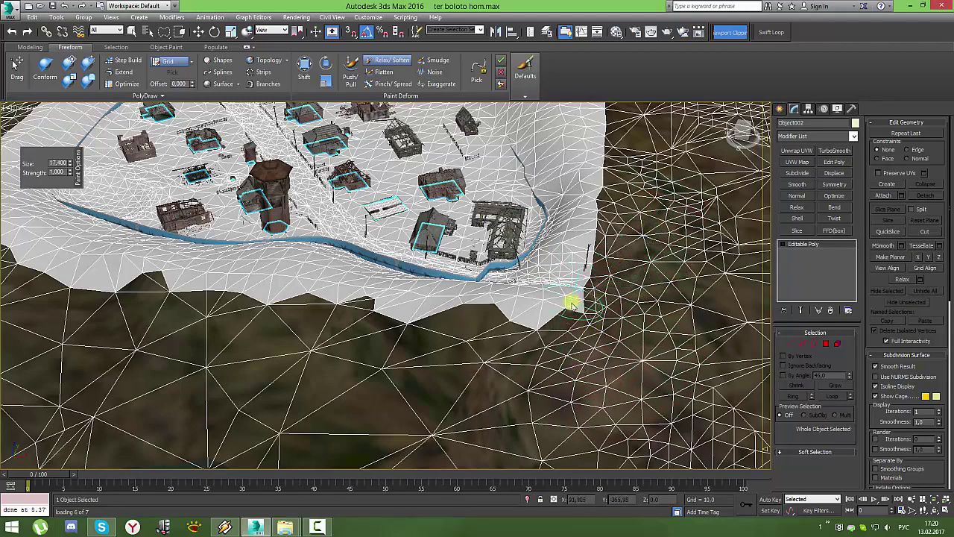
{"action": "scroll", "coordinate": [571, 300], "scroll_direction": "up", "scroll_amount": 5}
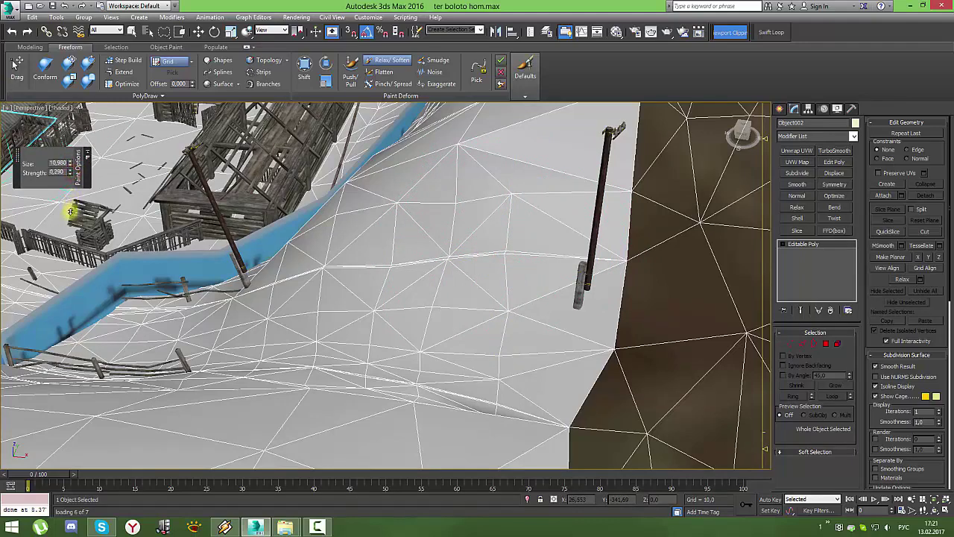
{"action": "mouse_move", "coordinate": [427, 265]}
{"action": "left_mouse_down"}
{"action": "mouse_move", "coordinate": [411, 264]}
{"action": "mouse_move", "coordinate": [497, 239]}
{"action": "mouse_move", "coordinate": [443, 375]}
{"action": "mouse_move", "coordinate": [242, 378]}
{"action": "mouse_move", "coordinate": [213, 358]}
{"action": "mouse_move", "coordinate": [132, 368]}
{"action": "mouse_move", "coordinate": [106, 313]}
{"action": "mouse_move", "coordinate": [207, 321]}
{"action": "left_mouse_up"}
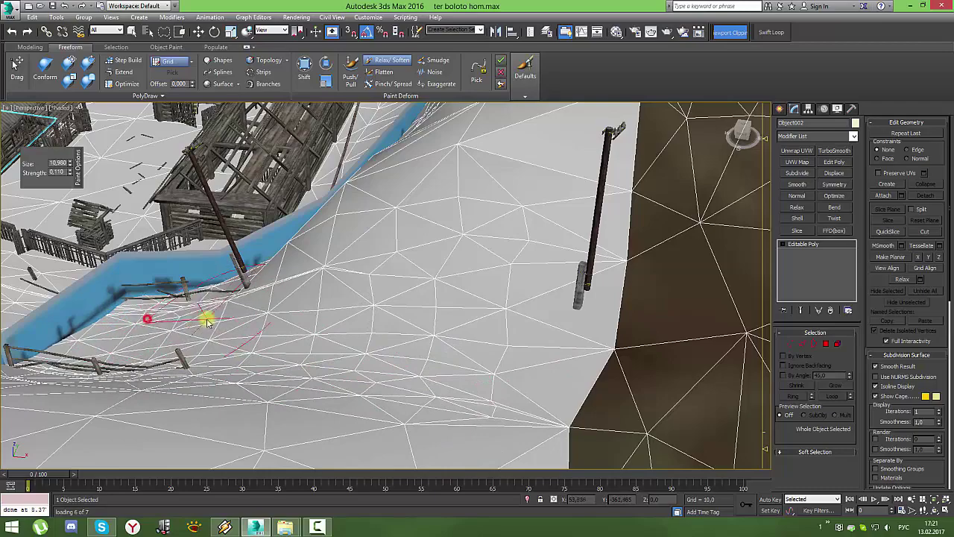
{"action": "mouse_move", "coordinate": [208, 321]}
{"action": "middle_mouse_down", "text": "alt"}
{"action": "mouse_move", "coordinate": [202, 341]}
{"action": "mouse_move", "coordinate": [261, 325]}
{"action": "middle_mouse_up", "text": "alt"}
- Hide the building and fence models with Hide Unselected
{"action": "key", "text": "w"}
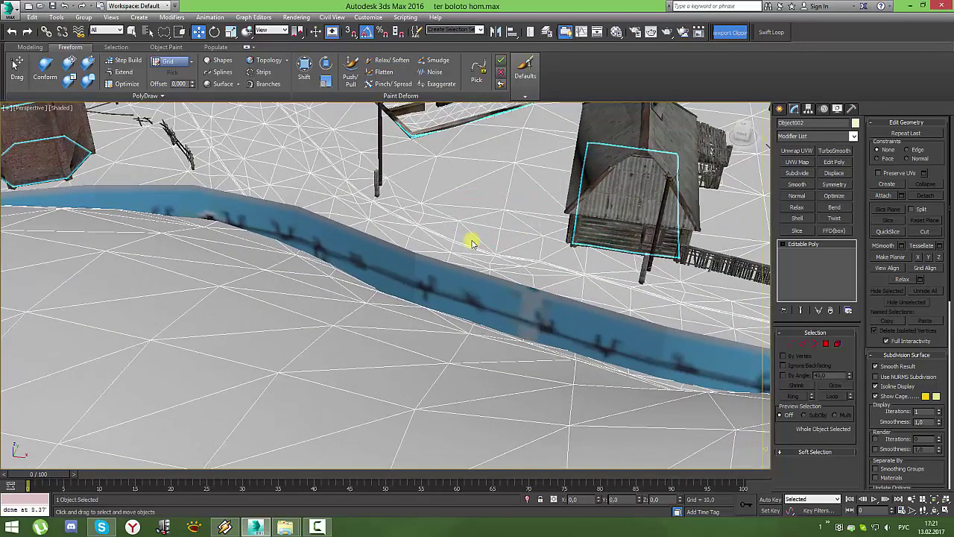
{"action": "right_click", "coordinate": [471, 243]}
{"action": "left_click", "coordinate": [505, 199]}
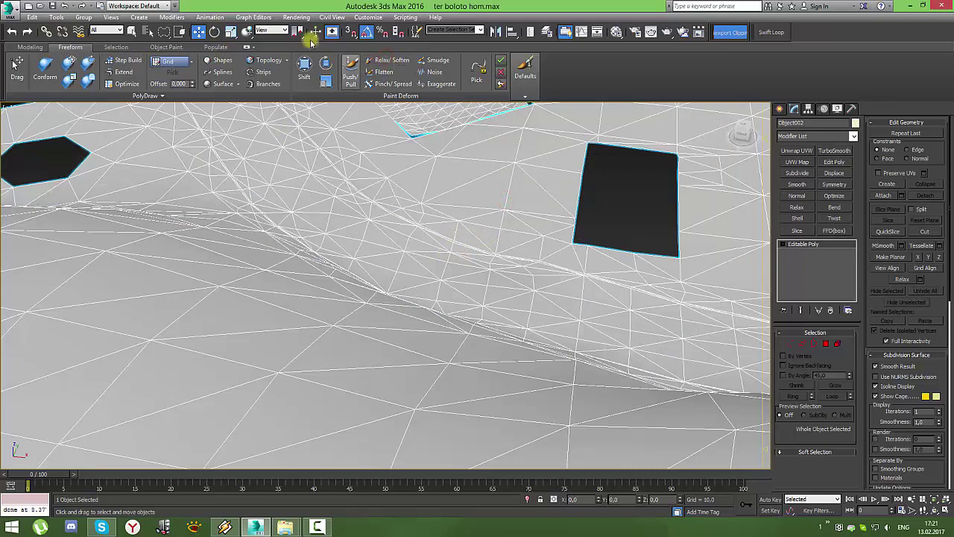
- Relax the village ground along the lower band and between the building footprints
{"action": "left_click", "coordinate": [376, 64]}
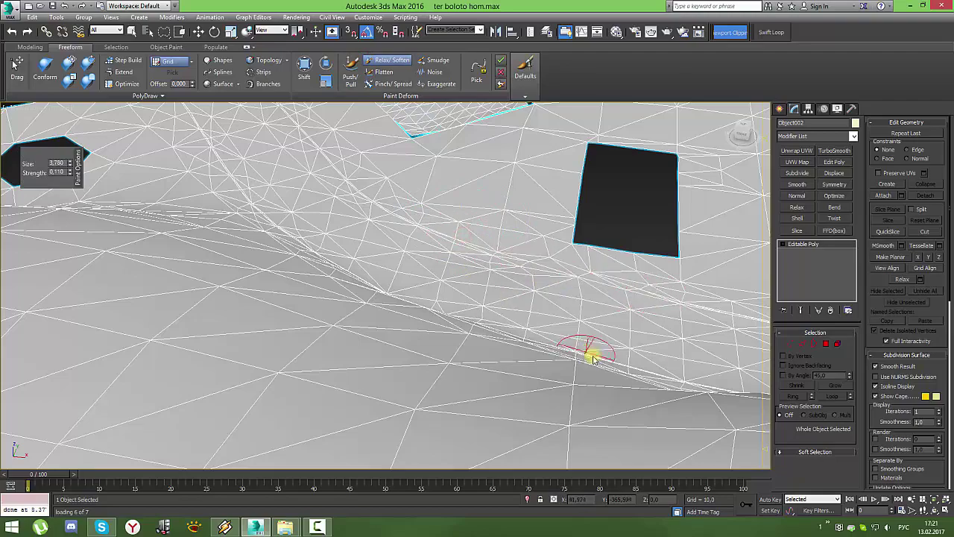
{"action": "mouse_move", "coordinate": [722, 386]}
{"action": "middle_mouse_down", "text": "alt"}
{"action": "mouse_move", "coordinate": [582, 373]}
{"action": "mouse_move", "coordinate": [588, 388]}
{"action": "mouse_move", "coordinate": [483, 315]}
{"action": "middle_mouse_up", "text": "alt"}
{"action": "mouse_move", "coordinate": [496, 313]}
{"action": "left_mouse_down"}
{"action": "mouse_move", "coordinate": [411, 378]}
{"action": "mouse_move", "coordinate": [251, 362]}
{"action": "mouse_move", "coordinate": [428, 368]}
{"action": "mouse_move", "coordinate": [330, 365]}
{"action": "left_mouse_up"}
{"action": "mouse_move", "coordinate": [331, 365]}
{"action": "middle_mouse_down", "text": "alt"}
{"action": "mouse_move", "coordinate": [396, 356]}
{"action": "mouse_move", "coordinate": [552, 260]}
{"action": "mouse_move", "coordinate": [538, 304]}
{"action": "middle_mouse_up", "text": "alt"}
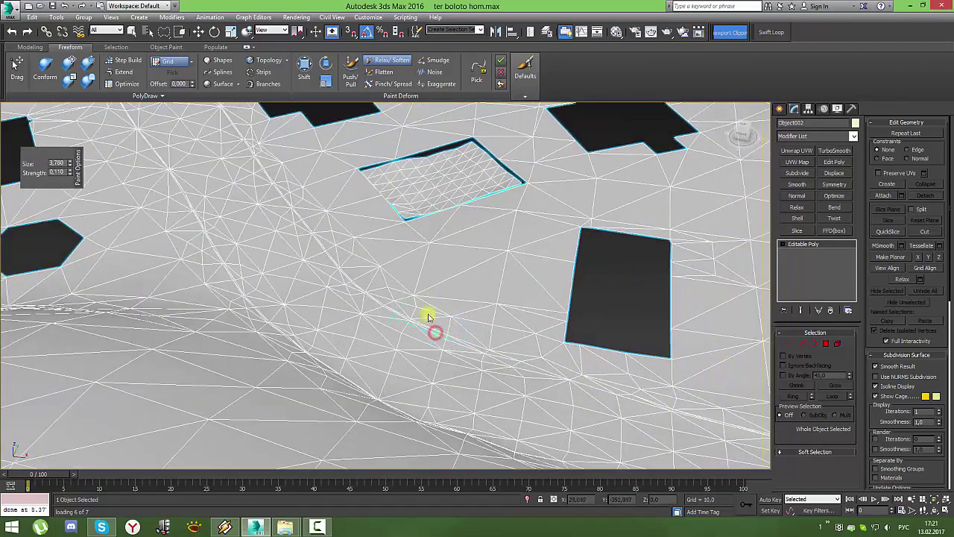
{"action": "mouse_move", "coordinate": [266, 244]}
{"action": "left_mouse_down"}
{"action": "mouse_move", "coordinate": [301, 213]}
{"action": "mouse_move", "coordinate": [458, 358]}
{"action": "mouse_move", "coordinate": [222, 269]}
{"action": "mouse_move", "coordinate": [202, 213]}
{"action": "mouse_move", "coordinate": [185, 209]}
{"action": "left_mouse_up"}
{"action": "mouse_move", "coordinate": [186, 209]}
{"action": "middle_mouse_down", "text": "alt"}
{"action": "mouse_move", "coordinate": [241, 279]}
{"action": "mouse_move", "coordinate": [501, 366]}
{"action": "middle_mouse_up", "text": "alt"}
{"action": "mouse_move", "coordinate": [501, 365]}
{"action": "left_mouse_down"}
{"action": "mouse_move", "coordinate": [401, 300]}
{"action": "mouse_move", "coordinate": [336, 222]}
{"action": "mouse_move", "coordinate": [293, 252]}
{"action": "mouse_move", "coordinate": [324, 308]}
{"action": "mouse_move", "coordinate": [273, 241]}
{"action": "left_mouse_up"}
{"action": "mouse_move", "coordinate": [273, 241]}
{"action": "middle_mouse_down", "text": "alt"}
{"action": "mouse_move", "coordinate": [310, 316]}
{"action": "mouse_move", "coordinate": [394, 409]}
{"action": "mouse_move", "coordinate": [375, 366]}
{"action": "mouse_move", "coordinate": [375, 400]}
{"action": "middle_mouse_up", "text": "alt"}
{"action": "mouse_move", "coordinate": [375, 401]}
{"action": "left_mouse_down"}
{"action": "mouse_move", "coordinate": [337, 340]}
{"action": "mouse_move", "coordinate": [211, 197]}
{"action": "mouse_move", "coordinate": [241, 184]}
{"action": "left_mouse_up"}
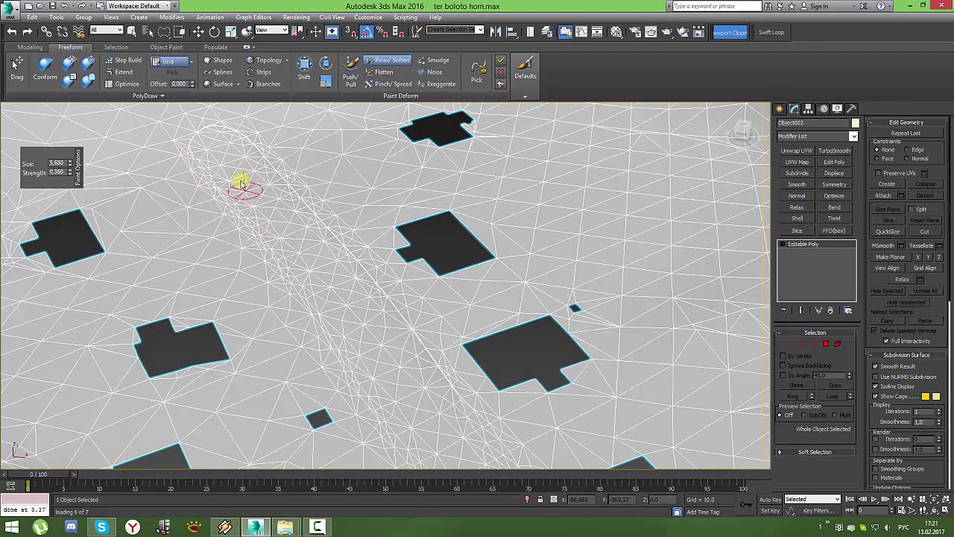
- Soften the dense road strip with the Relax/Soften brush at strength 0.360
{"action": "mouse_move", "coordinate": [222, 136]}
{"action": "left_mouse_down"}
{"action": "mouse_move", "coordinate": [290, 183]}
{"action": "mouse_move", "coordinate": [510, 452]}
{"action": "mouse_move", "coordinate": [449, 351]}
{"action": "mouse_move", "coordinate": [246, 164]}
{"action": "left_mouse_up"}
{"action": "mouse_move", "coordinate": [245, 209]}
{"action": "left_mouse_down"}
{"action": "mouse_move", "coordinate": [384, 383]}
{"action": "mouse_move", "coordinate": [330, 336]}
{"action": "mouse_move", "coordinate": [348, 378]}
{"action": "mouse_move", "coordinate": [373, 396]}
{"action": "left_mouse_up"}
{"action": "scroll", "coordinate": [347, 286], "scroll_direction": "down", "scroll_amount": 5}
{"action": "mouse_move", "coordinate": [426, 305]}
{"action": "middle_mouse_down", "text": "alt"}
{"action": "mouse_move", "coordinate": [358, 413]}
{"action": "mouse_move", "coordinate": [563, 207]}
{"action": "middle_mouse_up", "text": "alt"}
{"action": "scroll", "coordinate": [561, 211], "scroll_direction": "up", "scroll_amount": 3}
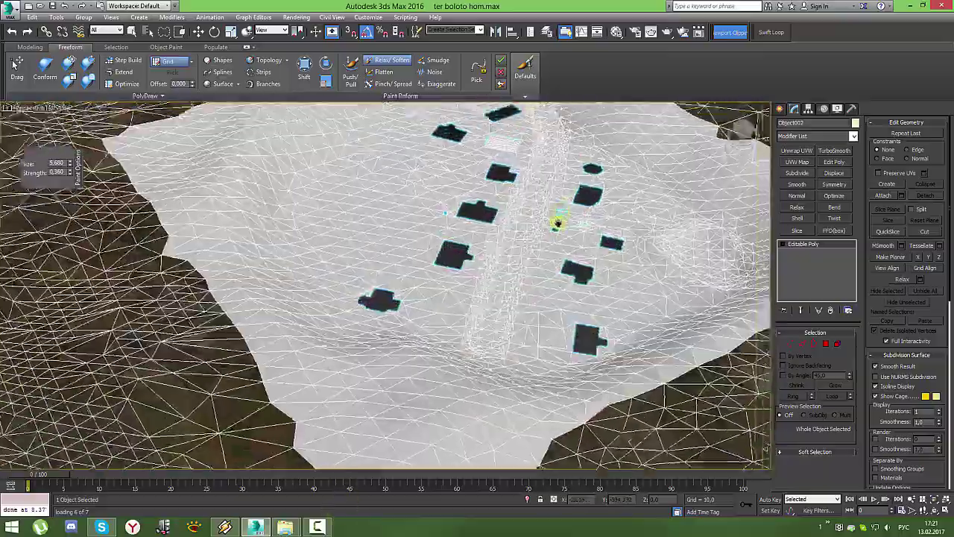
{"action": "scroll", "coordinate": [558, 214], "scroll_direction": "up", "scroll_amount": 3}
{"action": "scroll", "coordinate": [547, 255], "scroll_direction": "up", "scroll_amount": 3}
{"action": "scroll", "coordinate": [468, 209], "scroll_direction": "up", "scroll_amount": 1}
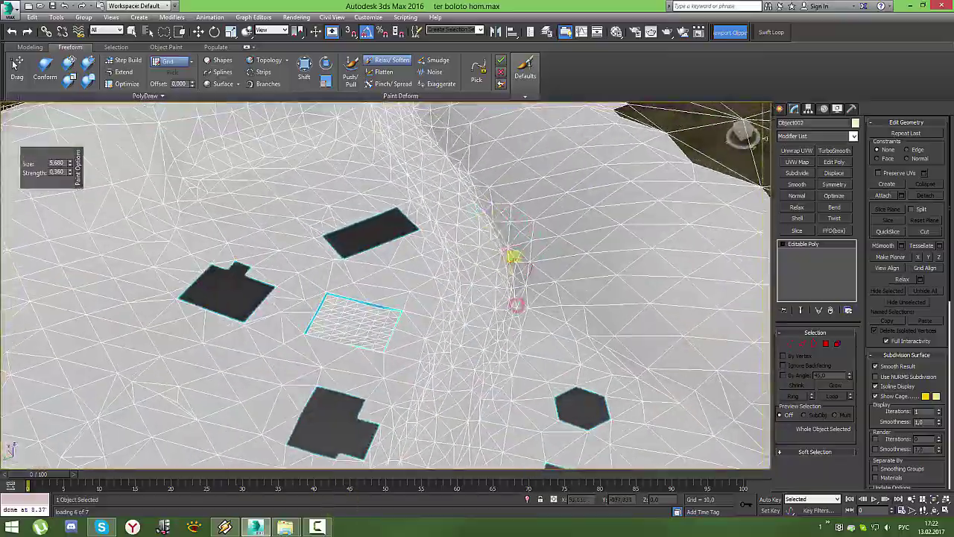
{"action": "left_click_drag", "start_coordinate": [462, 189], "coordinate": [398, 151]}
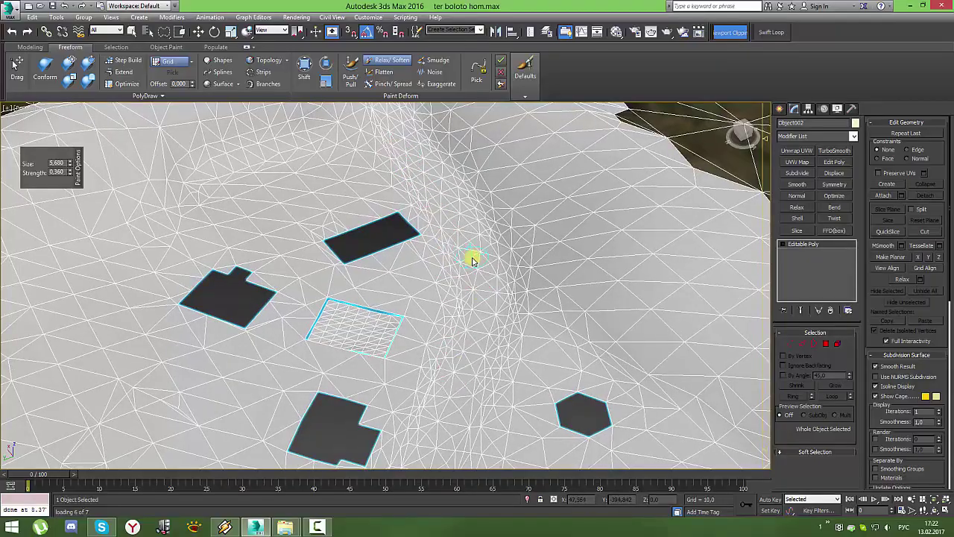
- Review the smoothed village terrain from above and exit the sculpting brush
{"action": "mouse_move", "coordinate": [492, 287]}
{"action": "middle_mouse_down", "text": "alt"}
{"action": "mouse_move", "coordinate": [447, 298]}
{"action": "mouse_move", "coordinate": [455, 219]}
{"action": "mouse_move", "coordinate": [451, 326]}
{"action": "mouse_move", "coordinate": [486, 206]}
{"action": "middle_mouse_up", "text": "alt"}
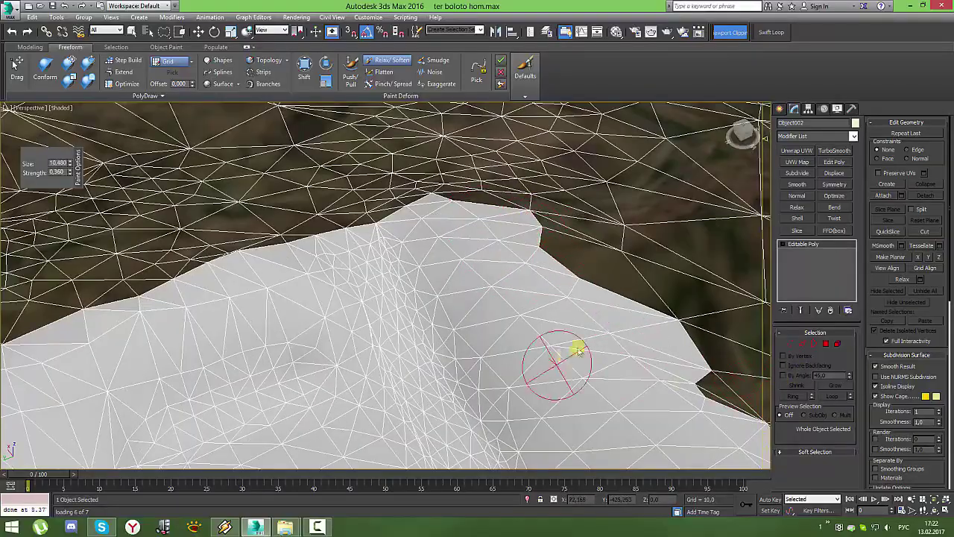
{"action": "mouse_move", "coordinate": [613, 335]}
{"action": "middle_mouse_down", "text": "alt"}
{"action": "mouse_move", "coordinate": [369, 224]}
{"action": "mouse_move", "coordinate": [428, 241]}
{"action": "mouse_move", "coordinate": [464, 315]}
{"action": "mouse_move", "coordinate": [372, 235]}
{"action": "middle_mouse_up", "text": "alt"}
{"action": "mouse_move", "coordinate": [385, 188]}
{"action": "middle_mouse_down", "text": "alt"}
{"action": "mouse_move", "coordinate": [371, 284]}
{"action": "mouse_move", "coordinate": [448, 143]}
{"action": "mouse_move", "coordinate": [431, 193]}
{"action": "mouse_move", "coordinate": [441, 256]}
{"action": "mouse_move", "coordinate": [502, 339]}
{"action": "mouse_move", "coordinate": [451, 296]}
{"action": "mouse_move", "coordinate": [450, 252]}
{"action": "mouse_move", "coordinate": [605, 302]}
{"action": "middle_mouse_up", "text": "alt"}
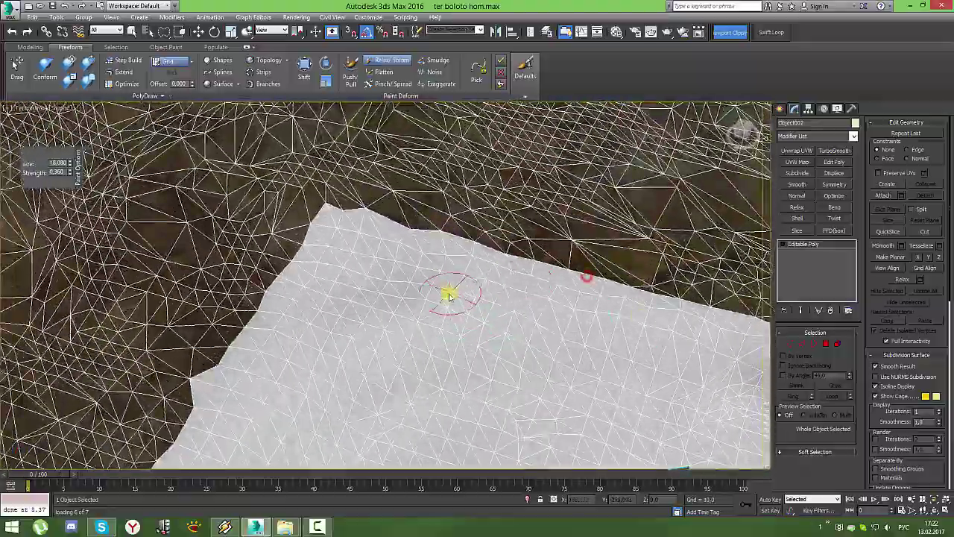
{"action": "right_click", "coordinate": [439, 322]}
{"action": "key", "text": "shift+z"}
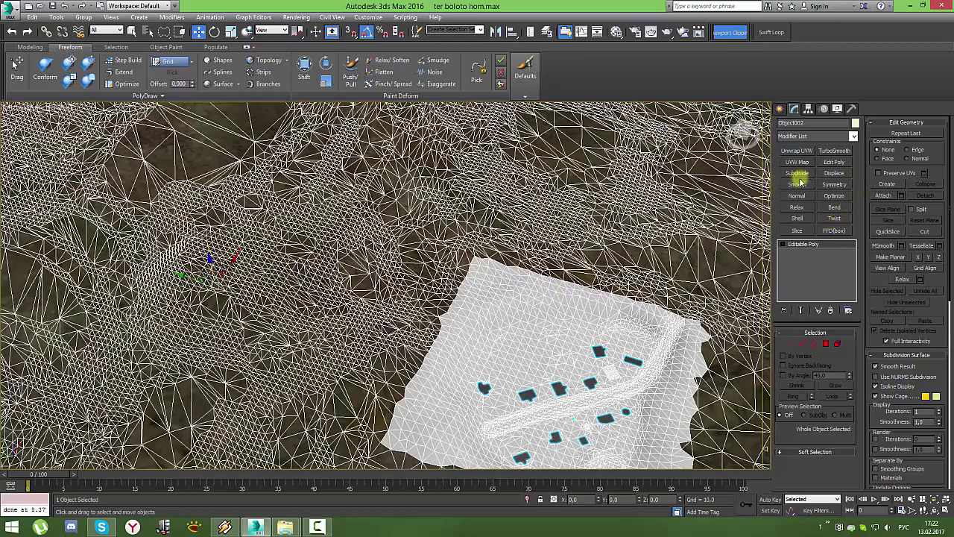
- Add an auto-smoothed Smooth modifier and collapse the terrain back to an Editable Poly
{"action": "left_click", "coordinate": [798, 183]}
{"action": "left_click", "coordinate": [783, 345]}
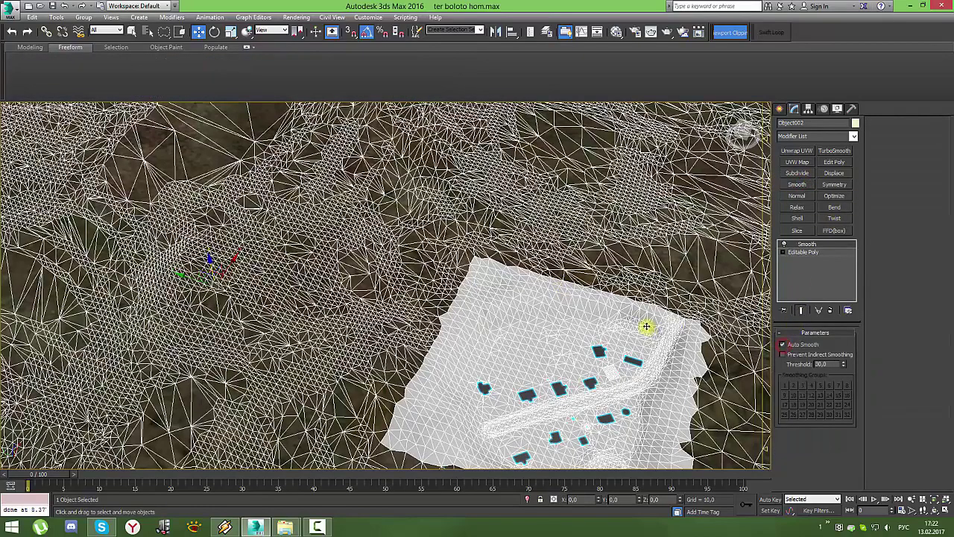
{"action": "right_click", "coordinate": [646, 326]}
{"action": "left_click", "coordinate": [771, 433]}
{"action": "left_click", "coordinate": [770, 432]}
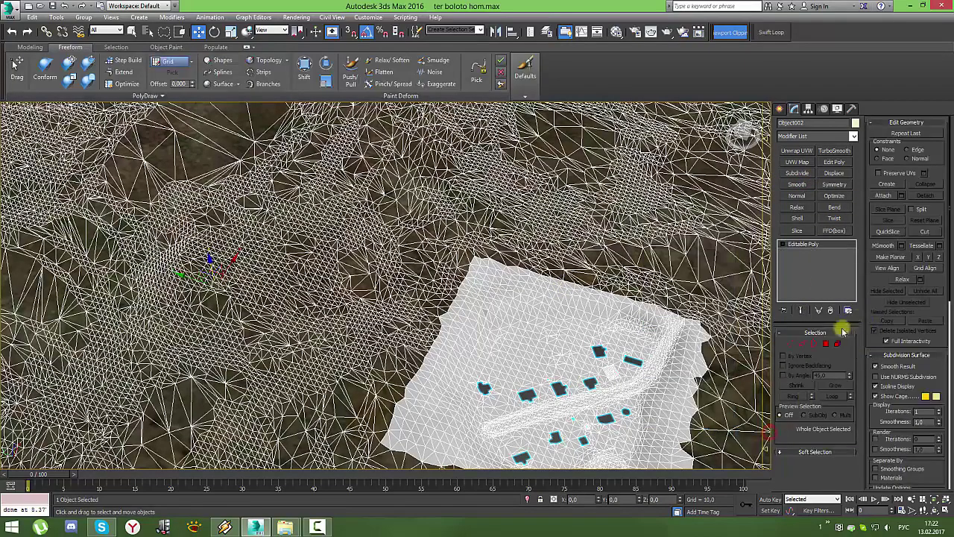
- Select the terrain's 3810 polygons with material ID 2
{"action": "left_click", "coordinate": [827, 345]}
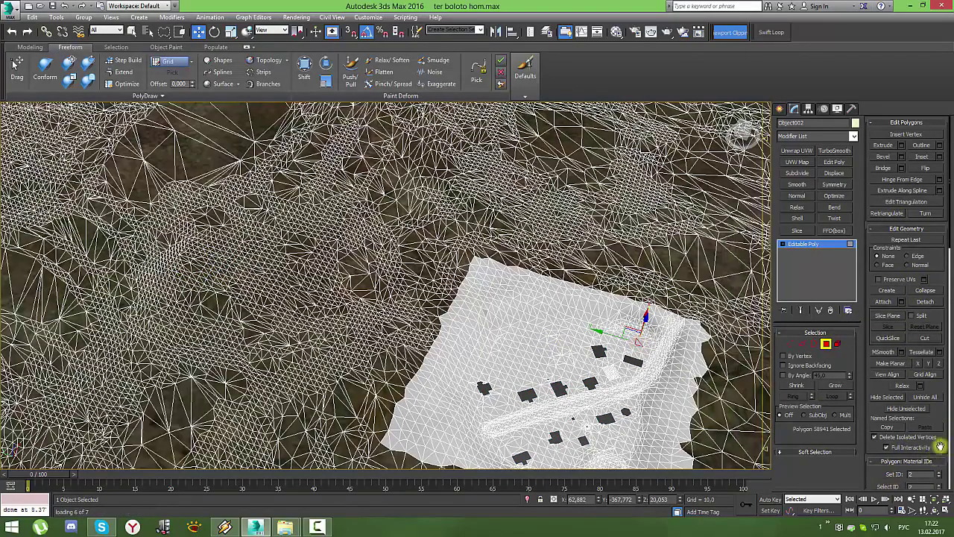
{"action": "scroll", "coordinate": [941, 446], "scroll_direction": "down", "scroll_amount": 3}
{"action": "left_click", "coordinate": [319, 527]}
{"action": "left_click", "coordinate": [319, 527]}
{"action": "left_click", "coordinate": [899, 370]}
{"action": "middle_click_drag", "start_coordinate": [634, 246], "coordinate": [501, 55], "text": "alt"}
- Assign grnd_zemlya_S to the selected polygons, then clear the selection and exit Polygon mode
{"action": "left_click", "coordinate": [565, 32]}
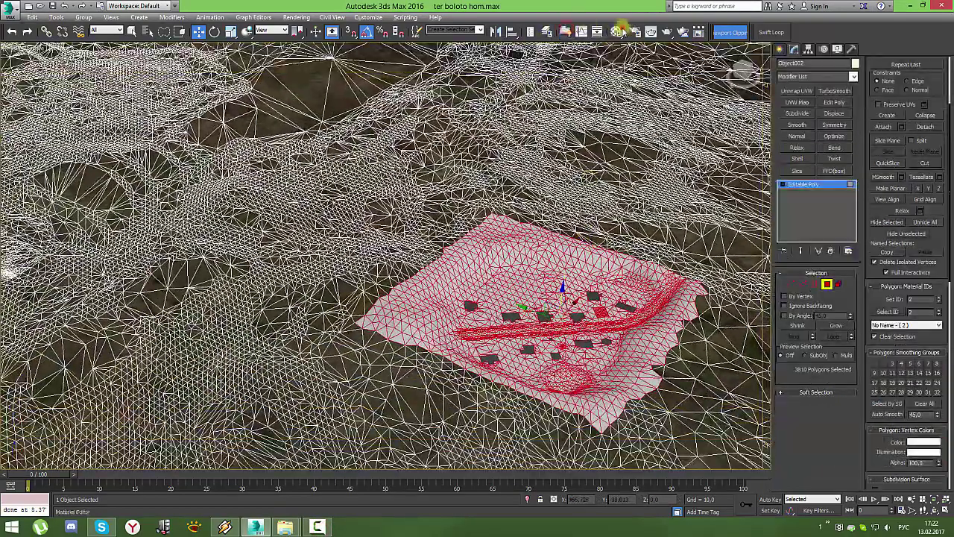
{"action": "left_click", "coordinate": [616, 32]}
{"action": "left_click", "coordinate": [159, 194]}
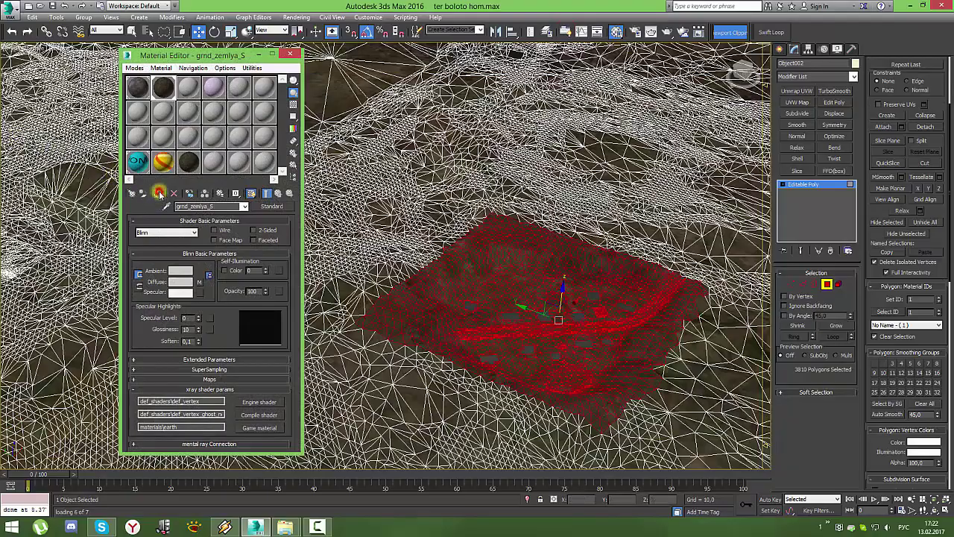
{"action": "left_click", "coordinate": [290, 54]}
{"action": "left_click", "coordinate": [574, 93]}
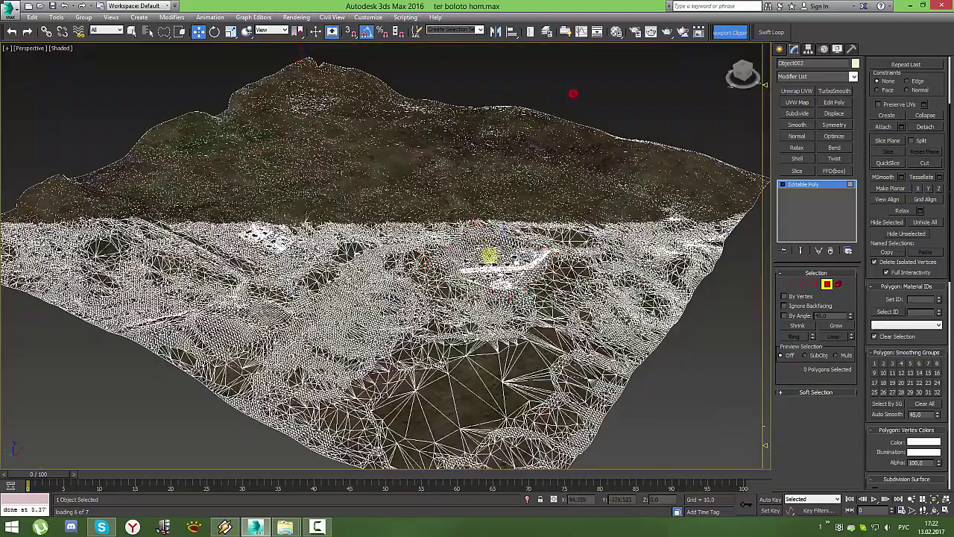
{"action": "left_click", "coordinate": [827, 284]}
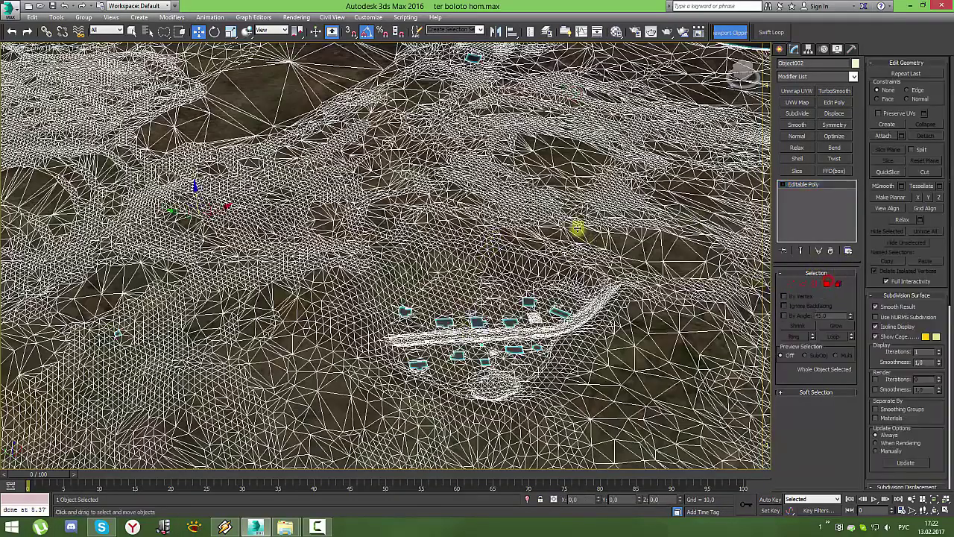
- Frame the whole terrain, deselect it to inspect the texture, then reselect the merged terrain
{"action": "key", "text": "z"}
{"action": "scroll", "coordinate": [600, 168], "scroll_direction": "up", "scroll_amount": 5}
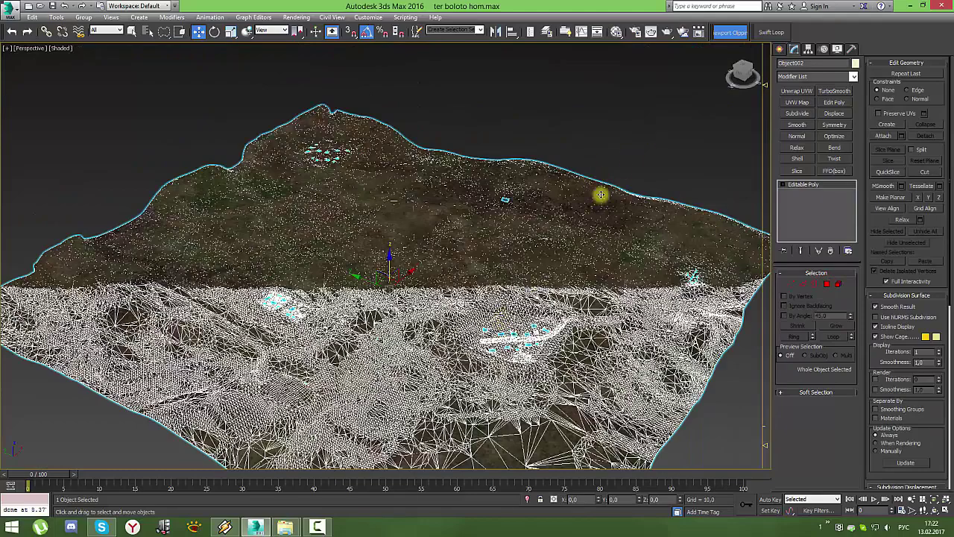
{"action": "scroll", "coordinate": [521, 304], "scroll_direction": "up", "scroll_amount": 5}
{"action": "key", "text": "ctrl+d"}
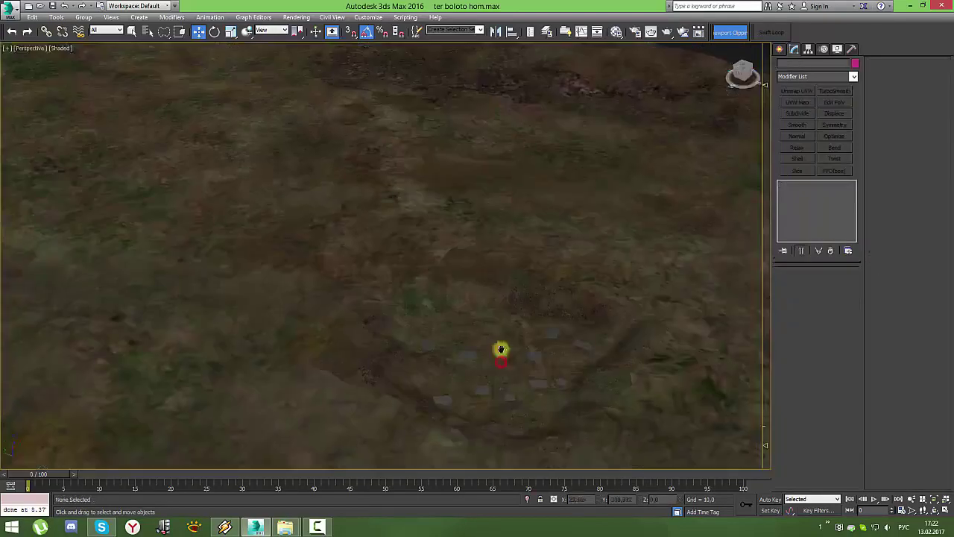
{"action": "scroll", "coordinate": [499, 284], "scroll_direction": "down", "scroll_amount": 3}
{"action": "scroll", "coordinate": [549, 249], "scroll_direction": "up", "scroll_amount": 3}
{"action": "scroll", "coordinate": [601, 225], "scroll_direction": "up", "scroll_amount": 3}
{"action": "scroll", "coordinate": [601, 226], "scroll_direction": "down", "scroll_amount": 2}
{"action": "scroll", "coordinate": [569, 253], "scroll_direction": "down", "scroll_amount": 2}
{"action": "scroll", "coordinate": [527, 326], "scroll_direction": "down", "scroll_amount": 2}
{"action": "left_click", "coordinate": [552, 278]}
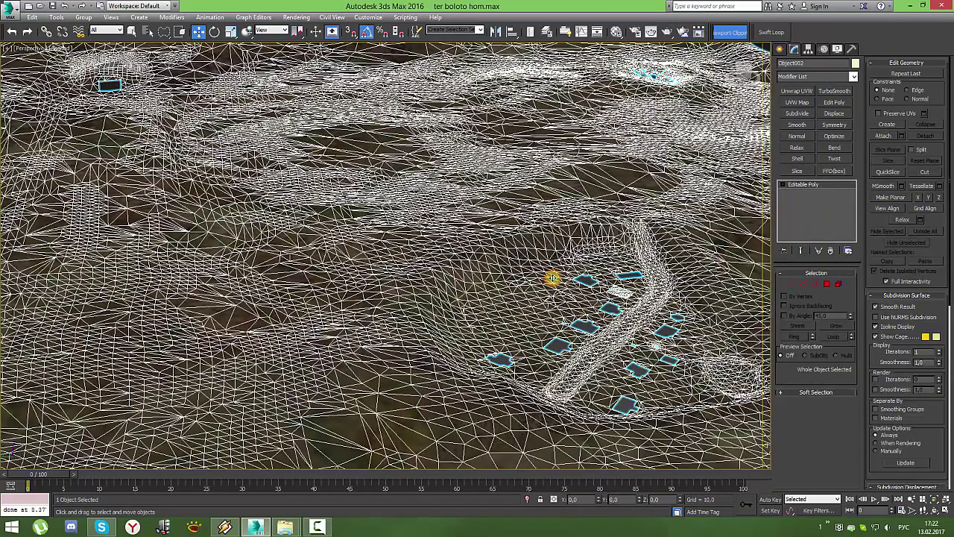
- Apply an Unwrap UVW planar projection to all terrain faces and collapse to Editable Poly
{"action": "scroll", "coordinate": [680, 270], "scroll_direction": "up", "scroll_amount": 3}
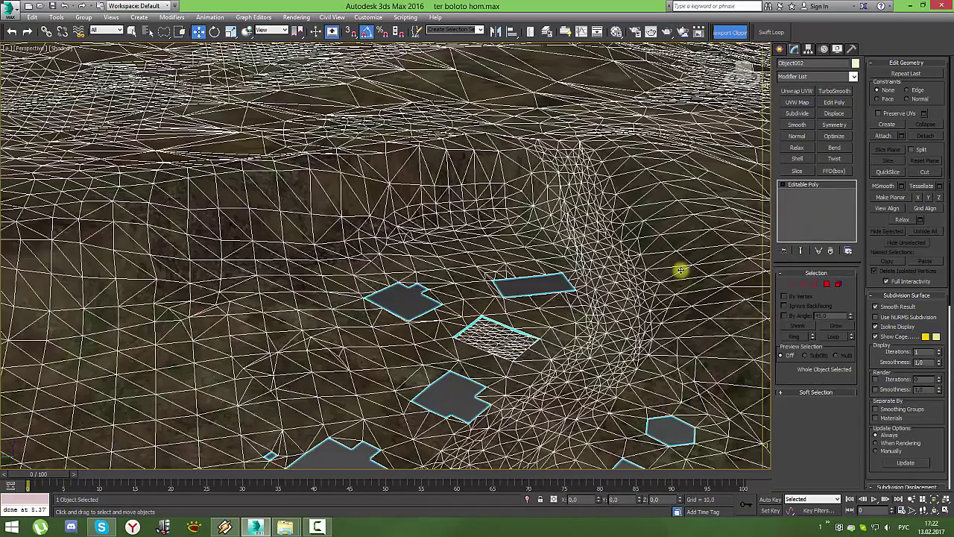
{"action": "left_click", "coordinate": [796, 92]}
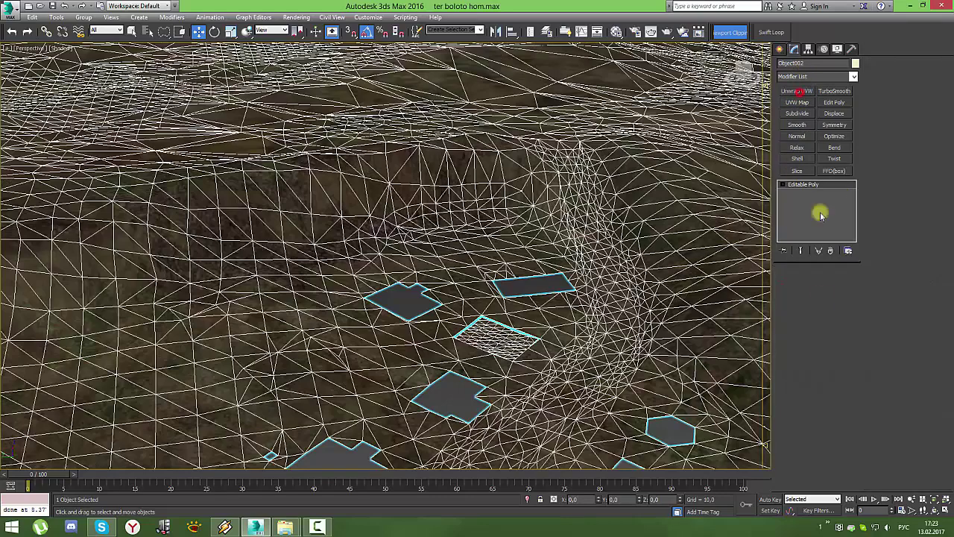
{"action": "left_click", "coordinate": [818, 288]}
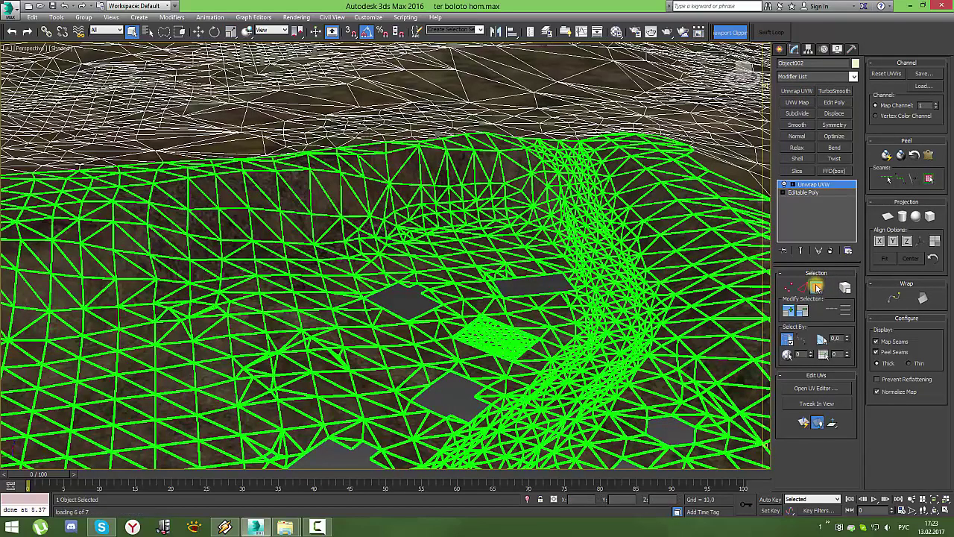
{"action": "key", "text": "ctrl+a"}
{"action": "left_click", "coordinate": [892, 216]}
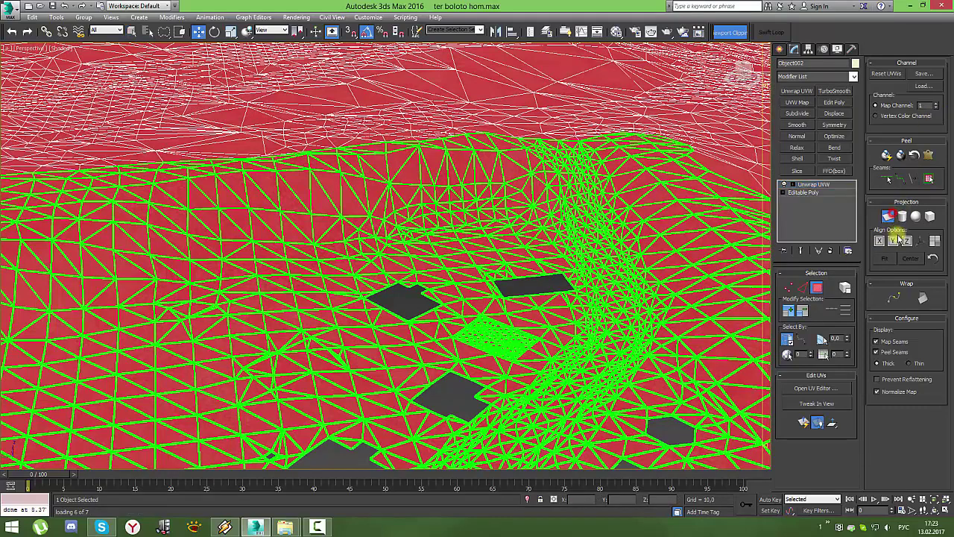
{"action": "right_click", "coordinate": [703, 262]}
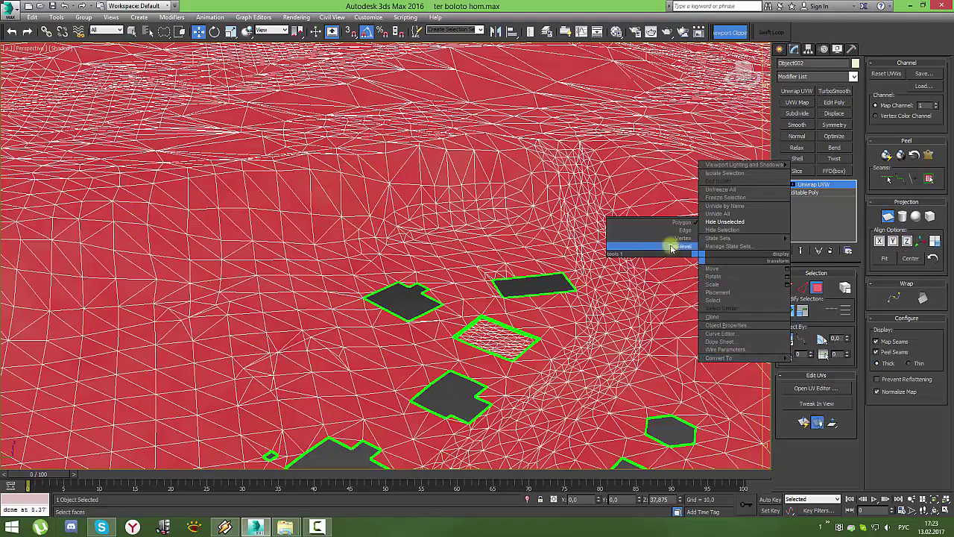
{"action": "left_click", "coordinate": [827, 363]}
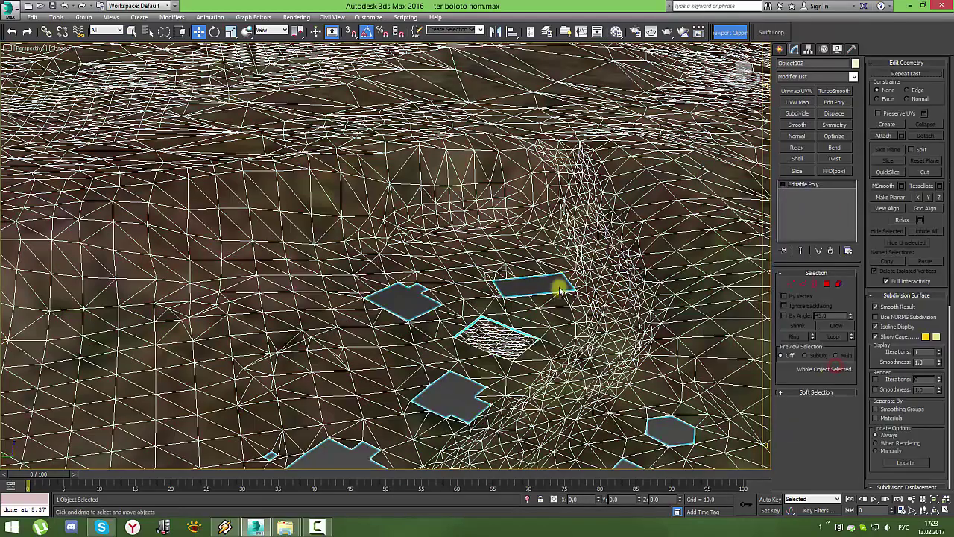
- Set the grnd_zemlya_S diffuse bitmap's U and V Tiling to 10
{"action": "left_click", "coordinate": [559, 291]}
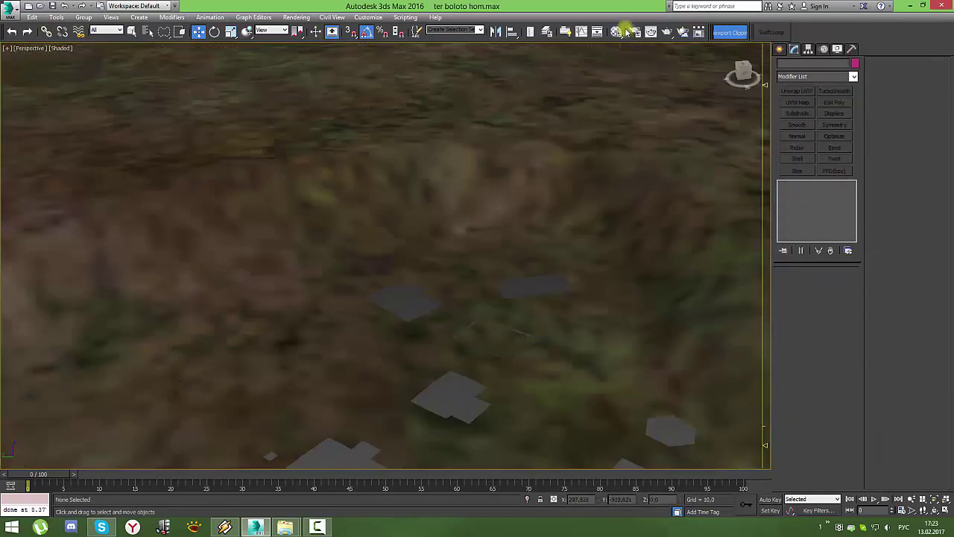
{"action": "left_click", "coordinate": [618, 30]}
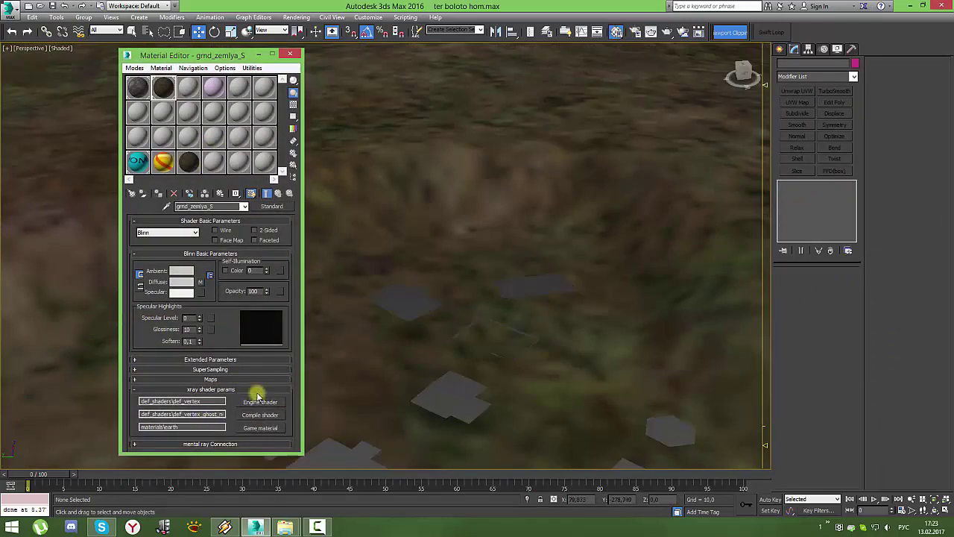
{"action": "left_click", "coordinate": [231, 379]}
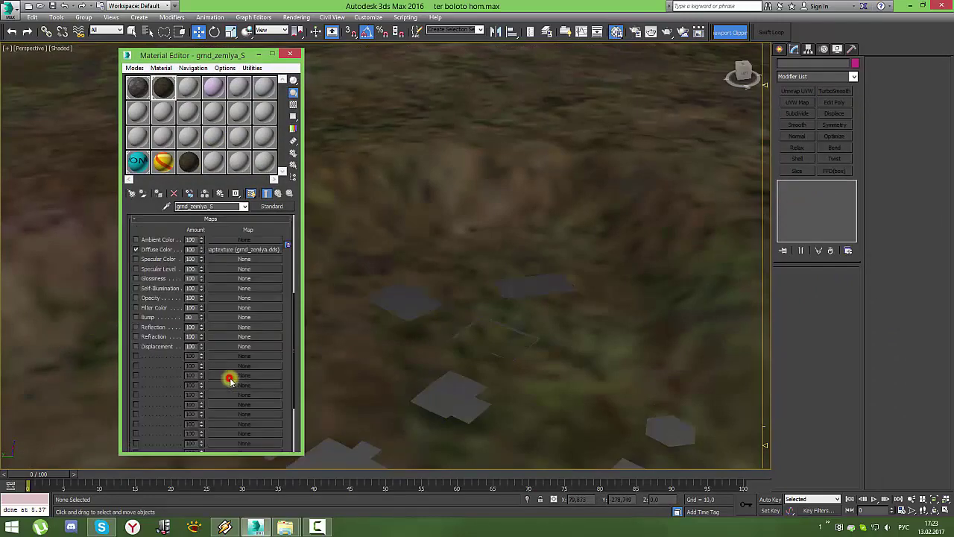
{"action": "left_click", "coordinate": [223, 251]}
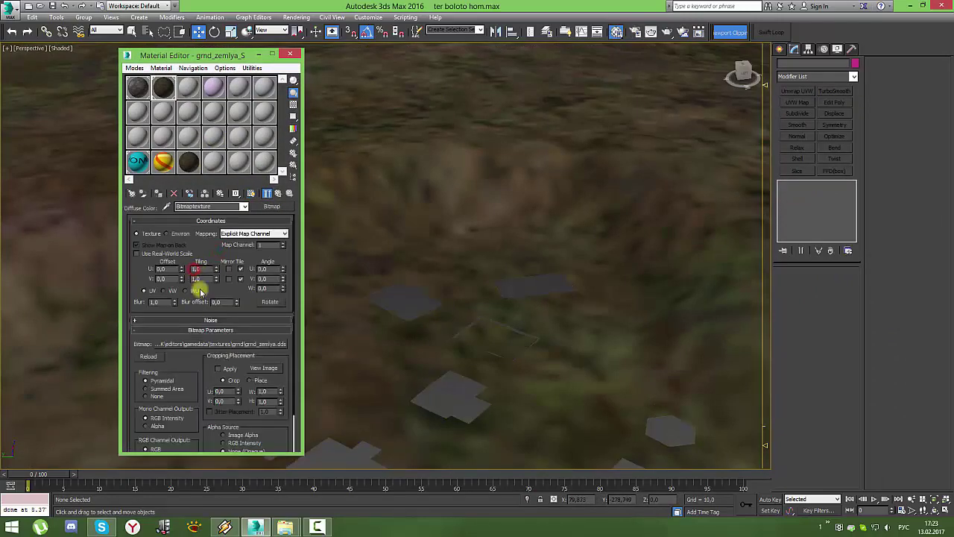
{"action": "left_click", "coordinate": [195, 281]}
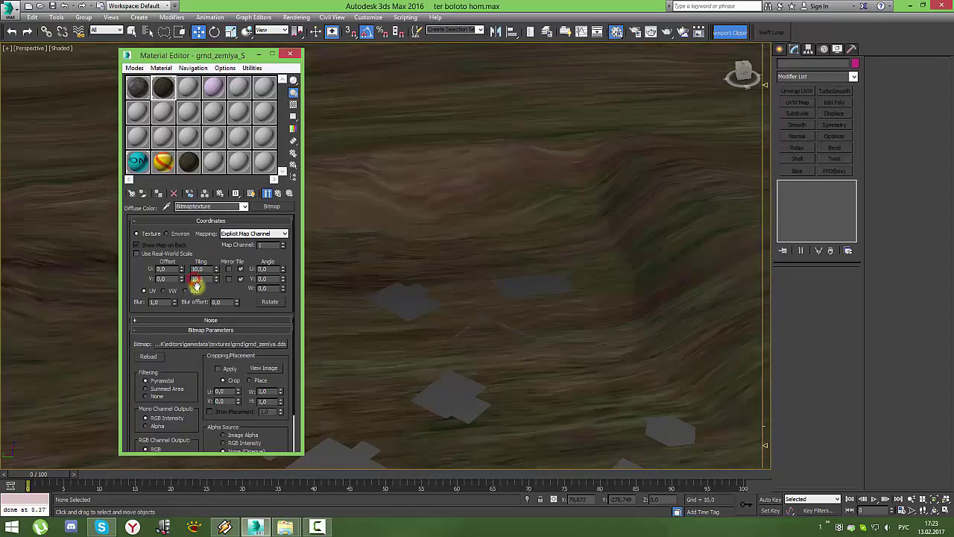
{"action": "type", "text": "10"}
{"action": "key", "text": "Return"}
{"action": "left_click", "coordinate": [286, 56]}
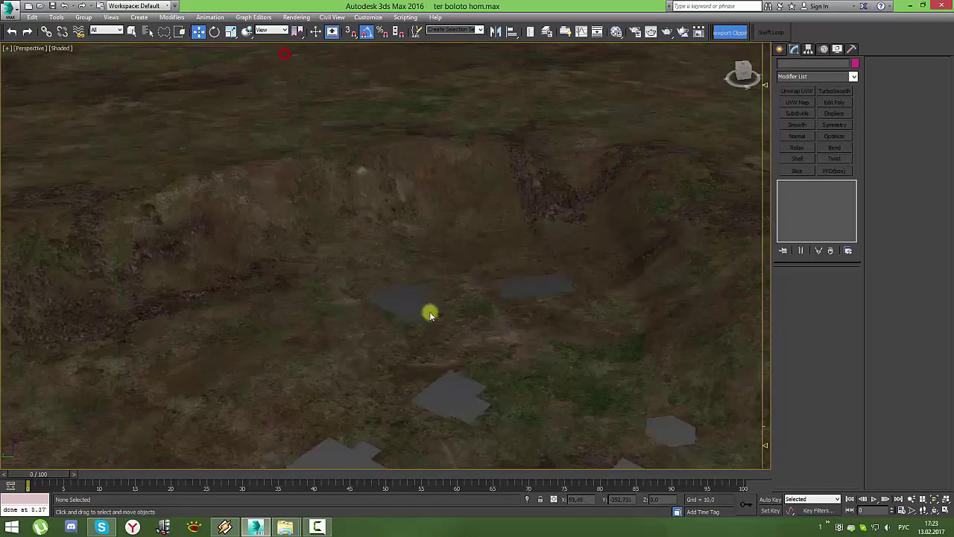
{"action": "mouse_move", "coordinate": [413, 293]}
{"action": "middle_mouse_down", "text": "alt"}
{"action": "mouse_move", "coordinate": [531, 207]}
{"action": "mouse_move", "coordinate": [545, 241]}
{"action": "middle_mouse_up", "text": "alt"}
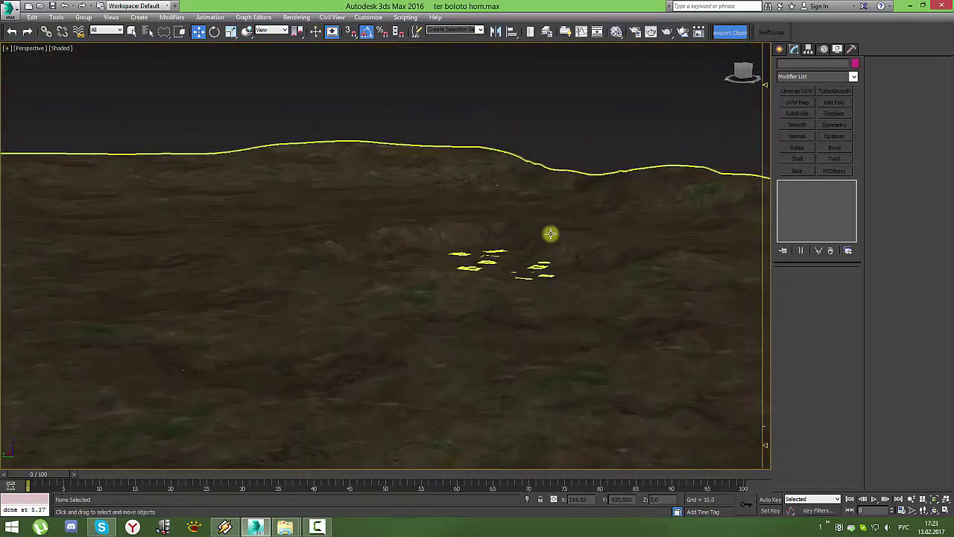
- Unhide all village objects and select the mp_military_2_fake fence mesh
{"action": "right_click", "coordinate": [546, 223]}
{"action": "left_click", "coordinate": [579, 184]}
{"action": "scroll", "coordinate": [537, 240], "scroll_direction": "up", "scroll_amount": 10}
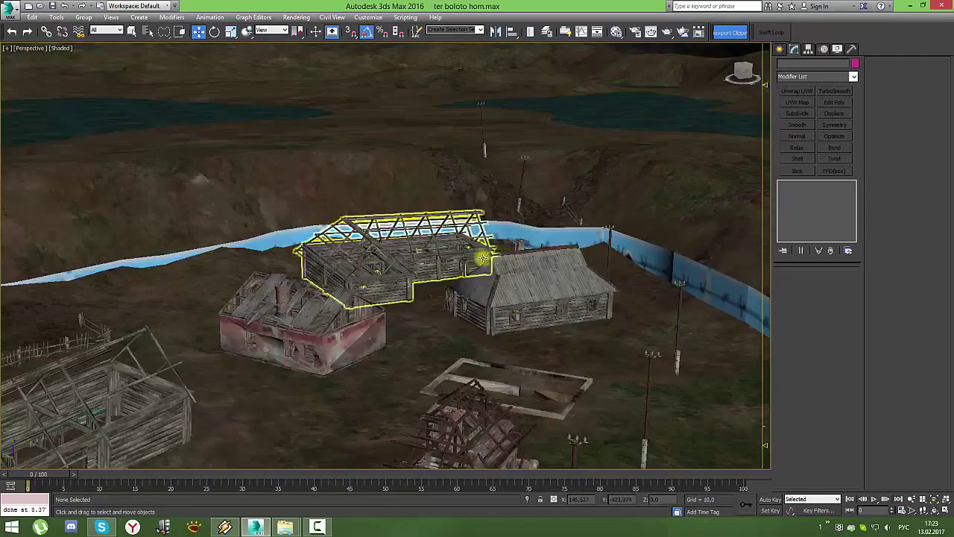
{"action": "left_click", "coordinate": [522, 219]}
{"action": "scroll", "coordinate": [554, 239], "scroll_direction": "down", "scroll_amount": 3}
{"action": "mouse_move", "coordinate": [554, 239]}
{"action": "middle_mouse_down"}
{"action": "mouse_move", "coordinate": [546, 252]}
{"action": "mouse_move", "coordinate": [579, 305]}
{"action": "mouse_move", "coordinate": [876, 304]}
{"action": "middle_mouse_up"}
{"action": "scroll", "coordinate": [546, 253], "scroll_direction": "down", "scroll_amount": 5}
{"action": "scroll", "coordinate": [575, 257], "scroll_direction": "up", "scroll_amount": 4}
{"action": "scroll", "coordinate": [606, 306], "scroll_direction": "up", "scroll_amount": 2}
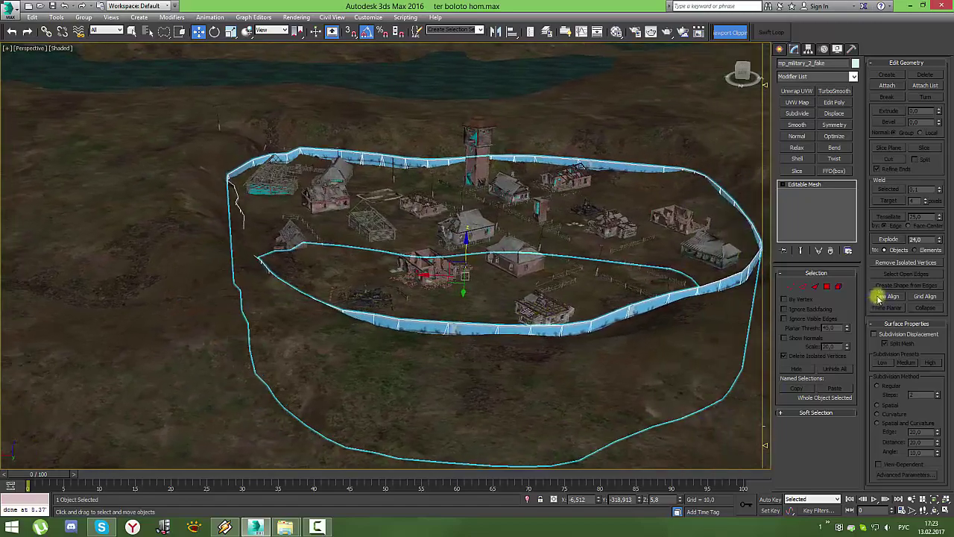
- Scale the fenced village uniformly to about 106% (105.772%)
{"action": "left_click", "coordinate": [796, 287]}
{"action": "mouse_move", "coordinate": [520, 351]}
{"action": "middle_mouse_down", "text": "alt"}
{"action": "mouse_move", "coordinate": [546, 373]}
{"action": "mouse_move", "coordinate": [558, 345]}
{"action": "mouse_move", "coordinate": [405, 341]}
{"action": "mouse_move", "coordinate": [422, 360]}
{"action": "middle_mouse_up", "text": "alt"}
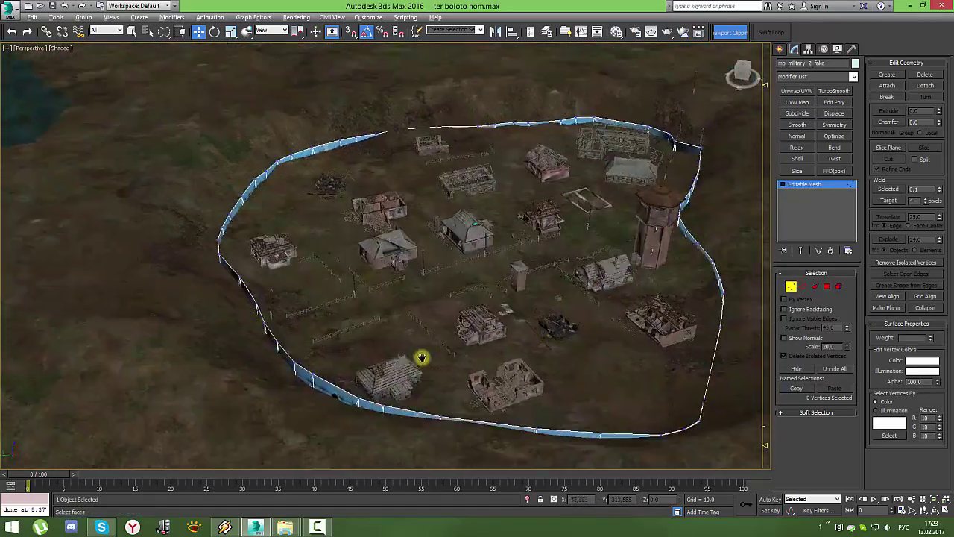
{"action": "scroll", "coordinate": [422, 361], "scroll_direction": "up", "scroll_amount": 5}
{"action": "left_click", "coordinate": [792, 285]}
{"action": "scroll", "coordinate": [454, 296], "scroll_direction": "down", "scroll_amount": 5}
{"action": "middle_click_drag", "start_coordinate": [454, 296], "coordinate": [477, 313], "text": "alt"}
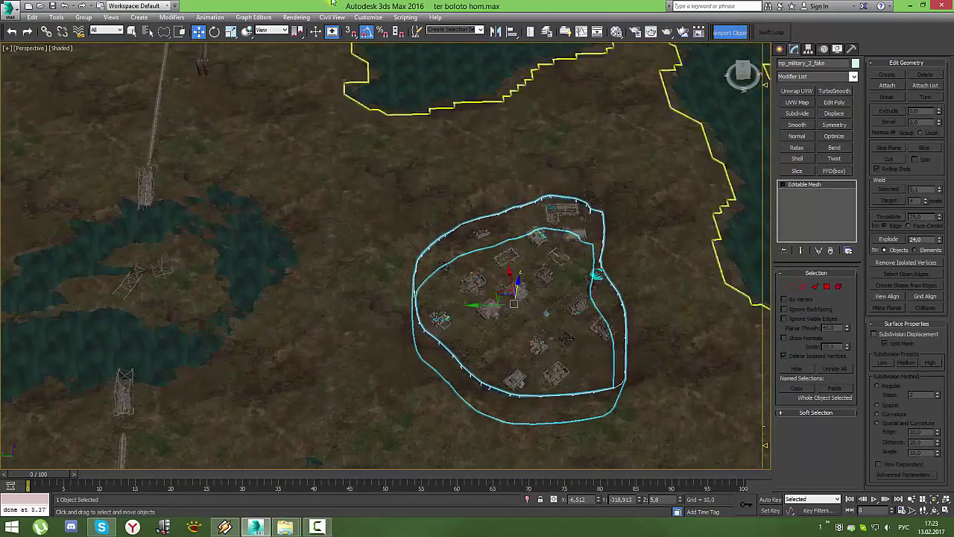
{"action": "left_click", "coordinate": [231, 32]}
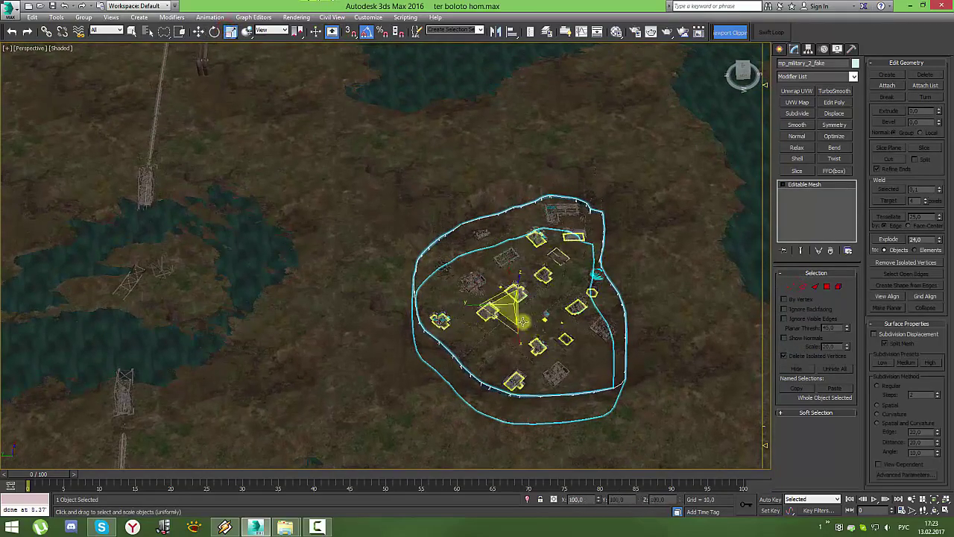
{"action": "left_click_drag", "start_coordinate": [509, 306], "coordinate": [511, 303]}
{"action": "mouse_move", "coordinate": [511, 303]}
{"action": "middle_mouse_down", "text": "alt"}
{"action": "mouse_move", "coordinate": [529, 242]}
{"action": "mouse_move", "coordinate": [549, 273]}
{"action": "mouse_move", "coordinate": [539, 319]}
{"action": "mouse_move", "coordinate": [511, 238]}
{"action": "middle_mouse_up", "text": "alt"}
- Lower the selected fence vertices onto the ground, then pick another group of fence vertices
{"action": "left_click", "coordinate": [792, 285]}
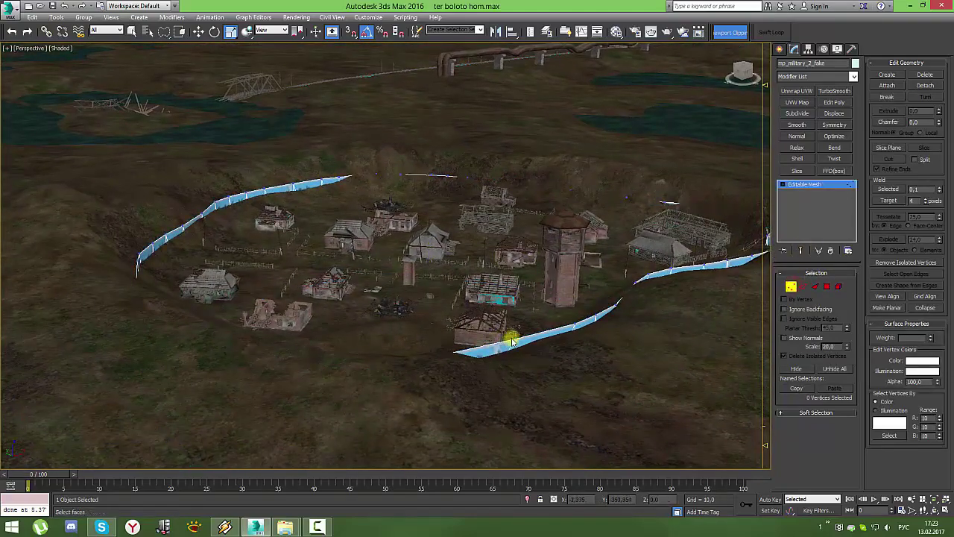
{"action": "left_click", "coordinate": [203, 32]}
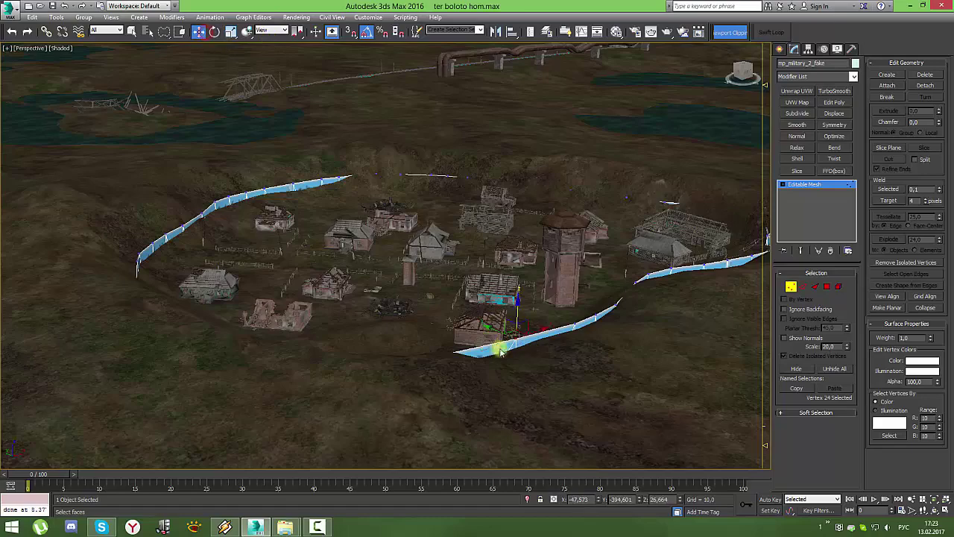
{"action": "left_click_drag", "start_coordinate": [515, 311], "coordinate": [516, 323]}
{"action": "mouse_move", "coordinate": [517, 324]}
{"action": "middle_mouse_down", "text": "alt"}
{"action": "mouse_move", "coordinate": [473, 348]}
{"action": "mouse_move", "coordinate": [580, 333]}
{"action": "middle_mouse_up", "text": "alt"}
{"action": "left_click", "coordinate": [574, 331]}
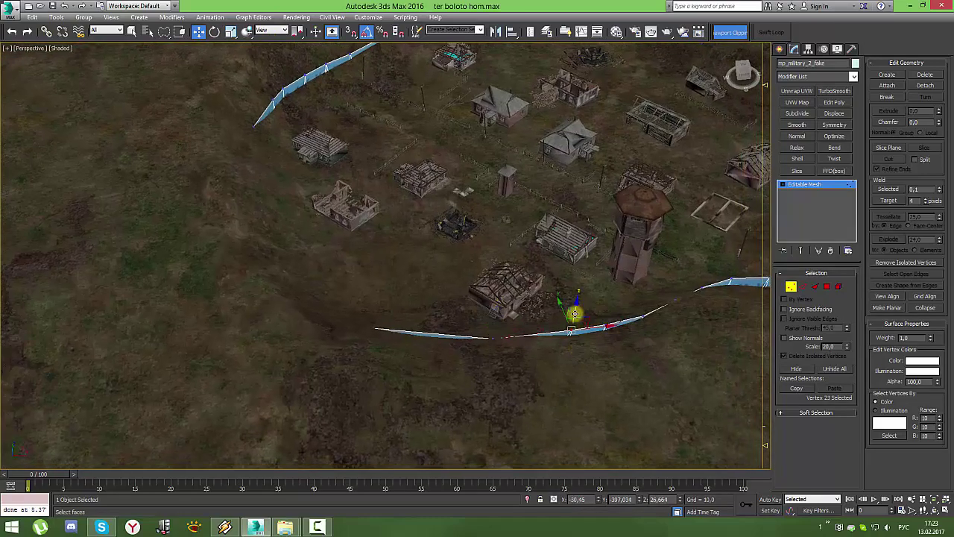
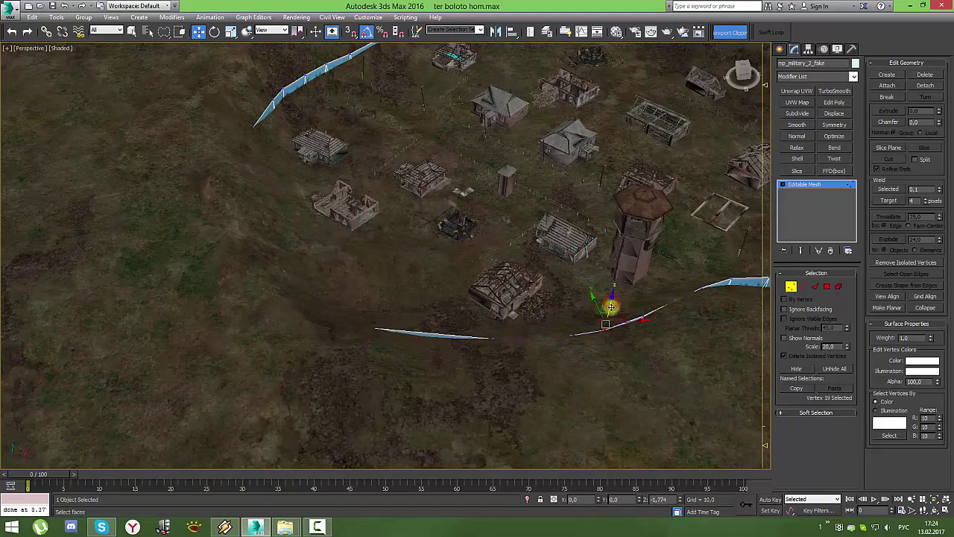
- Frame the selected blue-strip vertices and lower them along Z into the ground
{"action": "key", "text": "z"}
{"action": "scroll", "coordinate": [564, 283], "scroll_direction": "down", "scroll_amount": 5}
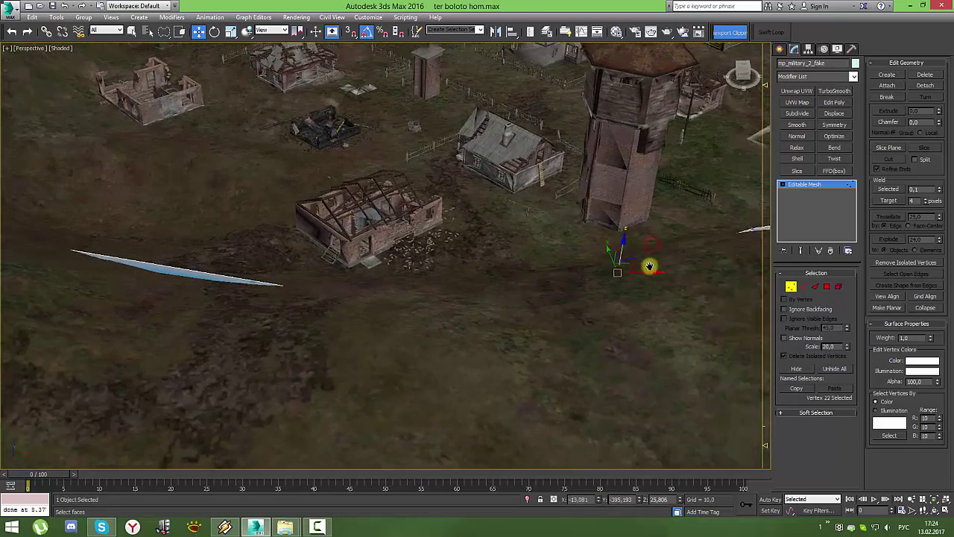
{"action": "middle_click_drag", "start_coordinate": [652, 248], "coordinate": [529, 280], "text": "alt"}
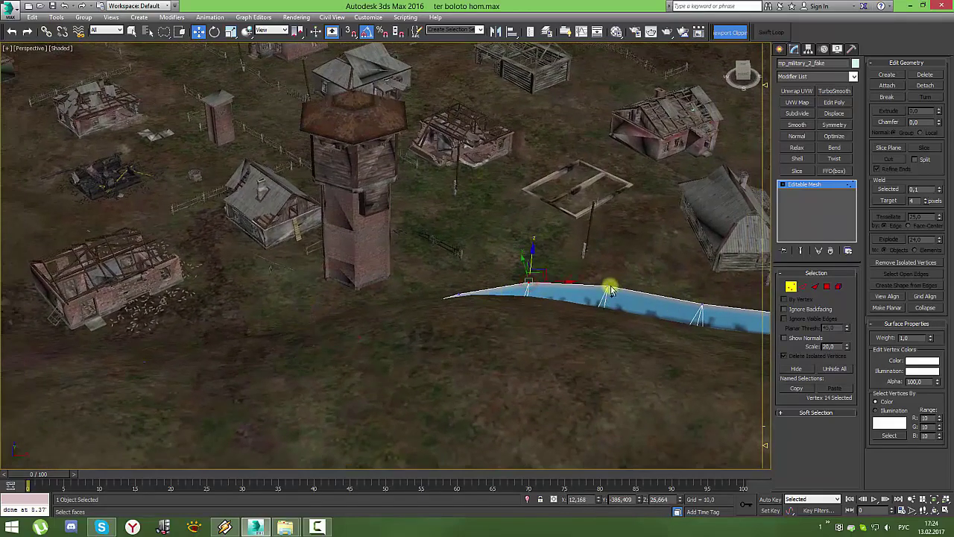
{"action": "left_click_drag", "start_coordinate": [574, 268], "coordinate": [574, 277]}
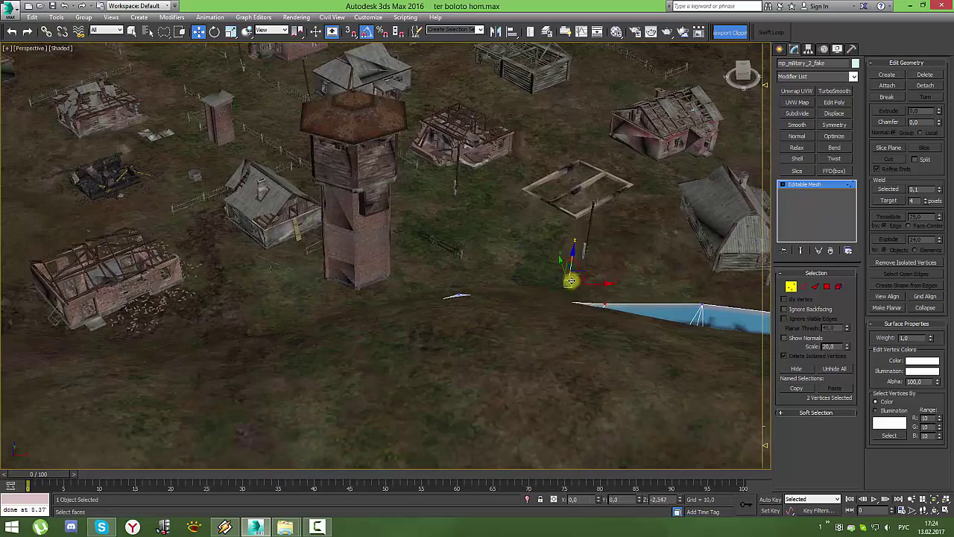
- Pull the strip's remaining raised vertices, including the peak, down one by one to flatten it
{"action": "left_click", "coordinate": [461, 293]}
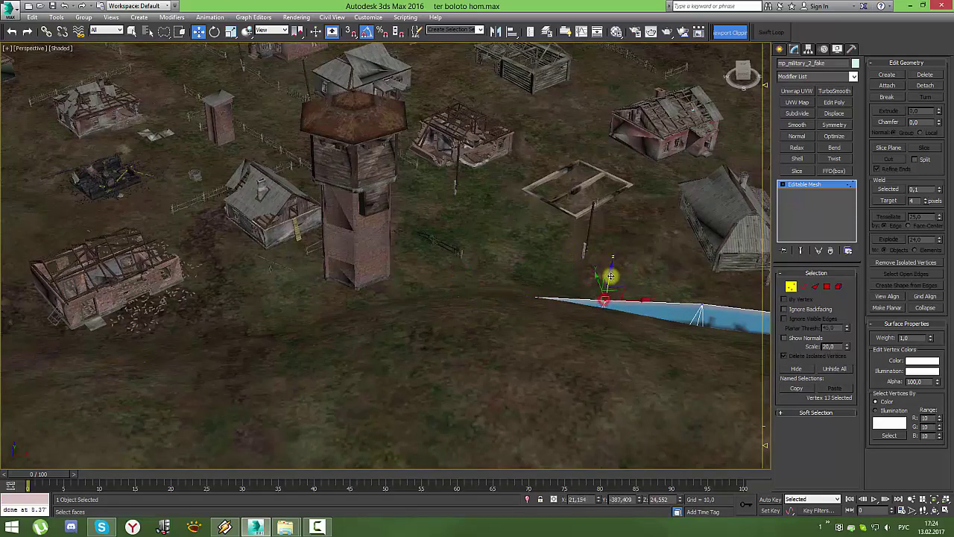
{"action": "left_click_drag", "start_coordinate": [610, 276], "coordinate": [618, 305]}
{"action": "middle_click_drag", "start_coordinate": [618, 305], "coordinate": [488, 319]}
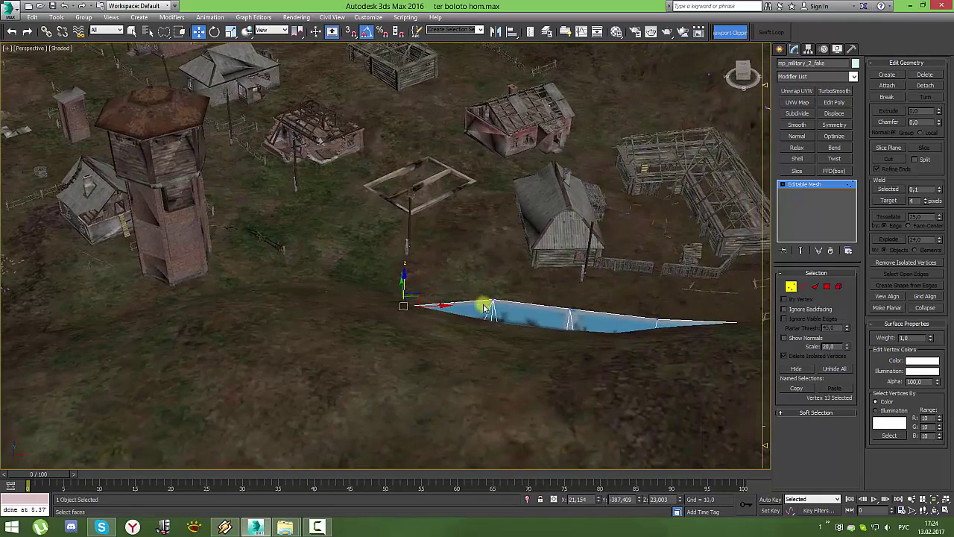
{"action": "left_click", "coordinate": [494, 300]}
{"action": "left_click_drag", "start_coordinate": [495, 276], "coordinate": [496, 300]}
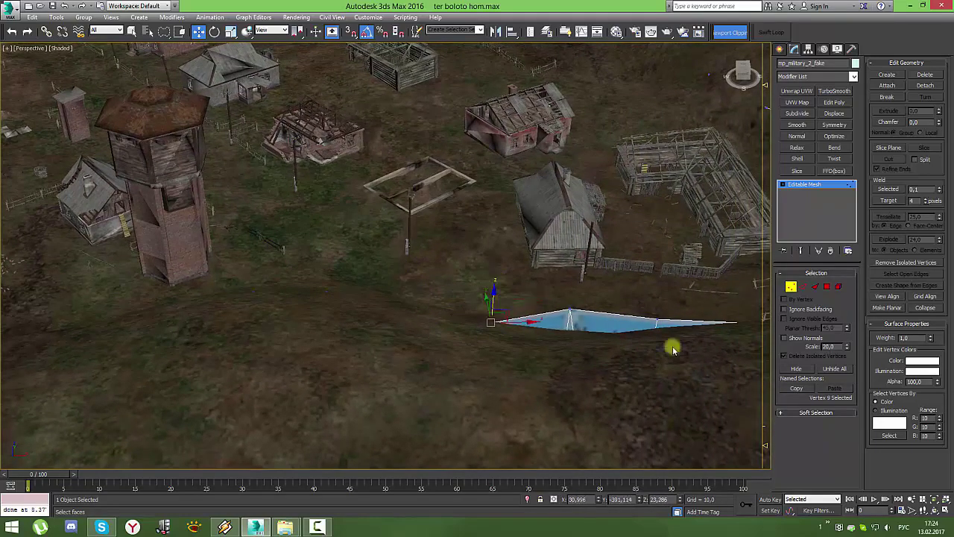
{"action": "left_click", "coordinate": [571, 316]}
{"action": "left_click_drag", "start_coordinate": [575, 285], "coordinate": [575, 305]}
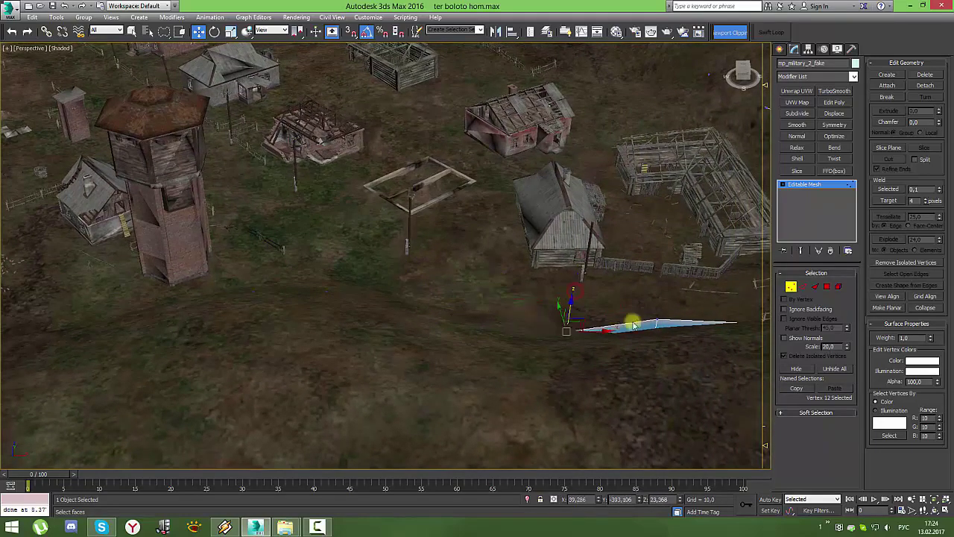
{"action": "left_click", "coordinate": [656, 319]}
{"action": "mouse_move", "coordinate": [664, 298]}
{"action": "left_mouse_down"}
{"action": "mouse_move", "coordinate": [664, 307]}
{"action": "mouse_move", "coordinate": [651, 291]}
{"action": "left_mouse_up"}
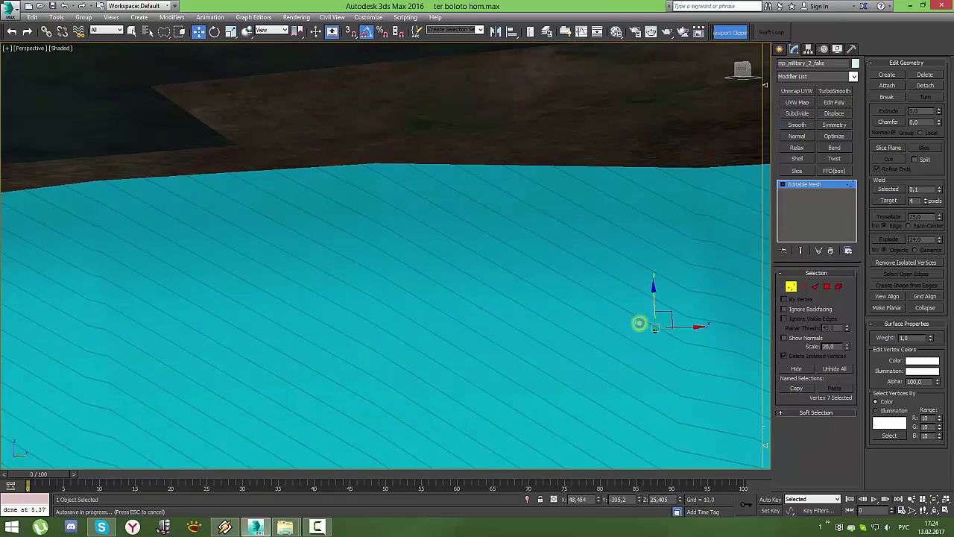
- Hide everything except the mp_military_2_fake wall mesh using Hide Unselected
{"action": "right_click", "coordinate": [639, 323]}
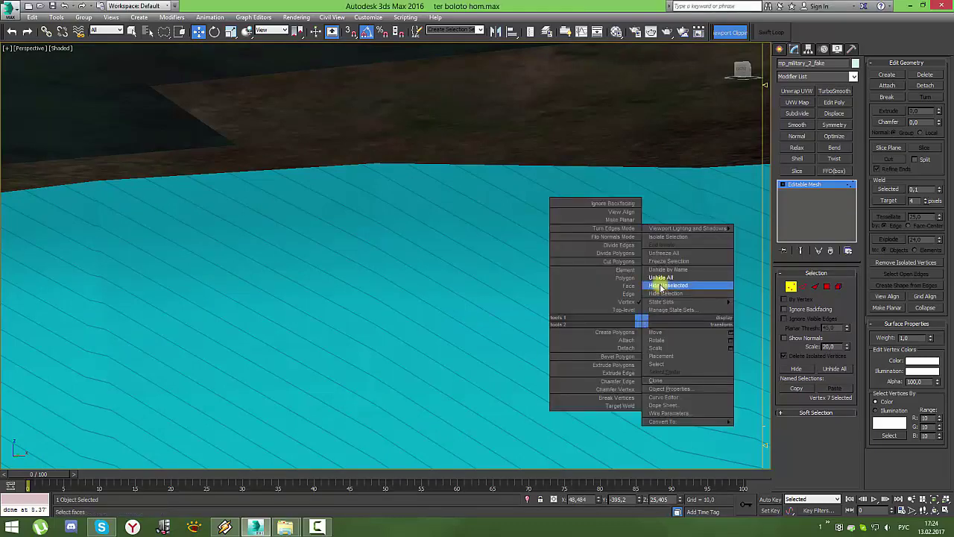
{"action": "left_click", "coordinate": [661, 286]}
{"action": "scroll", "coordinate": [602, 247], "scroll_direction": "up", "scroll_amount": 2}
{"action": "scroll", "coordinate": [602, 239], "scroll_direction": "down", "scroll_amount": 3}
{"action": "mouse_move", "coordinate": [603, 234]}
{"action": "middle_mouse_down", "text": "alt"}
{"action": "mouse_move", "coordinate": [573, 238]}
{"action": "mouse_move", "coordinate": [618, 246]}
{"action": "middle_mouse_up", "text": "alt"}
- Convert the wall mesh to an Editable Poly from the right-click menu
{"action": "left_click", "coordinate": [561, 36]}
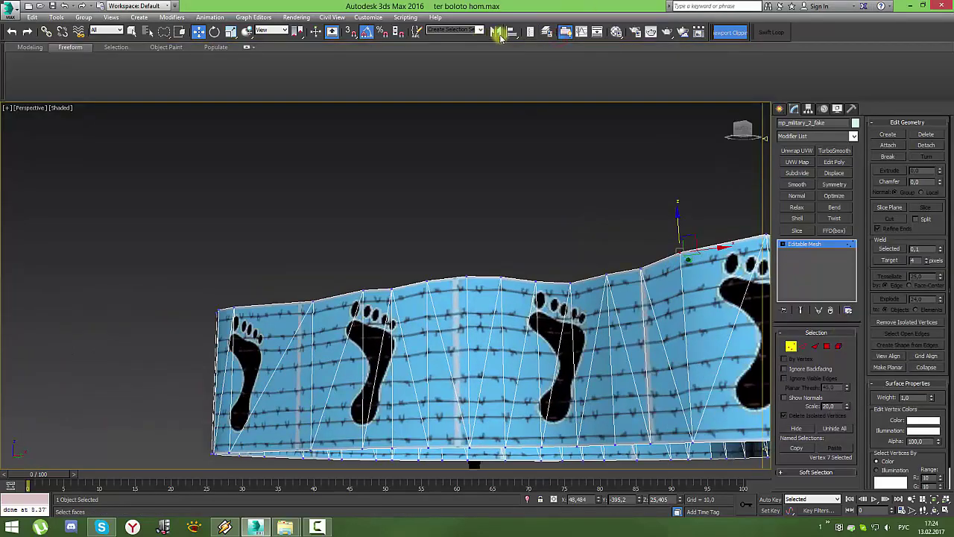
{"action": "right_click", "coordinate": [654, 274]}
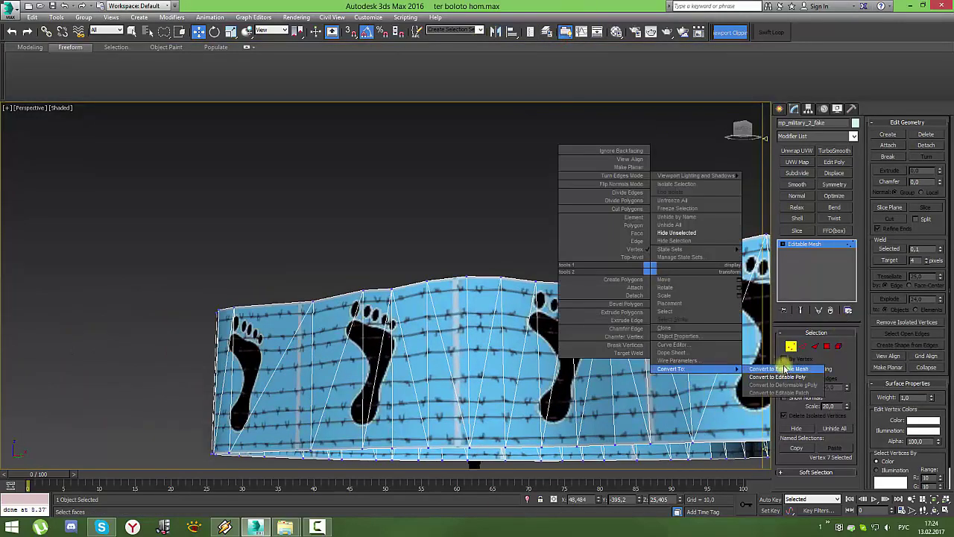
{"action": "mouse_move", "coordinate": [693, 175]}
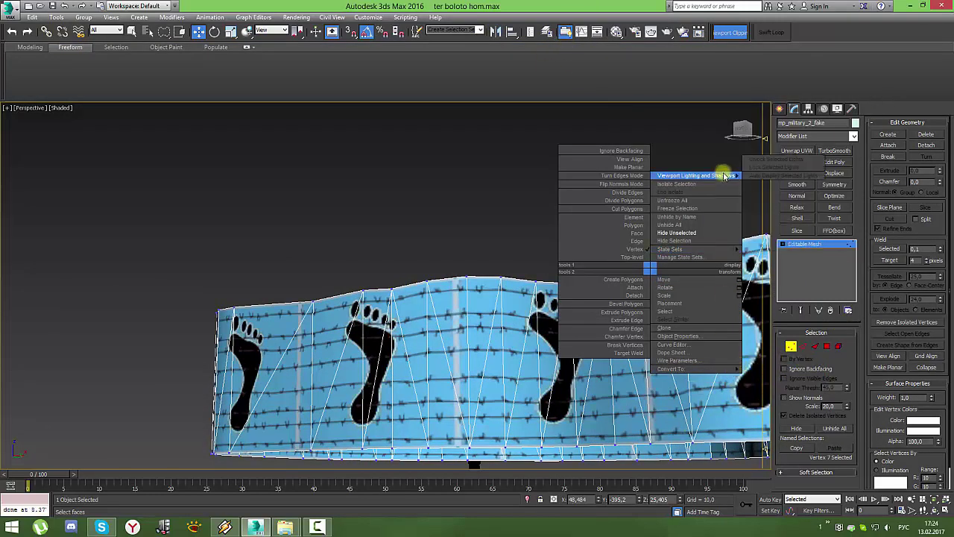
{"action": "left_click", "coordinate": [670, 390]}
{"action": "right_click", "coordinate": [694, 336]}
{"action": "mouse_move", "coordinate": [734, 431]}
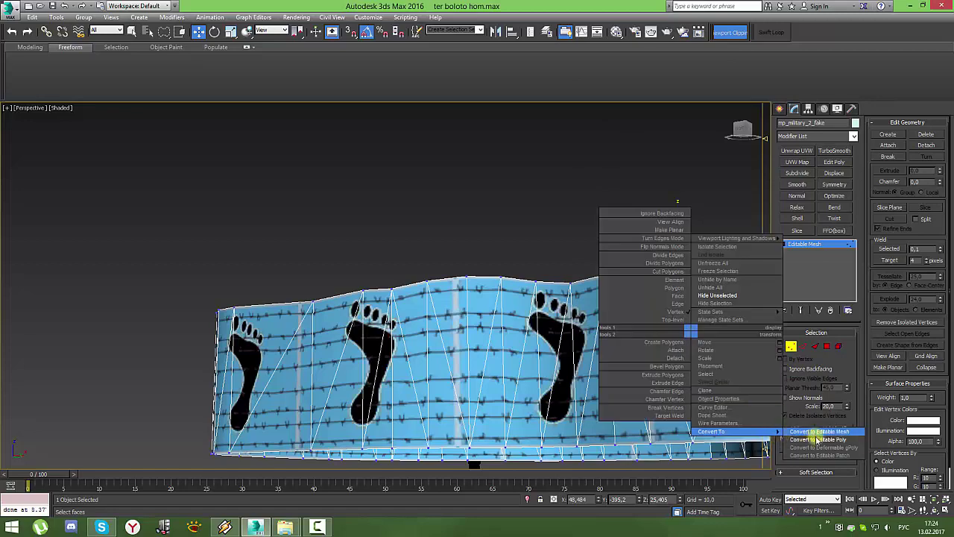
{"action": "left_click", "coordinate": [817, 439]}
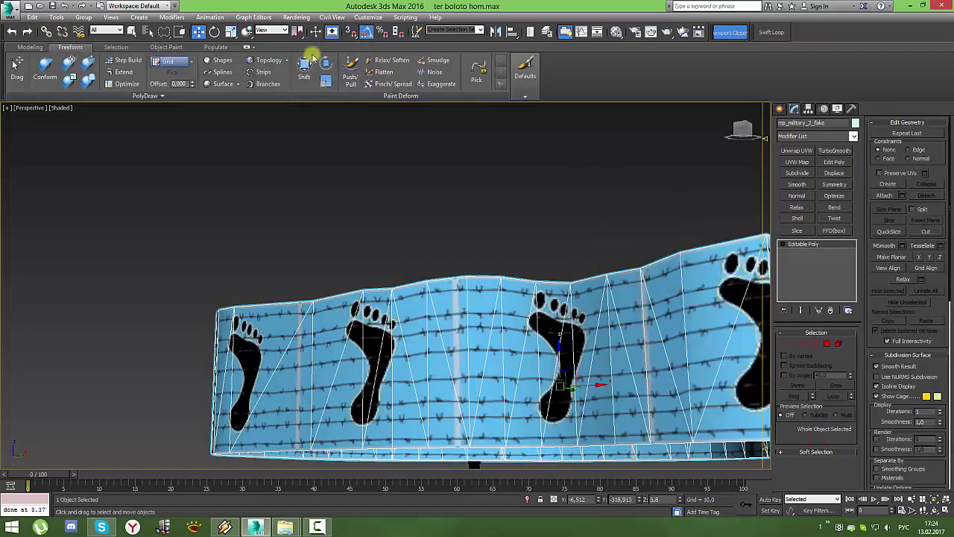
- Turn the wall's triangles into quads with Quadrify All from the Modeling ribbon
{"action": "left_click", "coordinate": [127, 48]}
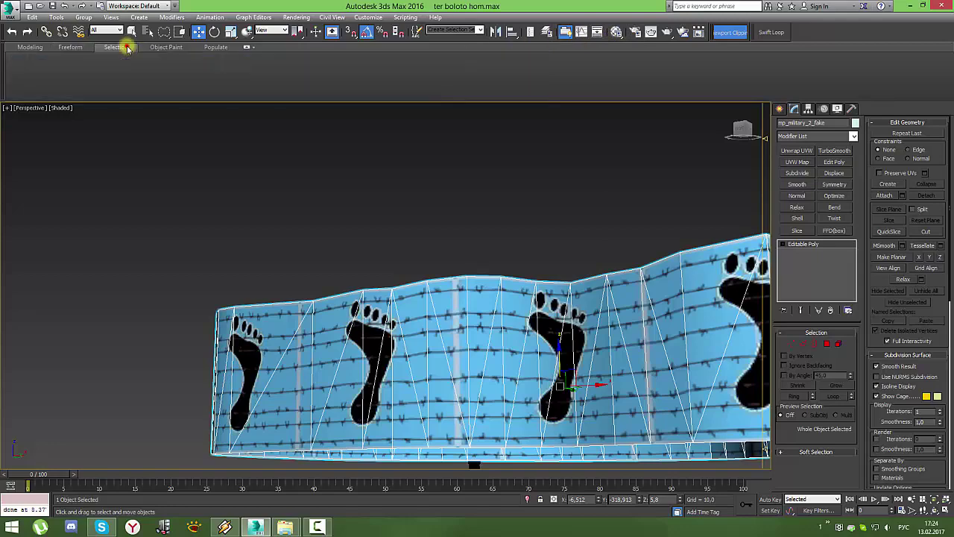
{"action": "left_click", "coordinate": [26, 47]}
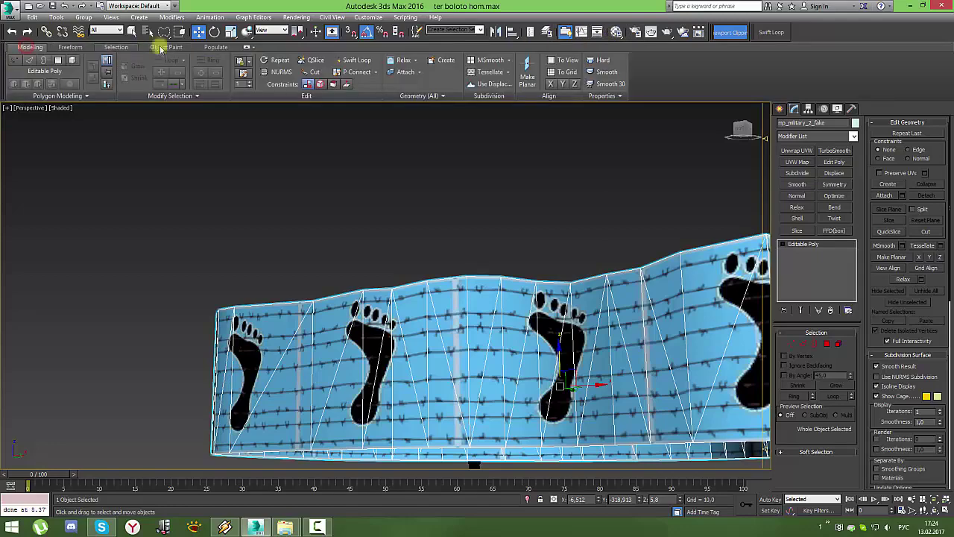
{"action": "left_click", "coordinate": [438, 96]}
{"action": "left_click", "coordinate": [413, 114]}
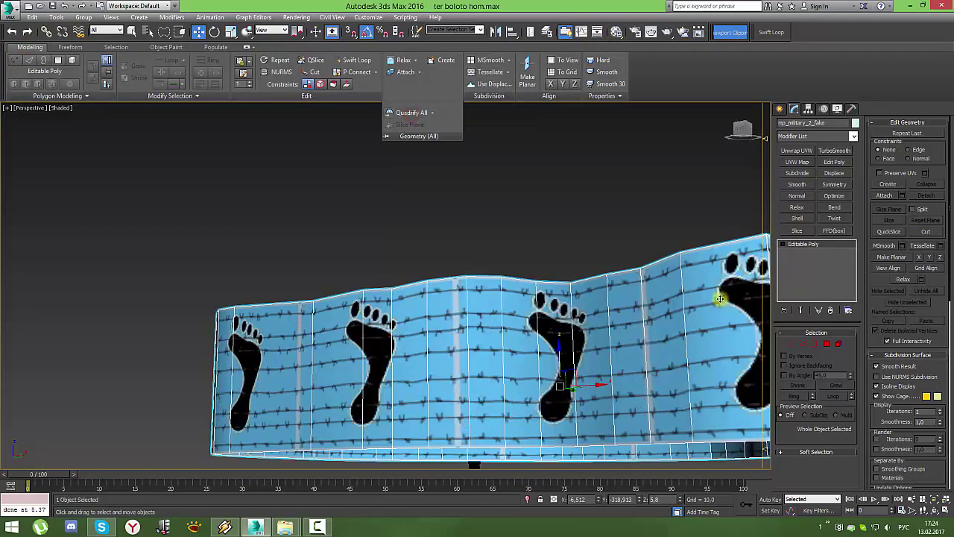
{"action": "left_click", "coordinate": [560, 196]}
- Unhide all scene objects and pan to show the village
{"action": "middle_click_drag", "start_coordinate": [596, 268], "coordinate": [528, 277], "text": "alt"}
{"action": "left_click", "coordinate": [527, 277]}
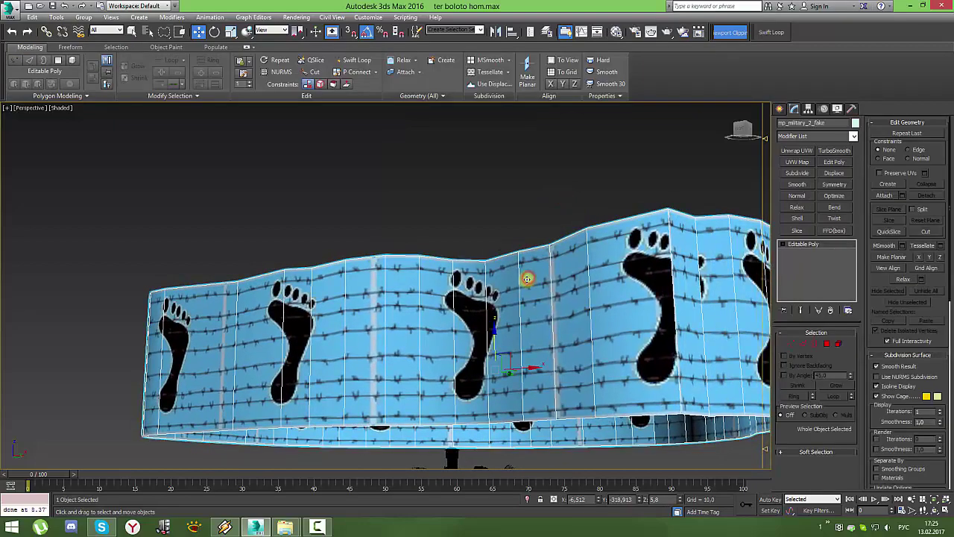
{"action": "right_click", "coordinate": [526, 277]}
{"action": "left_click", "coordinate": [552, 236]}
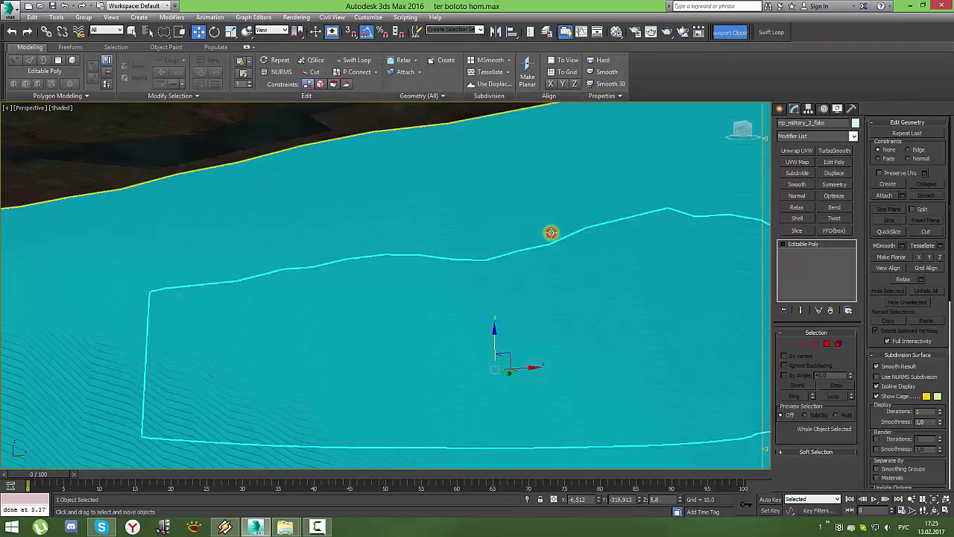
{"action": "scroll", "coordinate": [555, 246], "scroll_direction": "down", "scroll_amount": 5}
{"action": "middle_click_drag", "start_coordinate": [558, 261], "coordinate": [526, 158]}
- Hide the two selected objects
{"action": "scroll", "coordinate": [556, 345], "scroll_direction": "down", "scroll_amount": 2}
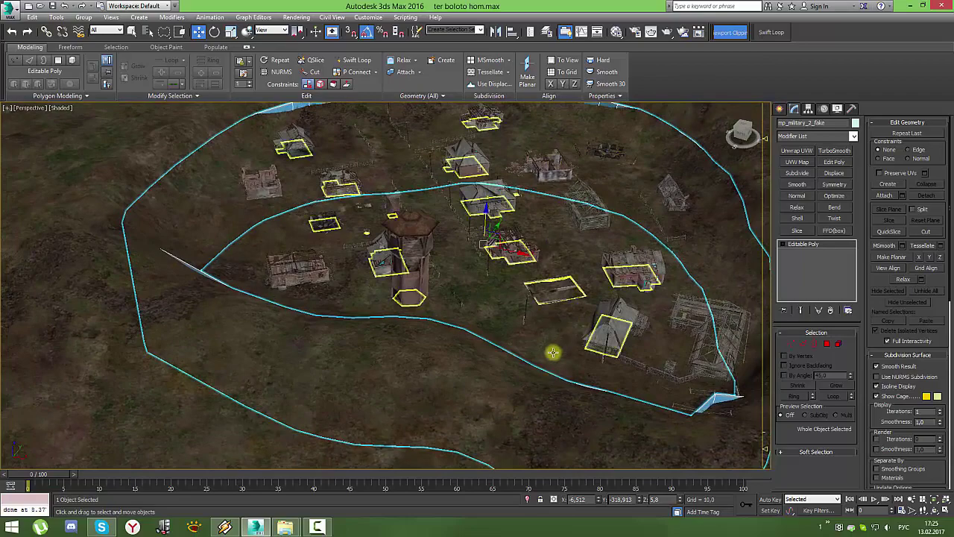
{"action": "scroll", "coordinate": [516, 393], "scroll_direction": "up", "scroll_amount": 5}
{"action": "right_click", "coordinate": [515, 391]}
{"action": "left_click", "coordinate": [534, 358]}
{"action": "scroll", "coordinate": [472, 306], "scroll_direction": "down", "scroll_amount": 3}
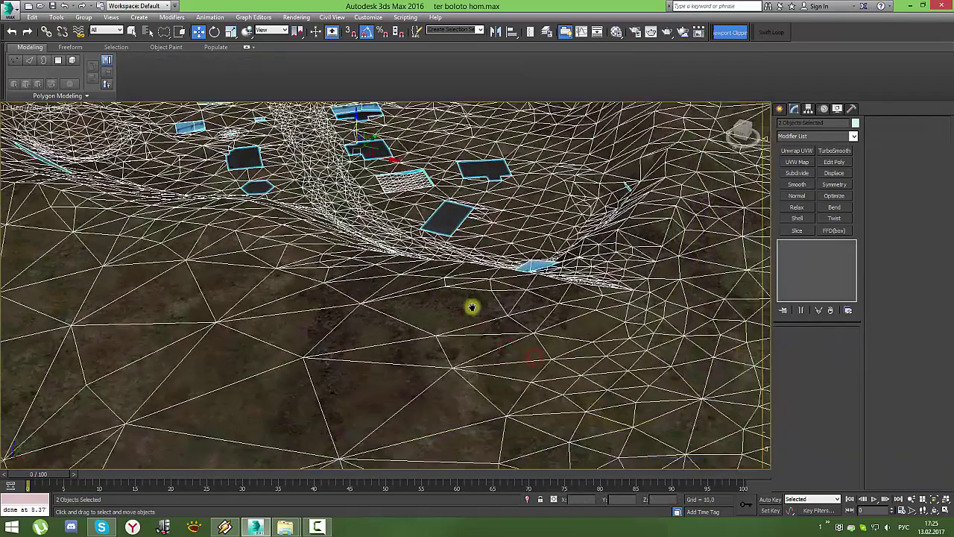
- Enter Vertex mode on mp_military_2_fake, try moving a vertex, and undo the bad moves
{"action": "left_click", "coordinate": [526, 262]}
{"action": "left_click", "coordinate": [791, 345]}
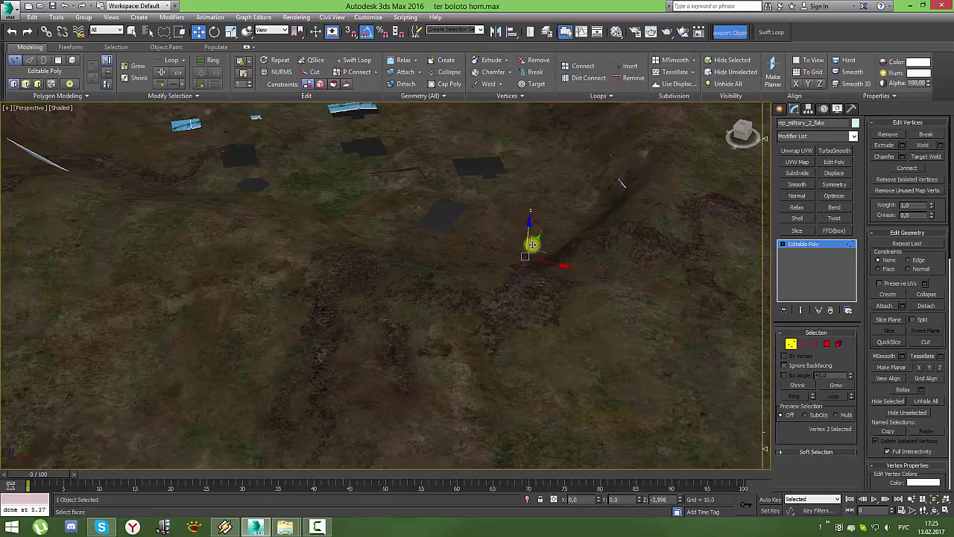
{"action": "mouse_move", "coordinate": [531, 245]}
{"action": "middle_mouse_down", "text": "alt"}
{"action": "mouse_move", "coordinate": [639, 198]}
{"action": "mouse_move", "coordinate": [624, 219]}
{"action": "mouse_move", "coordinate": [552, 237]}
{"action": "middle_mouse_up", "text": "alt"}
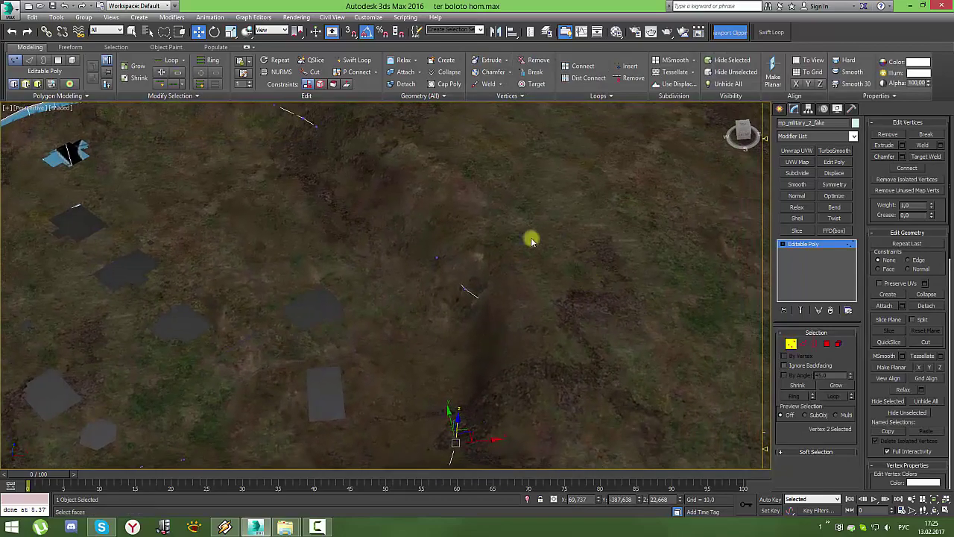
{"action": "left_click", "coordinate": [468, 290]}
{"action": "mouse_move", "coordinate": [622, 315]}
{"action": "middle_mouse_down", "text": "alt"}
{"action": "mouse_move", "coordinate": [545, 202]}
{"action": "mouse_move", "coordinate": [496, 198]}
{"action": "mouse_move", "coordinate": [449, 261]}
{"action": "mouse_move", "coordinate": [448, 226]}
{"action": "middle_mouse_up", "text": "alt"}
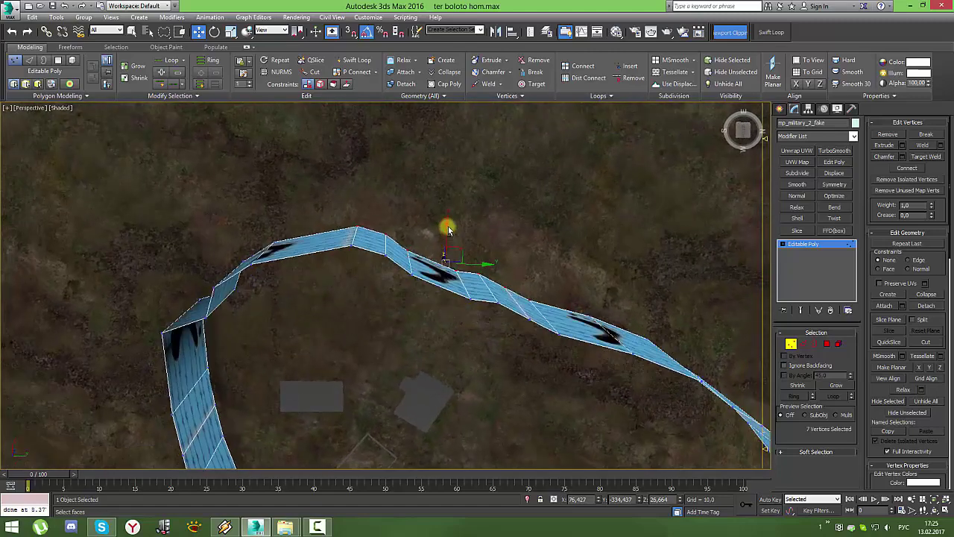
{"action": "mouse_move", "coordinate": [458, 241]}
{"action": "left_mouse_down"}
{"action": "mouse_move", "coordinate": [458, 221]}
{"action": "mouse_move", "coordinate": [471, 222]}
{"action": "left_mouse_up"}
{"action": "key", "text": "ctrl+z"}
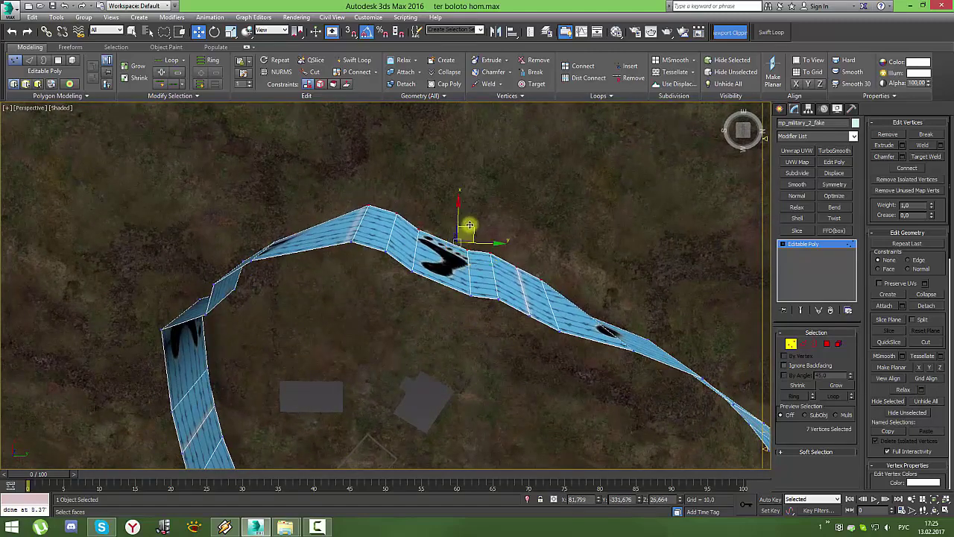
{"action": "key", "text": "ctrl+z"}
- Select a section's top vertices and raise them, then pick the peak vertex
{"action": "left_click_drag", "start_coordinate": [590, 353], "coordinate": [587, 248]}
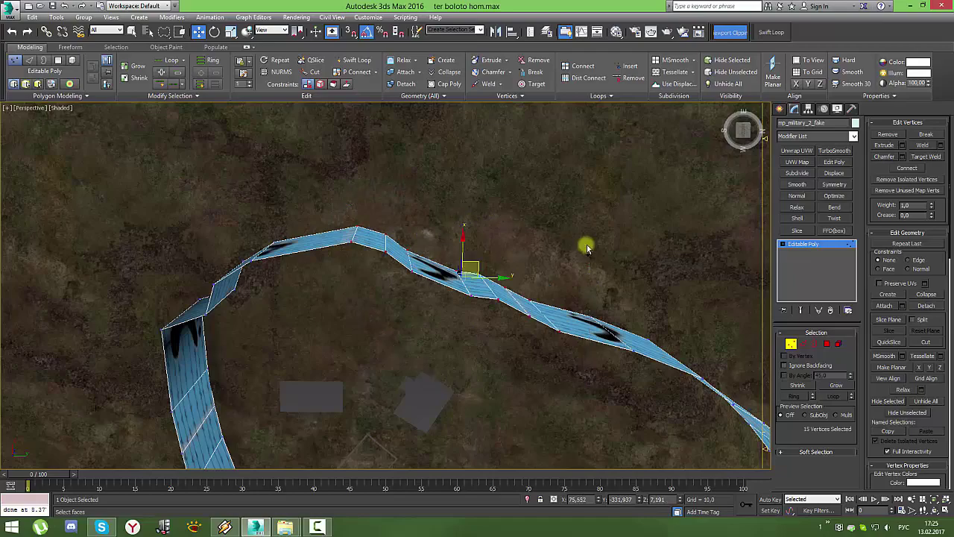
{"action": "left_click", "coordinate": [643, 350], "text": "ctrl"}
{"action": "mouse_move", "coordinate": [485, 263]}
{"action": "middle_mouse_down", "text": "alt"}
{"action": "mouse_move", "coordinate": [514, 320]}
{"action": "mouse_move", "coordinate": [445, 261]}
{"action": "mouse_move", "coordinate": [432, 209]}
{"action": "middle_mouse_up", "text": "alt"}
{"action": "mouse_move", "coordinate": [545, 243]}
{"action": "left_mouse_down"}
{"action": "mouse_move", "coordinate": [477, 190]}
{"action": "mouse_move", "coordinate": [475, 153]}
{"action": "left_mouse_up"}
{"action": "mouse_move", "coordinate": [475, 153]}
{"action": "middle_mouse_down", "text": "alt"}
{"action": "mouse_move", "coordinate": [342, 183]}
{"action": "mouse_move", "coordinate": [335, 174]}
{"action": "middle_mouse_up", "text": "alt"}
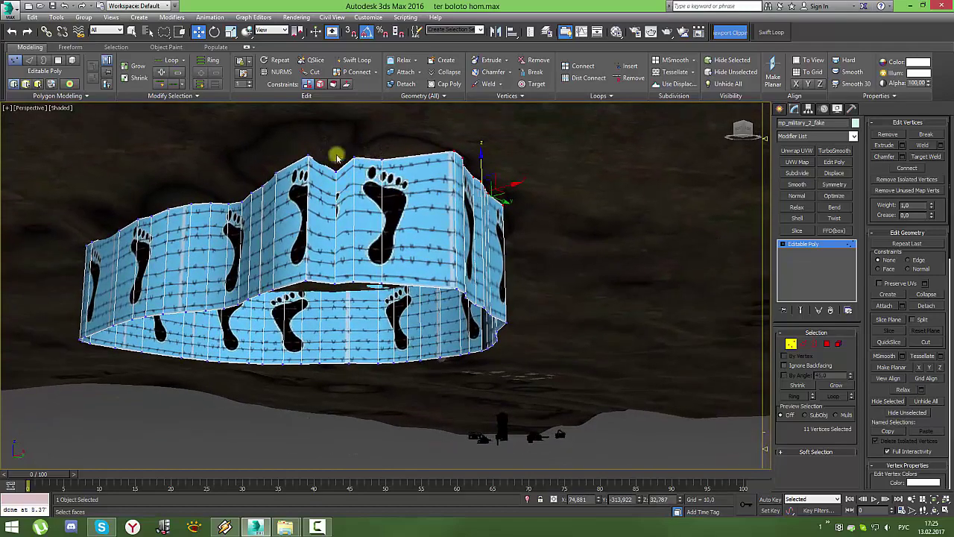
{"action": "left_click", "coordinate": [309, 155]}
- Lower the vertex at the wall's end down into the ground
{"action": "mouse_move", "coordinate": [309, 143]}
{"action": "middle_mouse_down", "text": "alt"}
{"action": "mouse_move", "coordinate": [454, 207]}
{"action": "mouse_move", "coordinate": [445, 322]}
{"action": "mouse_move", "coordinate": [443, 164]}
{"action": "middle_mouse_up", "text": "alt"}
{"action": "scroll", "coordinate": [487, 216], "scroll_direction": "down", "scroll_amount": 5}
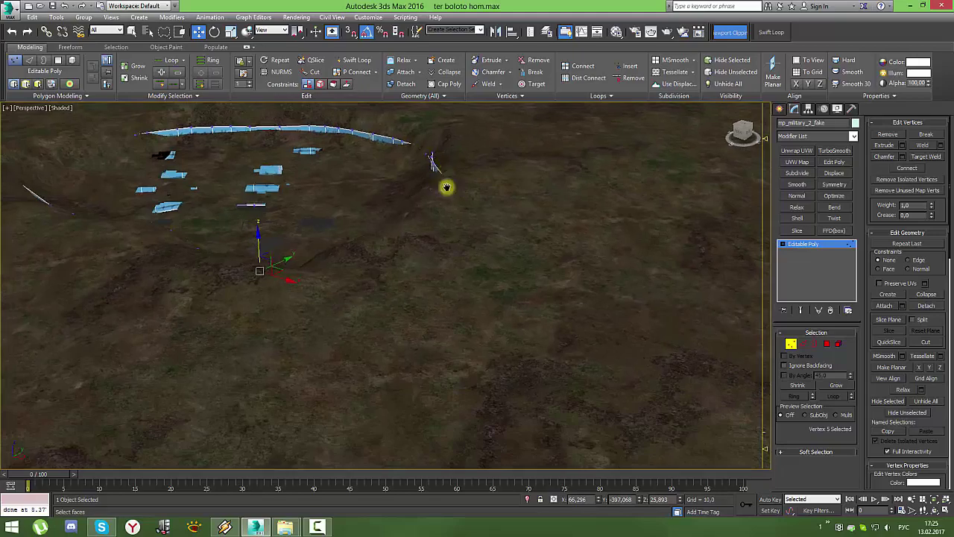
{"action": "scroll", "coordinate": [454, 250], "scroll_direction": "up", "scroll_amount": 3}
{"action": "left_click", "coordinate": [433, 250]}
{"action": "mouse_move", "coordinate": [437, 256]}
{"action": "middle_mouse_down", "text": "alt"}
{"action": "mouse_move", "coordinate": [500, 239]}
{"action": "mouse_move", "coordinate": [456, 205]}
{"action": "middle_mouse_up", "text": "alt"}
{"action": "mouse_move", "coordinate": [435, 215]}
{"action": "left_mouse_down"}
{"action": "mouse_move", "coordinate": [437, 230]}
{"action": "mouse_move", "coordinate": [416, 241]}
{"action": "left_mouse_up"}
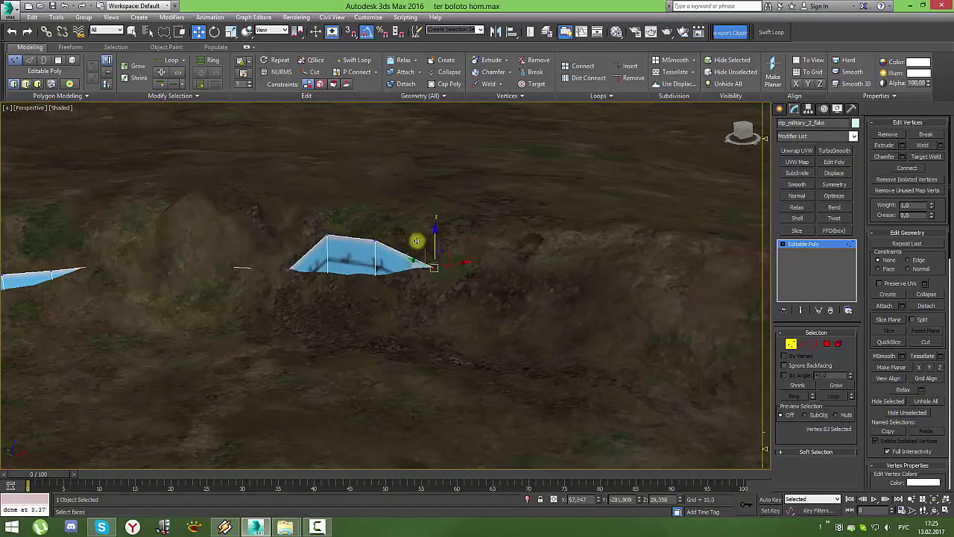
{"action": "mouse_move", "coordinate": [376, 212]}
{"action": "left_mouse_down"}
{"action": "mouse_move", "coordinate": [386, 246]}
{"action": "mouse_move", "coordinate": [347, 242]}
{"action": "left_mouse_up"}
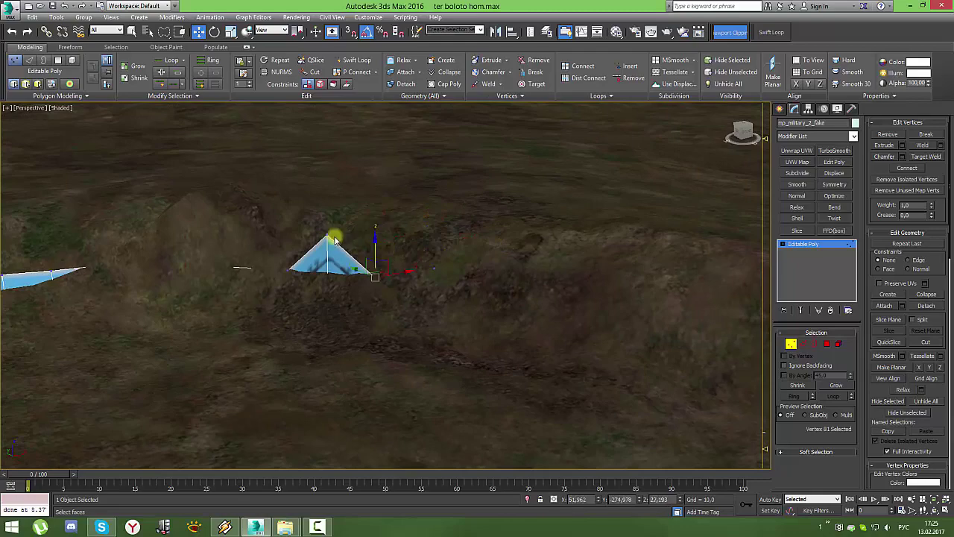
- Target Weld the lone stray vertex onto the wall line
{"action": "mouse_move", "coordinate": [336, 252]}
{"action": "middle_mouse_down"}
{"action": "mouse_move", "coordinate": [566, 234]}
{"action": "mouse_move", "coordinate": [377, 253]}
{"action": "mouse_move", "coordinate": [475, 294]}
{"action": "mouse_move", "coordinate": [371, 274]}
{"action": "mouse_move", "coordinate": [428, 336]}
{"action": "middle_mouse_up"}
{"action": "scroll", "coordinate": [470, 268], "scroll_direction": "up", "scroll_amount": 5}
{"action": "scroll", "coordinate": [447, 263], "scroll_direction": "down", "scroll_amount": 5}
{"action": "left_click", "coordinate": [475, 192]}
{"action": "middle_click_drag", "start_coordinate": [500, 238], "coordinate": [515, 296], "text": "alt"}
{"action": "left_click", "coordinate": [512, 182]}
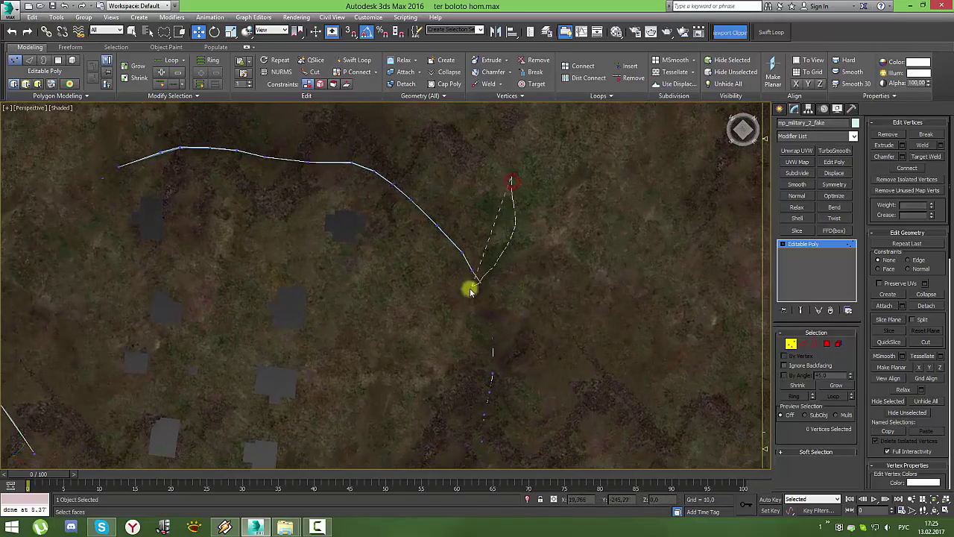
{"action": "left_click", "coordinate": [119, 165]}
- Select all wall-line vertices and sink them toward the terrain
{"action": "key", "text": "ctrl+a"}
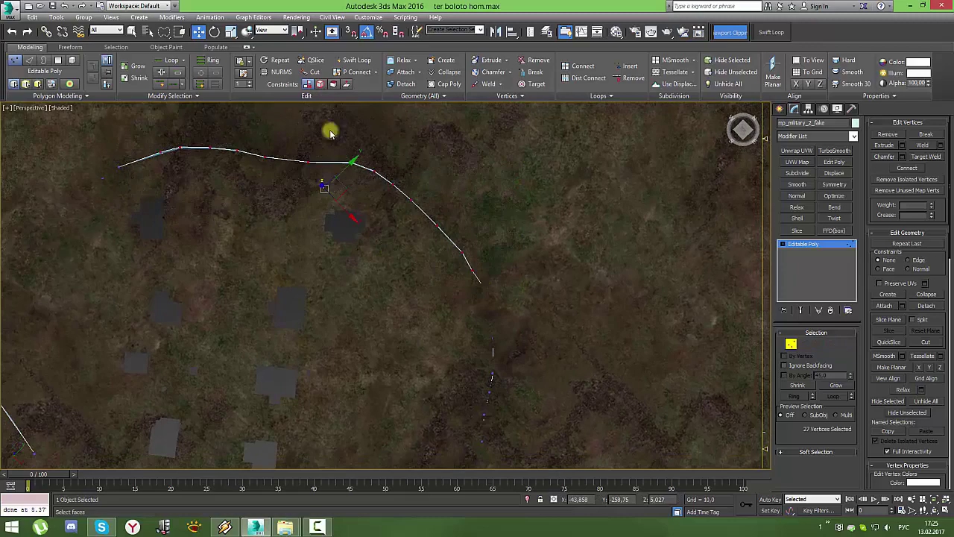
{"action": "middle_click_drag", "start_coordinate": [330, 133], "coordinate": [428, 266]}
{"action": "left_click_drag", "start_coordinate": [415, 260], "coordinate": [420, 241]}
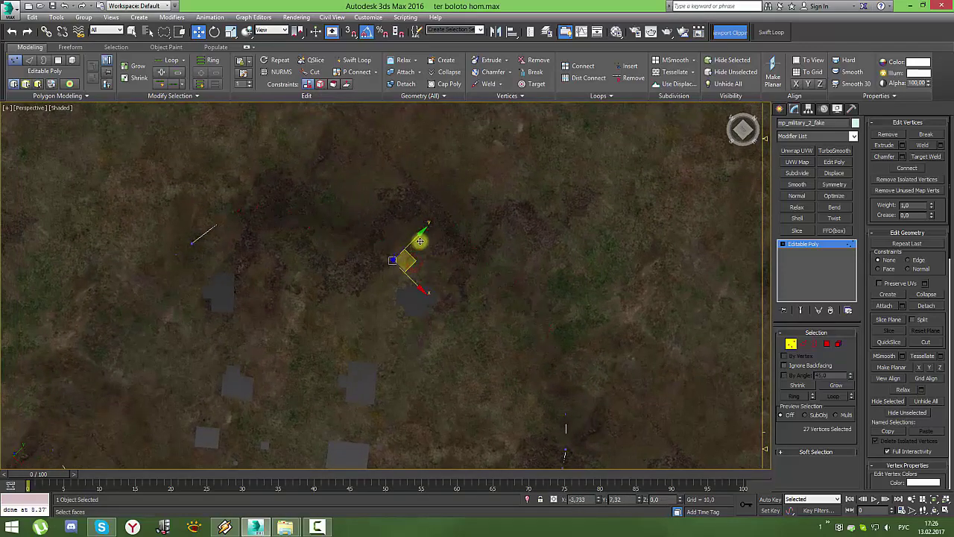
{"action": "mouse_move", "coordinate": [421, 240]}
{"action": "middle_mouse_down", "text": "alt"}
{"action": "mouse_move", "coordinate": [396, 217]}
{"action": "mouse_move", "coordinate": [407, 204]}
{"action": "mouse_move", "coordinate": [440, 250]}
{"action": "middle_mouse_up", "text": "alt"}
{"action": "middle_click_drag", "start_coordinate": [469, 311], "coordinate": [445, 321], "text": "alt"}
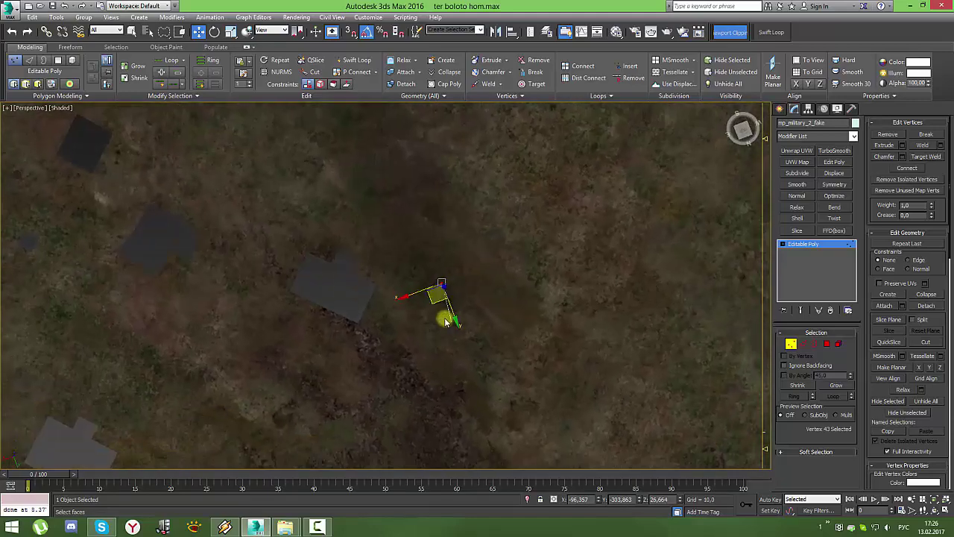
- Zoom in on the line's end and select its end vertices
{"action": "left_click_drag", "start_coordinate": [481, 260], "coordinate": [450, 282]}
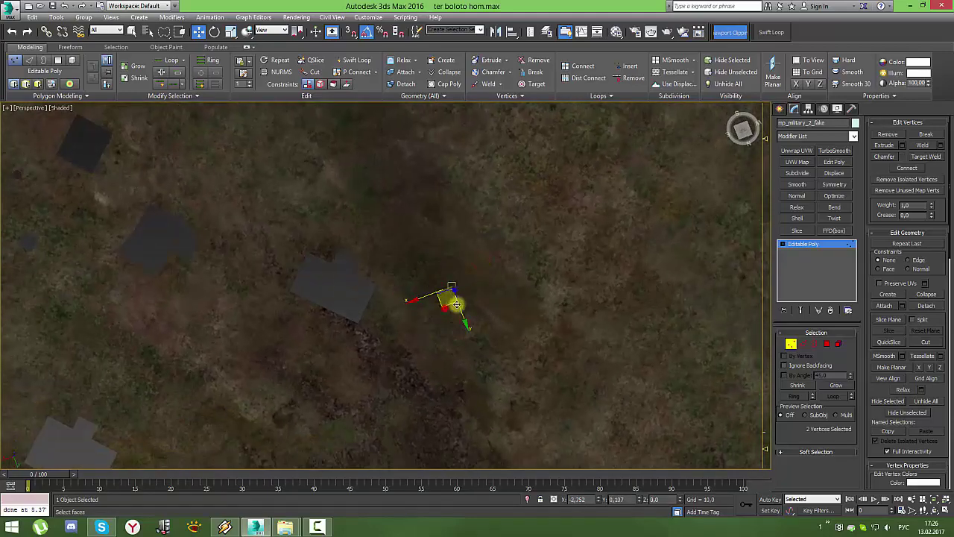
{"action": "mouse_move", "coordinate": [453, 305]}
{"action": "middle_mouse_down", "text": "alt"}
{"action": "mouse_move", "coordinate": [436, 260]}
{"action": "mouse_move", "coordinate": [607, 345]}
{"action": "mouse_move", "coordinate": [528, 198]}
{"action": "mouse_move", "coordinate": [511, 316]}
{"action": "middle_mouse_up", "text": "alt"}
{"action": "scroll", "coordinate": [511, 316], "scroll_direction": "up", "scroll_amount": 3}
{"action": "middle_click_drag", "start_coordinate": [425, 258], "coordinate": [556, 309], "text": "alt"}
{"action": "scroll", "coordinate": [556, 309], "scroll_direction": "up", "scroll_amount": 3}
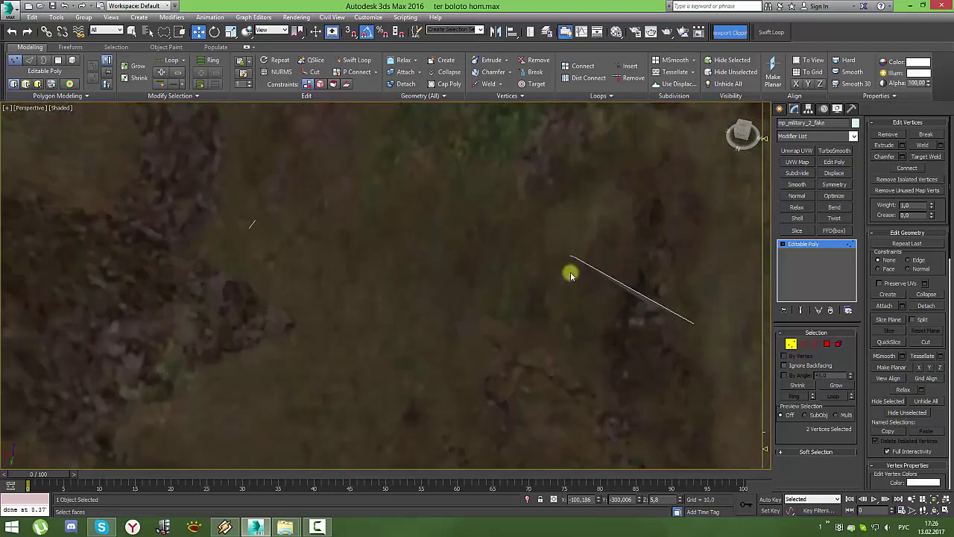
{"action": "left_click", "coordinate": [559, 272]}
{"action": "mouse_move", "coordinate": [559, 272]}
{"action": "middle_mouse_down", "text": "alt"}
{"action": "mouse_move", "coordinate": [644, 270]}
{"action": "mouse_move", "coordinate": [639, 251]}
{"action": "mouse_move", "coordinate": [725, 368]}
{"action": "middle_mouse_up", "text": "alt"}
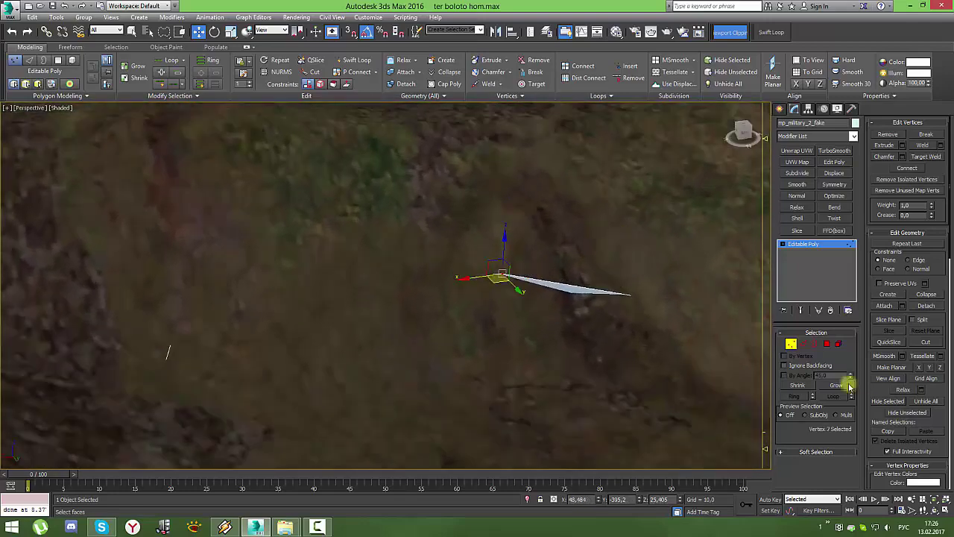
{"action": "mouse_move", "coordinate": [597, 306]}
{"action": "middle_mouse_down", "text": "alt"}
{"action": "mouse_move", "coordinate": [611, 326]}
{"action": "mouse_move", "coordinate": [619, 311]}
{"action": "mouse_move", "coordinate": [555, 304]}
{"action": "middle_mouse_up", "text": "alt"}
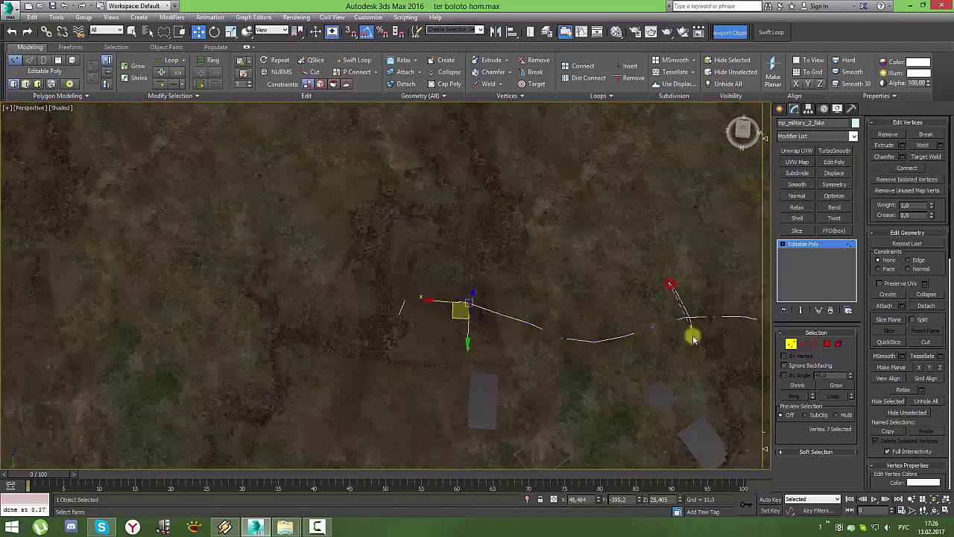
- Select fourteen vertices along the wall and adjust their height
{"action": "left_click_drag", "start_coordinate": [574, 246], "coordinate": [576, 248]}
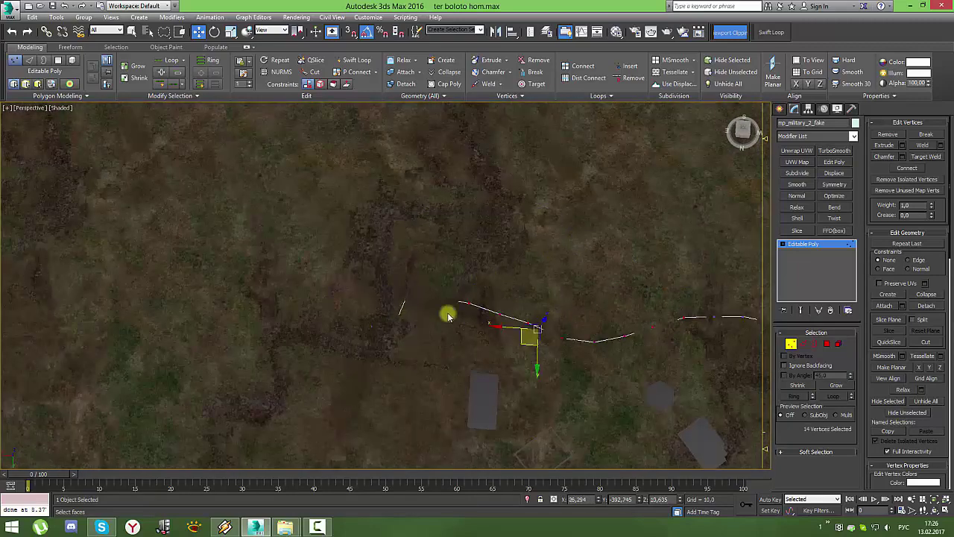
{"action": "mouse_move", "coordinate": [529, 336]}
{"action": "middle_mouse_down", "text": "alt"}
{"action": "mouse_move", "coordinate": [548, 204]}
{"action": "mouse_move", "coordinate": [552, 216]}
{"action": "mouse_move", "coordinate": [533, 215]}
{"action": "mouse_move", "coordinate": [530, 274]}
{"action": "middle_mouse_up", "text": "alt"}
{"action": "left_click_drag", "start_coordinate": [535, 275], "coordinate": [539, 264]}
{"action": "mouse_move", "coordinate": [539, 264]}
{"action": "middle_mouse_down", "text": "alt"}
{"action": "mouse_move", "coordinate": [494, 260]}
{"action": "mouse_move", "coordinate": [419, 304]}
{"action": "mouse_move", "coordinate": [437, 388]}
{"action": "mouse_move", "coordinate": [624, 252]}
{"action": "middle_mouse_up", "text": "alt"}
{"action": "left_click", "coordinate": [625, 252]}
- Lower the wall's right end and left part vertices
{"action": "mouse_move", "coordinate": [653, 217]}
{"action": "left_mouse_down"}
{"action": "mouse_move", "coordinate": [686, 187]}
{"action": "mouse_move", "coordinate": [687, 201]}
{"action": "left_mouse_up"}
{"action": "left_click", "coordinate": [649, 217]}
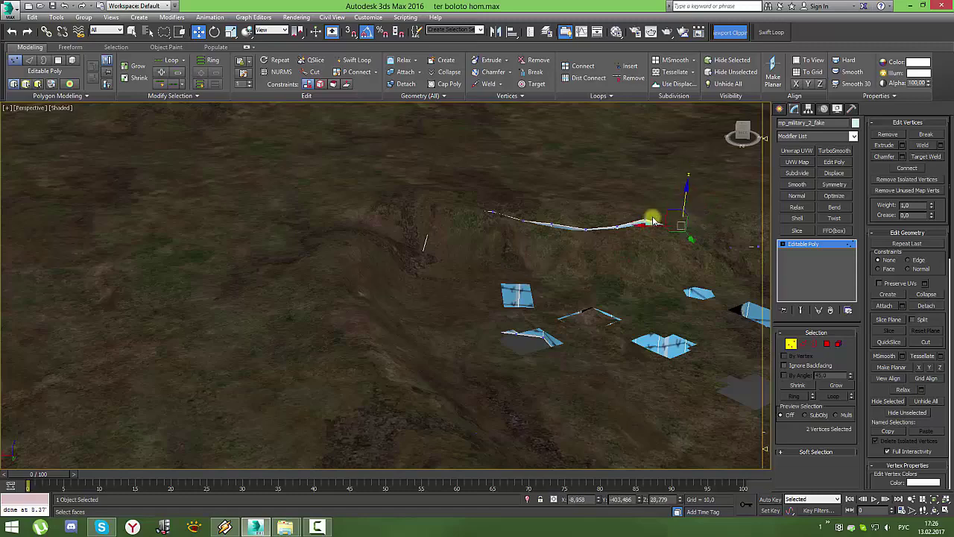
{"action": "scroll", "coordinate": [619, 226], "scroll_direction": "up", "scroll_amount": 3}
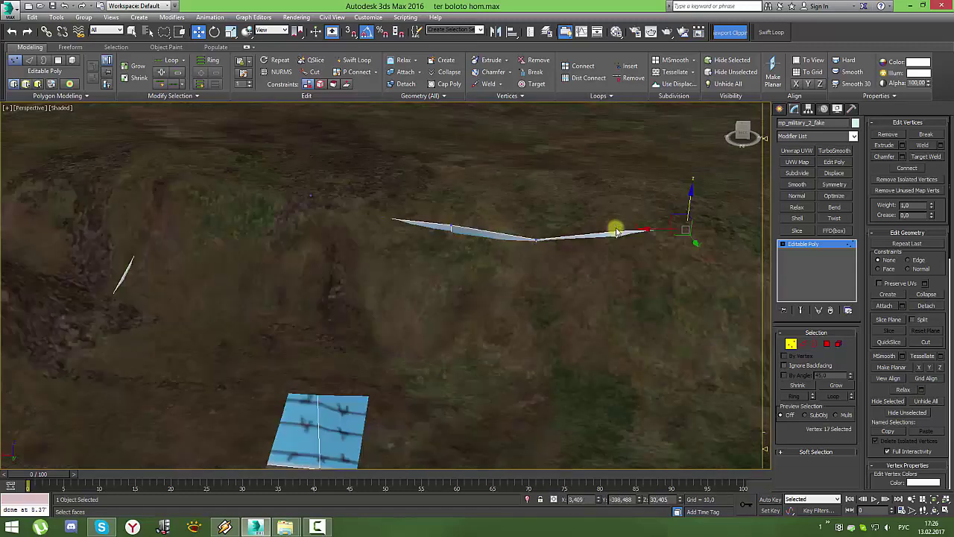
{"action": "left_click_drag", "start_coordinate": [620, 204], "coordinate": [620, 211]}
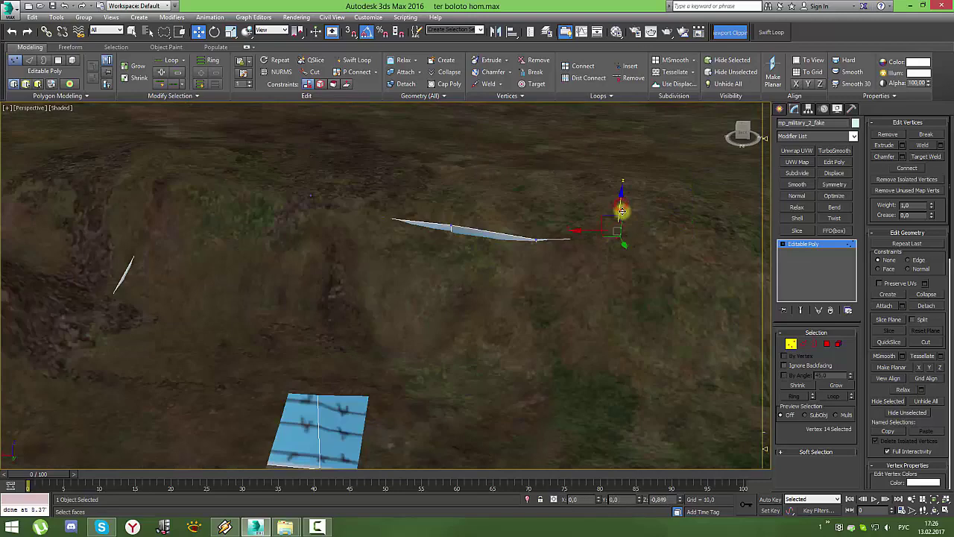
{"action": "left_click", "coordinate": [452, 224]}
{"action": "left_click_drag", "start_coordinate": [452, 211], "coordinate": [464, 221]}
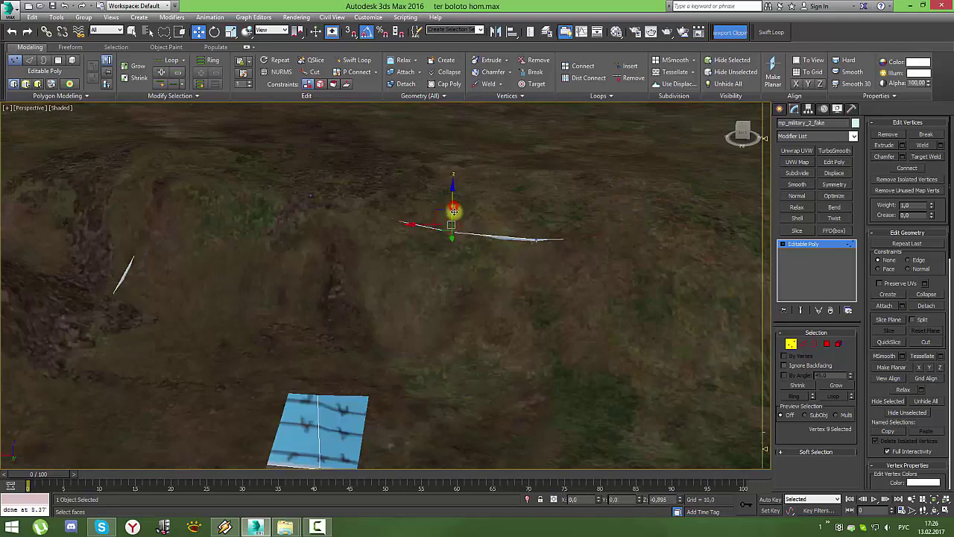
{"action": "left_click", "coordinate": [539, 240]}
{"action": "mouse_move", "coordinate": [539, 223]}
{"action": "middle_mouse_down"}
{"action": "mouse_move", "coordinate": [499, 341]}
{"action": "mouse_move", "coordinate": [565, 284]}
{"action": "middle_mouse_up"}
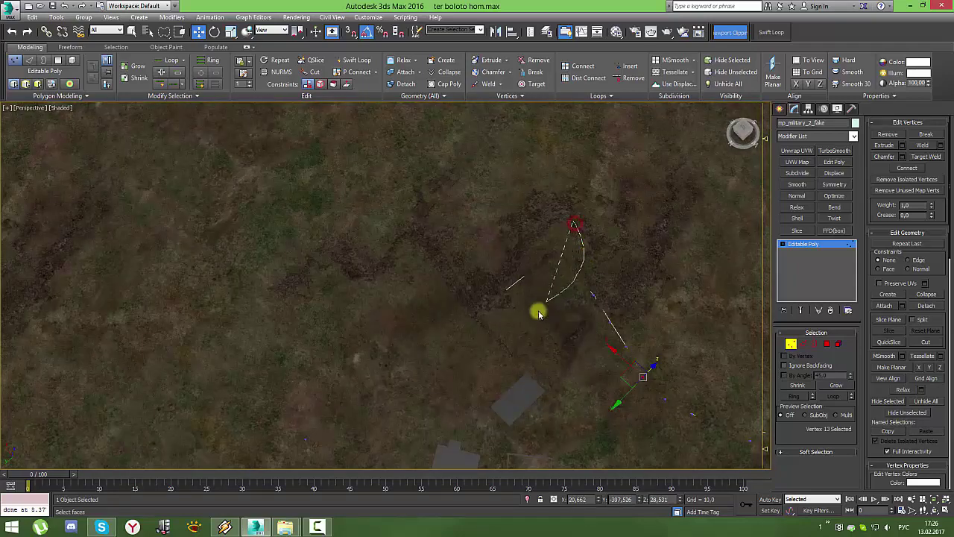
- Select four wall vertices and raise the two peak vertices
{"action": "left_click_drag", "start_coordinate": [595, 162], "coordinate": [516, 279]}
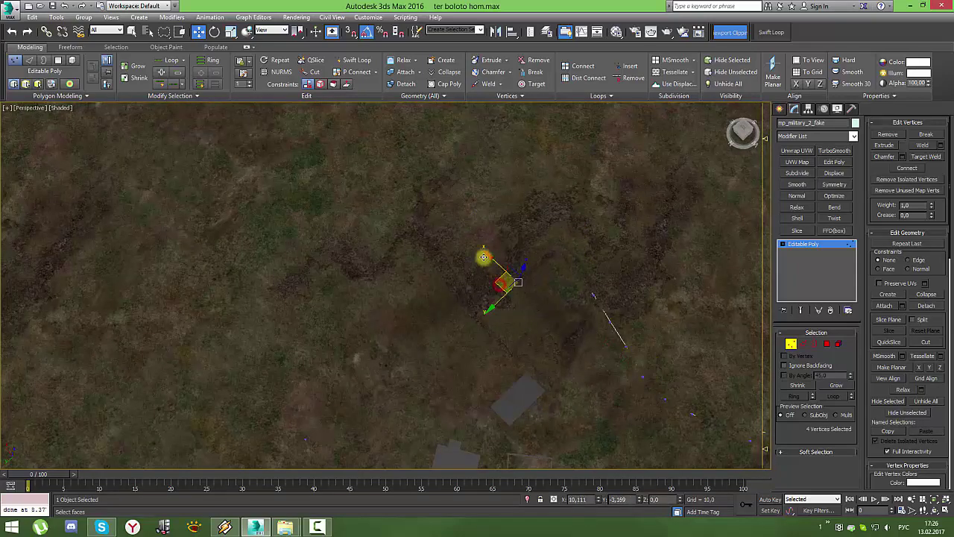
{"action": "middle_click_drag", "start_coordinate": [499, 284], "coordinate": [485, 267], "text": "alt"}
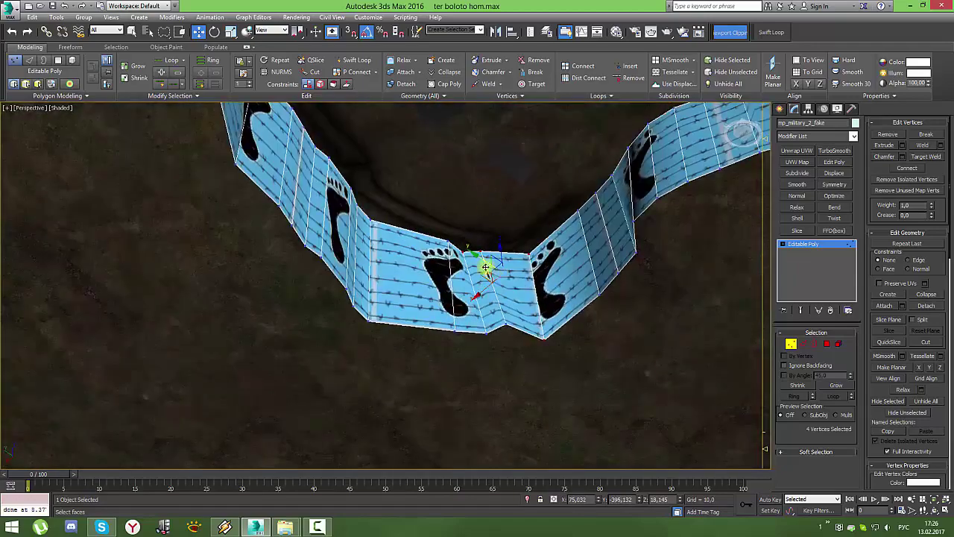
{"action": "scroll", "coordinate": [485, 267], "scroll_direction": "up", "scroll_amount": 2}
{"action": "left_click", "coordinate": [477, 242]}
{"action": "left_click_drag", "start_coordinate": [469, 233], "coordinate": [462, 246]}
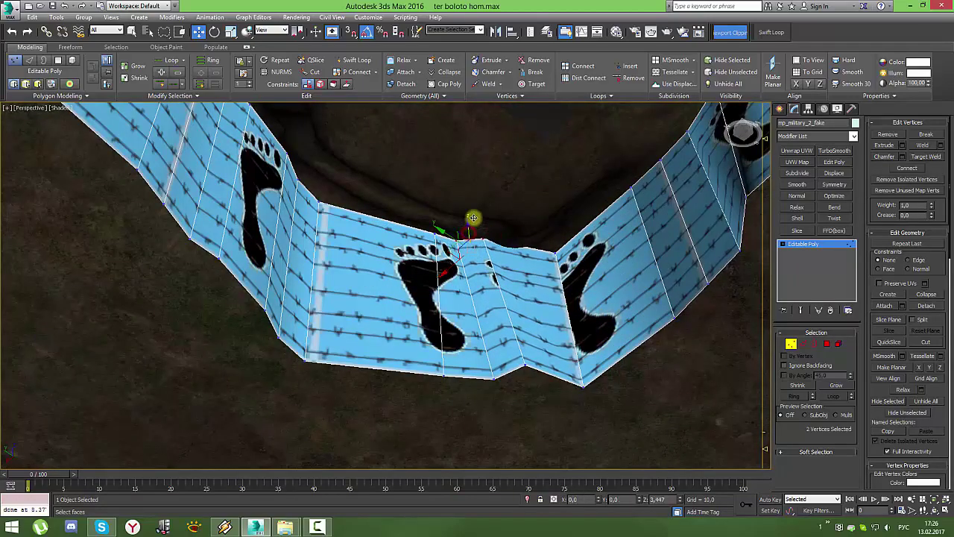
- Shift the peak vertices sideways and select vertices further along the wall
{"action": "left_click_drag", "start_coordinate": [451, 242], "coordinate": [456, 246]}
{"action": "mouse_move", "coordinate": [456, 246]}
{"action": "middle_mouse_down", "text": "alt"}
{"action": "mouse_move", "coordinate": [442, 277]}
{"action": "mouse_move", "coordinate": [439, 246]}
{"action": "middle_mouse_up", "text": "alt"}
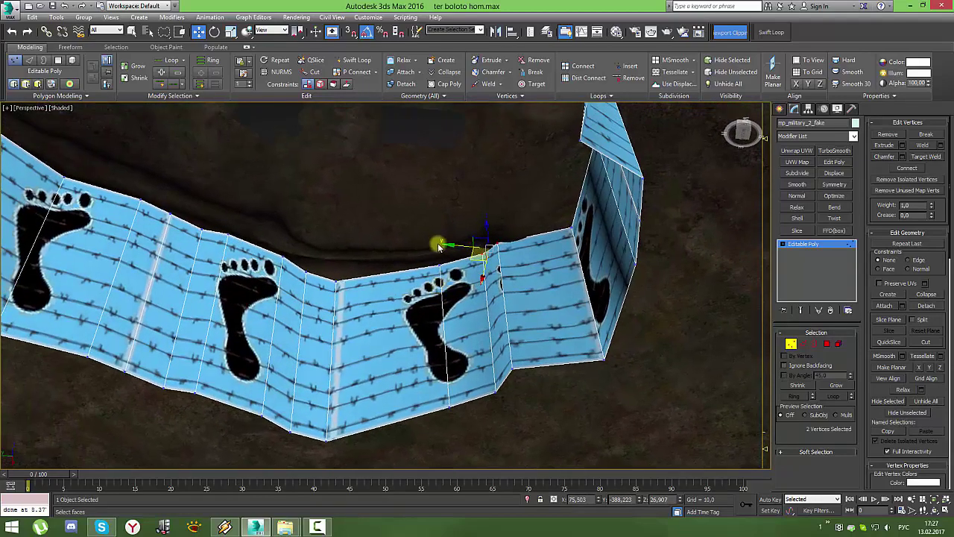
{"action": "left_click_drag", "start_coordinate": [317, 258], "coordinate": [324, 257]}
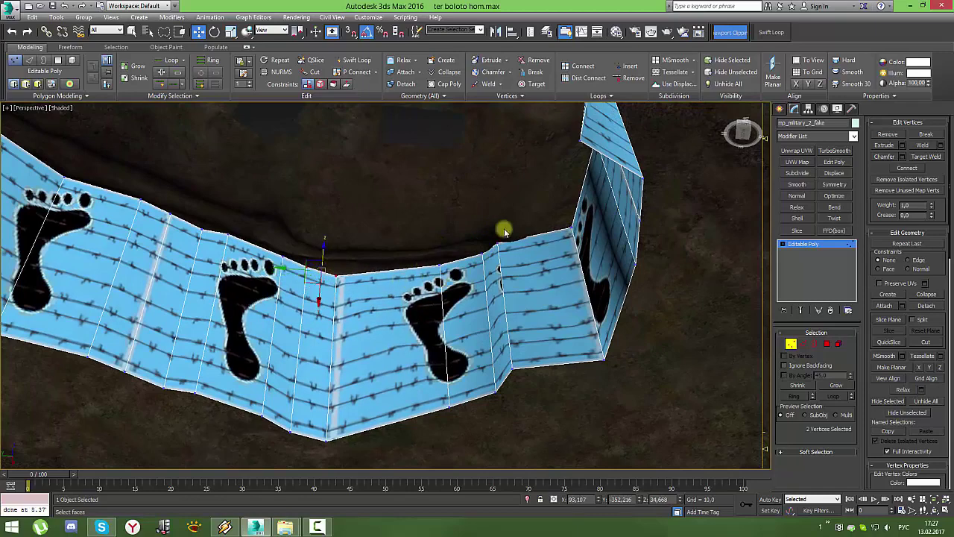
{"action": "left_click", "coordinate": [497, 244]}
- Connect two picked edges at Edge level to add a vertical edge, then return to object level
{"action": "left_click", "coordinate": [806, 345]}
{"action": "left_click", "coordinate": [937, 182]}
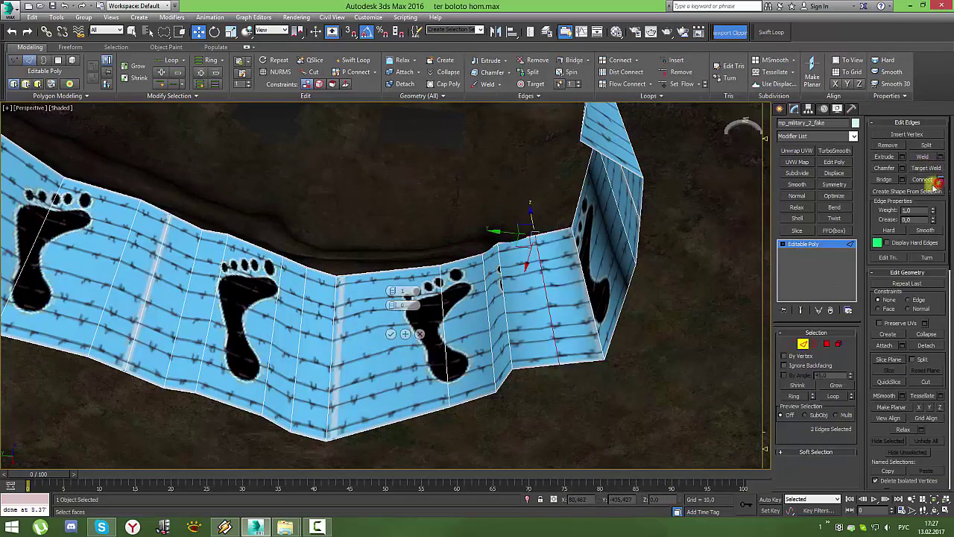
{"action": "left_click", "coordinate": [805, 344]}
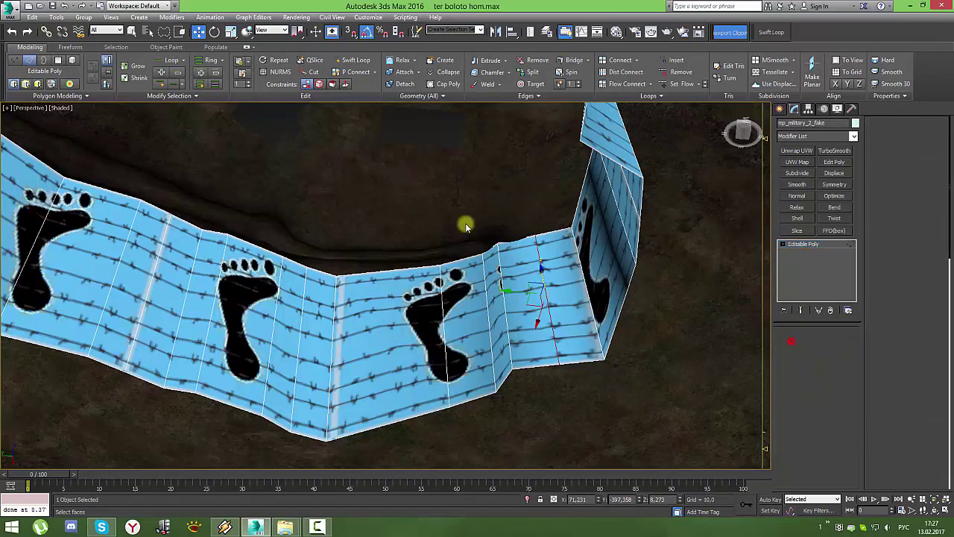
{"action": "left_click", "coordinate": [534, 237]}
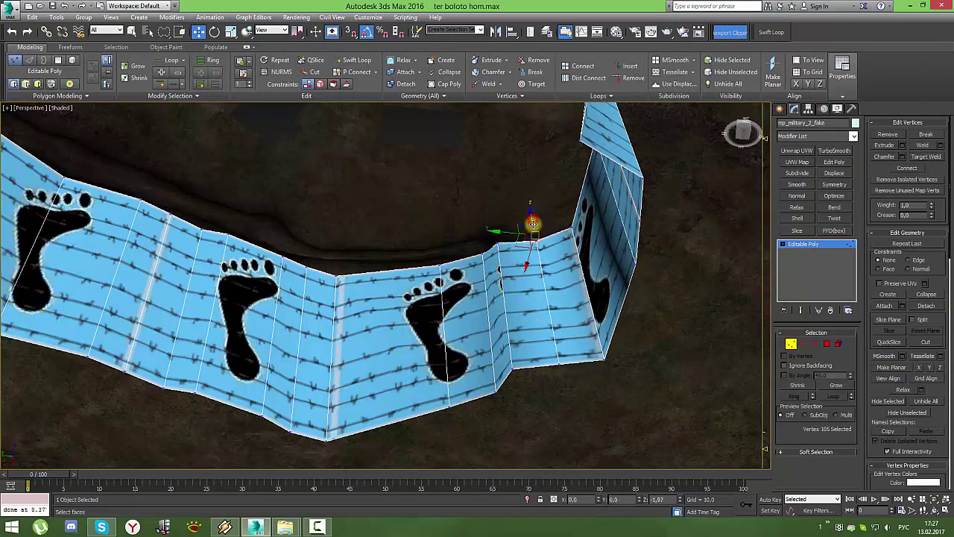
{"action": "mouse_move", "coordinate": [533, 217]}
{"action": "middle_mouse_down", "text": "alt"}
{"action": "mouse_move", "coordinate": [622, 255]}
{"action": "mouse_move", "coordinate": [518, 241]}
{"action": "mouse_move", "coordinate": [778, 340]}
{"action": "middle_mouse_up", "text": "alt"}
{"action": "left_click", "coordinate": [791, 343]}
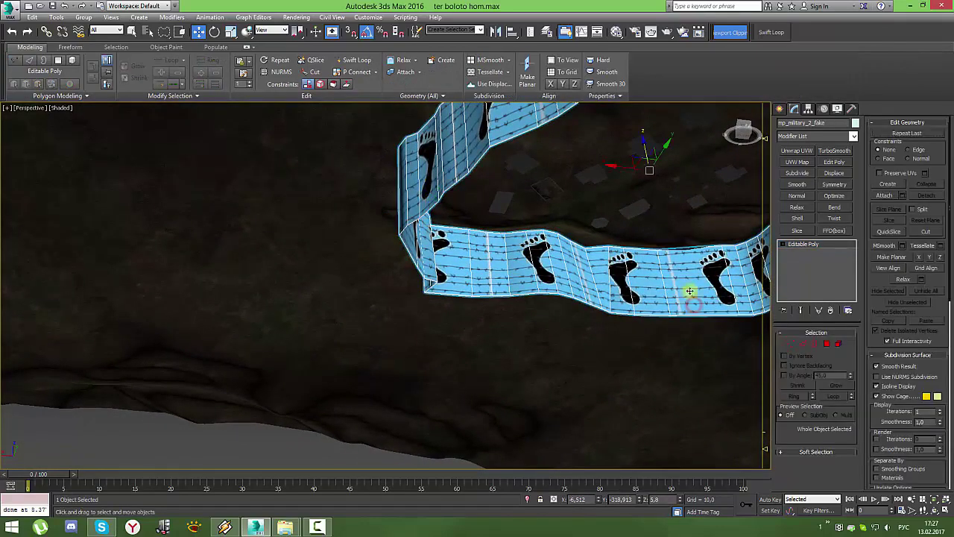
- Assign the HOMA lettering material to the wall strip in the Material Editor
{"action": "left_click", "coordinate": [618, 31]}
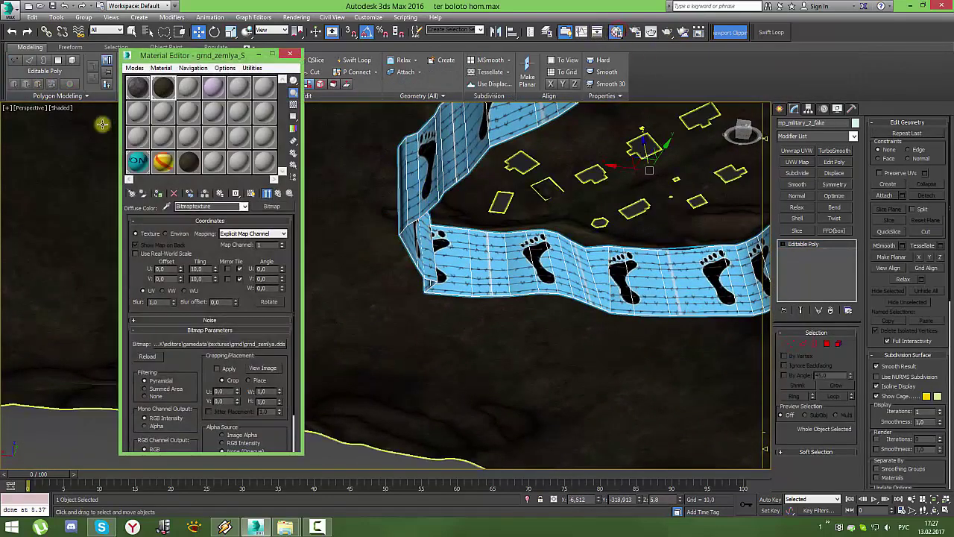
{"action": "left_click", "coordinate": [138, 161]}
{"action": "left_click", "coordinate": [161, 195]}
{"action": "left_click", "coordinate": [290, 54]}
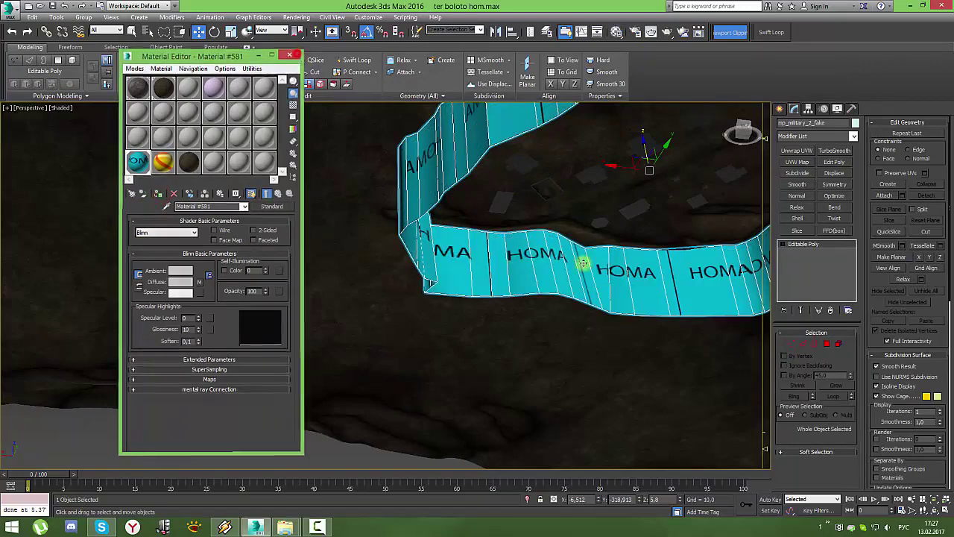
- Select two strip edges and Connect them to add another vertical edge
{"action": "left_click", "coordinate": [791, 344]}
{"action": "left_click", "coordinate": [802, 343]}
{"action": "left_click", "coordinate": [680, 240]}
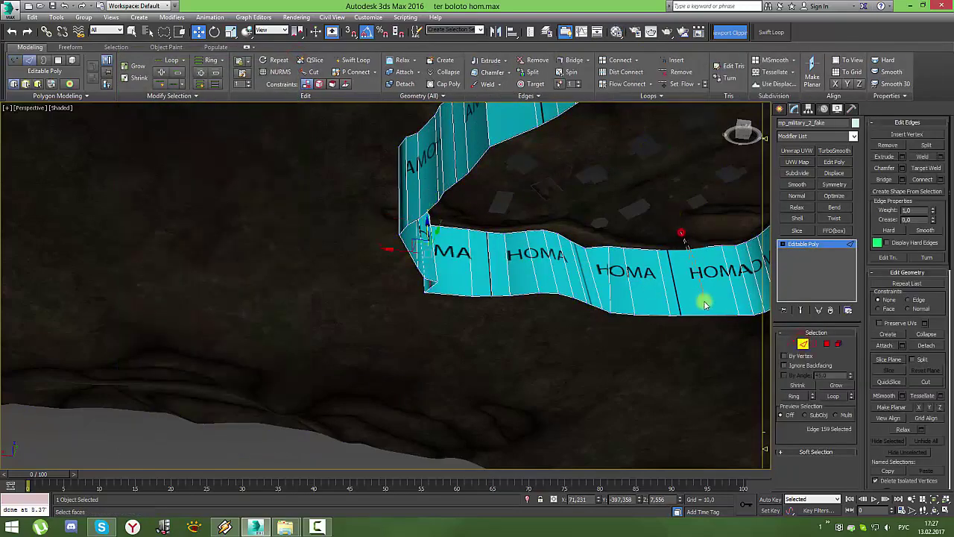
{"action": "left_click", "coordinate": [942, 181]}
{"action": "left_click", "coordinate": [392, 334]}
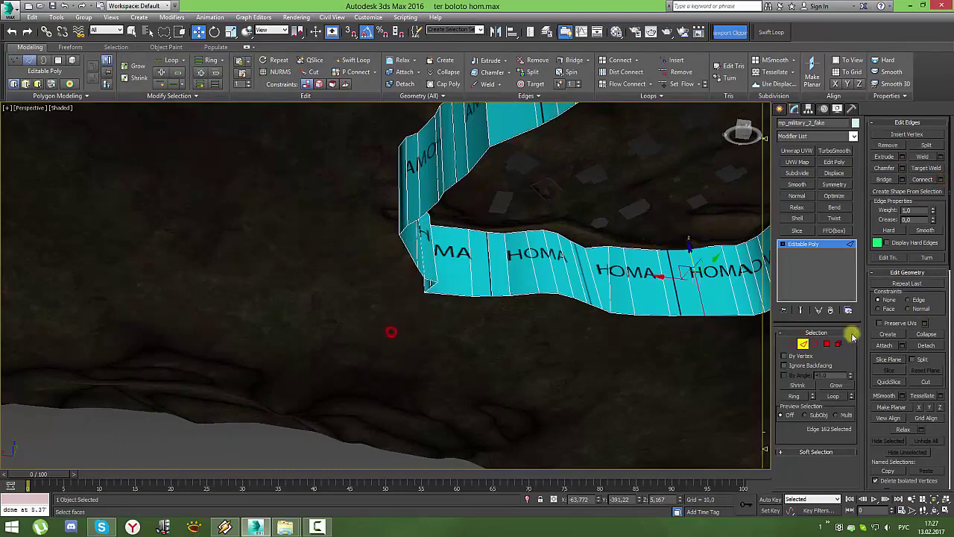
{"action": "left_click", "coordinate": [791, 344]}
- View the strip from above and the side, selecting vertices along its lower edge
{"action": "mouse_move", "coordinate": [724, 246]}
{"action": "middle_mouse_down", "text": "alt"}
{"action": "mouse_move", "coordinate": [592, 243]}
{"action": "mouse_move", "coordinate": [537, 254]}
{"action": "middle_mouse_up", "text": "alt"}
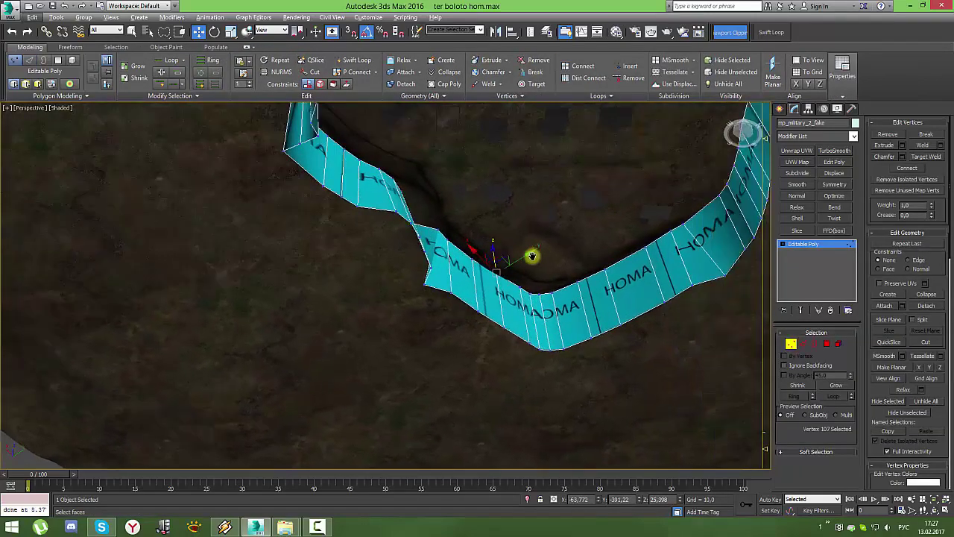
{"action": "scroll", "coordinate": [484, 274], "scroll_direction": "up", "scroll_amount": 2}
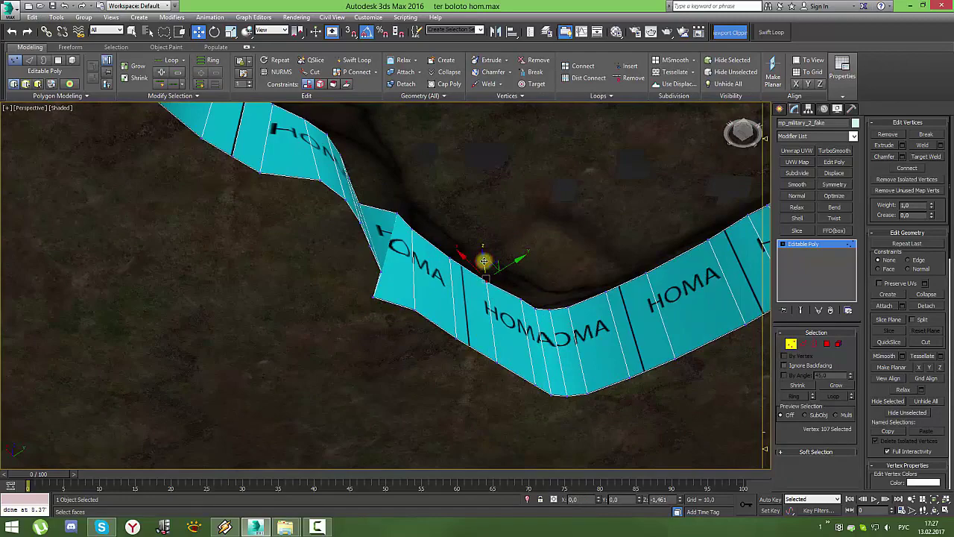
{"action": "middle_click_drag", "start_coordinate": [483, 261], "coordinate": [454, 283], "text": "alt"}
{"action": "left_click", "coordinate": [356, 361]}
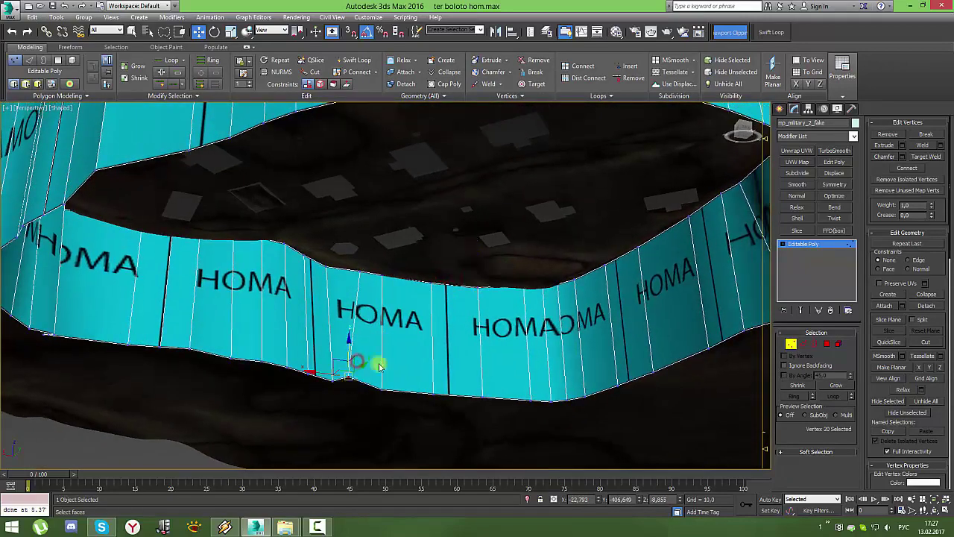
{"action": "scroll", "coordinate": [437, 326], "scroll_direction": "up", "scroll_amount": 5}
{"action": "scroll", "coordinate": [437, 320], "scroll_direction": "down", "scroll_amount": 5}
{"action": "scroll", "coordinate": [497, 330], "scroll_direction": "down", "scroll_amount": 3}
{"action": "scroll", "coordinate": [496, 330], "scroll_direction": "up", "scroll_amount": 3}
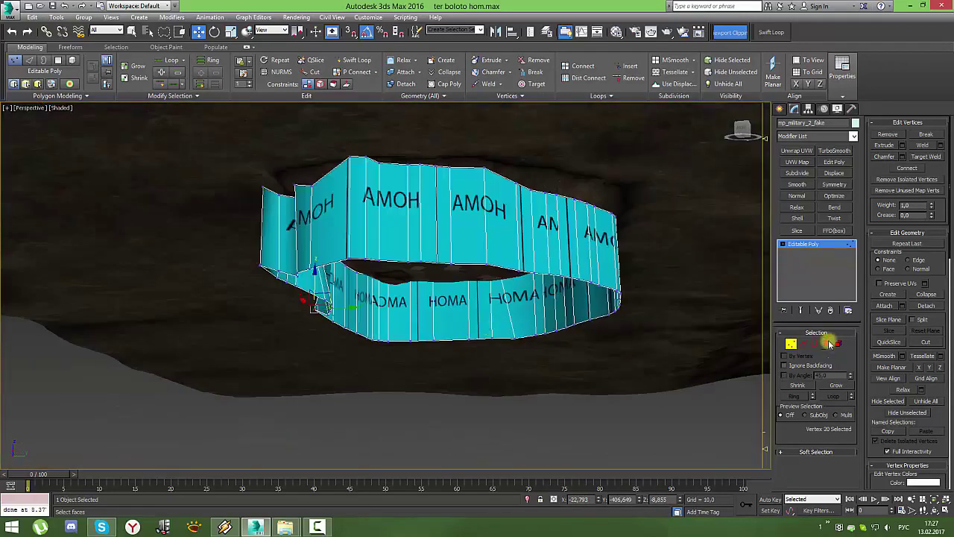
- Select the strip's open bottom border and flatten it with Make Planar Z
{"action": "left_click", "coordinate": [820, 344]}
{"action": "left_click", "coordinate": [579, 332]}
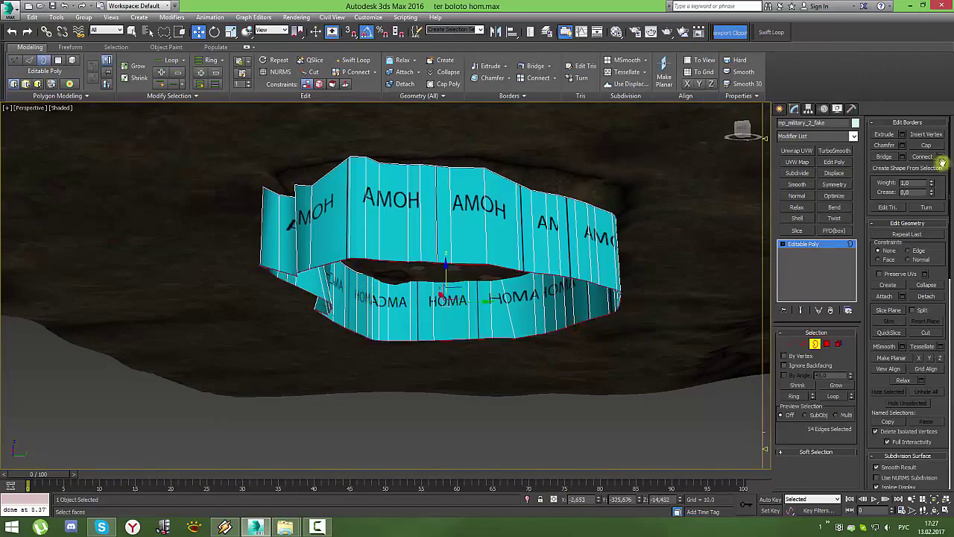
{"action": "left_click", "coordinate": [941, 359]}
{"action": "mouse_move", "coordinate": [351, 338]}
{"action": "middle_mouse_down", "text": "alt"}
{"action": "mouse_move", "coordinate": [425, 354]}
{"action": "mouse_move", "coordinate": [601, 325]}
{"action": "mouse_move", "coordinate": [554, 287]}
{"action": "mouse_move", "coordinate": [534, 294]}
{"action": "middle_mouse_up", "text": "alt"}
- Check strip vertices in Vertex mode, then return to object level
{"action": "left_click", "coordinate": [791, 344]}
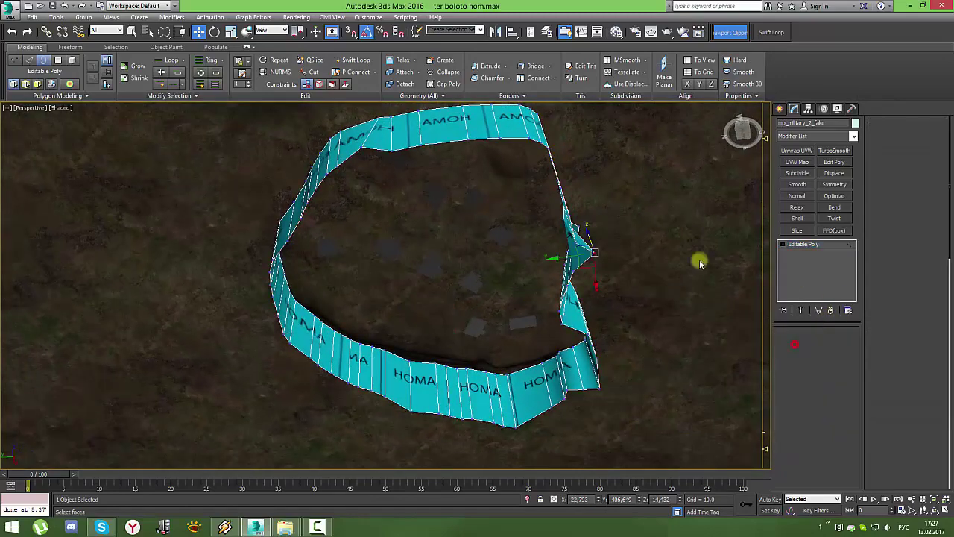
{"action": "left_click", "coordinate": [586, 257]}
{"action": "mouse_move", "coordinate": [590, 262]}
{"action": "middle_mouse_down", "text": "alt"}
{"action": "mouse_move", "coordinate": [537, 277]}
{"action": "mouse_move", "coordinate": [568, 198]}
{"action": "mouse_move", "coordinate": [584, 214]}
{"action": "mouse_move", "coordinate": [693, 241]}
{"action": "mouse_move", "coordinate": [548, 247]}
{"action": "middle_mouse_up", "text": "alt"}
{"action": "left_click", "coordinate": [569, 201]}
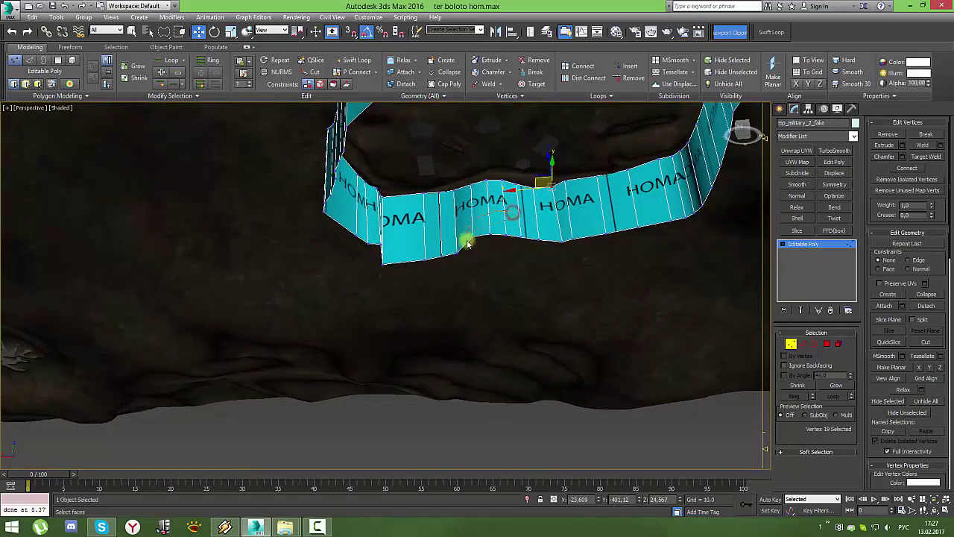
{"action": "mouse_move", "coordinate": [538, 237]}
{"action": "middle_mouse_down", "text": "alt"}
{"action": "mouse_move", "coordinate": [417, 211]}
{"action": "mouse_move", "coordinate": [520, 274]}
{"action": "middle_mouse_up", "text": "alt"}
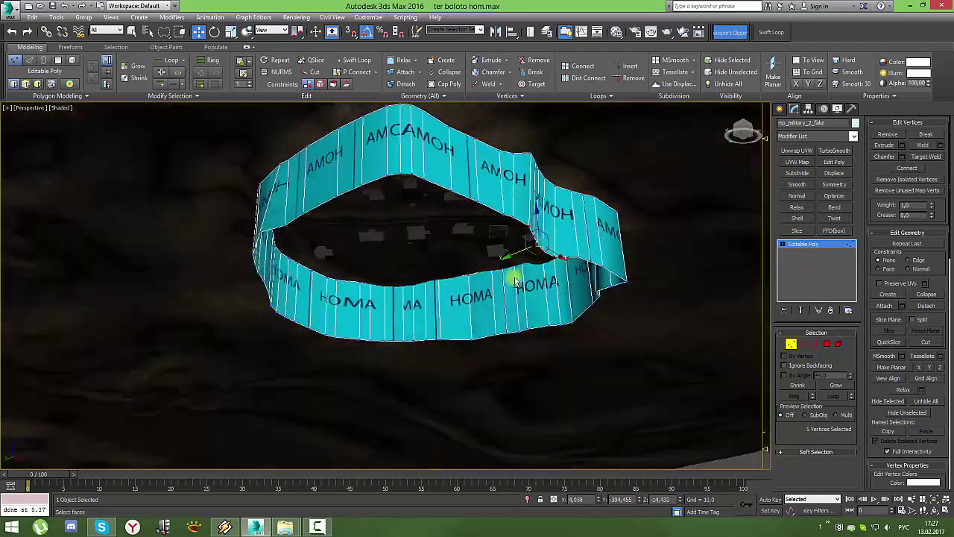
{"action": "mouse_move", "coordinate": [514, 262]}
{"action": "middle_mouse_down", "text": "alt"}
{"action": "mouse_move", "coordinate": [548, 267]}
{"action": "mouse_move", "coordinate": [517, 336]}
{"action": "middle_mouse_up", "text": "alt"}
{"action": "scroll", "coordinate": [544, 269], "scroll_direction": "down", "scroll_amount": 5}
{"action": "scroll", "coordinate": [517, 336], "scroll_direction": "up", "scroll_amount": 3}
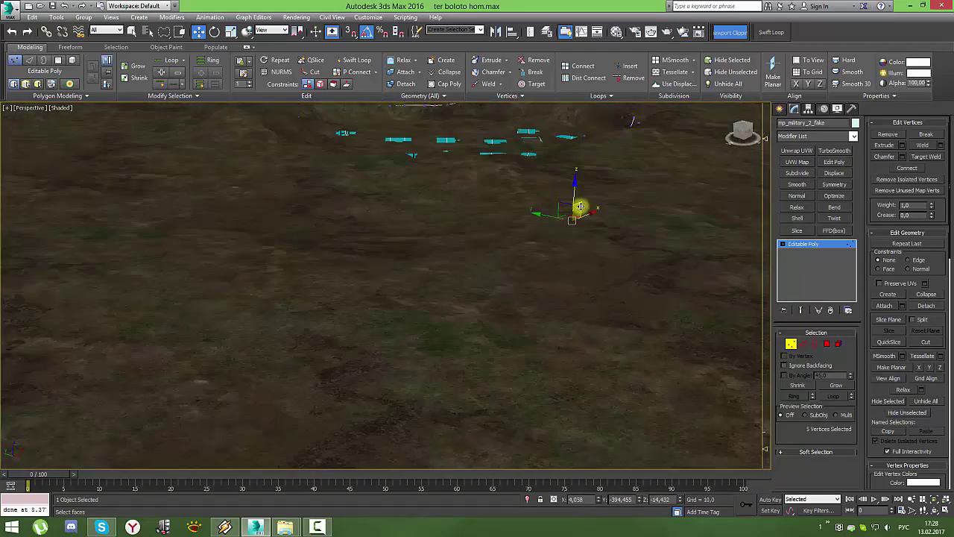
{"action": "left_click", "coordinate": [789, 343]}
{"action": "mouse_move", "coordinate": [567, 313]}
{"action": "middle_mouse_down", "text": "alt"}
{"action": "mouse_move", "coordinate": [575, 160]}
{"action": "mouse_move", "coordinate": [505, 321]}
{"action": "middle_mouse_up", "text": "alt"}
- Unhide all the hidden village objects
{"action": "scroll", "coordinate": [504, 322], "scroll_direction": "up", "scroll_amount": 5}
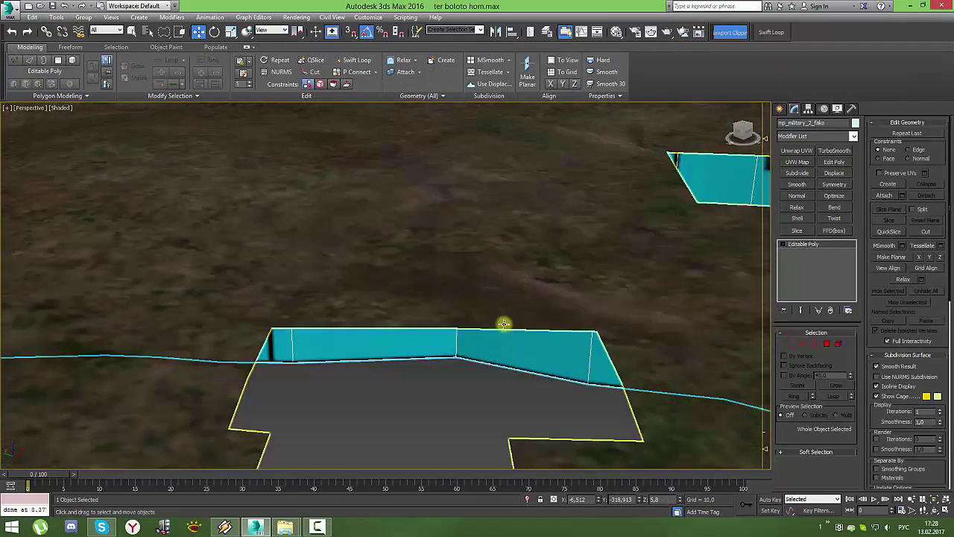
{"action": "right_click", "coordinate": [509, 377]}
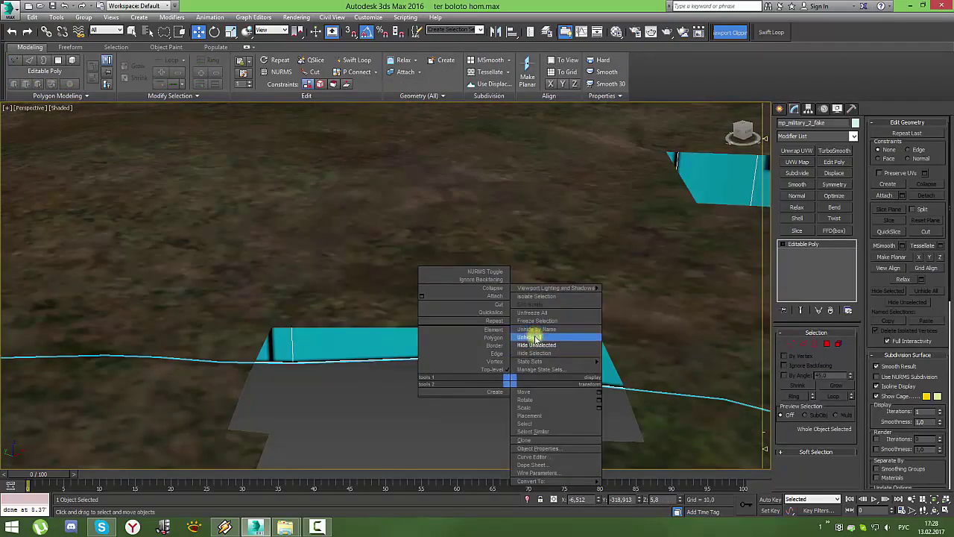
{"action": "left_click", "coordinate": [536, 336]}
{"action": "scroll", "coordinate": [454, 277], "scroll_direction": "down", "scroll_amount": 5}
- Attach the large cyan wall strips to the village boundary wall mesh, confirming Attach Options
{"action": "middle_click_drag", "start_coordinate": [453, 277], "coordinate": [537, 260], "text": "alt"}
{"action": "scroll", "coordinate": [548, 281], "scroll_direction": "up", "scroll_amount": 3}
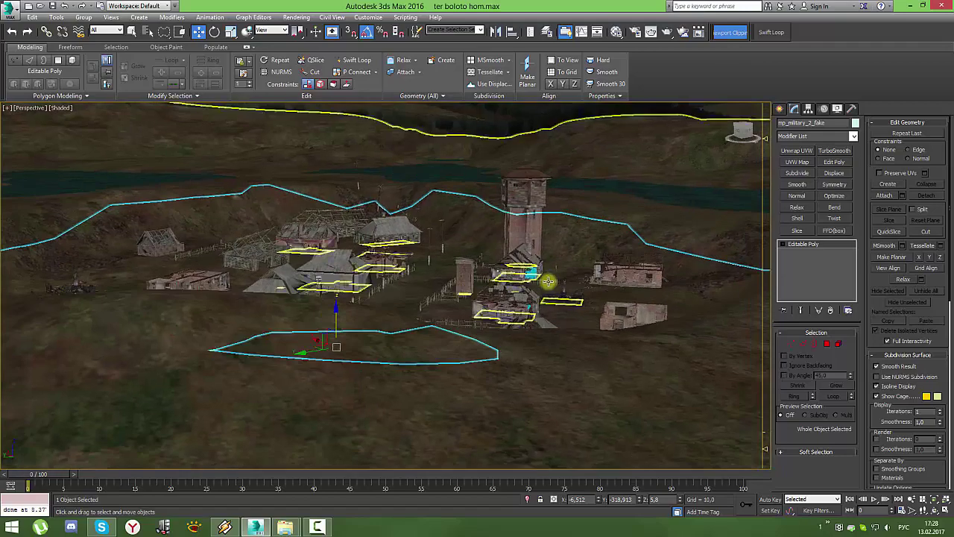
{"action": "scroll", "coordinate": [548, 281], "scroll_direction": "up", "scroll_amount": 3}
{"action": "scroll", "coordinate": [628, 230], "scroll_direction": "down", "scroll_amount": 5}
{"action": "mouse_move", "coordinate": [629, 230]}
{"action": "middle_mouse_down", "text": "alt"}
{"action": "mouse_move", "coordinate": [582, 298]}
{"action": "mouse_move", "coordinate": [511, 257]}
{"action": "mouse_move", "coordinate": [942, 254]}
{"action": "middle_mouse_up", "text": "alt"}
{"action": "left_click", "coordinate": [895, 194]}
{"action": "scroll", "coordinate": [564, 271], "scroll_direction": "down", "scroll_amount": 5}
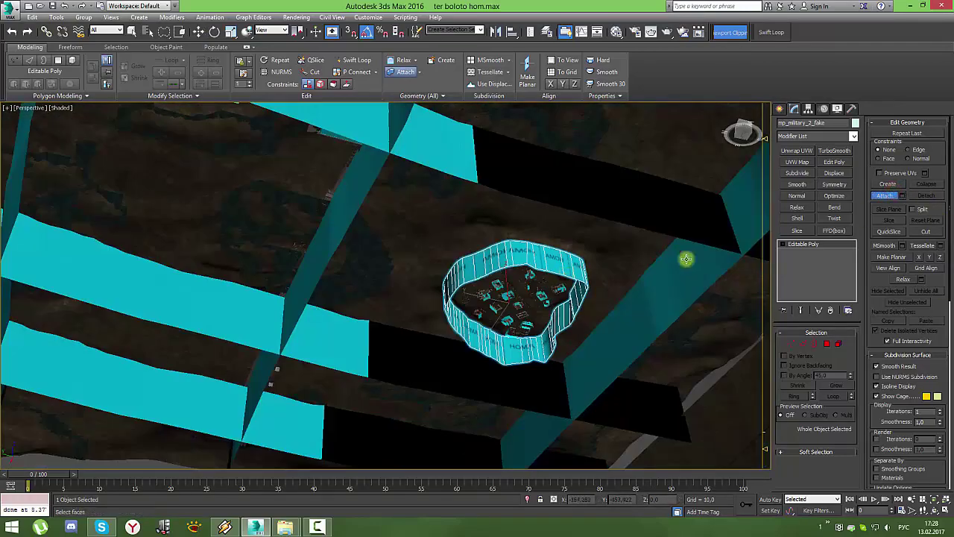
{"action": "left_click", "coordinate": [688, 283]}
{"action": "left_click", "coordinate": [544, 247]}
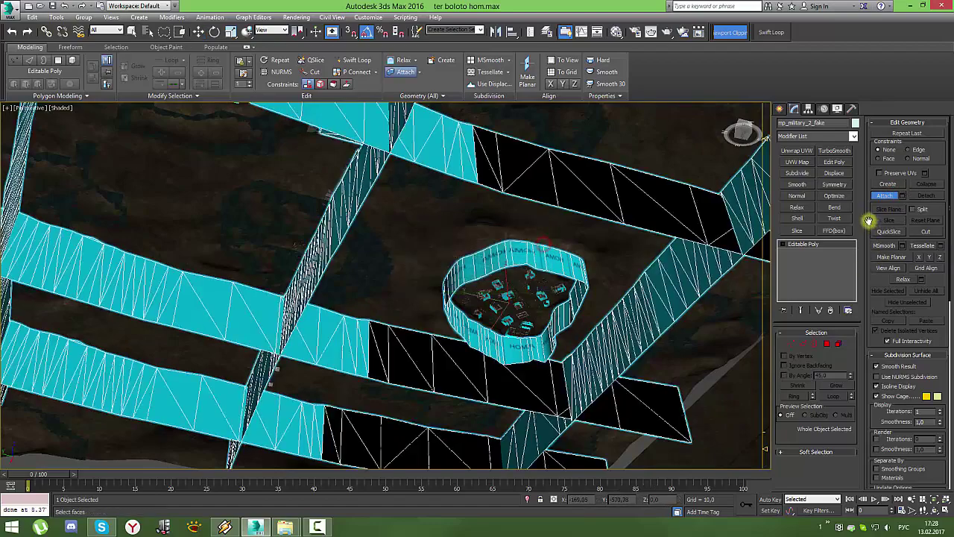
- Orbit out from a low side view to a wide view of the terrain
{"action": "middle_click_drag", "start_coordinate": [708, 239], "coordinate": [607, 268], "text": "alt"}
{"action": "scroll", "coordinate": [604, 287], "scroll_direction": "down", "scroll_amount": 5}
{"action": "mouse_move", "coordinate": [601, 304]}
{"action": "middle_mouse_down", "text": "alt"}
{"action": "mouse_move", "coordinate": [512, 430]}
{"action": "mouse_move", "coordinate": [584, 270]}
{"action": "middle_mouse_up", "text": "alt"}
{"action": "scroll", "coordinate": [569, 222], "scroll_direction": "up", "scroll_amount": 5}
{"action": "scroll", "coordinate": [469, 273], "scroll_direction": "up", "scroll_amount": 3}
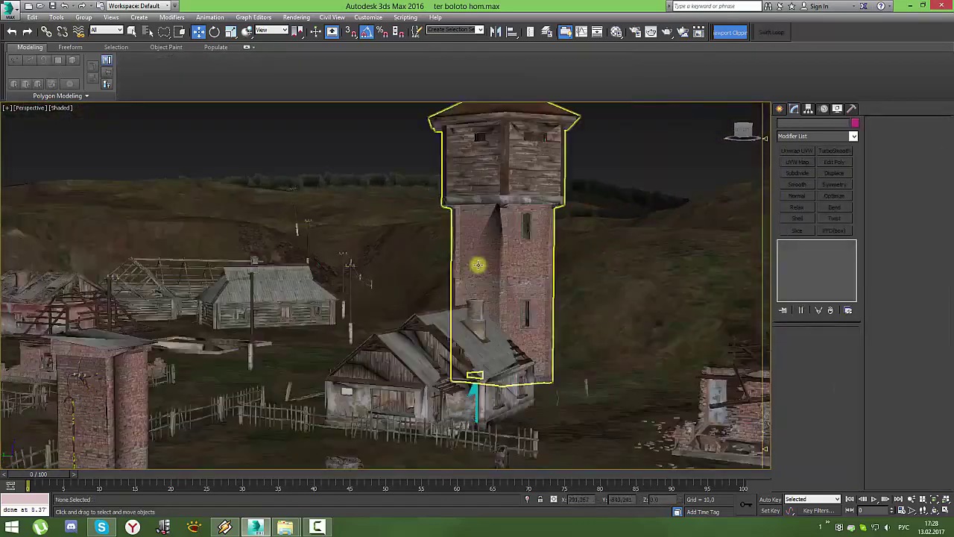
- From a high view, lasso-select the 66 terrain objects
{"action": "left_click", "coordinate": [479, 262]}
{"action": "scroll", "coordinate": [480, 263], "scroll_direction": "down", "scroll_amount": 5}
{"action": "mouse_move", "coordinate": [559, 85]}
{"action": "middle_mouse_down", "text": "alt"}
{"action": "mouse_move", "coordinate": [532, 185]}
{"action": "mouse_move", "coordinate": [625, 120]}
{"action": "middle_mouse_up", "text": "alt"}
{"action": "scroll", "coordinate": [532, 185], "scroll_direction": "down", "scroll_amount": 3}
{"action": "scroll", "coordinate": [532, 185], "scroll_direction": "up", "scroll_amount": 3}
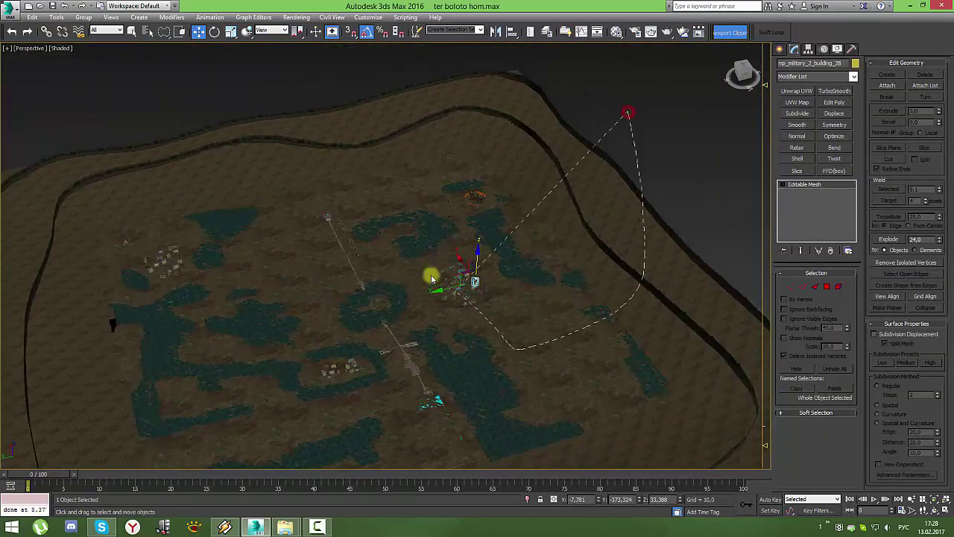
{"action": "left_click_drag", "start_coordinate": [440, 279], "coordinate": [643, 343]}
{"action": "left_click_drag", "start_coordinate": [417, 232], "coordinate": [415, 238], "text": "ctrl"}
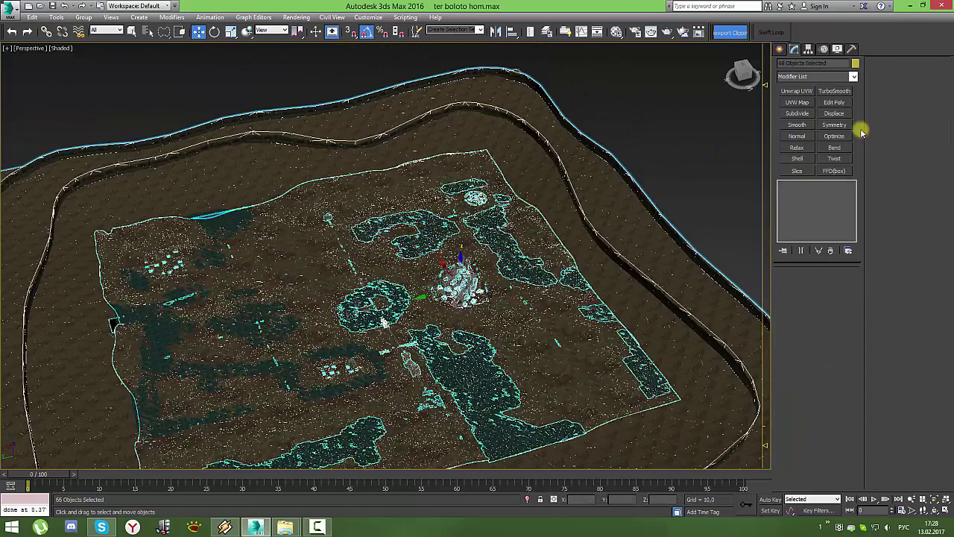
- Add a Smooth modifier, convert the terrain to Editable Mesh and deselect
{"action": "left_click", "coordinate": [799, 125]}
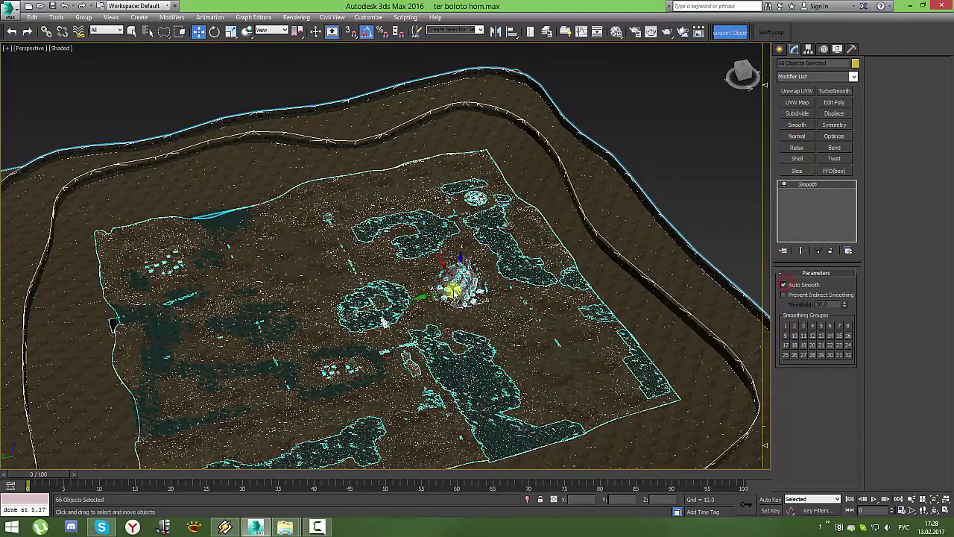
{"action": "right_click", "coordinate": [452, 289]}
{"action": "left_click", "coordinate": [587, 385]}
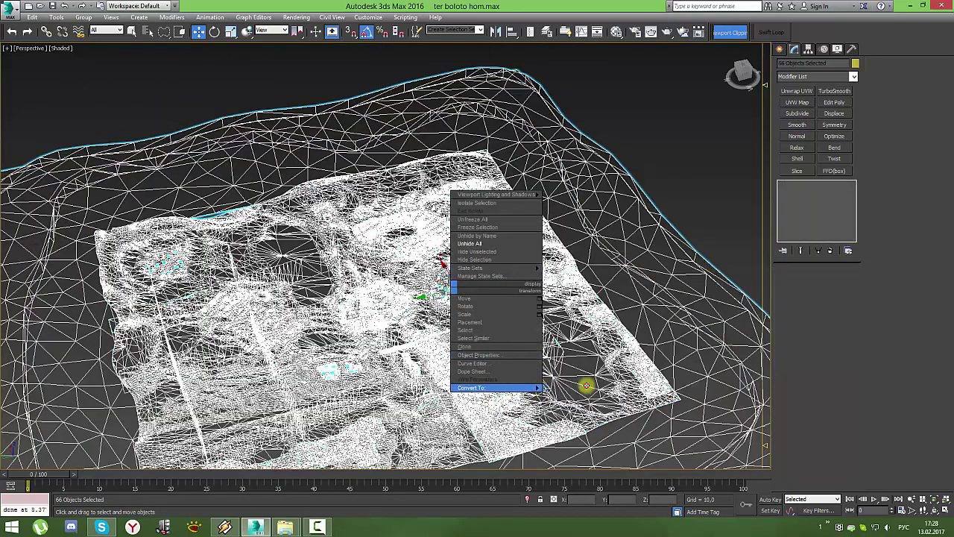
{"action": "key", "text": "ctrl+d"}
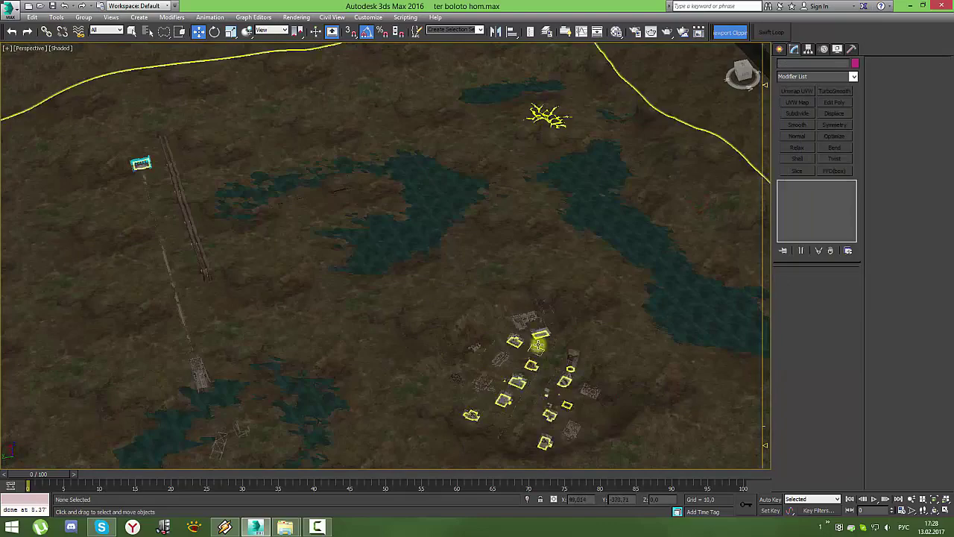
- Select a village building and frame it in the view
{"action": "left_click", "coordinate": [538, 344]}
{"action": "key", "text": "z"}
{"action": "scroll", "coordinate": [511, 342], "scroll_direction": "down", "scroll_amount": 5}
- Select terrain mesh Object002 and pick footprint faces with edged faces shown
{"action": "left_click", "coordinate": [838, 287]}
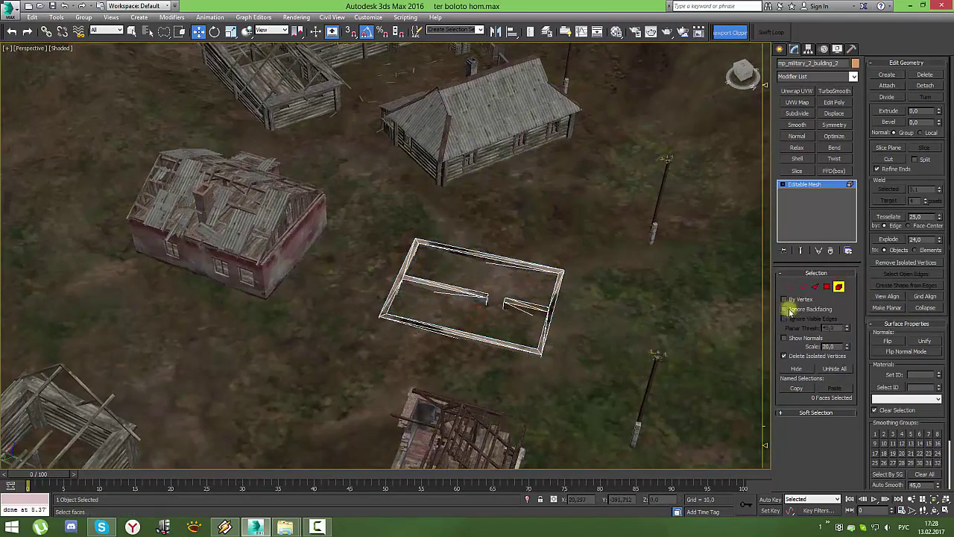
{"action": "left_click", "coordinate": [701, 296]}
{"action": "key", "text": "F4"}
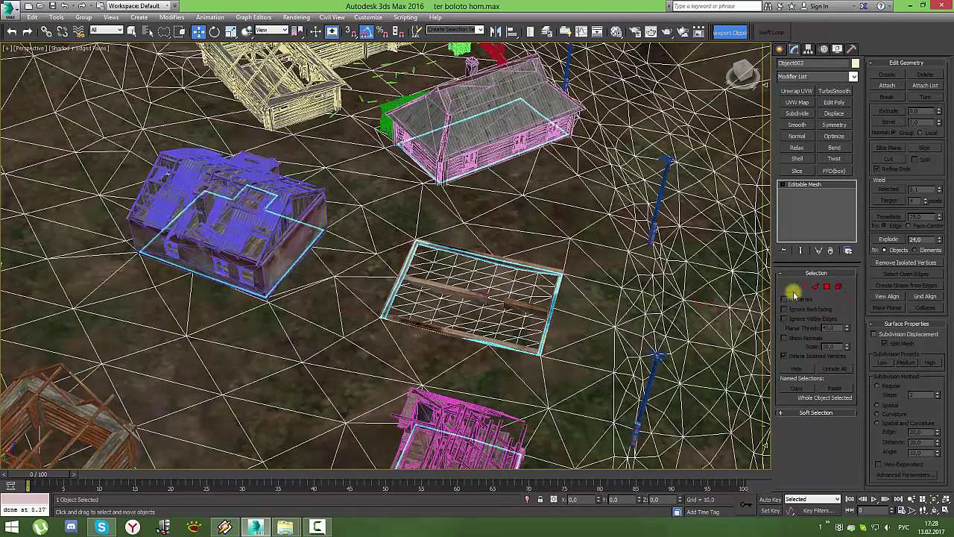
{"action": "left_click", "coordinate": [840, 285]}
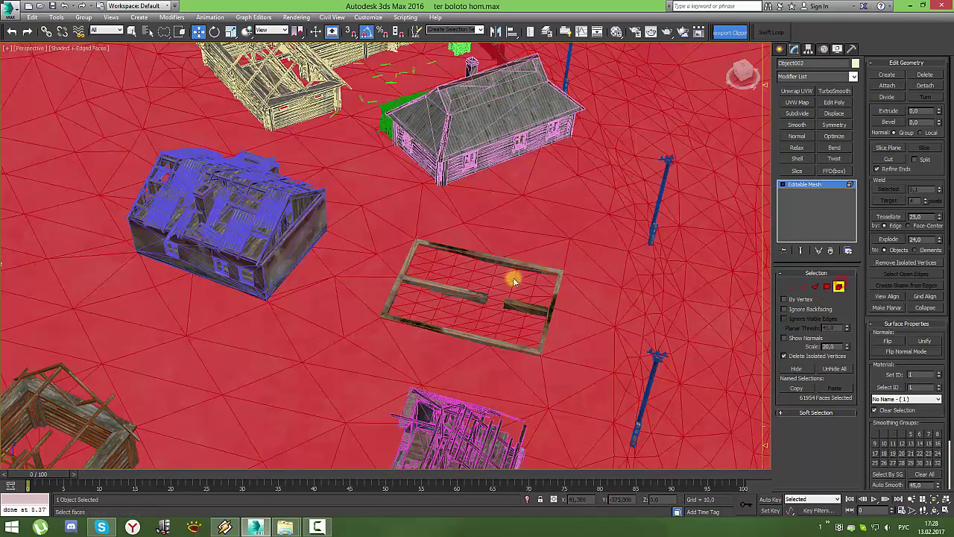
{"action": "key", "text": "F4"}
{"action": "left_click", "coordinate": [827, 287]}
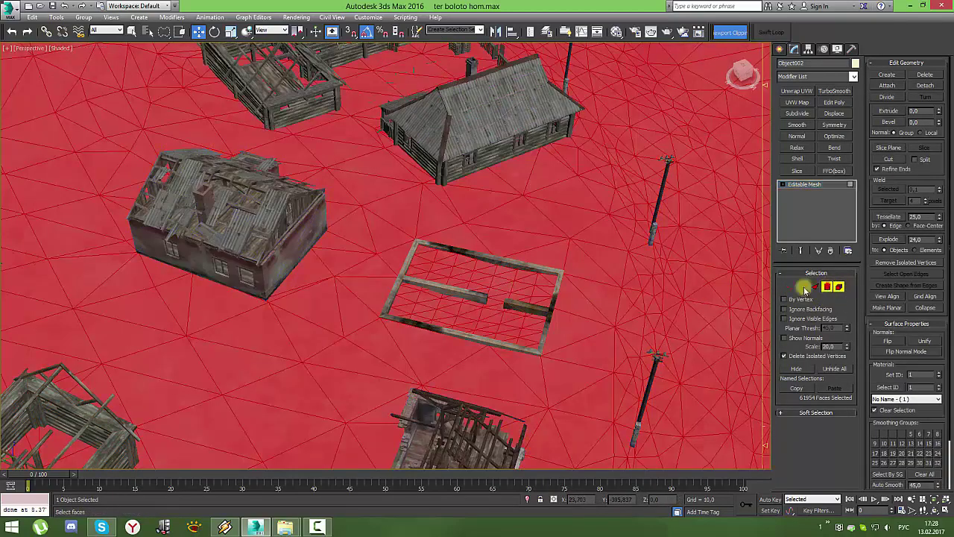
{"action": "key", "text": "F4"}
{"action": "left_click", "coordinate": [489, 292]}
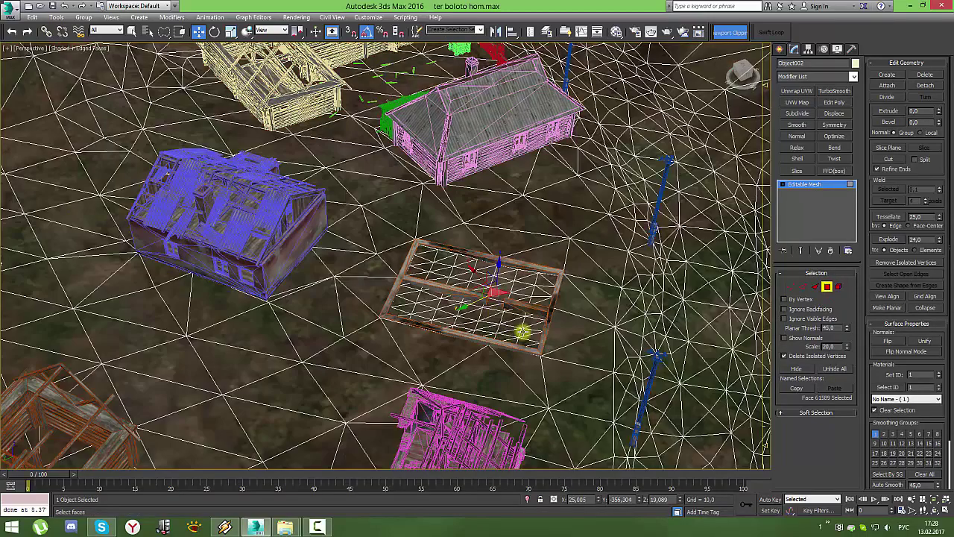
- Hide the surrounding buildings and select the whole building-footprint grid patch
{"action": "mouse_move", "coordinate": [523, 332]}
{"action": "middle_mouse_down", "text": "alt"}
{"action": "mouse_move", "coordinate": [527, 311]}
{"action": "mouse_move", "coordinate": [549, 294]}
{"action": "mouse_move", "coordinate": [566, 316]}
{"action": "mouse_move", "coordinate": [568, 304]}
{"action": "middle_mouse_up", "text": "alt"}
{"action": "right_click", "coordinate": [568, 304]}
{"action": "left_click", "coordinate": [596, 272]}
{"action": "left_click", "coordinate": [837, 287]}
{"action": "left_click", "coordinate": [592, 291]}
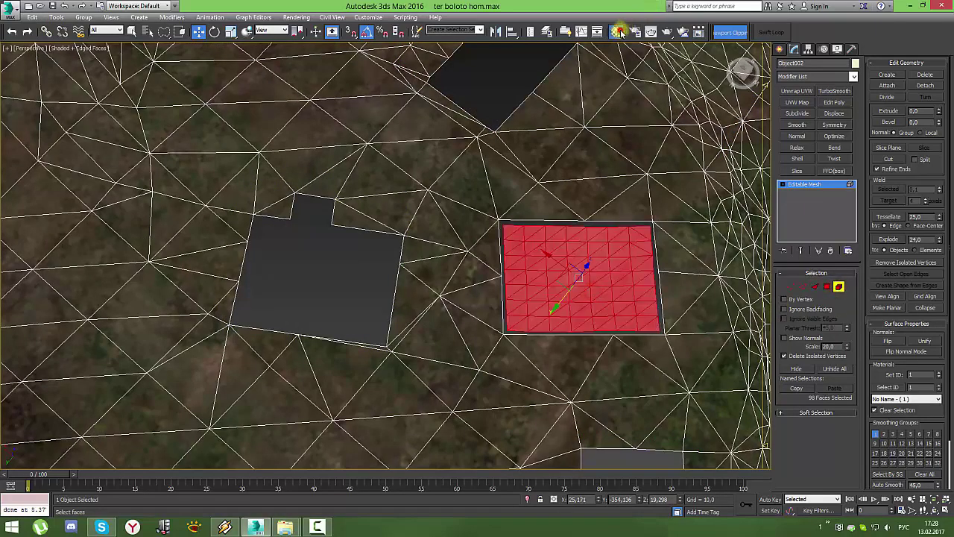
- Assign the 22 - Default material to the footprint patch and clear the selection
{"action": "left_click", "coordinate": [619, 32]}
{"action": "left_click", "coordinate": [214, 170]}
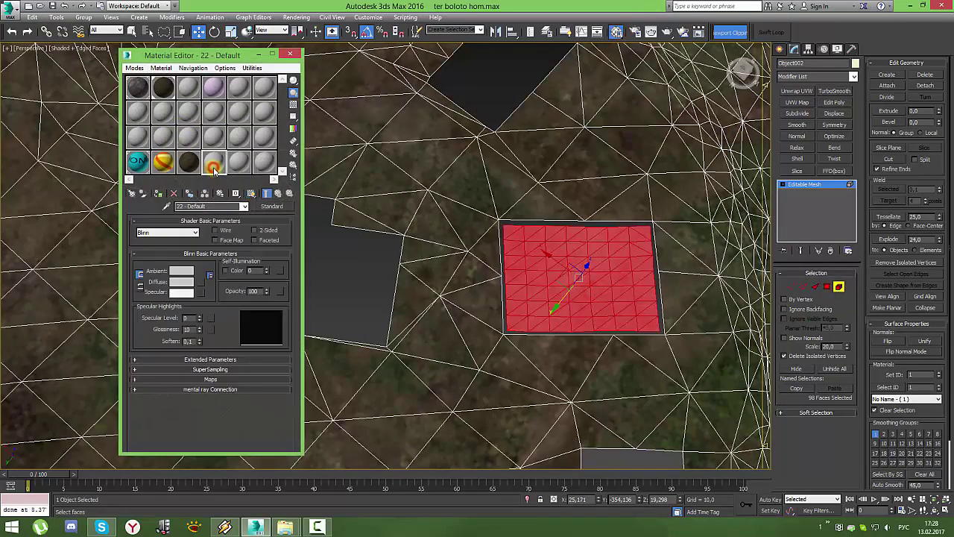
{"action": "left_click", "coordinate": [159, 195]}
{"action": "left_click", "coordinate": [337, 276]}
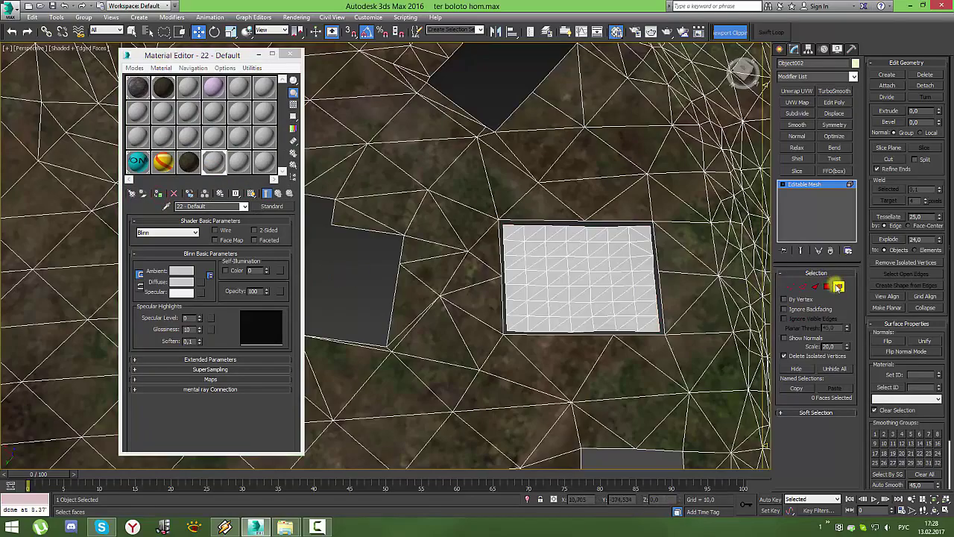
- Exit sub-object mode, unhide all buildings and close the Material Editor
{"action": "left_click", "coordinate": [838, 286]}
{"action": "right_click", "coordinate": [390, 261]}
{"action": "left_click", "coordinate": [418, 214]}
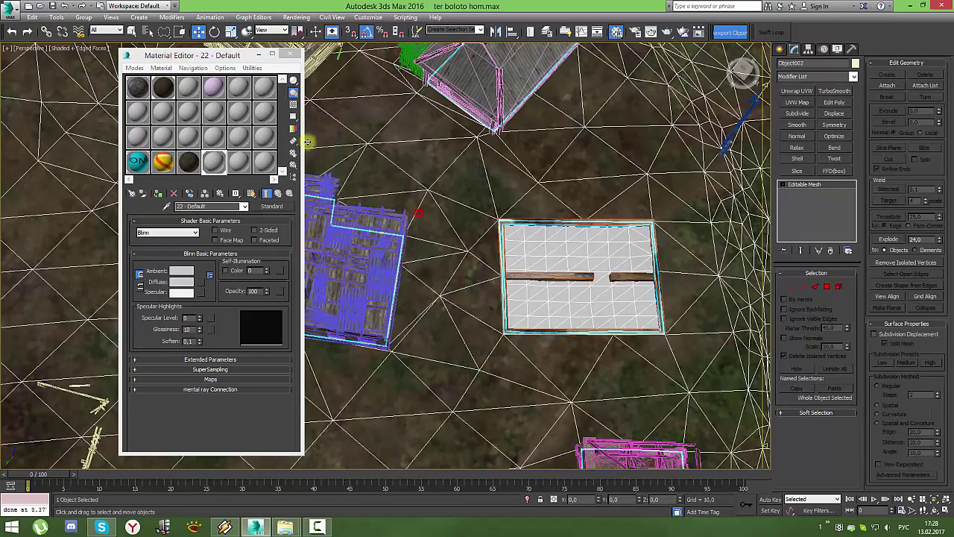
{"action": "left_click", "coordinate": [295, 55]}
- Deselect the terrain, turn off edged faces and pan to centre the village houses
{"action": "key", "text": "z"}
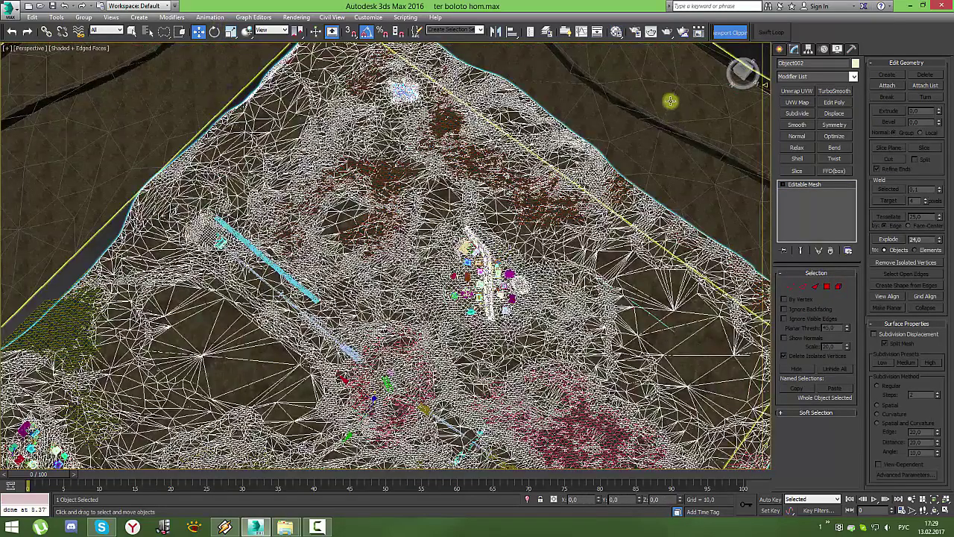
{"action": "scroll", "coordinate": [656, 90], "scroll_direction": "up", "scroll_amount": 3}
{"action": "key", "text": "ctrl+d"}
{"action": "key", "text": "F4"}
{"action": "scroll", "coordinate": [505, 238], "scroll_direction": "up", "scroll_amount": 5}
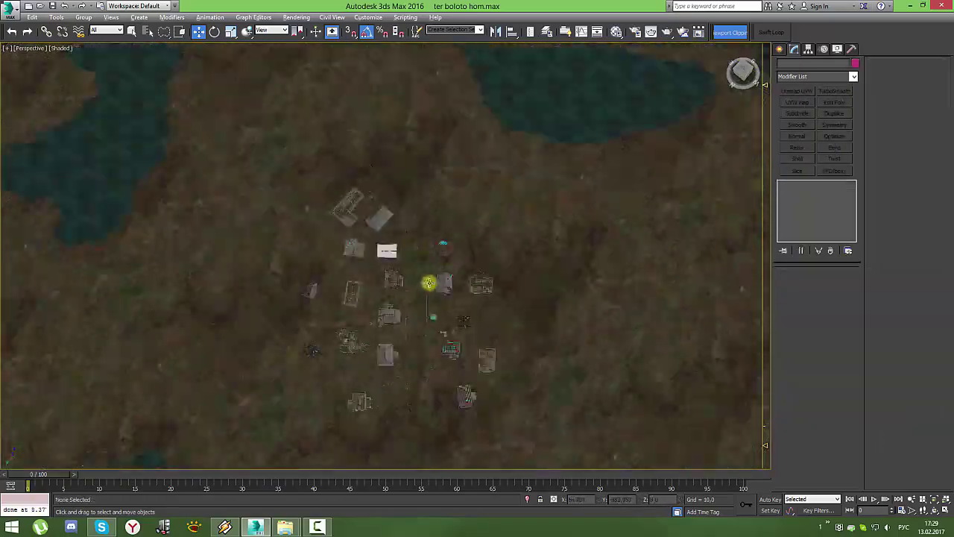
{"action": "middle_click_drag", "start_coordinate": [426, 283], "coordinate": [440, 287]}
{"action": "scroll", "coordinate": [511, 145], "scroll_direction": "down", "scroll_amount": 5}
{"action": "scroll", "coordinate": [643, 149], "scroll_direction": "up", "scroll_amount": 5}
{"action": "scroll", "coordinate": [618, 170], "scroll_direction": "down", "scroll_amount": 3}
{"action": "mouse_move", "coordinate": [618, 170]}
{"action": "middle_mouse_down"}
{"action": "mouse_move", "coordinate": [447, 197]}
{"action": "mouse_move", "coordinate": [428, 215]}
{"action": "middle_mouse_up"}
- Select the terrain in face mode with circular region and Select Object tool active
{"action": "left_click", "coordinate": [496, 270]}
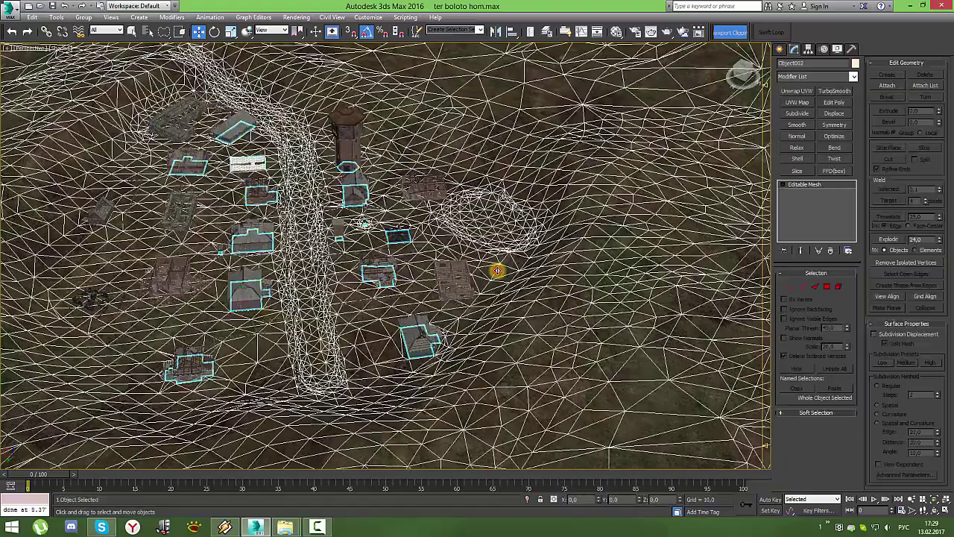
{"action": "left_click", "coordinate": [827, 287]}
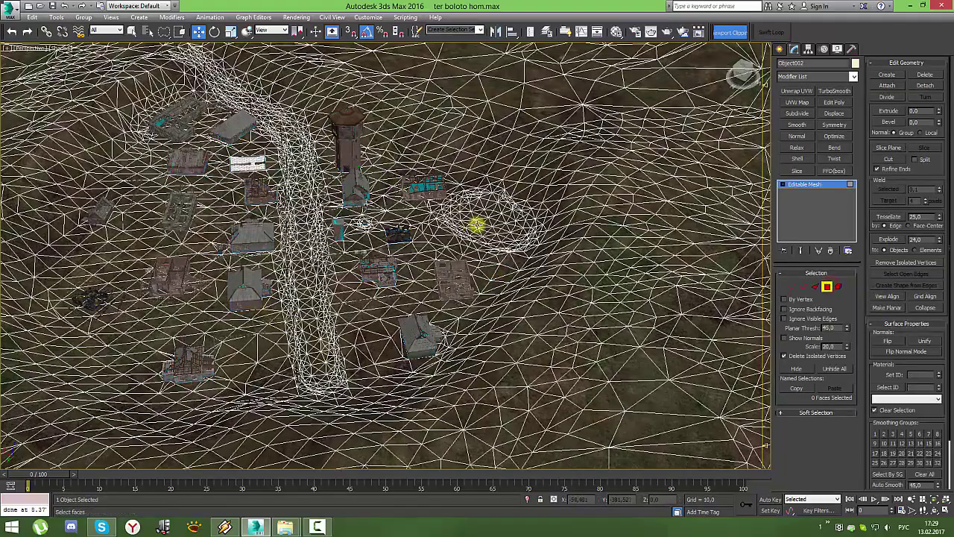
{"action": "scroll", "coordinate": [481, 243], "scroll_direction": "up", "scroll_amount": 3}
{"action": "scroll", "coordinate": [492, 237], "scroll_direction": "up", "scroll_amount": 2}
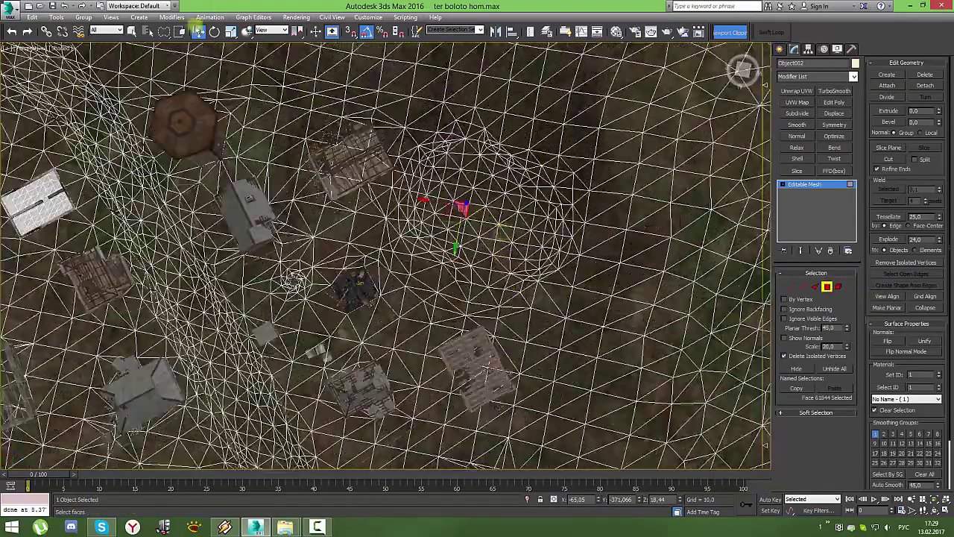
{"action": "left_click_drag", "start_coordinate": [164, 30], "coordinate": [164, 50]}
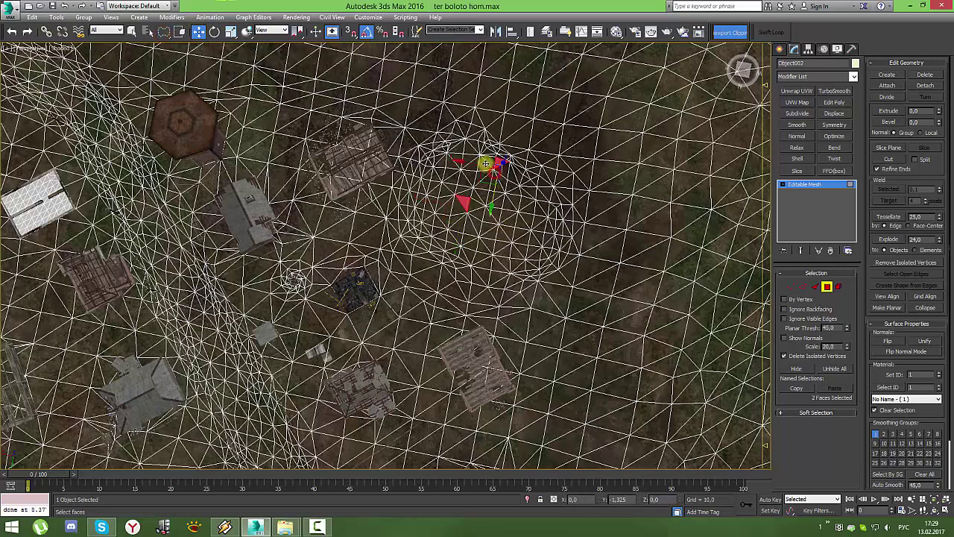
{"action": "left_click", "coordinate": [132, 30]}
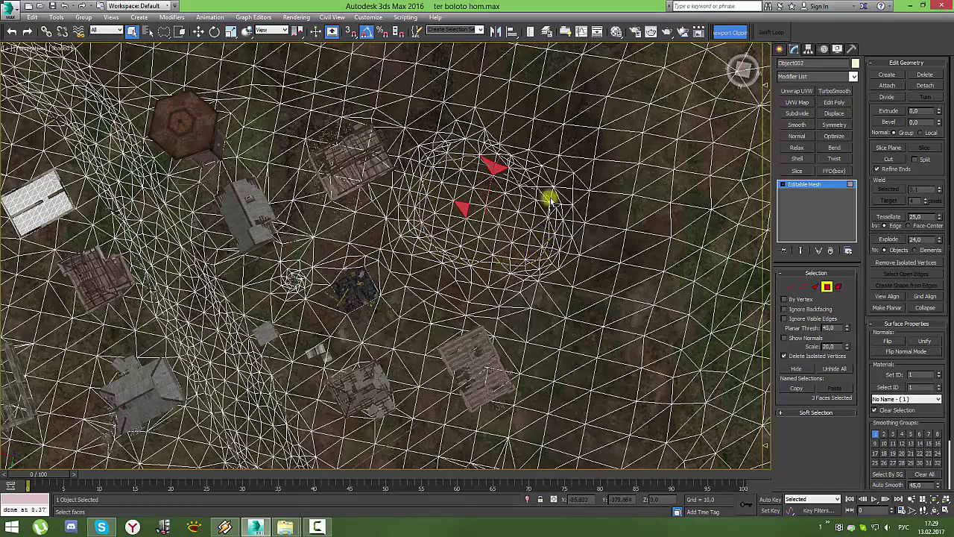
- Select a rounded patch of about 158 faces on the open ground
{"action": "left_click_drag", "start_coordinate": [522, 170], "coordinate": [529, 202]}
{"action": "scroll", "coordinate": [537, 182], "scroll_direction": "up", "scroll_amount": 4}
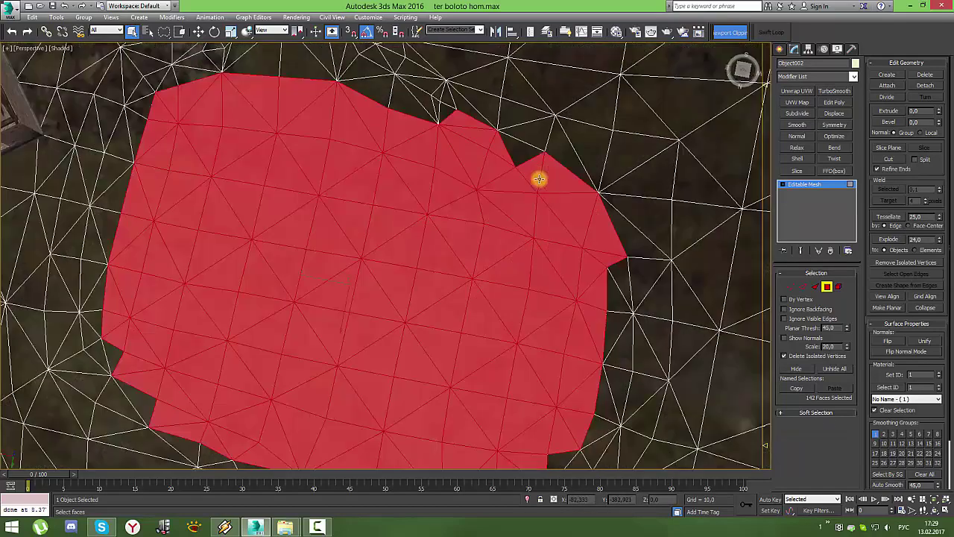
{"action": "left_click", "coordinate": [519, 152], "text": "ctrl"}
{"action": "scroll", "coordinate": [514, 170], "scroll_direction": "down", "scroll_amount": 5}
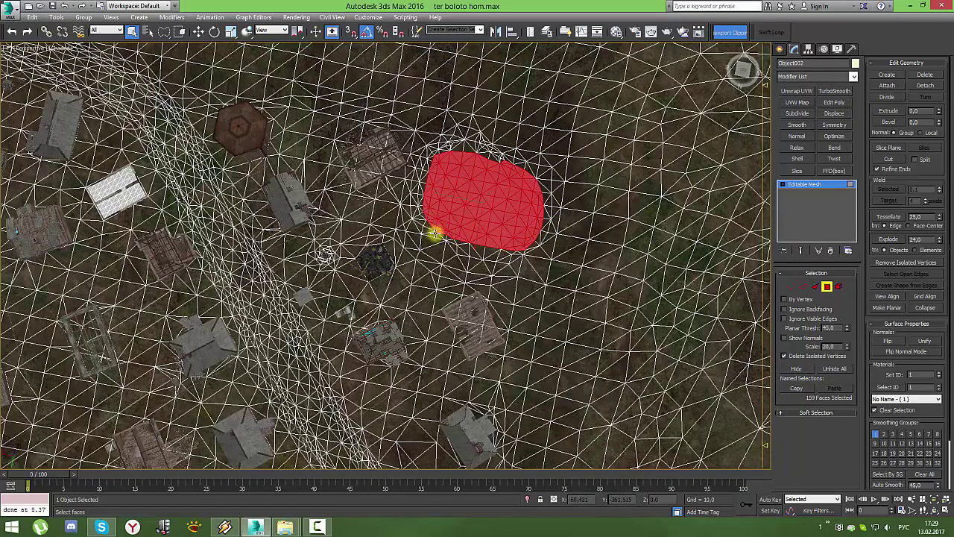
{"action": "scroll", "coordinate": [515, 170], "scroll_direction": "up", "scroll_amount": 5}
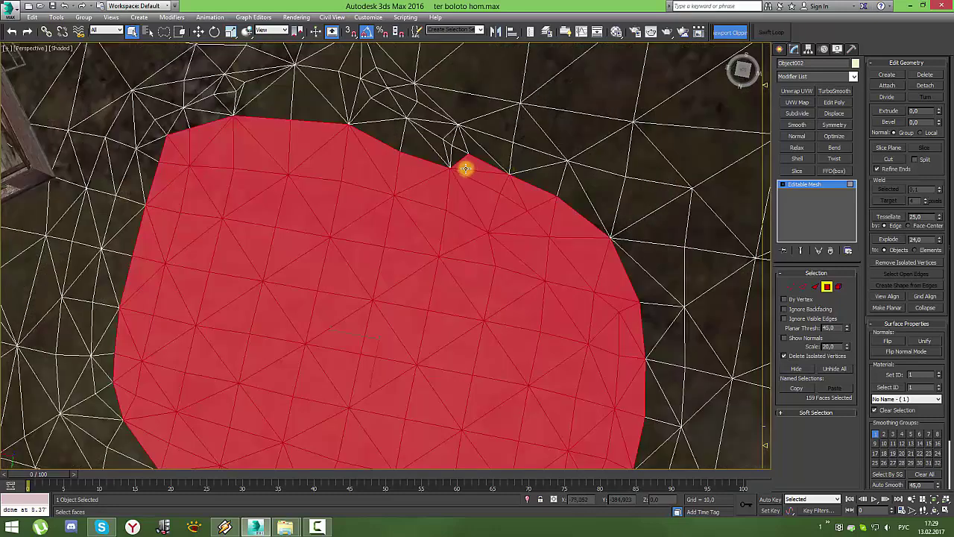
- Open the Material Editor for the 158-face patch, then close it
{"action": "left_click", "coordinate": [613, 32]}
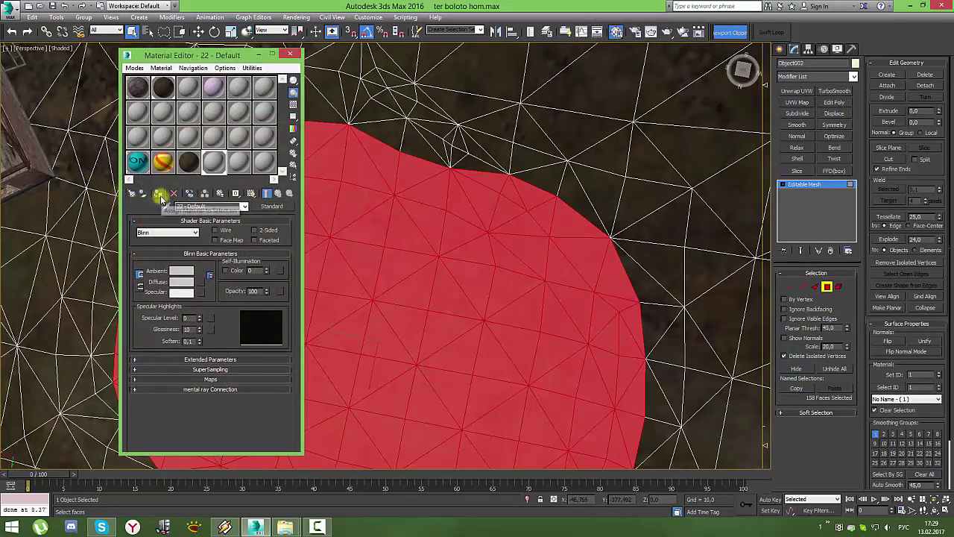
{"action": "left_click", "coordinate": [293, 57]}
{"action": "scroll", "coordinate": [358, 175], "scroll_direction": "down", "scroll_amount": 8}
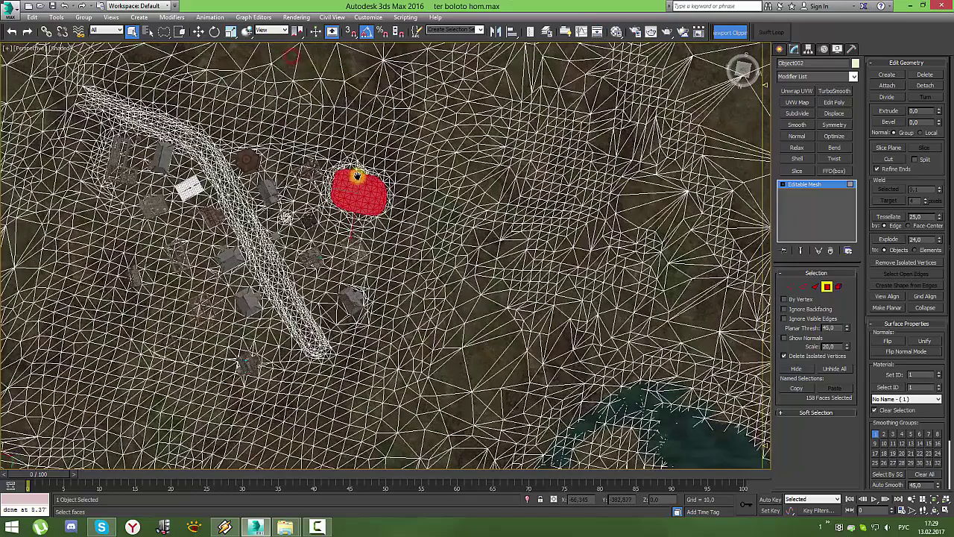
{"action": "scroll", "coordinate": [339, 151], "scroll_direction": "up", "scroll_amount": 2}
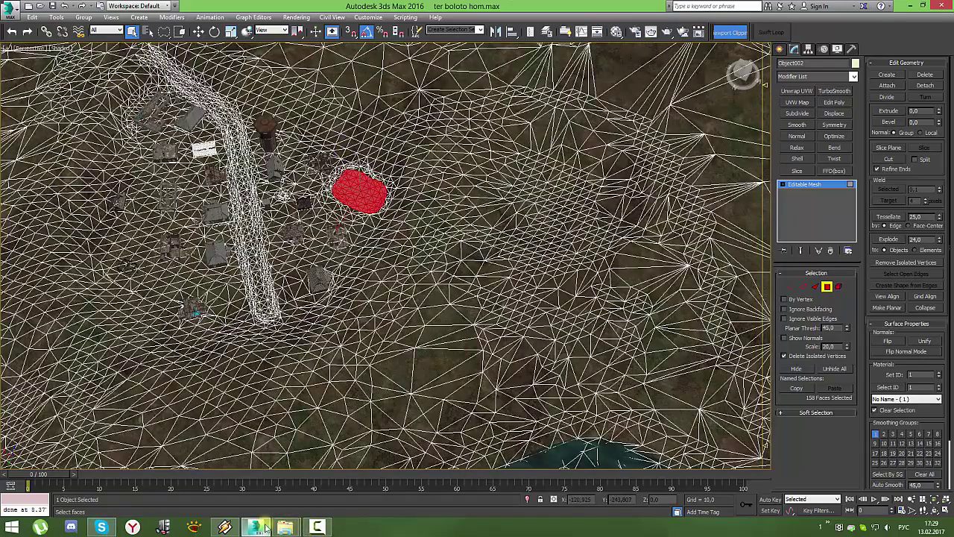
{"action": "left_click", "coordinate": [316, 528]}
- Orbit over the lake, clear the selection and turn off edged faces
{"action": "mouse_move", "coordinate": [341, 228]}
{"action": "middle_mouse_down", "text": "alt"}
{"action": "mouse_move", "coordinate": [631, 88]}
{"action": "mouse_move", "coordinate": [579, 123]}
{"action": "mouse_move", "coordinate": [574, 149]}
{"action": "mouse_move", "coordinate": [604, 85]}
{"action": "middle_mouse_up", "text": "alt"}
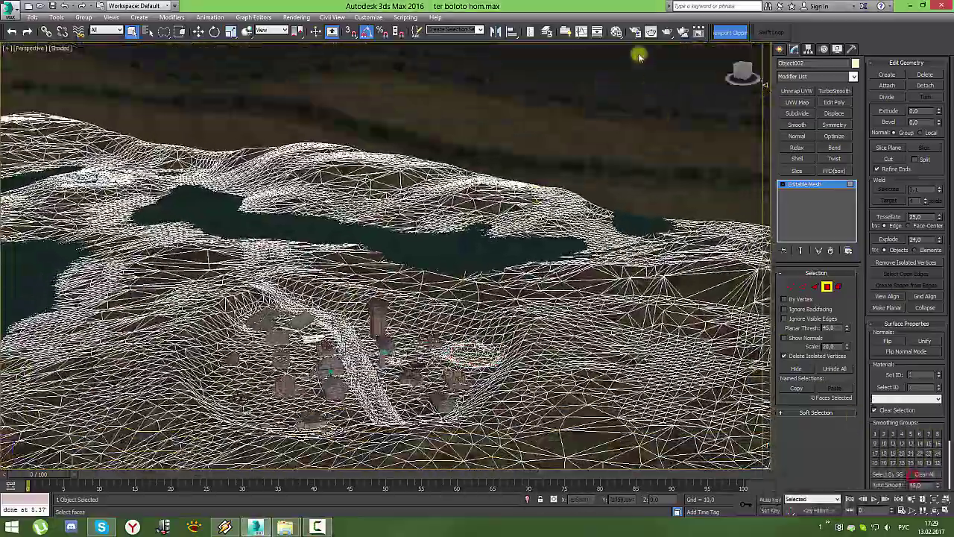
{"action": "middle_click_drag", "start_coordinate": [521, 215], "coordinate": [520, 287], "text": "alt"}
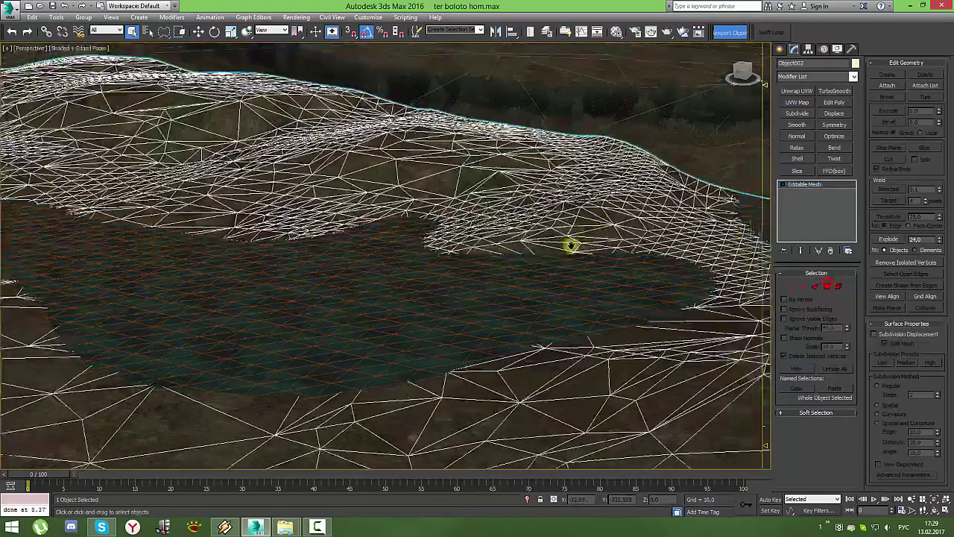
{"action": "scroll", "coordinate": [571, 243], "scroll_direction": "down", "scroll_amount": 5}
{"action": "left_click", "coordinate": [632, 75]}
{"action": "key", "text": "F4"}
{"action": "middle_click_drag", "start_coordinate": [526, 293], "coordinate": [495, 228], "text": "alt"}
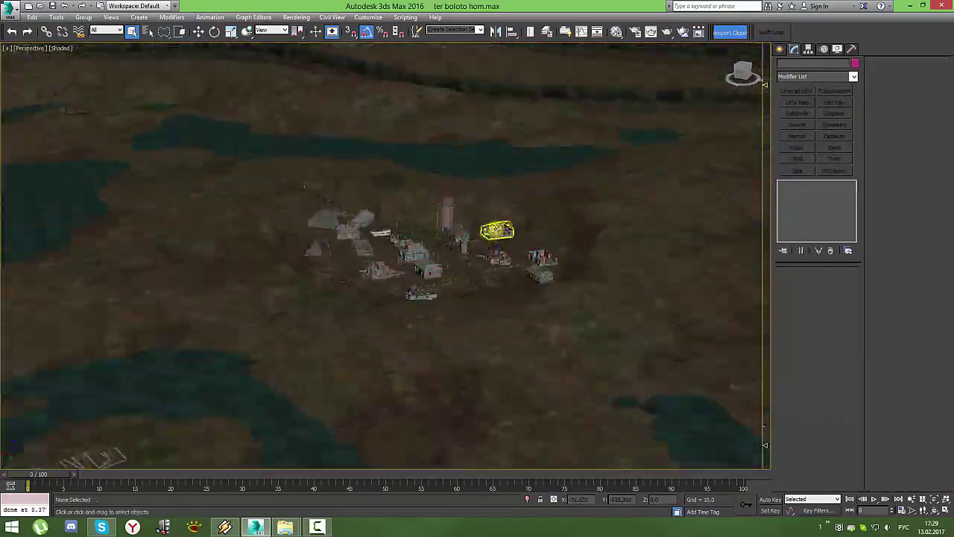
- Select the ruined brick building and zoom the view onto it
{"action": "left_click", "coordinate": [496, 229]}
{"action": "key", "text": "z"}
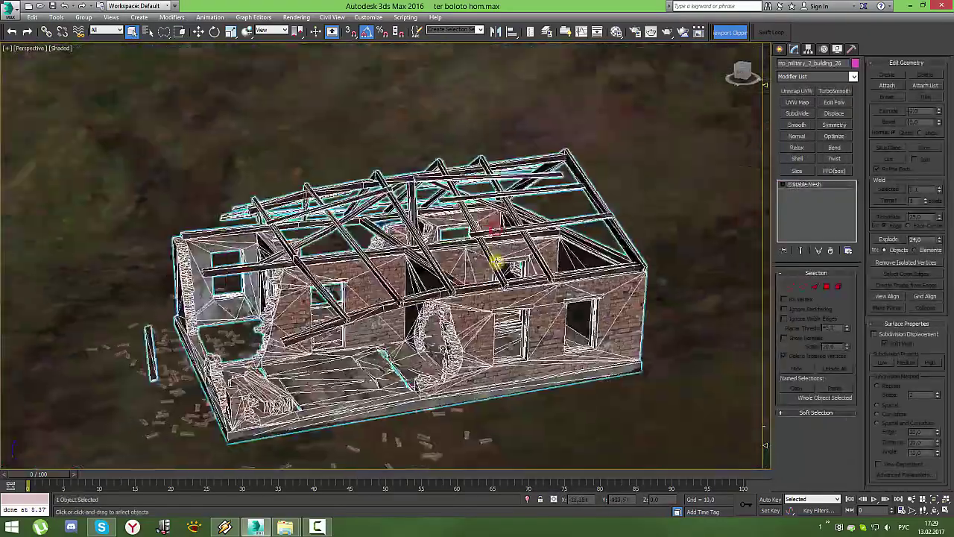
{"action": "scroll", "coordinate": [512, 236], "scroll_direction": "down", "scroll_amount": 5}
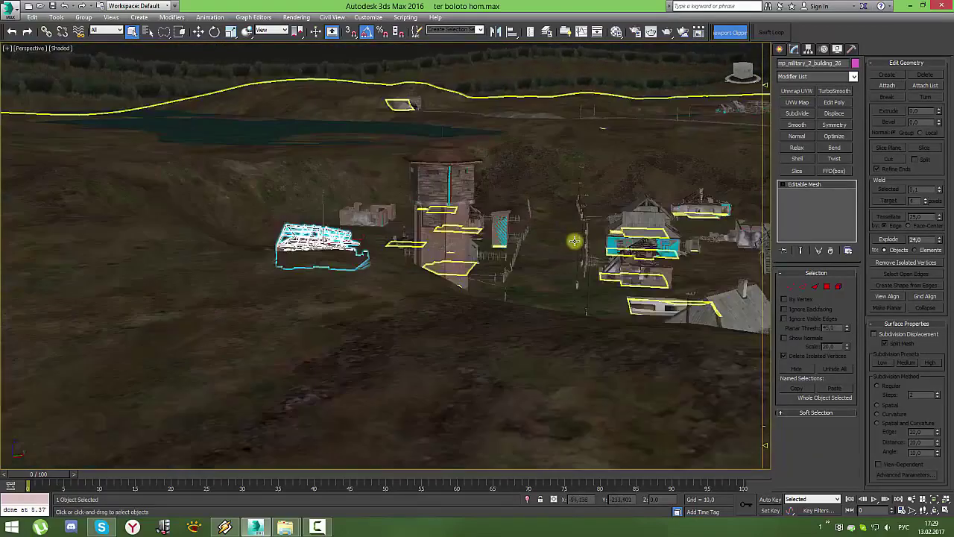
{"action": "scroll", "coordinate": [582, 240], "scroll_direction": "up", "scroll_amount": 3}
{"action": "scroll", "coordinate": [468, 277], "scroll_direction": "up", "scroll_amount": 5}
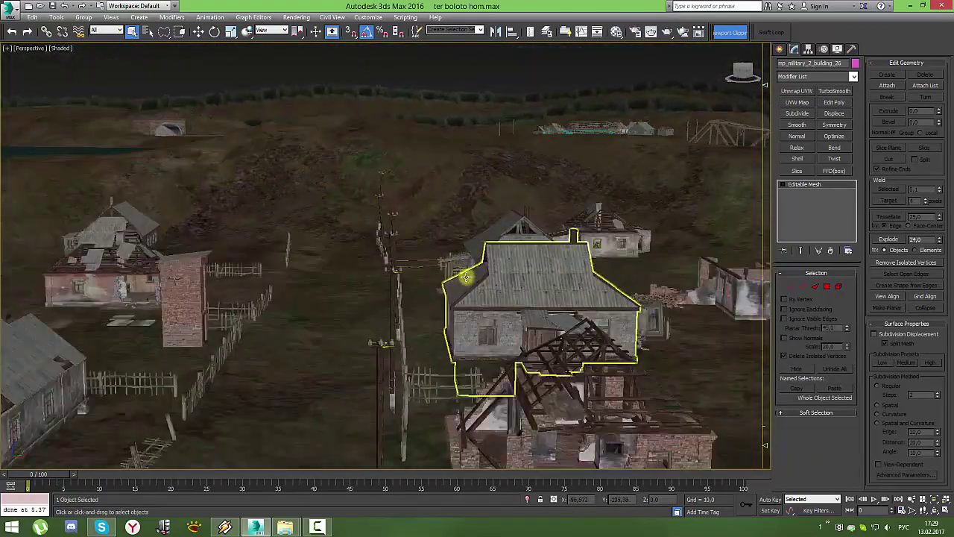
- Select the utility pole, orbit around, then select the mp_military_2_fake wall
{"action": "left_click", "coordinate": [396, 295]}
{"action": "mouse_move", "coordinate": [395, 295]}
{"action": "middle_mouse_down", "text": "alt"}
{"action": "mouse_move", "coordinate": [420, 315]}
{"action": "mouse_move", "coordinate": [567, 260]}
{"action": "mouse_move", "coordinate": [618, 198]}
{"action": "mouse_move", "coordinate": [524, 267]}
{"action": "mouse_move", "coordinate": [463, 205]}
{"action": "mouse_move", "coordinate": [437, 217]}
{"action": "mouse_move", "coordinate": [502, 284]}
{"action": "mouse_move", "coordinate": [604, 275]}
{"action": "mouse_move", "coordinate": [592, 177]}
{"action": "mouse_move", "coordinate": [398, 321]}
{"action": "mouse_move", "coordinate": [461, 212]}
{"action": "middle_mouse_up", "text": "alt"}
{"action": "scroll", "coordinate": [592, 177], "scroll_direction": "up", "scroll_amount": 3}
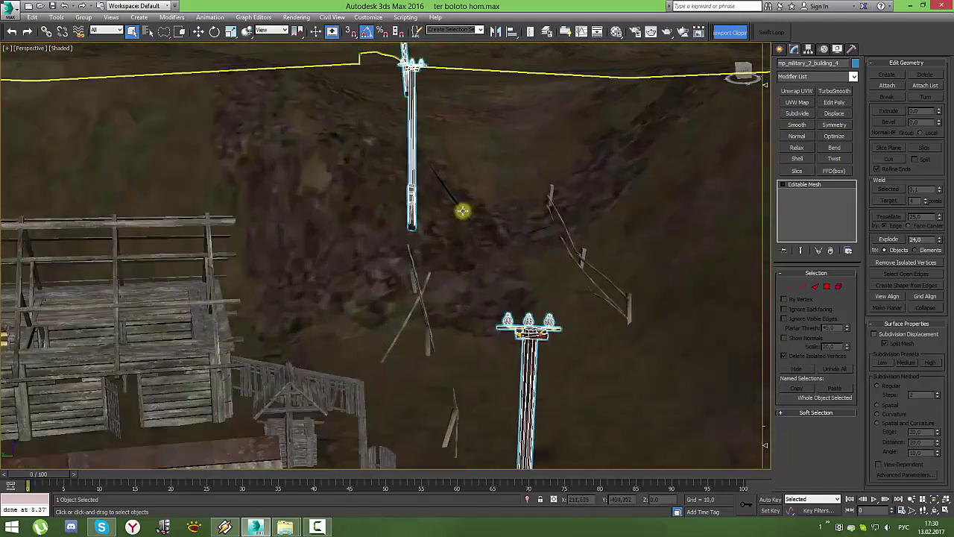
{"action": "scroll", "coordinate": [462, 212], "scroll_direction": "up", "scroll_amount": 4}
{"action": "left_click", "coordinate": [451, 194]}
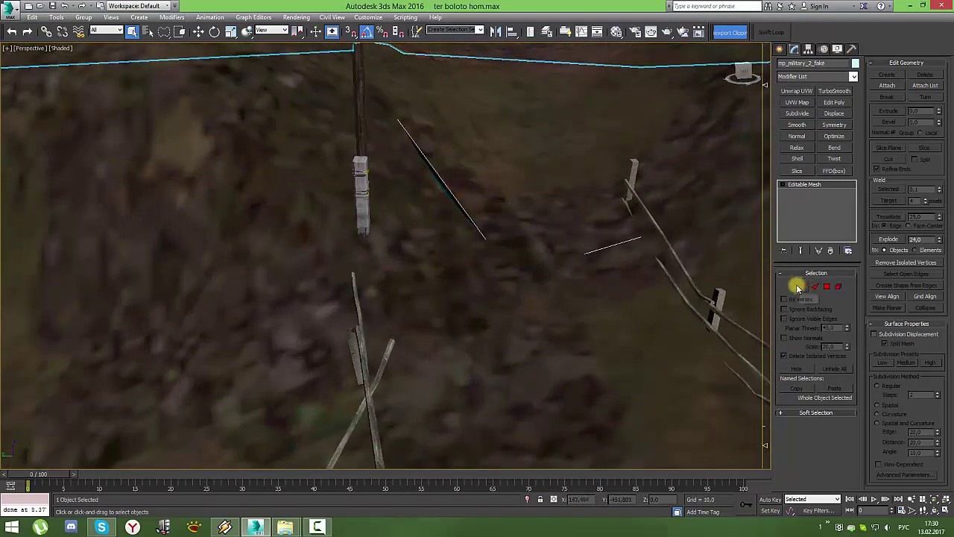
- Select the wall's stray edge and convert the wall mesh to an Editable Poly
{"action": "left_click", "coordinate": [794, 287]}
{"action": "scroll", "coordinate": [415, 111], "scroll_direction": "up", "scroll_amount": 2}
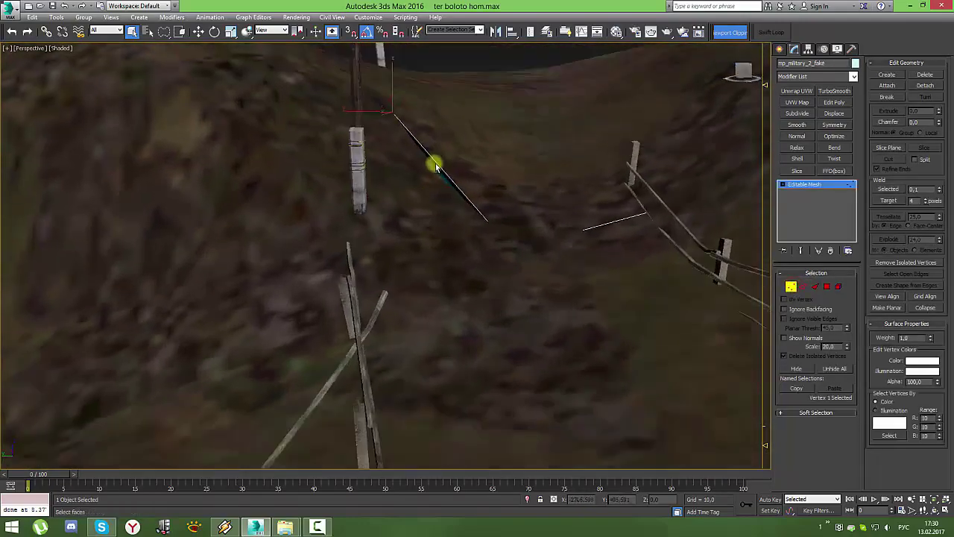
{"action": "scroll", "coordinate": [433, 161], "scroll_direction": "up", "scroll_amount": 3}
{"action": "scroll", "coordinate": [422, 121], "scroll_direction": "up", "scroll_amount": 2}
{"action": "scroll", "coordinate": [430, 123], "scroll_direction": "up", "scroll_amount": 2}
{"action": "scroll", "coordinate": [444, 140], "scroll_direction": "up", "scroll_amount": 3}
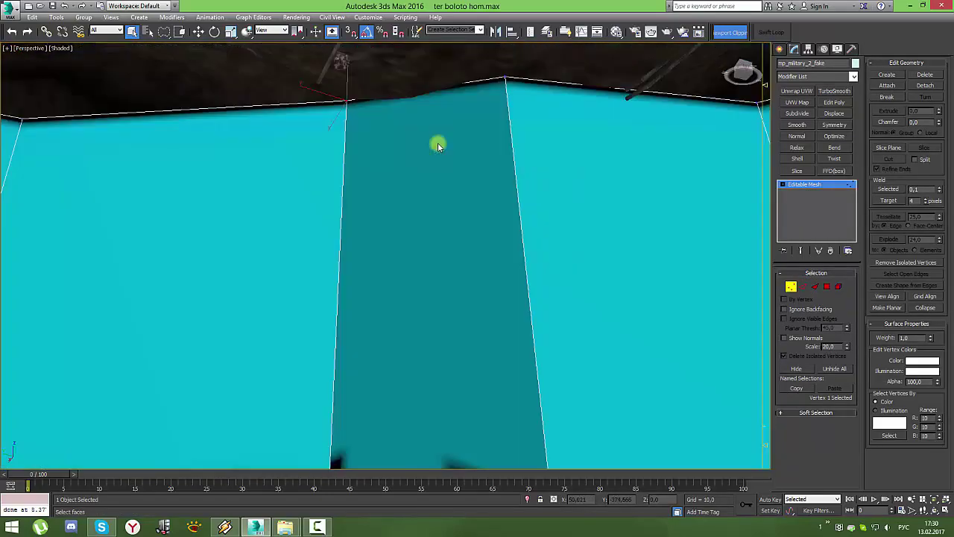
{"action": "scroll", "coordinate": [439, 144], "scroll_direction": "down", "scroll_amount": 3}
{"action": "scroll", "coordinate": [439, 144], "scroll_direction": "down", "scroll_amount": 2}
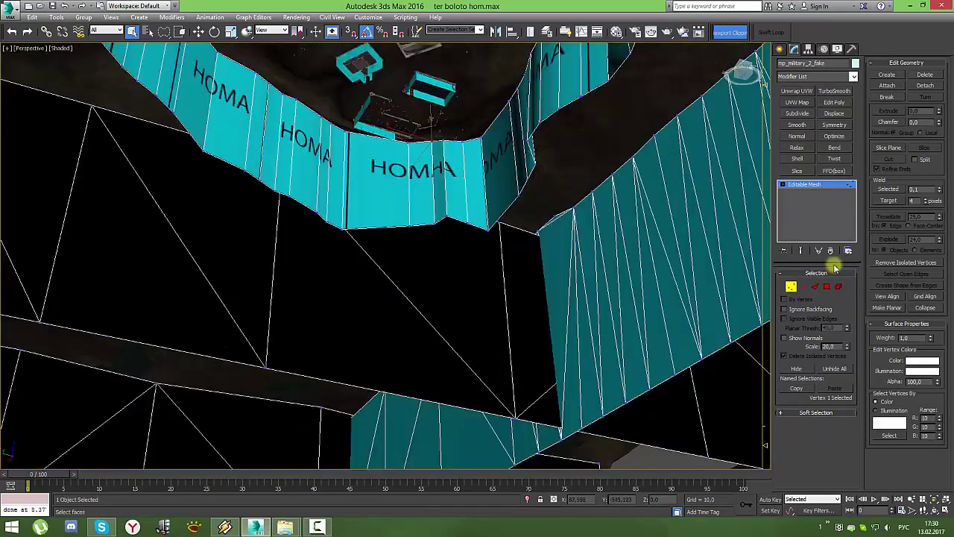
{"action": "left_click", "coordinate": [802, 288]}
{"action": "left_click", "coordinate": [442, 219]}
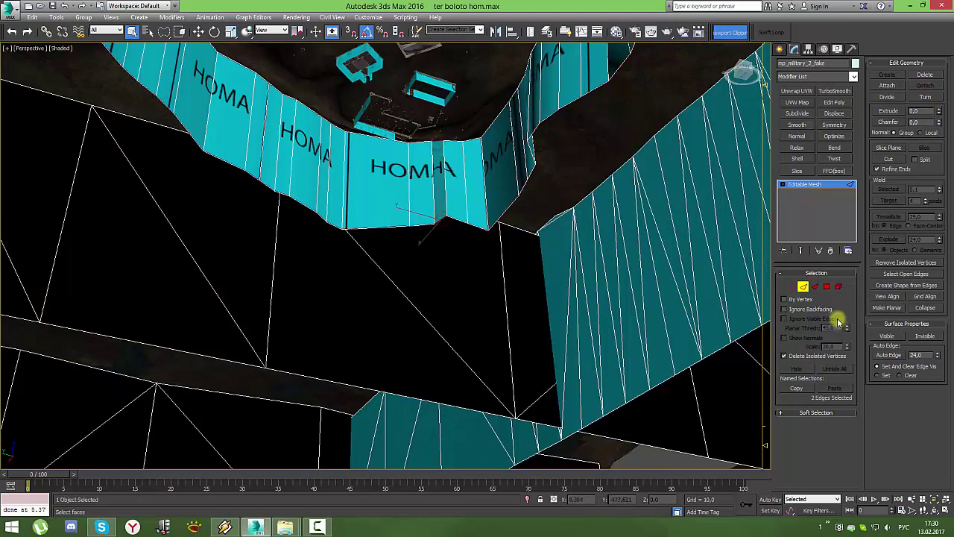
{"action": "right_click", "coordinate": [604, 248]}
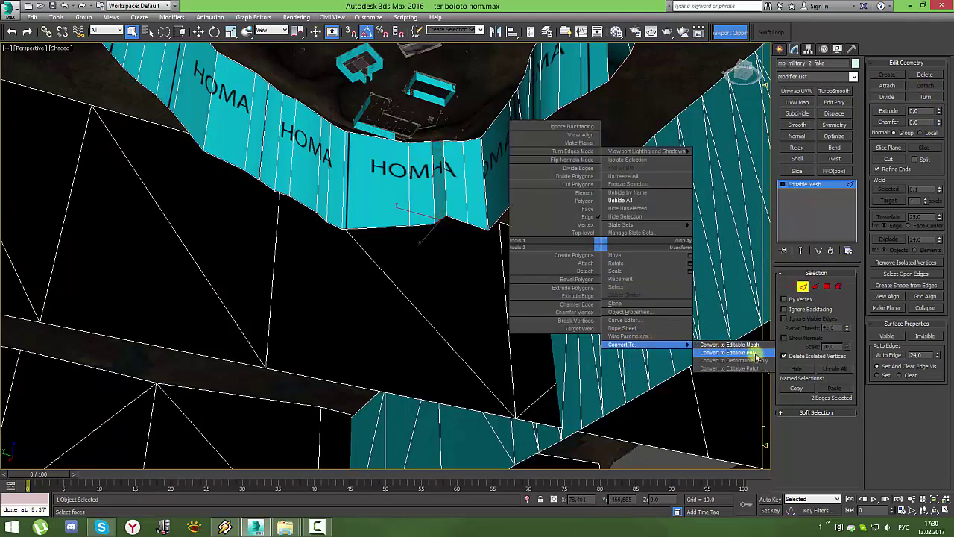
{"action": "left_click", "coordinate": [751, 352]}
- Lower the stray wall vertex slightly with the Move tool, then clear the selection
{"action": "left_click", "coordinate": [803, 284]}
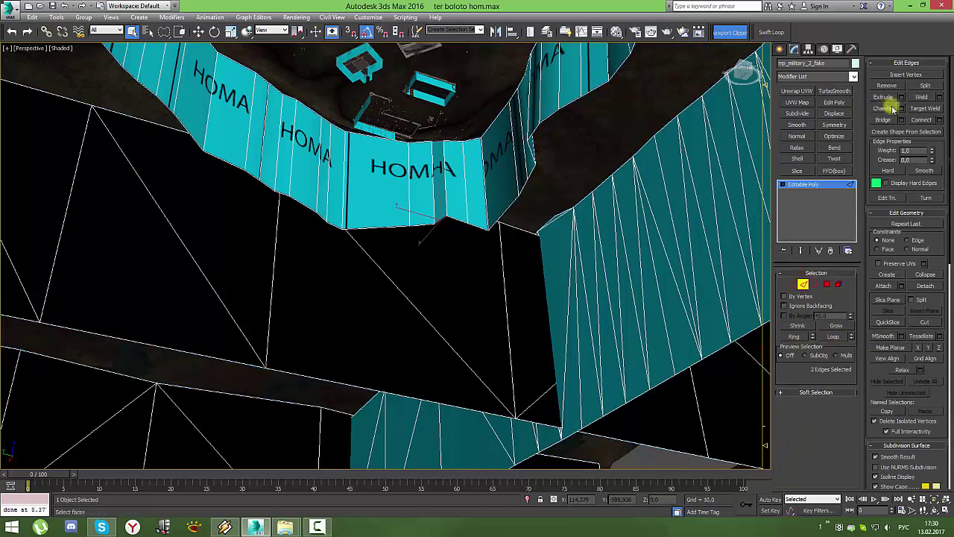
{"action": "left_click", "coordinate": [790, 284]}
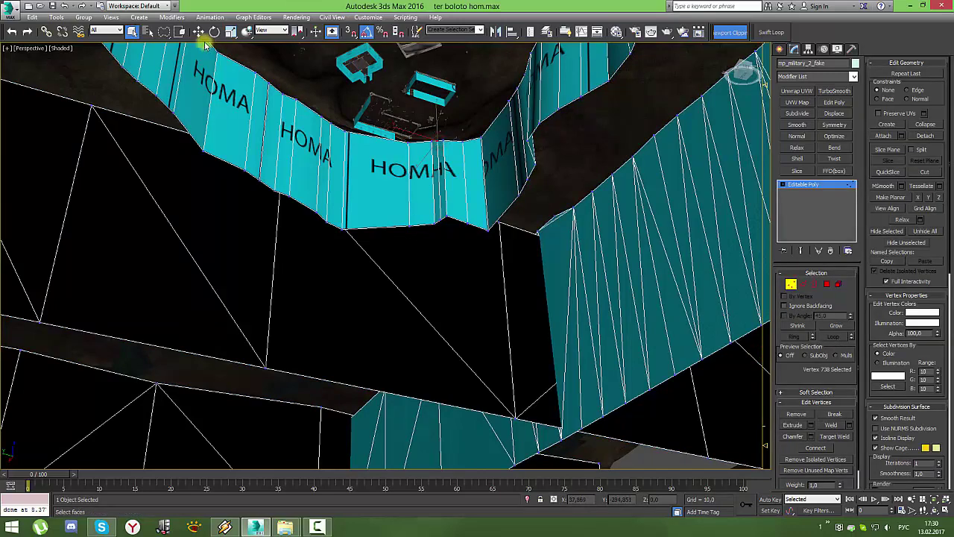
{"action": "key", "text": "w"}
{"action": "key", "text": "z"}
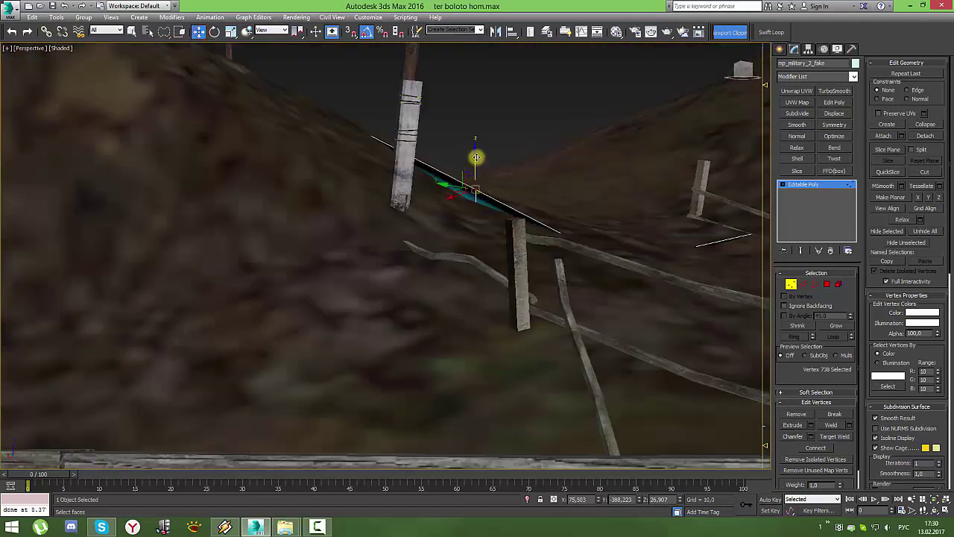
{"action": "left_click_drag", "start_coordinate": [475, 157], "coordinate": [477, 172]}
{"action": "mouse_move", "coordinate": [478, 175]}
{"action": "middle_mouse_down", "text": "alt"}
{"action": "mouse_move", "coordinate": [681, 262]}
{"action": "mouse_move", "coordinate": [651, 260]}
{"action": "mouse_move", "coordinate": [671, 266]}
{"action": "mouse_move", "coordinate": [472, 336]}
{"action": "middle_mouse_up", "text": "alt"}
{"action": "left_click", "coordinate": [529, 435]}
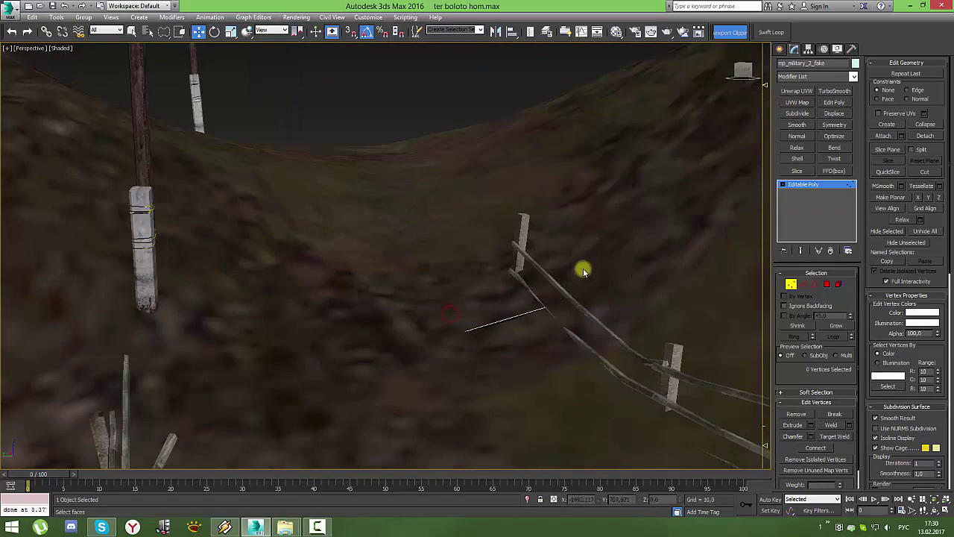
- Reposition a wall vertex near the blue plane edge
{"action": "left_click", "coordinate": [465, 256]}
{"action": "mouse_move", "coordinate": [465, 258]}
{"action": "middle_mouse_down", "text": "alt"}
{"action": "mouse_move", "coordinate": [434, 213]}
{"action": "mouse_move", "coordinate": [450, 230]}
{"action": "mouse_move", "coordinate": [489, 218]}
{"action": "mouse_move", "coordinate": [471, 271]}
{"action": "mouse_move", "coordinate": [487, 273]}
{"action": "mouse_move", "coordinate": [447, 266]}
{"action": "mouse_move", "coordinate": [522, 170]}
{"action": "middle_mouse_up", "text": "alt"}
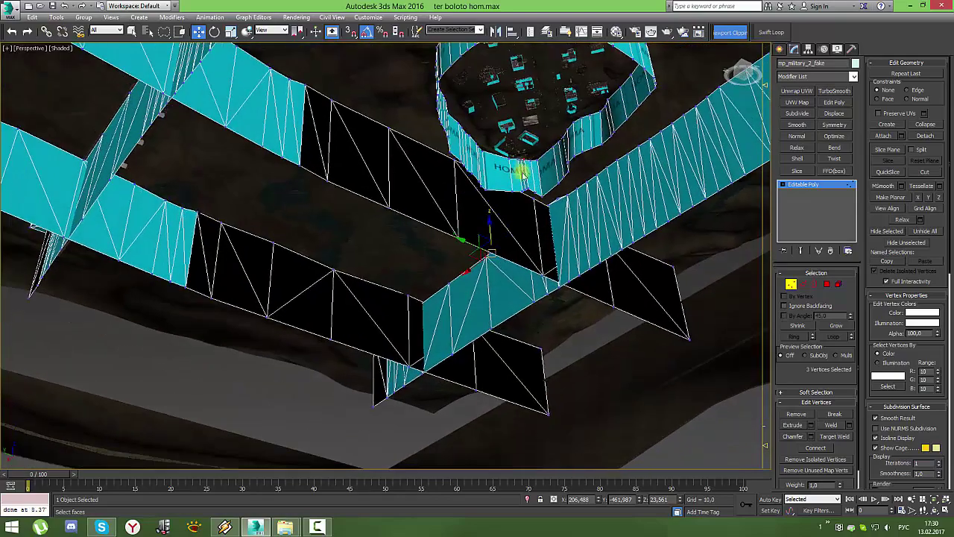
{"action": "scroll", "coordinate": [521, 170], "scroll_direction": "up", "scroll_amount": 4}
{"action": "left_click", "coordinate": [541, 163]}
{"action": "scroll", "coordinate": [559, 179], "scroll_direction": "up", "scroll_amount": 5}
{"action": "middle_click_drag", "start_coordinate": [473, 194], "coordinate": [450, 196], "text": "alt"}
{"action": "left_click_drag", "start_coordinate": [468, 174], "coordinate": [443, 207]}
{"action": "scroll", "coordinate": [455, 223], "scroll_direction": "down", "scroll_amount": 5}
{"action": "scroll", "coordinate": [449, 228], "scroll_direction": "down", "scroll_amount": 3}
{"action": "scroll", "coordinate": [462, 243], "scroll_direction": "down", "scroll_amount": 4}
{"action": "scroll", "coordinate": [464, 228], "scroll_direction": "down", "scroll_amount": 4}
{"action": "scroll", "coordinate": [459, 222], "scroll_direction": "up", "scroll_amount": 5}
{"action": "mouse_move", "coordinate": [454, 213]}
{"action": "middle_mouse_down"}
{"action": "mouse_move", "coordinate": [394, 296]}
{"action": "mouse_move", "coordinate": [533, 291]}
{"action": "middle_mouse_up"}
- Select another wall vertex and zoom in on it
{"action": "left_click", "coordinate": [550, 293]}
{"action": "key", "text": "z"}
{"action": "scroll", "coordinate": [525, 314], "scroll_direction": "down", "scroll_amount": 5}
{"action": "scroll", "coordinate": [567, 309], "scroll_direction": "up", "scroll_amount": 2}
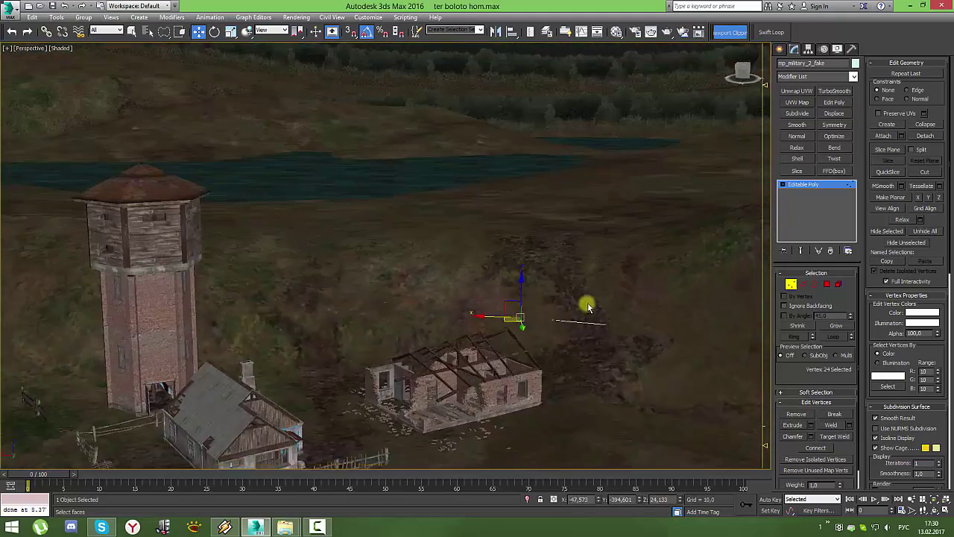
{"action": "scroll", "coordinate": [589, 307], "scroll_direction": "up", "scroll_amount": 2}
{"action": "scroll", "coordinate": [529, 262], "scroll_direction": "up", "scroll_amount": 3}
- Add a connecting edge across the selected wall edges and check it in Vertex mode
{"action": "left_click", "coordinate": [803, 283]}
{"action": "left_click_drag", "start_coordinate": [511, 227], "coordinate": [495, 519]}
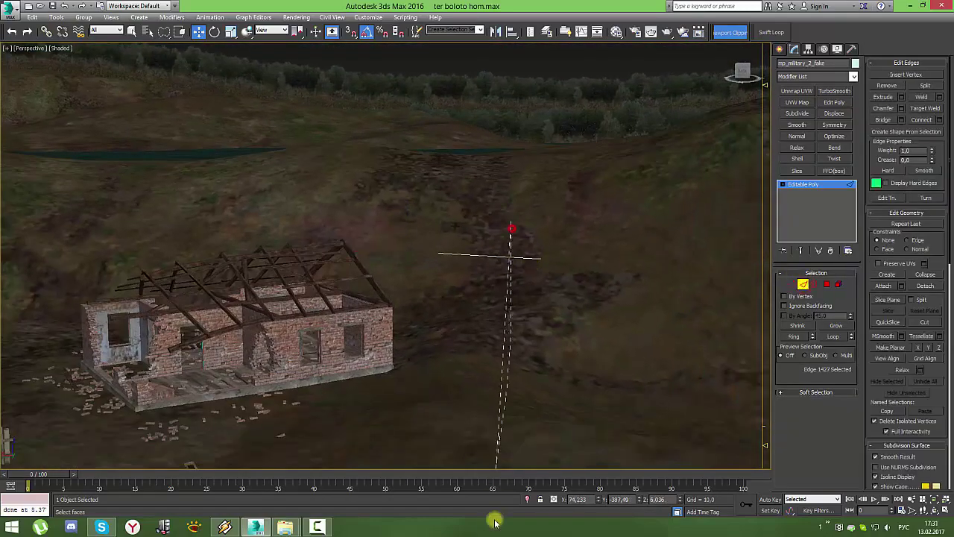
{"action": "left_click", "coordinate": [940, 119]}
{"action": "left_click", "coordinate": [394, 302]}
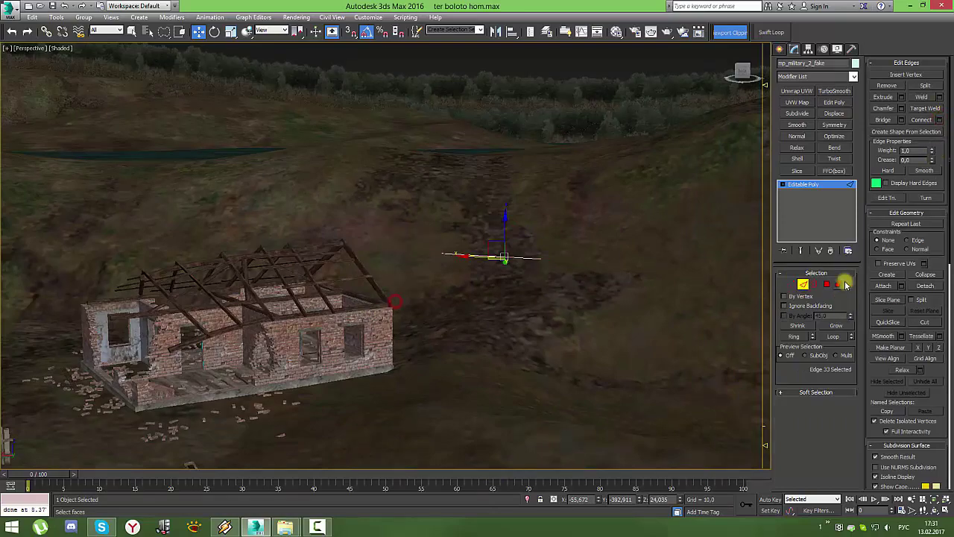
{"action": "left_click", "coordinate": [792, 284]}
{"action": "scroll", "coordinate": [512, 241], "scroll_direction": "up", "scroll_amount": 5}
{"action": "scroll", "coordinate": [494, 258], "scroll_direction": "up", "scroll_amount": 5}
{"action": "scroll", "coordinate": [494, 222], "scroll_direction": "up", "scroll_amount": 3}
{"action": "scroll", "coordinate": [507, 261], "scroll_direction": "down", "scroll_amount": 5}
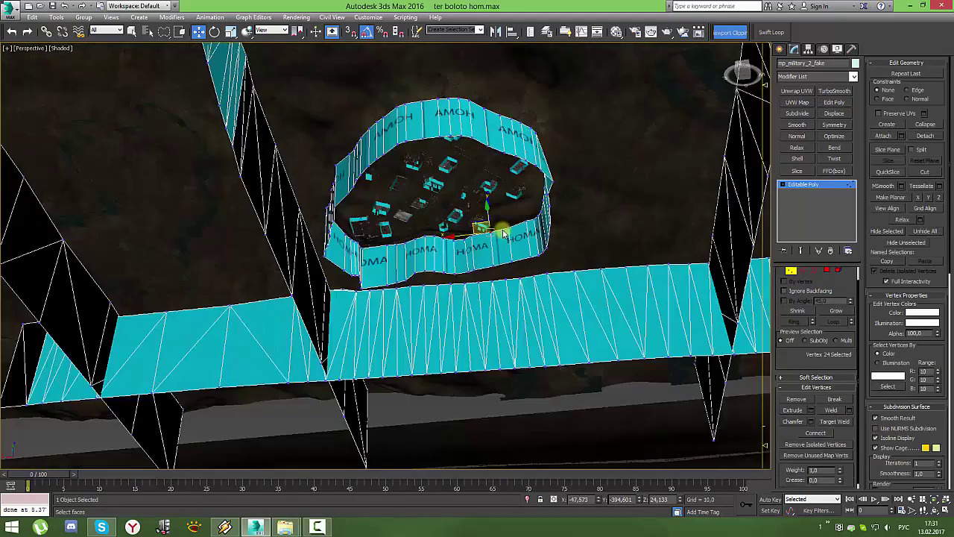
{"action": "scroll", "coordinate": [499, 268], "scroll_direction": "up", "scroll_amount": 5}
{"action": "scroll", "coordinate": [499, 264], "scroll_direction": "down", "scroll_amount": 5}
{"action": "scroll", "coordinate": [492, 257], "scroll_direction": "up", "scroll_amount": 6}
{"action": "scroll", "coordinate": [484, 246], "scroll_direction": "down", "scroll_amount": 4}
{"action": "scroll", "coordinate": [502, 252], "scroll_direction": "down", "scroll_amount": 5}
- Connect the HOMA wall's top edge with a new edge
{"action": "left_click", "coordinate": [801, 271]}
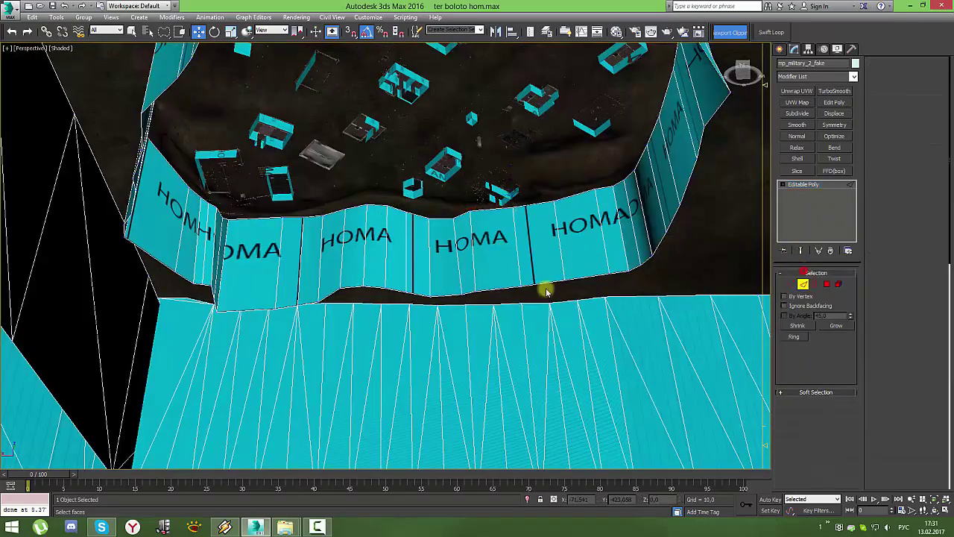
{"action": "left_click", "coordinate": [493, 208]}
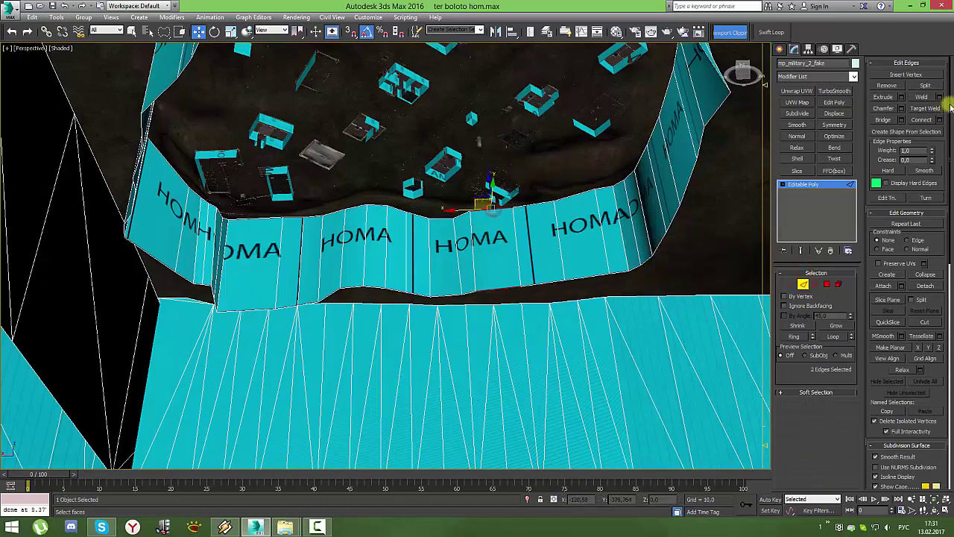
{"action": "left_click", "coordinate": [942, 121]}
{"action": "left_click", "coordinate": [391, 304]}
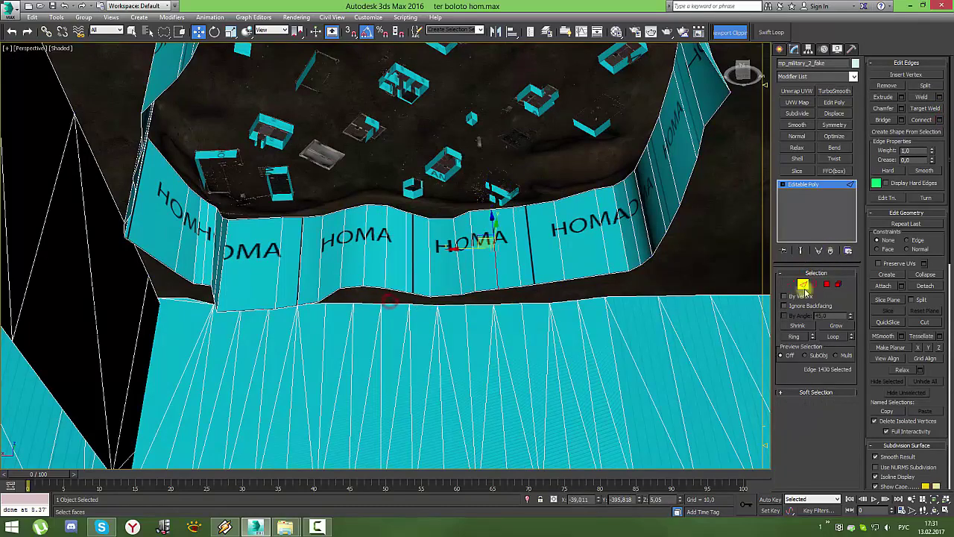
- Select and frame wall vertices, including those near the brick ruin
{"action": "left_click", "coordinate": [792, 283]}
{"action": "left_click", "coordinate": [489, 198]}
{"action": "key", "text": "z"}
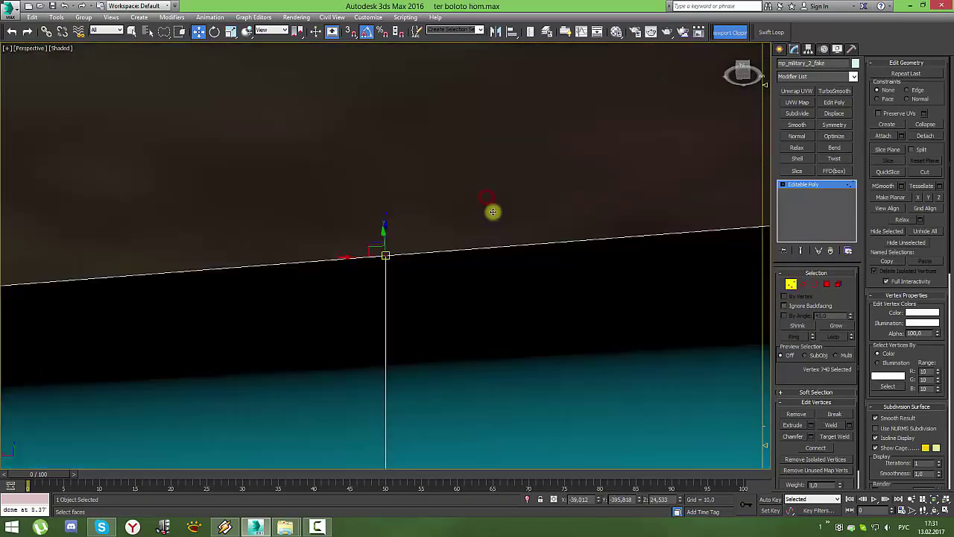
{"action": "scroll", "coordinate": [499, 261], "scroll_direction": "down", "scroll_amount": 10}
{"action": "scroll", "coordinate": [503, 258], "scroll_direction": "down", "scroll_amount": 5}
{"action": "middle_click_drag", "start_coordinate": [591, 291], "coordinate": [622, 262]}
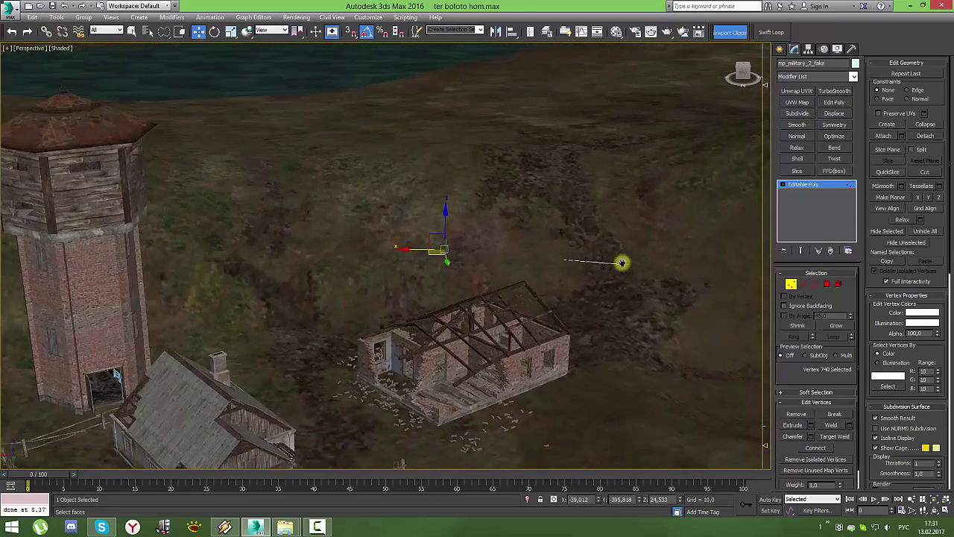
{"action": "left_click", "coordinate": [632, 240]}
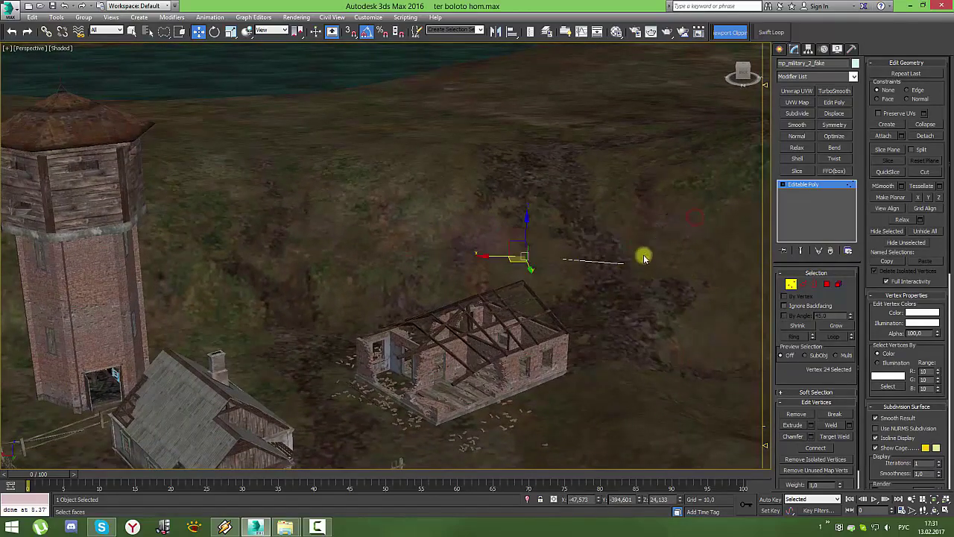
{"action": "key", "text": "z"}
- Add wall vertices above the village houses to the selection, then exit vertex editing
{"action": "scroll", "coordinate": [526, 245], "scroll_direction": "down", "scroll_amount": 5}
{"action": "scroll", "coordinate": [523, 246], "scroll_direction": "down", "scroll_amount": 4}
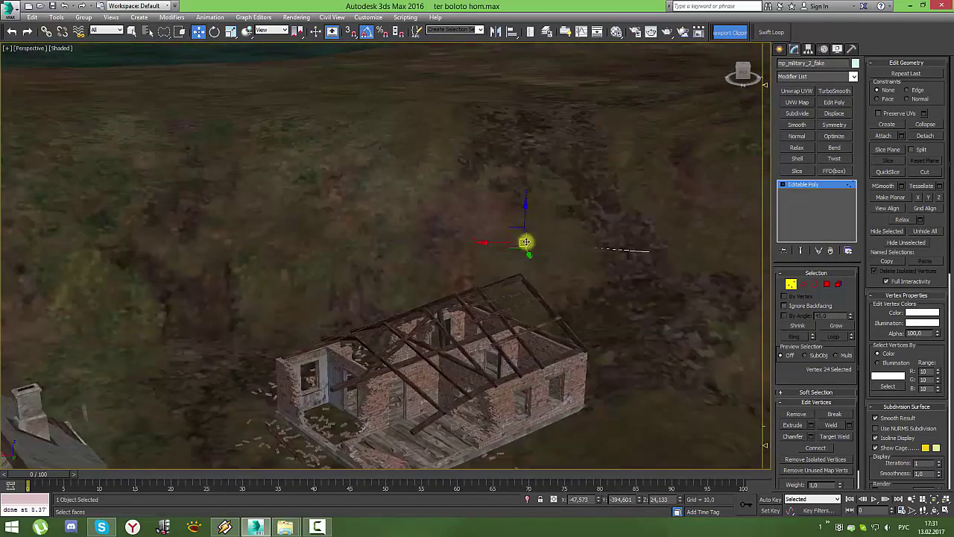
{"action": "scroll", "coordinate": [522, 238], "scroll_direction": "down", "scroll_amount": 4}
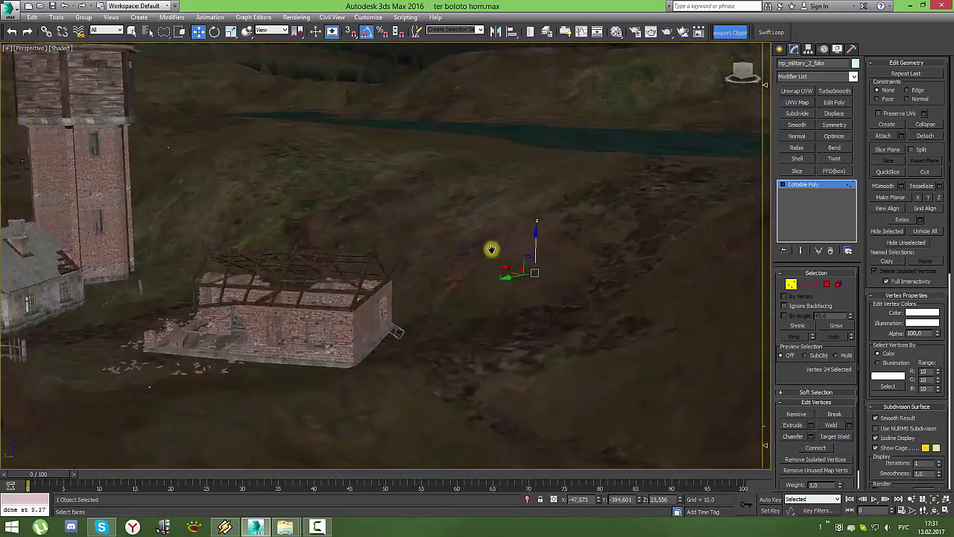
{"action": "scroll", "coordinate": [492, 246], "scroll_direction": "down", "scroll_amount": 4}
{"action": "scroll", "coordinate": [581, 276], "scroll_direction": "down", "scroll_amount": 3}
{"action": "scroll", "coordinate": [448, 205], "scroll_direction": "up", "scroll_amount": 2}
{"action": "scroll", "coordinate": [429, 213], "scroll_direction": "up", "scroll_amount": 3}
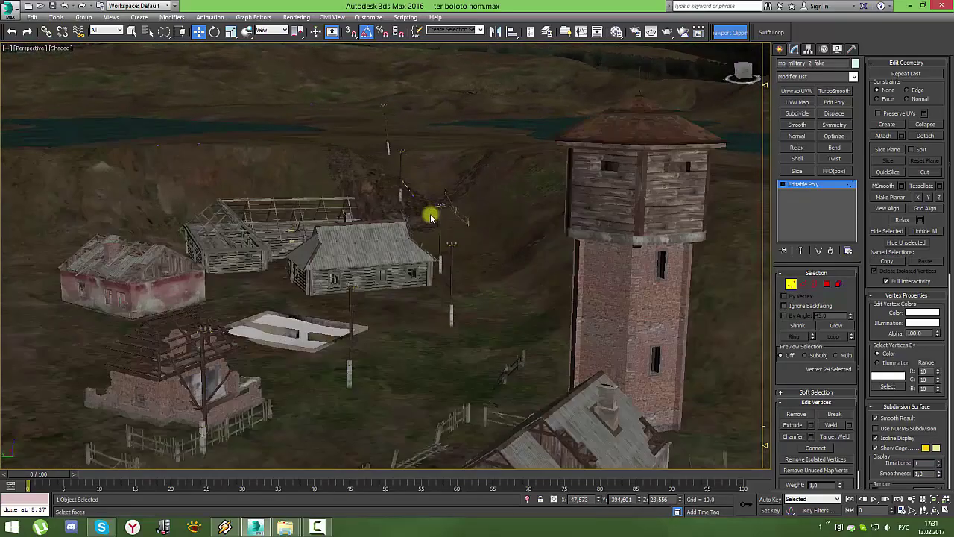
{"action": "scroll", "coordinate": [465, 198], "scroll_direction": "down", "scroll_amount": 3}
{"action": "scroll", "coordinate": [528, 206], "scroll_direction": "down", "scroll_amount": 3}
{"action": "scroll", "coordinate": [348, 198], "scroll_direction": "up", "scroll_amount": 2}
{"action": "scroll", "coordinate": [348, 198], "scroll_direction": "up", "scroll_amount": 3}
{"action": "middle_click_drag", "start_coordinate": [349, 198], "coordinate": [45, 190]}
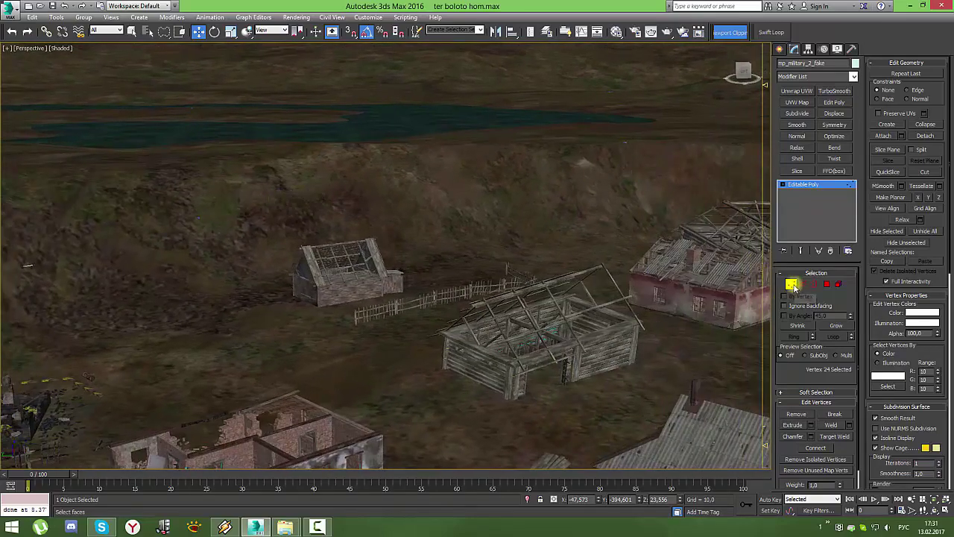
{"action": "left_click", "coordinate": [624, 141]}
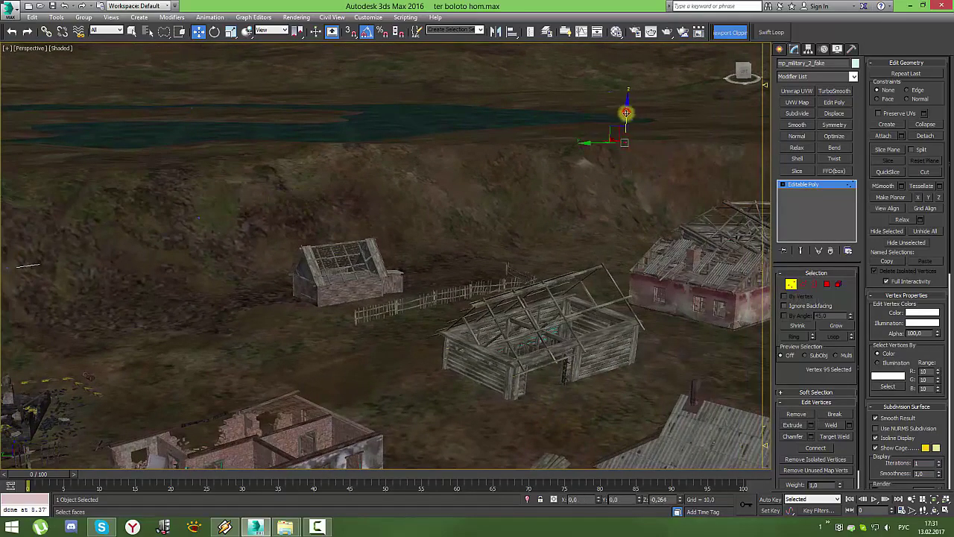
{"action": "middle_click_drag", "start_coordinate": [626, 114], "coordinate": [620, 169], "text": "alt"}
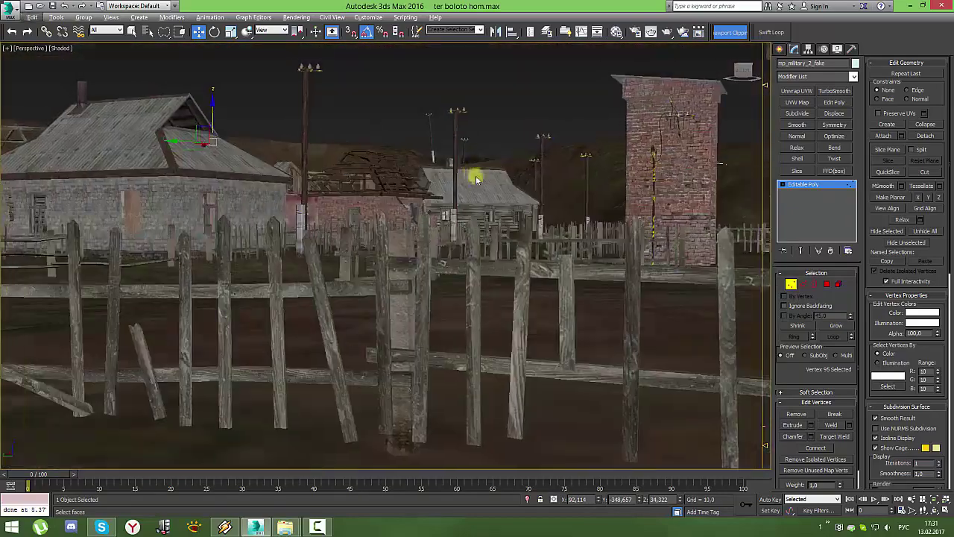
{"action": "middle_click_drag", "start_coordinate": [477, 179], "coordinate": [486, 182]}
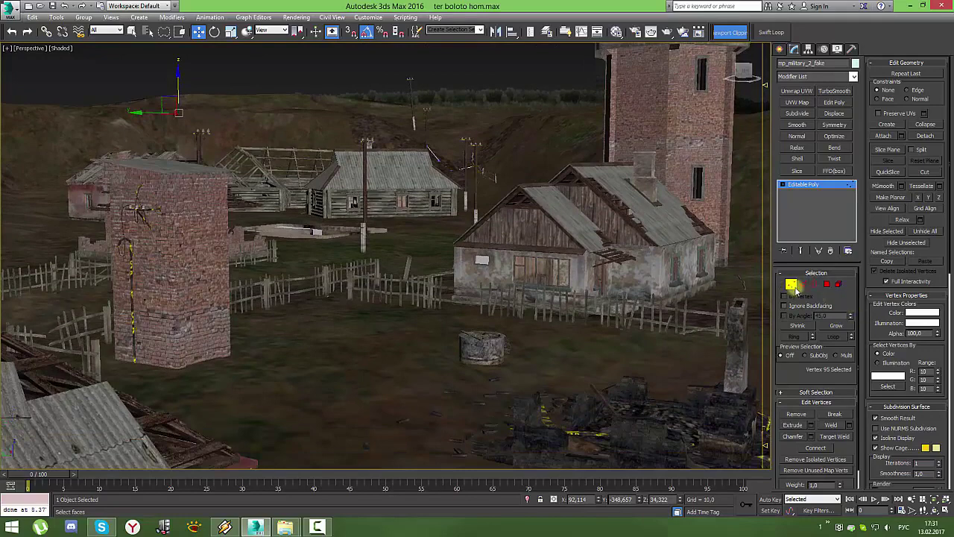
{"action": "left_click", "coordinate": [793, 285]}
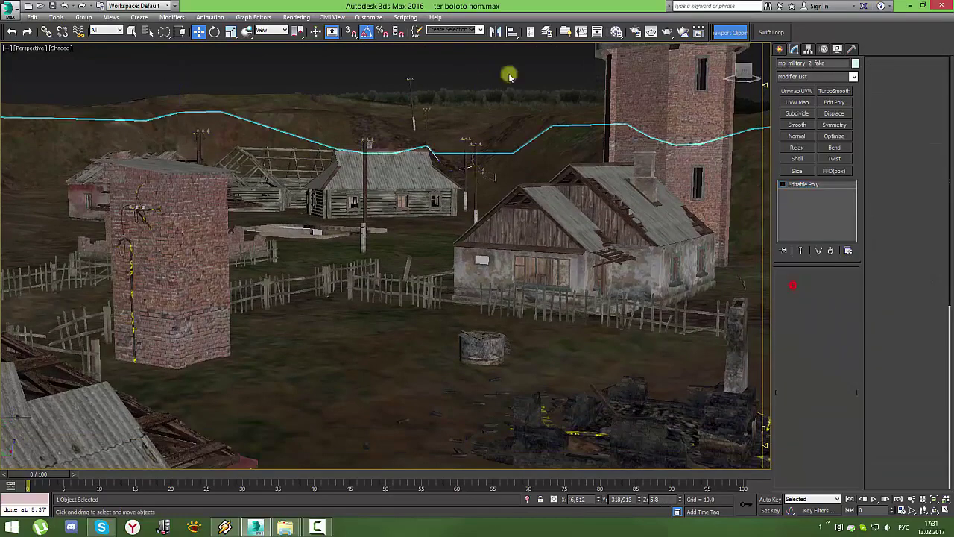
{"action": "left_click", "coordinate": [580, 75]}
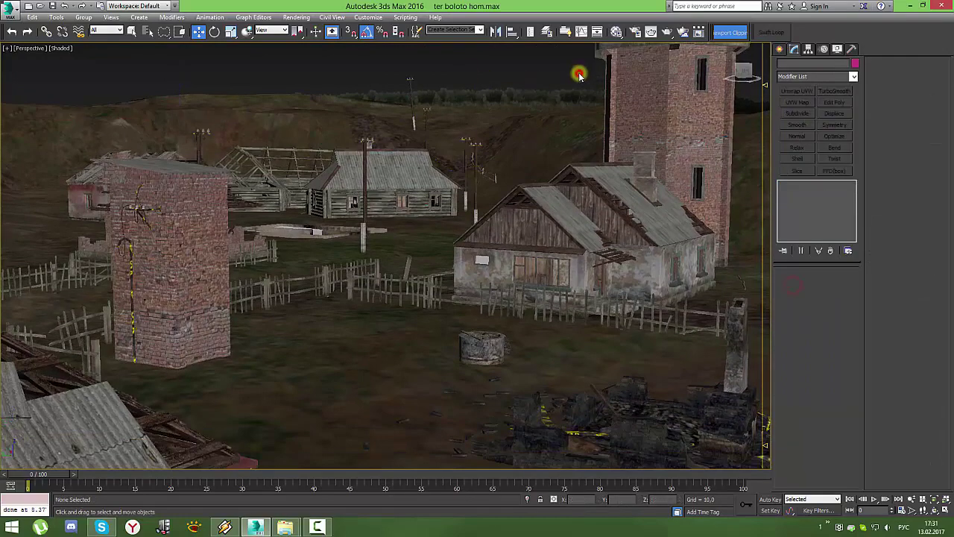
{"action": "left_click", "coordinate": [54, 53]}
{"action": "left_click", "coordinate": [87, 59]}
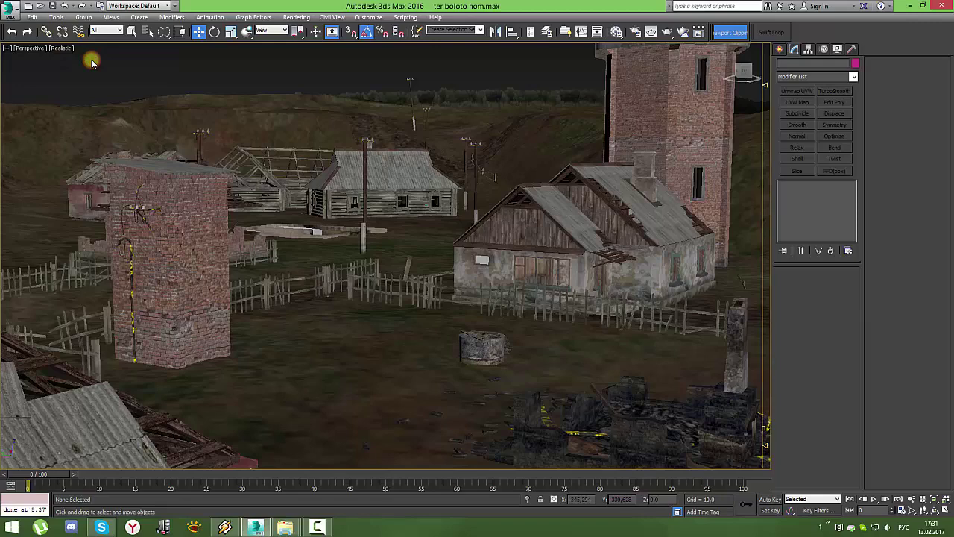
{"action": "left_click", "coordinate": [67, 51]}
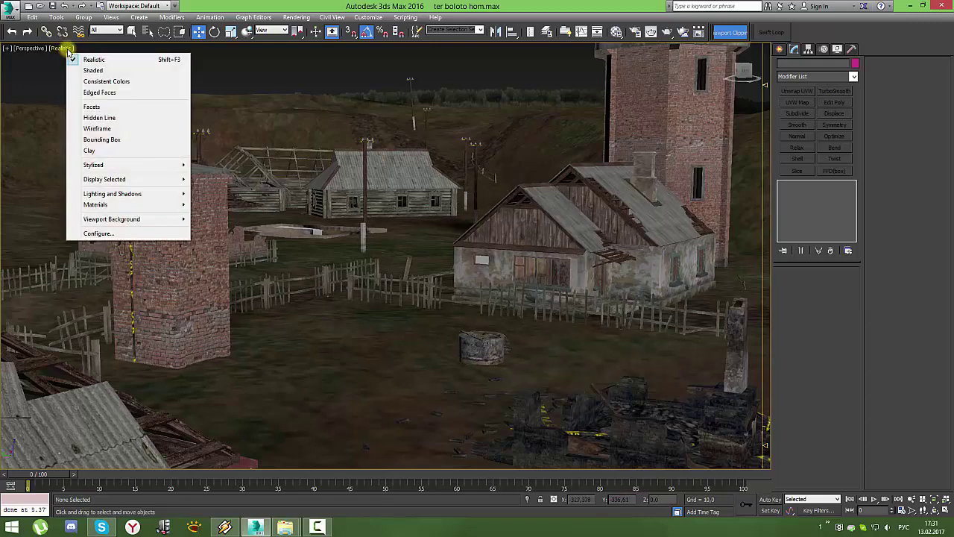
{"action": "left_click", "coordinate": [140, 232]}
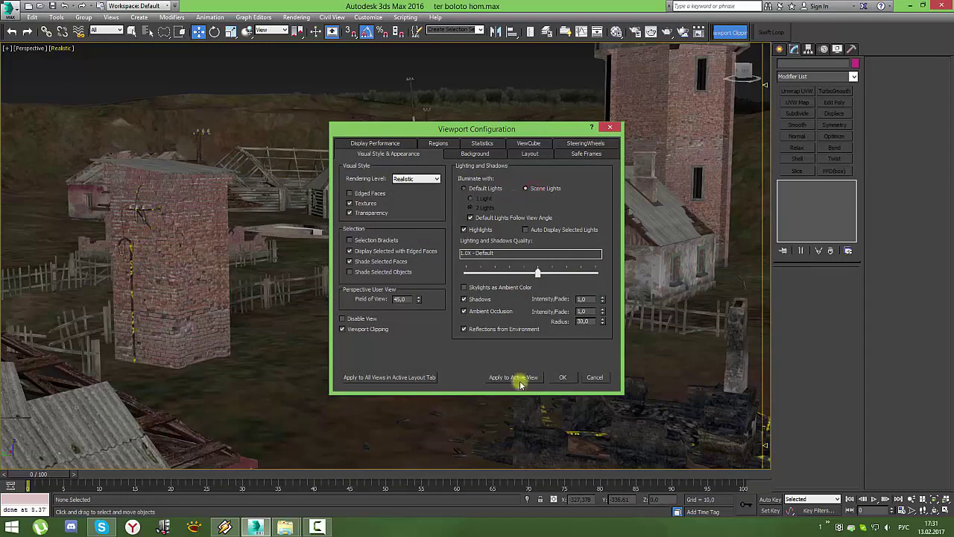
{"action": "left_click", "coordinate": [562, 378]}
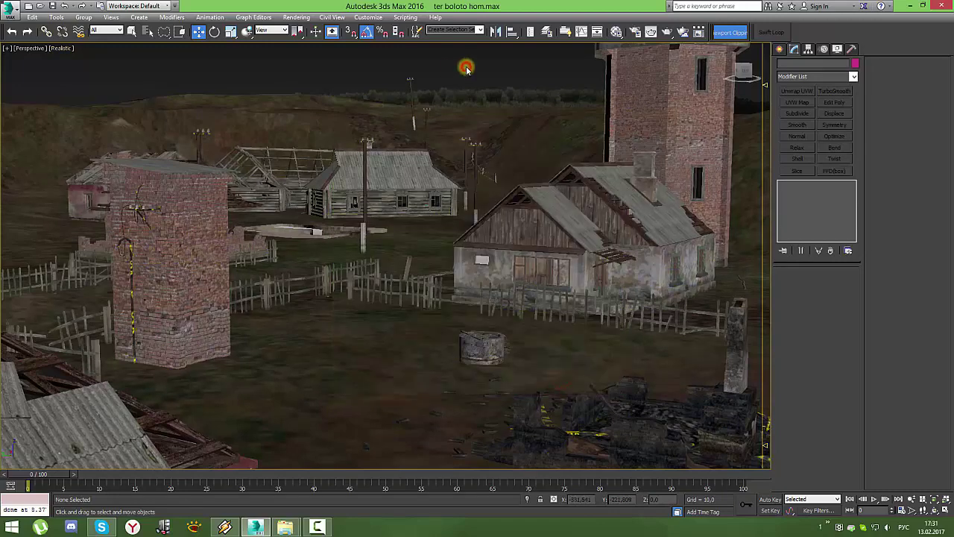
{"action": "left_click", "coordinate": [68, 49]}
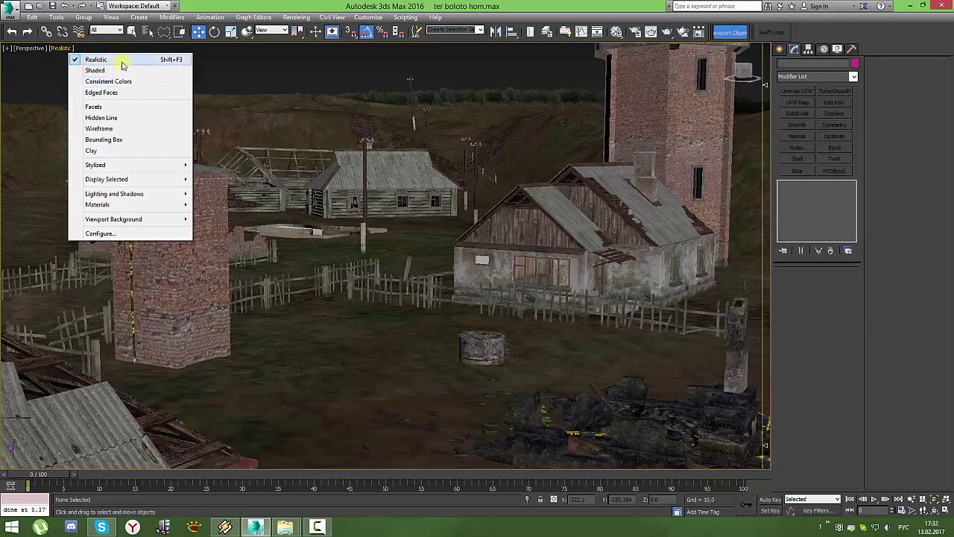
{"action": "left_click", "coordinate": [122, 81]}
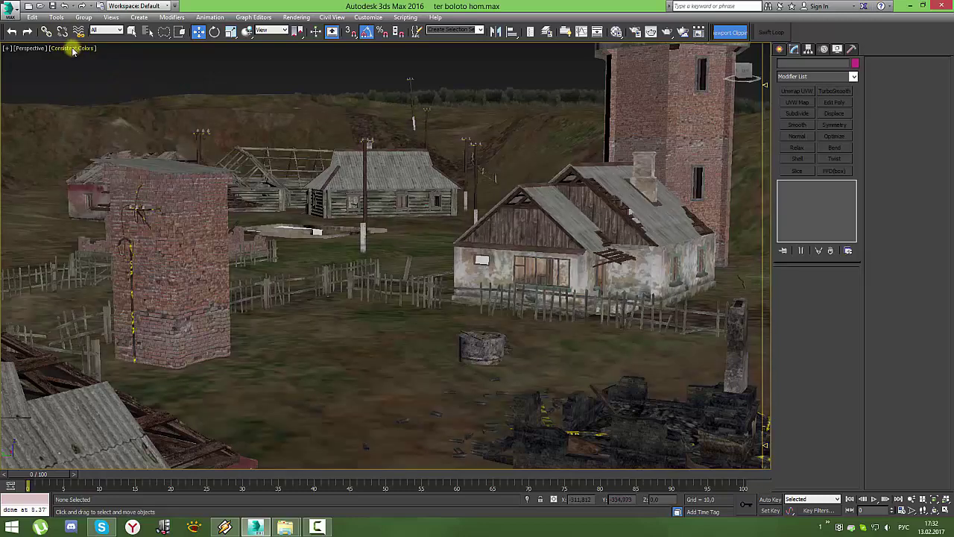
{"action": "left_click", "coordinate": [73, 49]}
{"action": "left_click", "coordinate": [99, 70]}
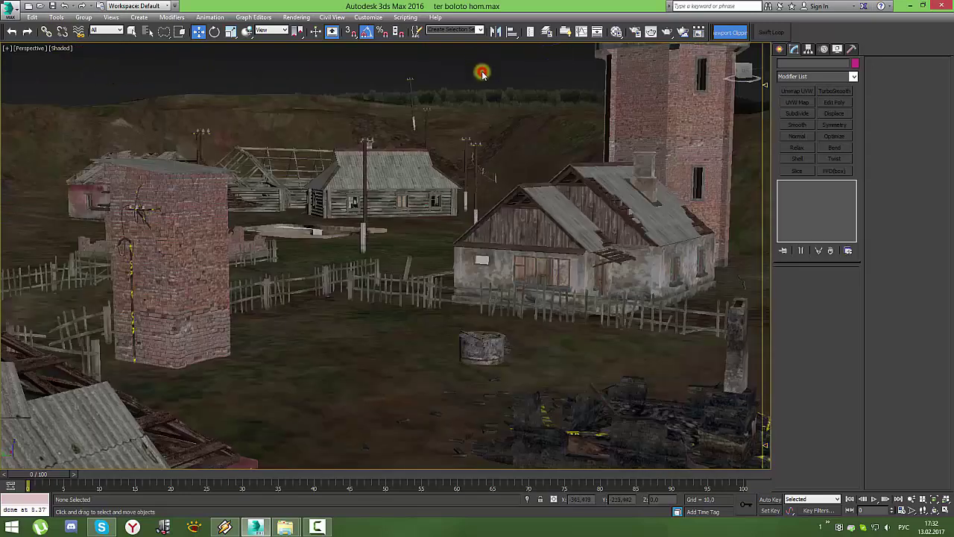
{"action": "key", "text": "ctrl+x"}
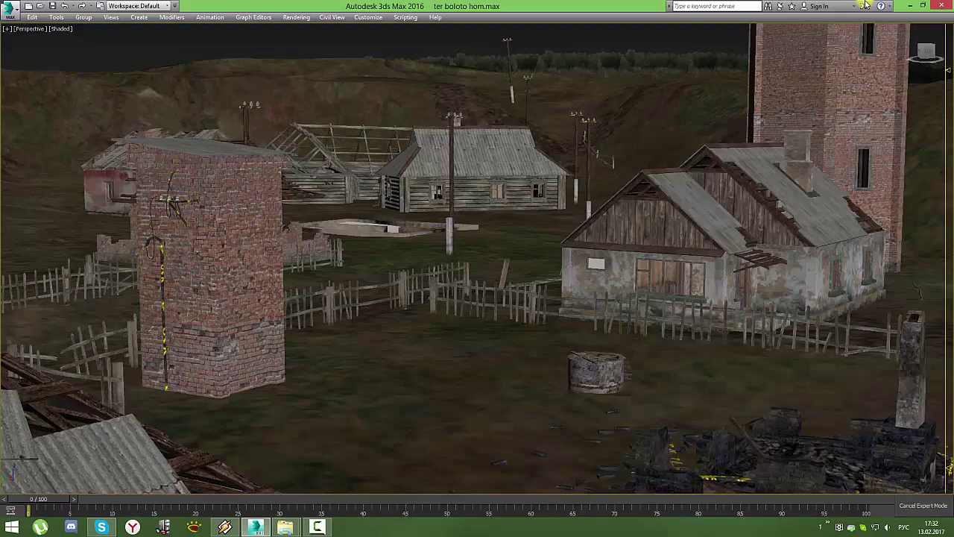
- Zoom around the shaded village and select a building's roof truss
{"action": "scroll", "coordinate": [618, 117], "scroll_direction": "down", "scroll_amount": 5}
{"action": "scroll", "coordinate": [616, 141], "scroll_direction": "down", "scroll_amount": 5}
{"action": "scroll", "coordinate": [496, 291], "scroll_direction": "down", "scroll_amount": 3}
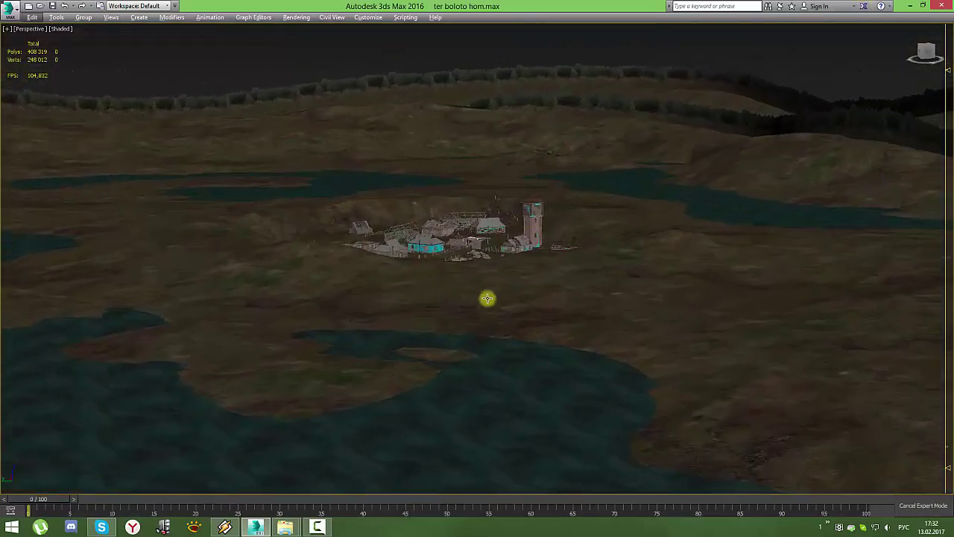
{"action": "scroll", "coordinate": [495, 291], "scroll_direction": "up", "scroll_amount": 5}
{"action": "scroll", "coordinate": [462, 214], "scroll_direction": "down", "scroll_amount": 5}
{"action": "left_click", "coordinate": [426, 124]}
{"action": "scroll", "coordinate": [440, 127], "scroll_direction": "up", "scroll_amount": 4}
{"action": "scroll", "coordinate": [511, 125], "scroll_direction": "up", "scroll_amount": 3}
{"action": "scroll", "coordinate": [511, 125], "scroll_direction": "down", "scroll_amount": 4}
- Pan and zoom across the village houses, then deselect the roof truss
{"action": "middle_click_drag", "start_coordinate": [559, 145], "coordinate": [149, 179]}
{"action": "scroll", "coordinate": [711, 168], "scroll_direction": "up", "scroll_amount": 3}
{"action": "scroll", "coordinate": [777, 171], "scroll_direction": "up", "scroll_amount": 3}
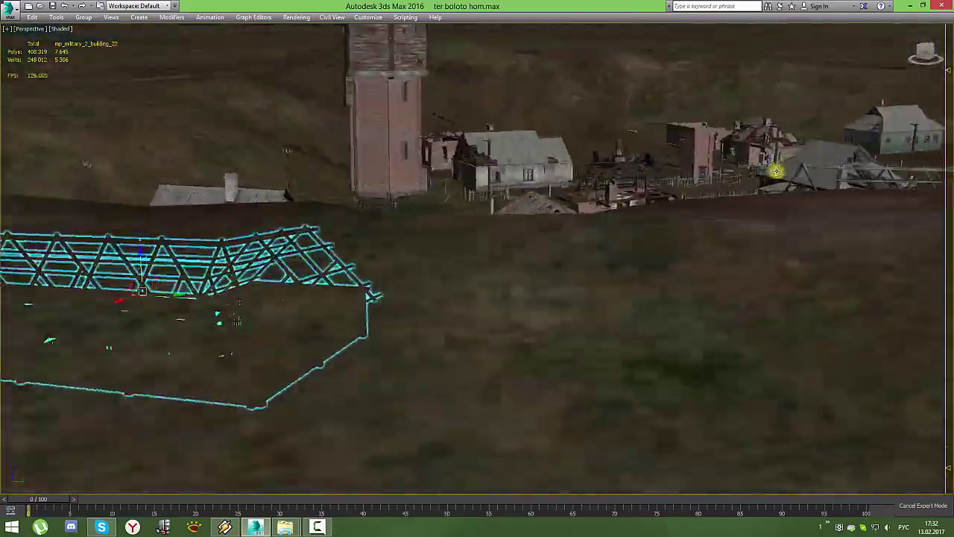
{"action": "scroll", "coordinate": [776, 171], "scroll_direction": "up", "scroll_amount": 2}
{"action": "scroll", "coordinate": [661, 162], "scroll_direction": "up", "scroll_amount": 4}
{"action": "scroll", "coordinate": [656, 162], "scroll_direction": "up", "scroll_amount": 2}
{"action": "scroll", "coordinate": [614, 171], "scroll_direction": "up", "scroll_amount": 3}
{"action": "scroll", "coordinate": [614, 171], "scroll_direction": "down", "scroll_amount": 2}
{"action": "scroll", "coordinate": [722, 173], "scroll_direction": "down", "scroll_amount": 3}
{"action": "scroll", "coordinate": [750, 154], "scroll_direction": "down", "scroll_amount": 2}
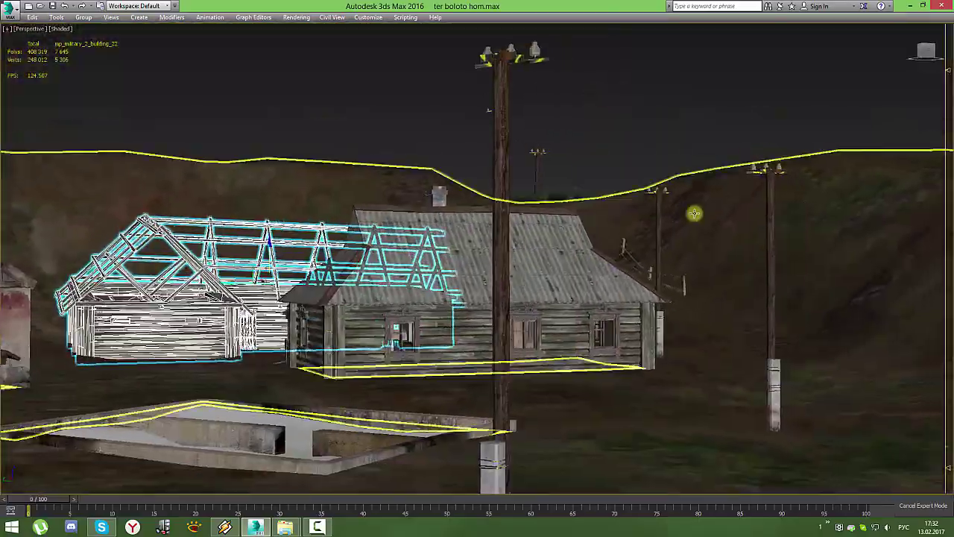
{"action": "scroll", "coordinate": [716, 207], "scroll_direction": "up", "scroll_amount": 3}
{"action": "scroll", "coordinate": [760, 172], "scroll_direction": "up", "scroll_amount": 2}
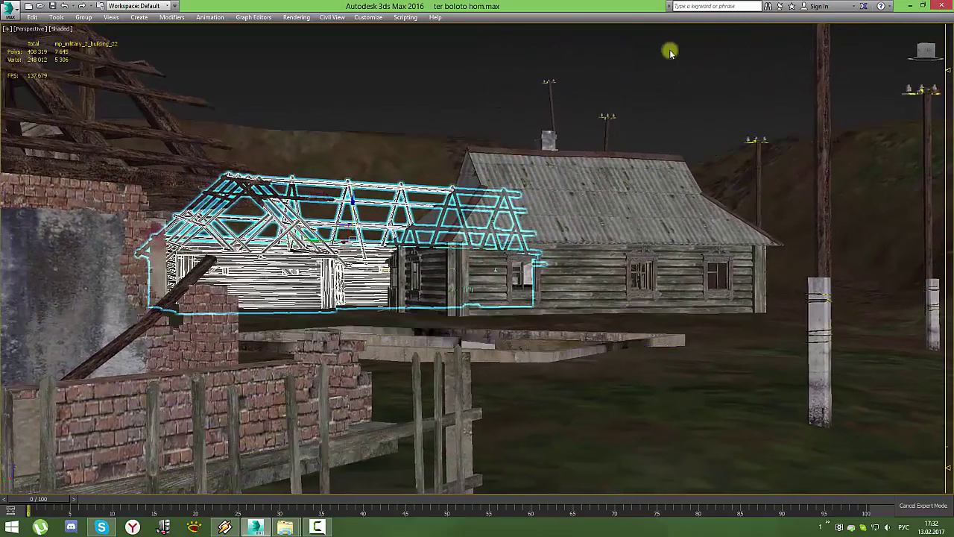
{"action": "left_click", "coordinate": [670, 50]}
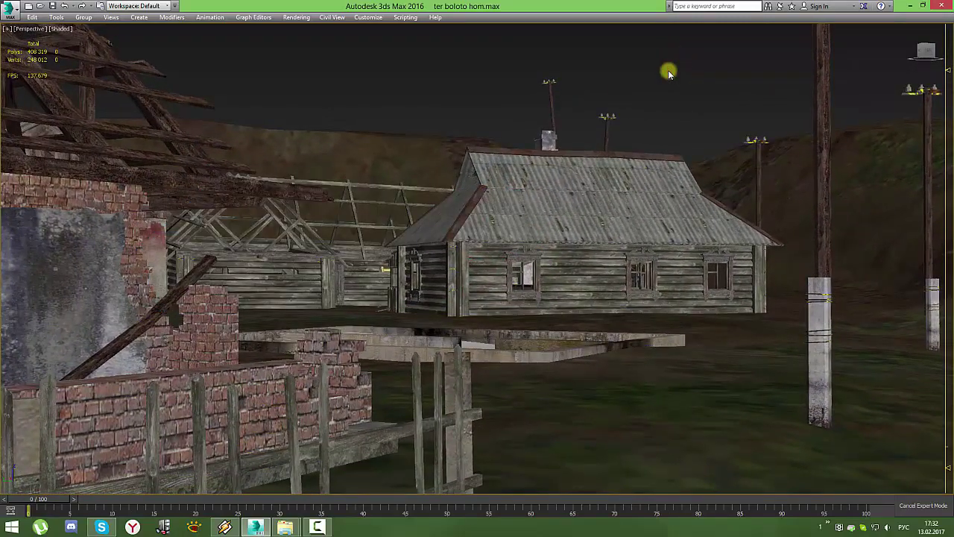